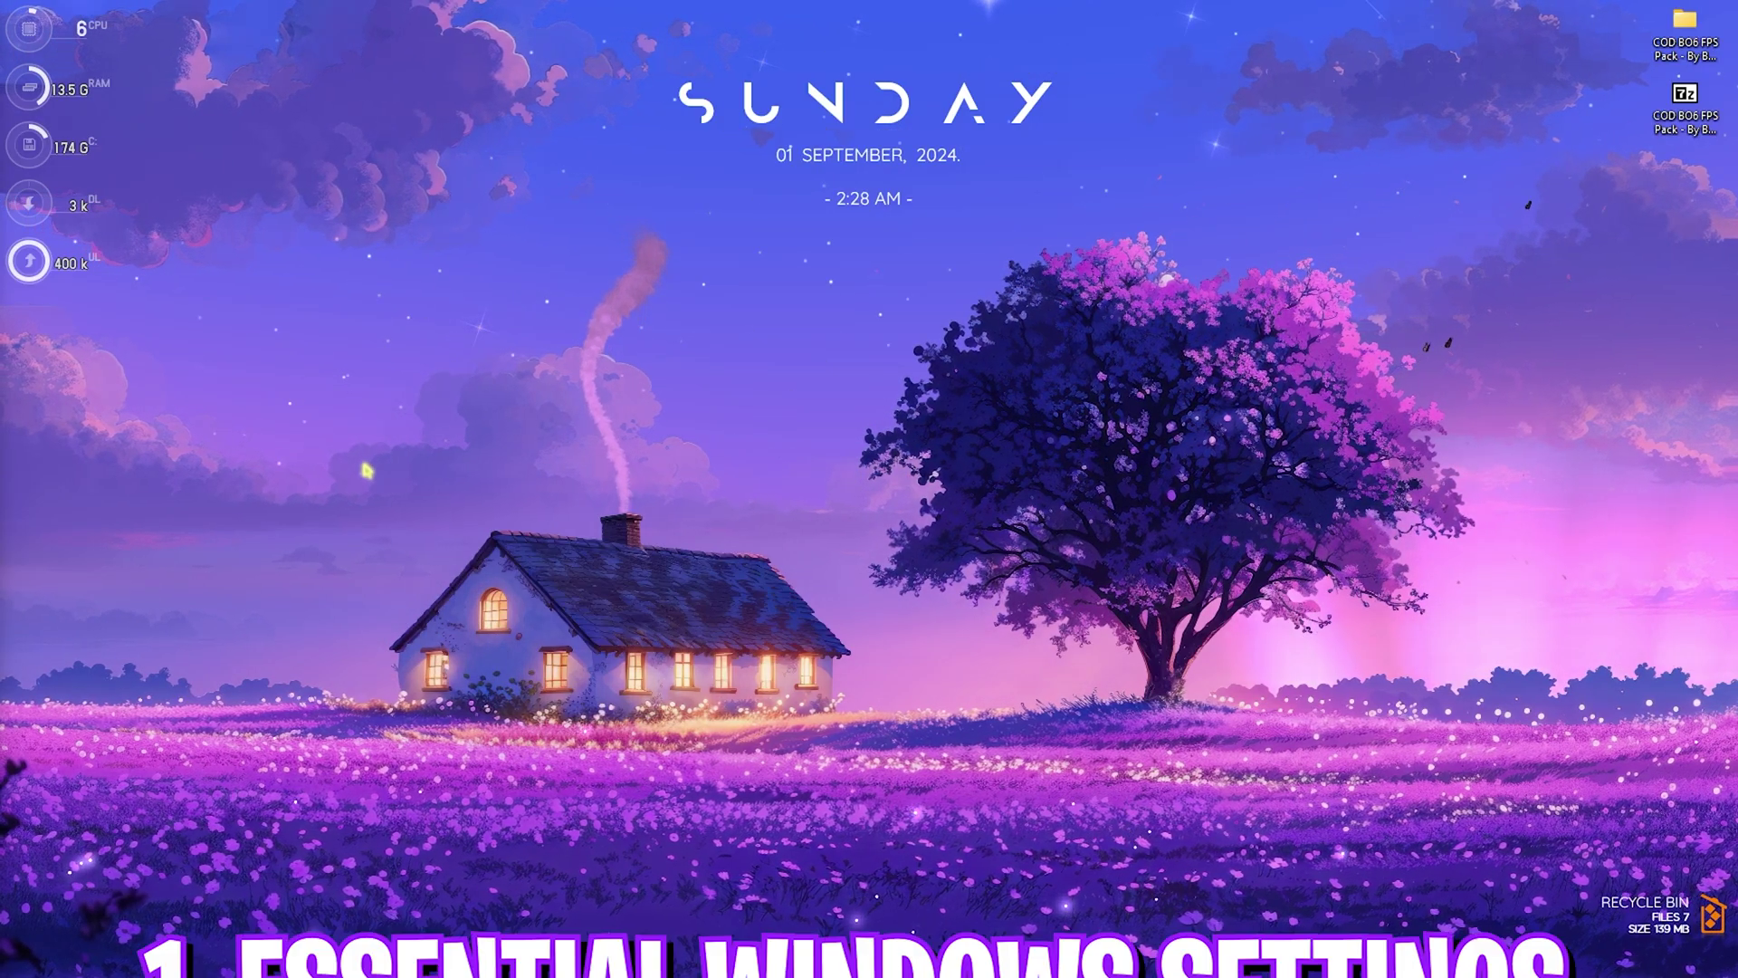
Open Windows Settings and go to the Game Bar page in the Gaming section
key("super")
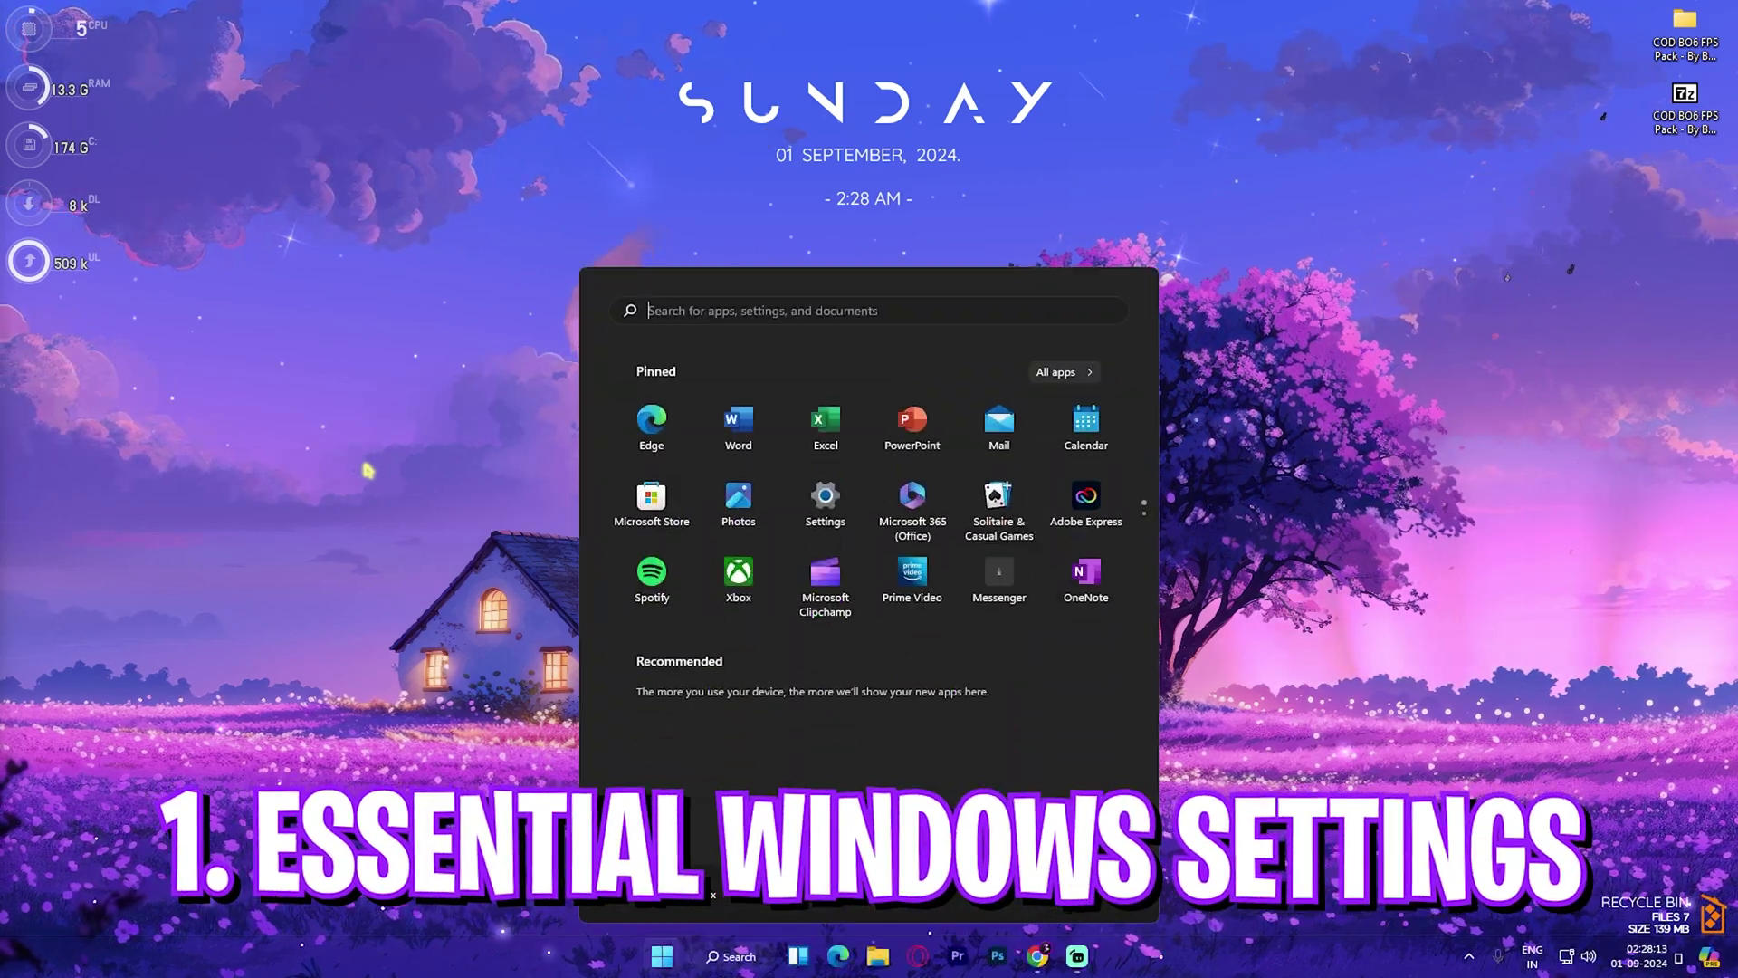
type("settings")
key("Return")
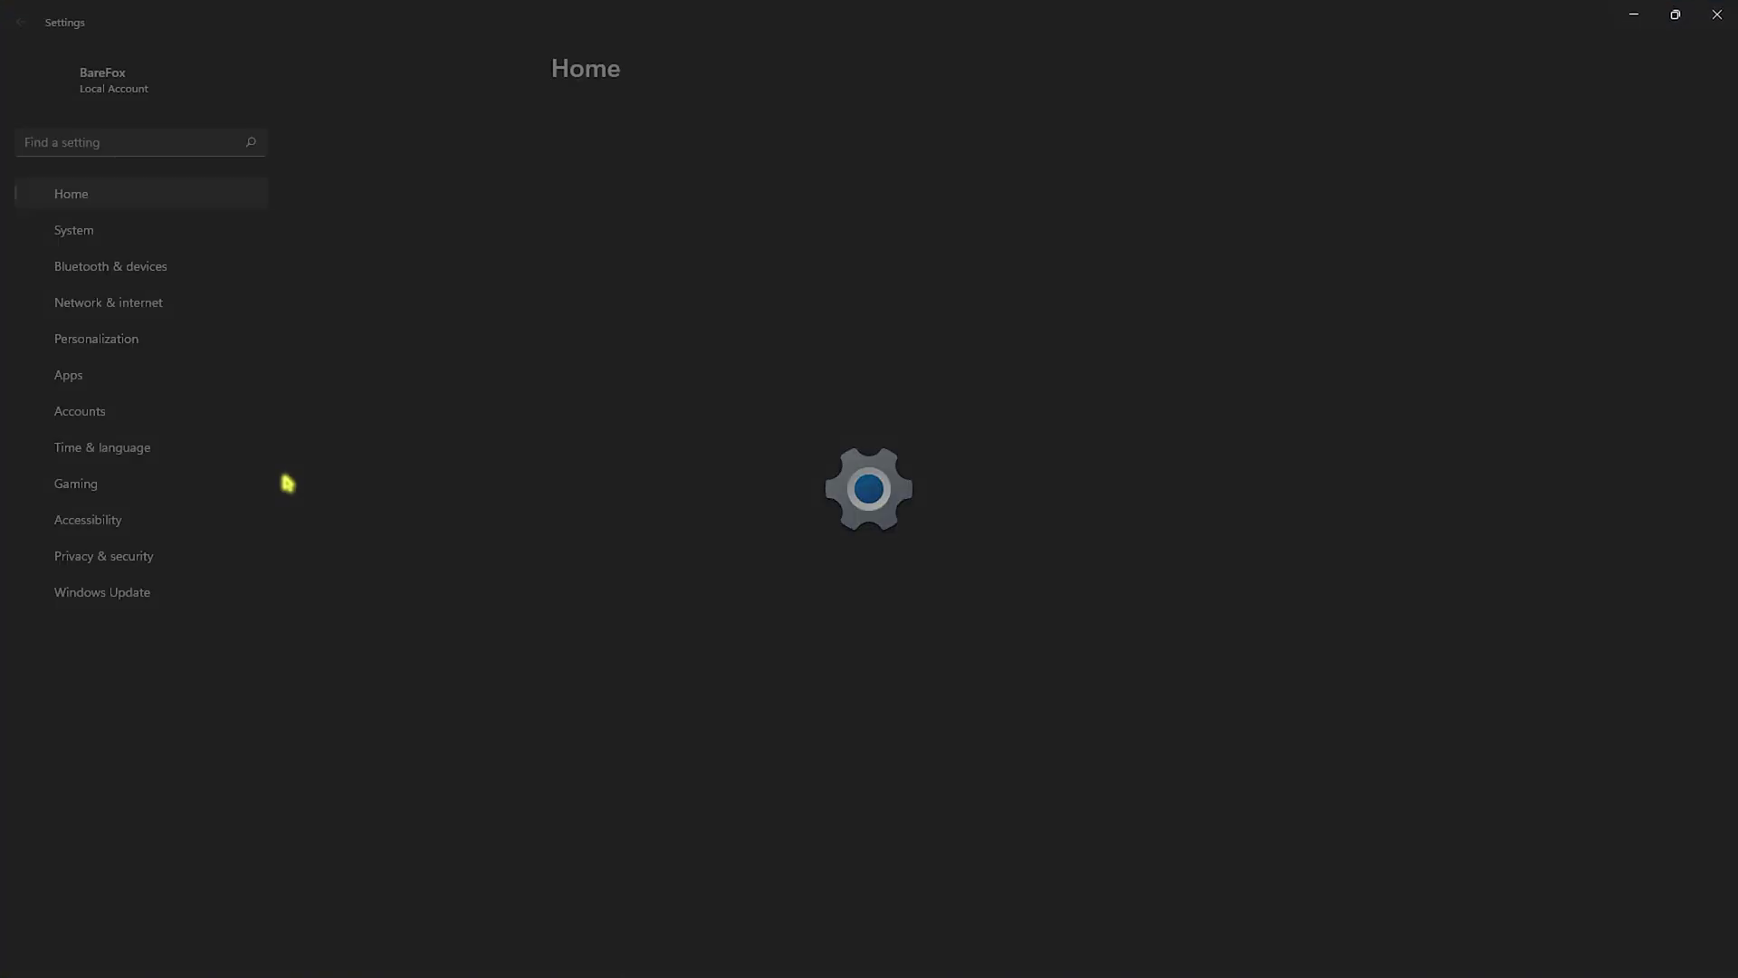
left_click(109, 493)
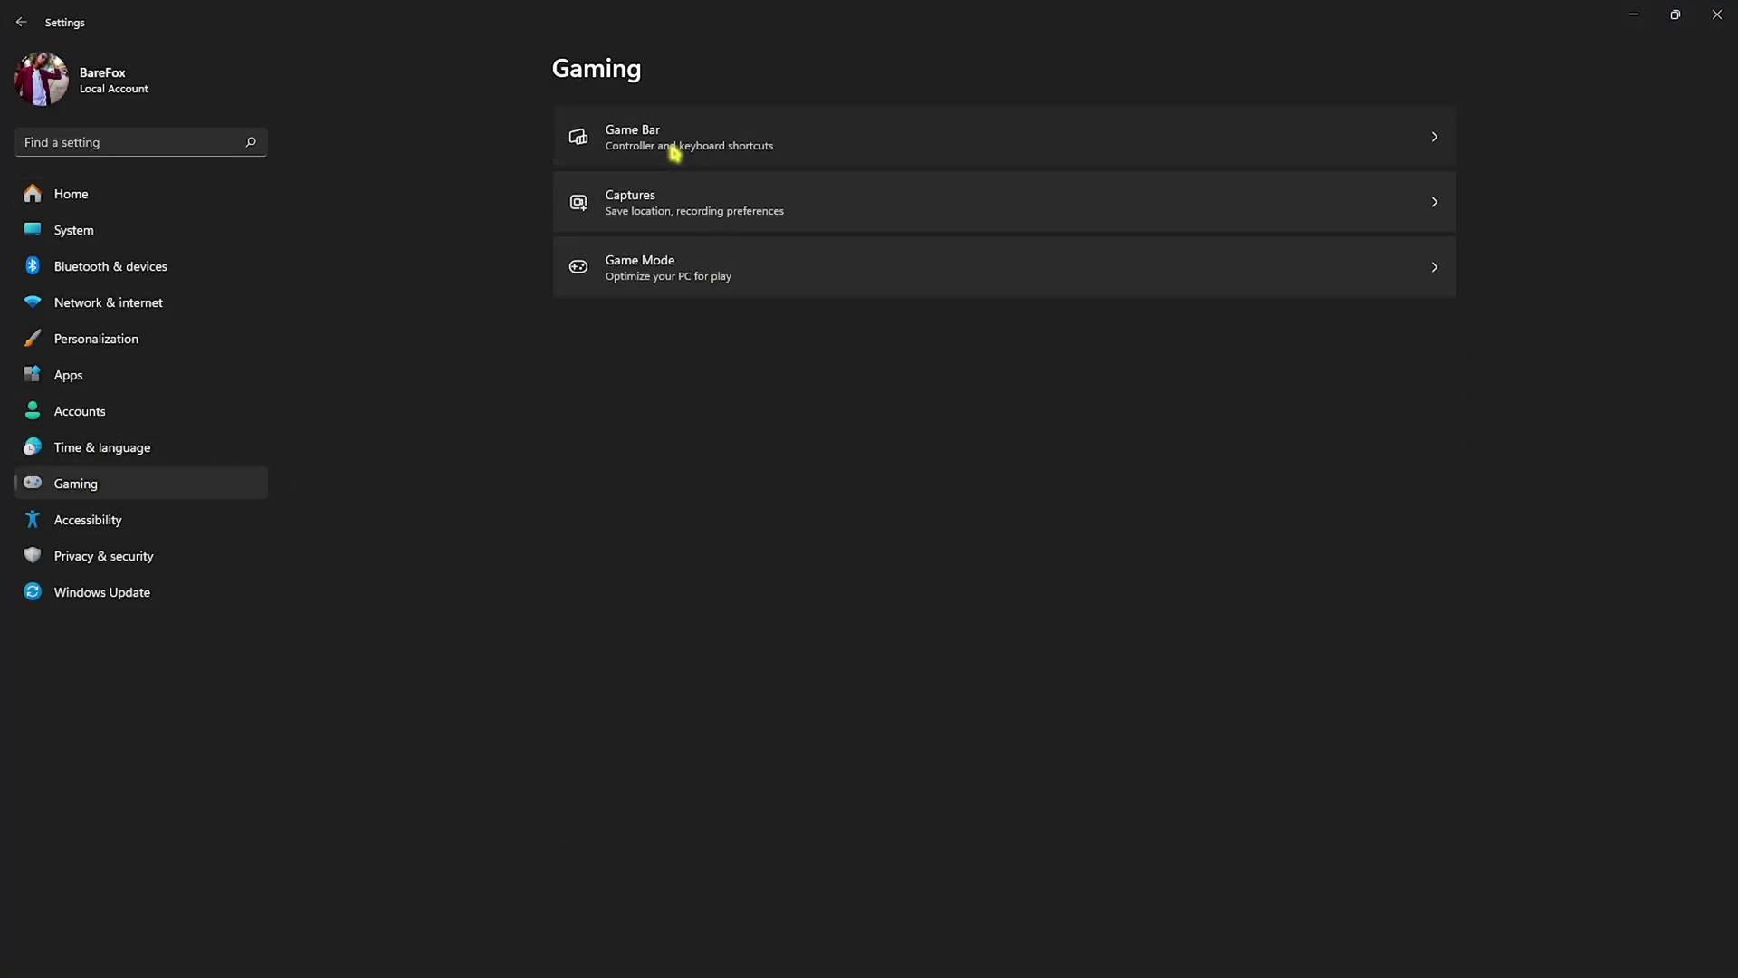
left_click(671, 149)
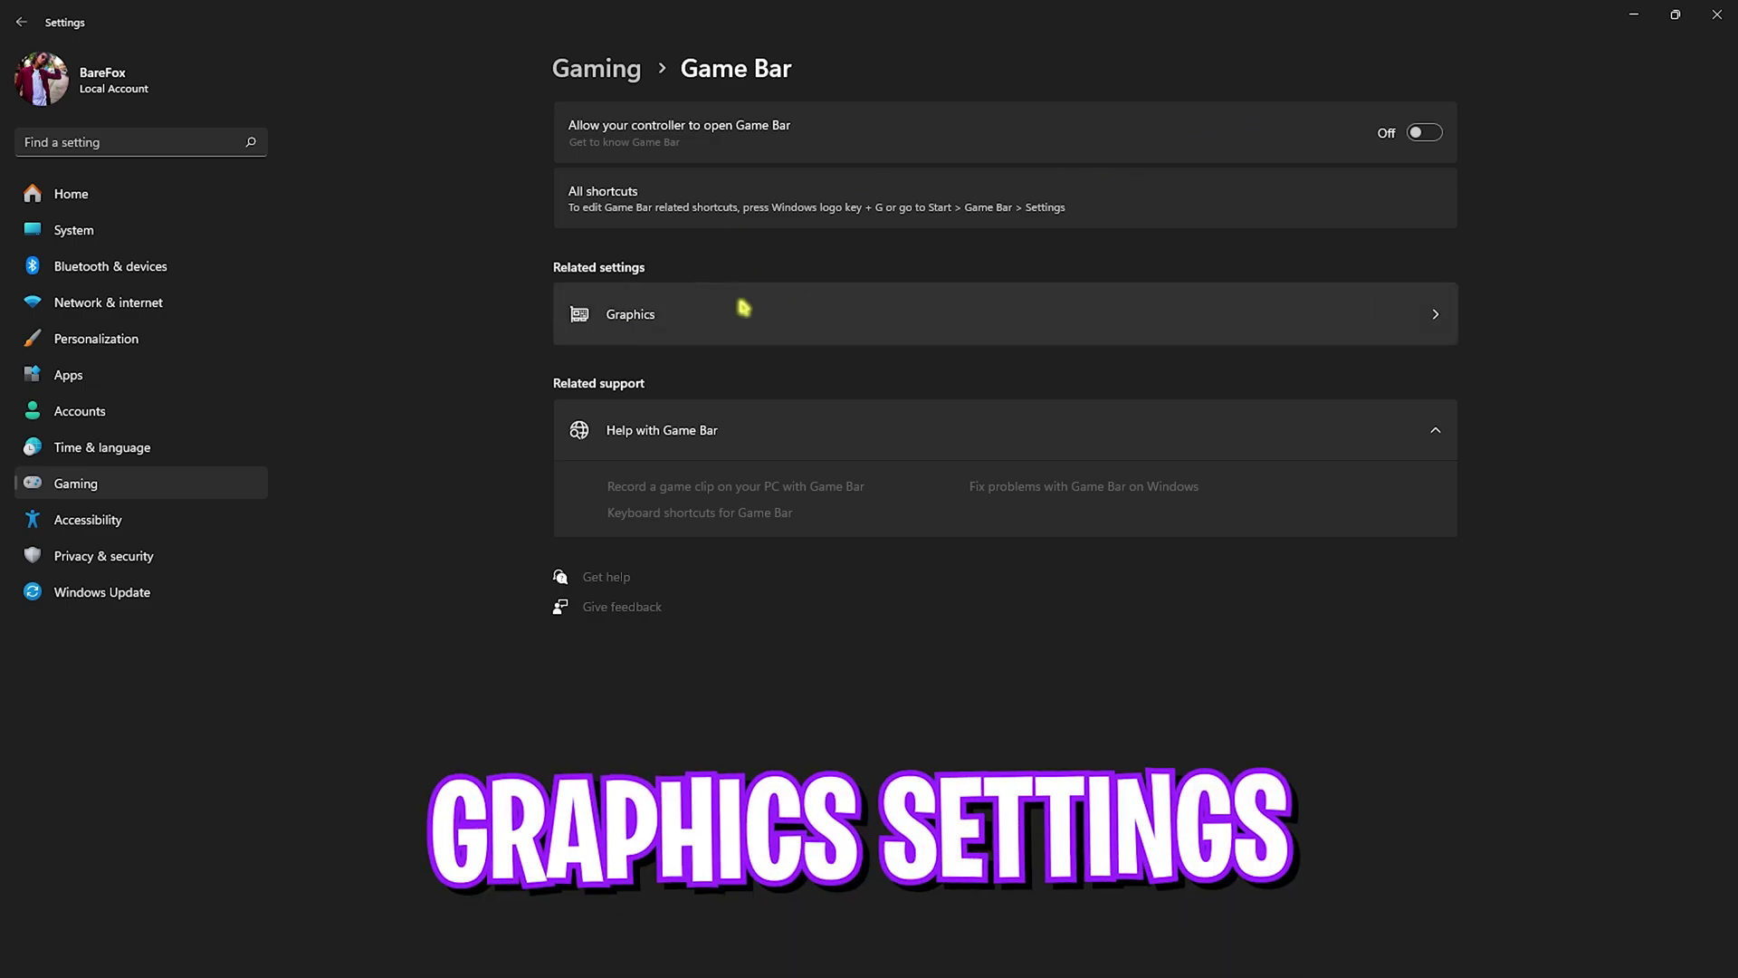
Check hardware-accelerated GPU scheduling and windowed-game optimizations in the default graphics settings, and return to the Graphics page
left_click(692, 304)
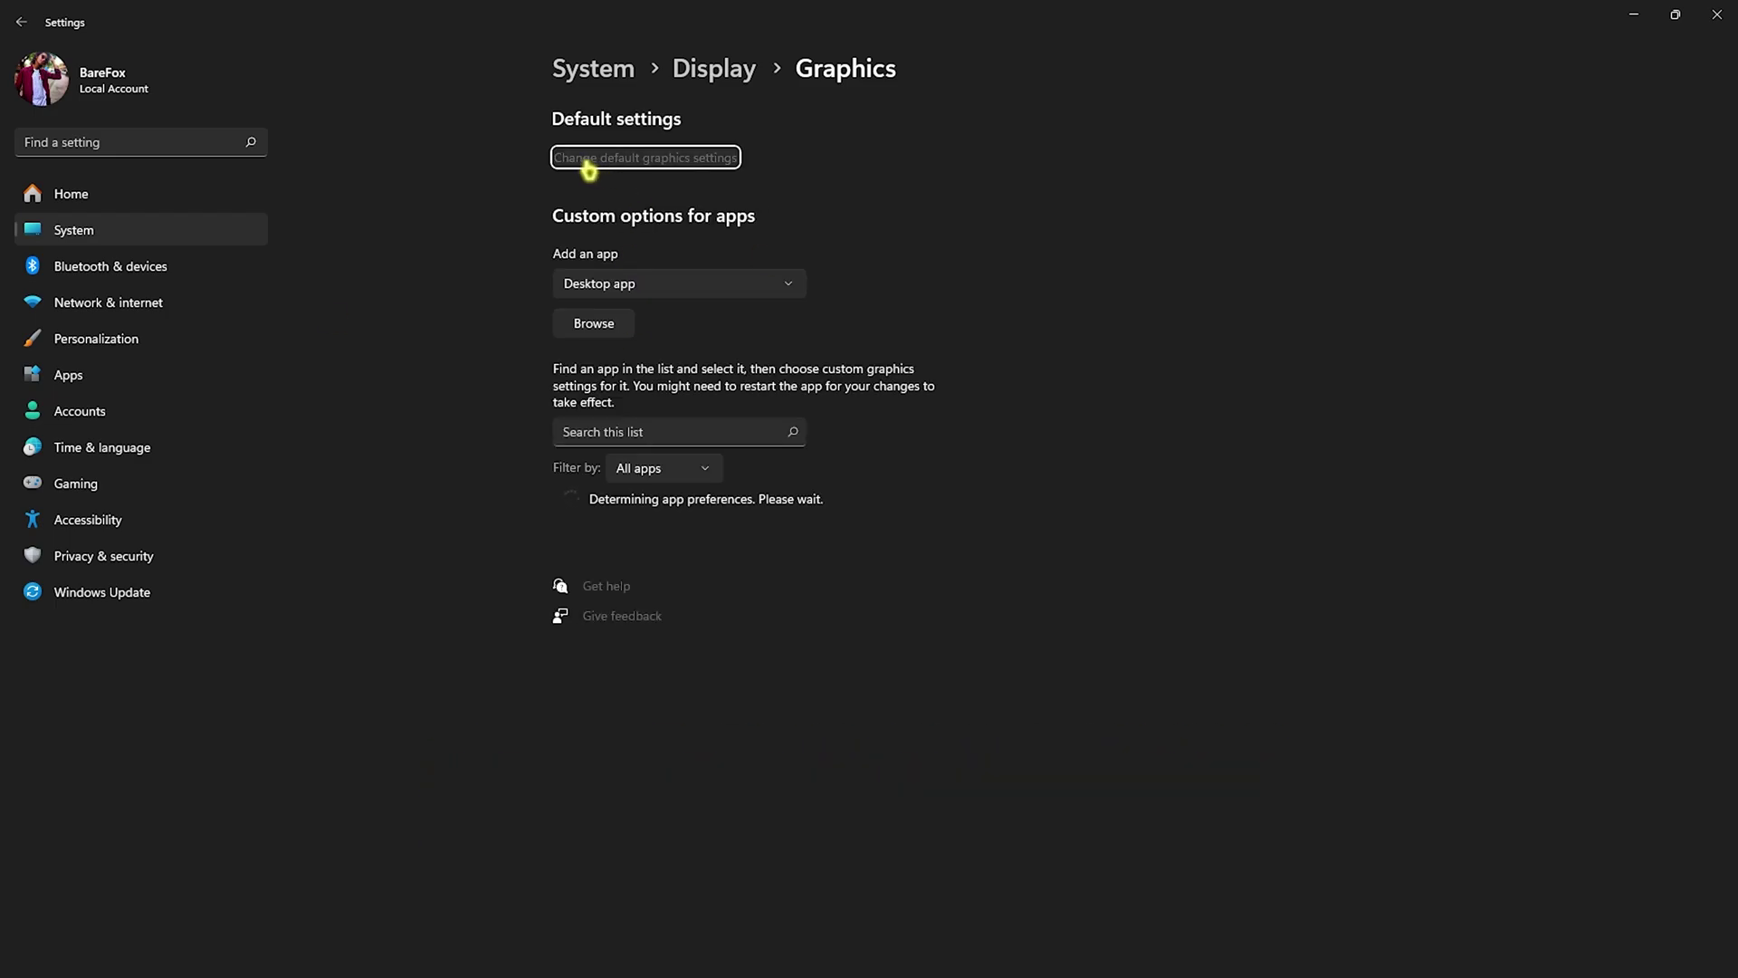
left_click(604, 165)
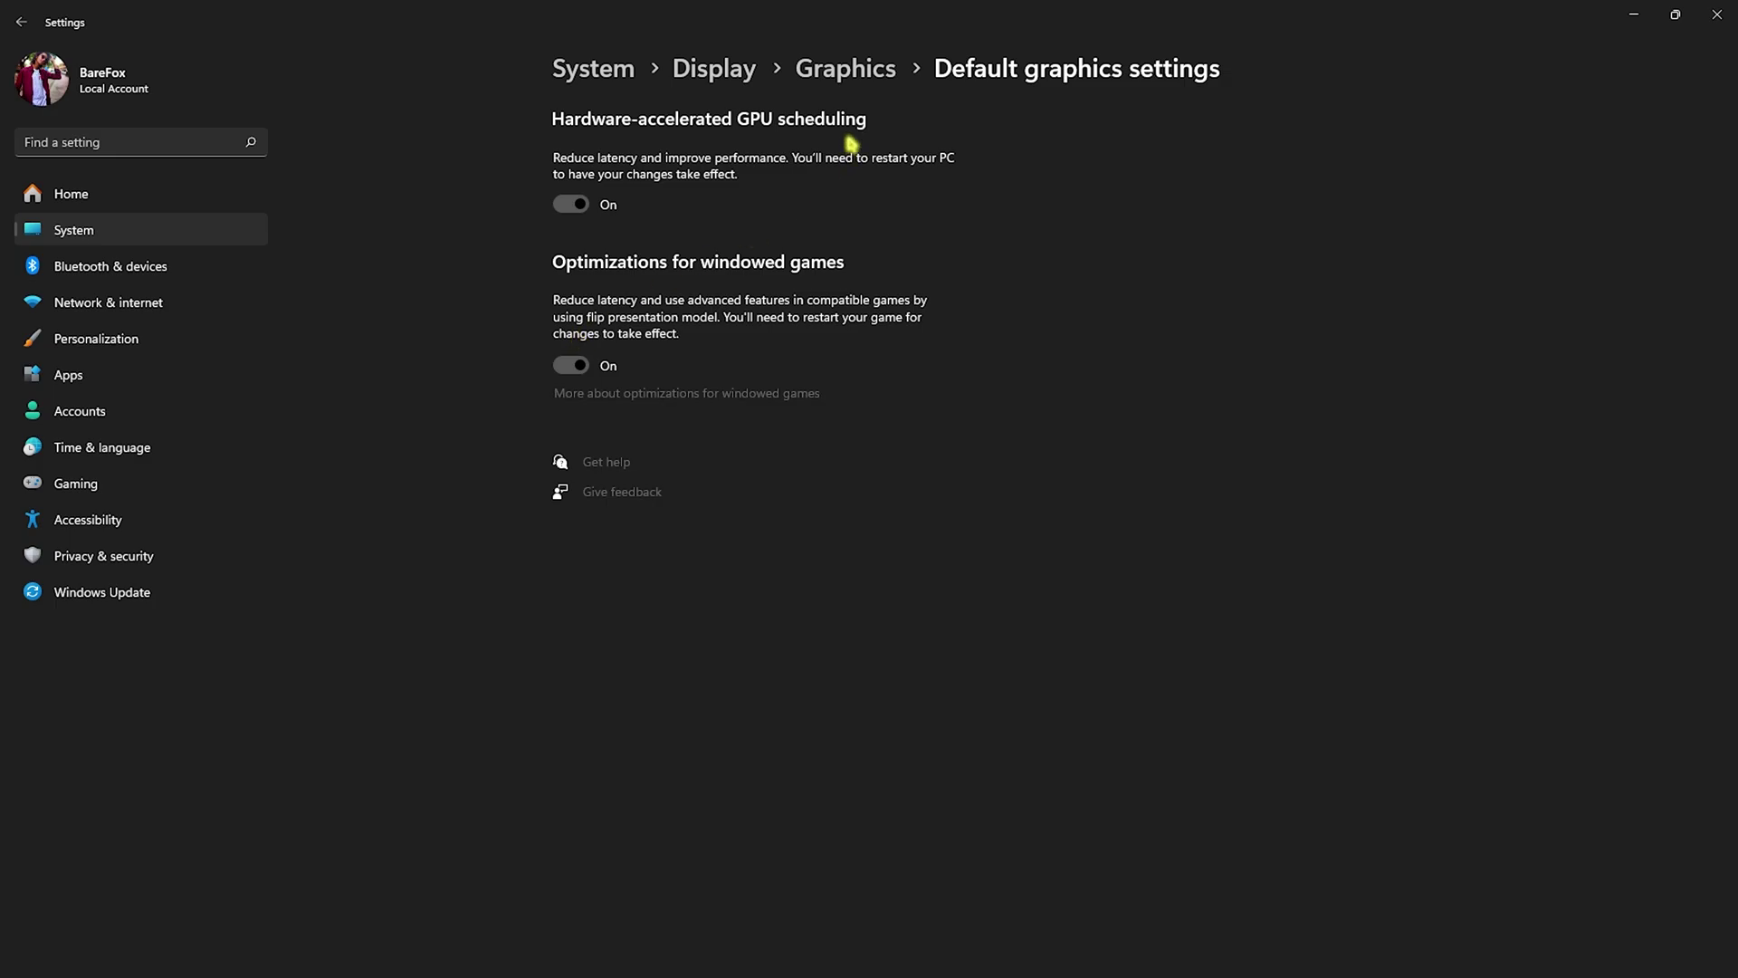
left_click(849, 73)
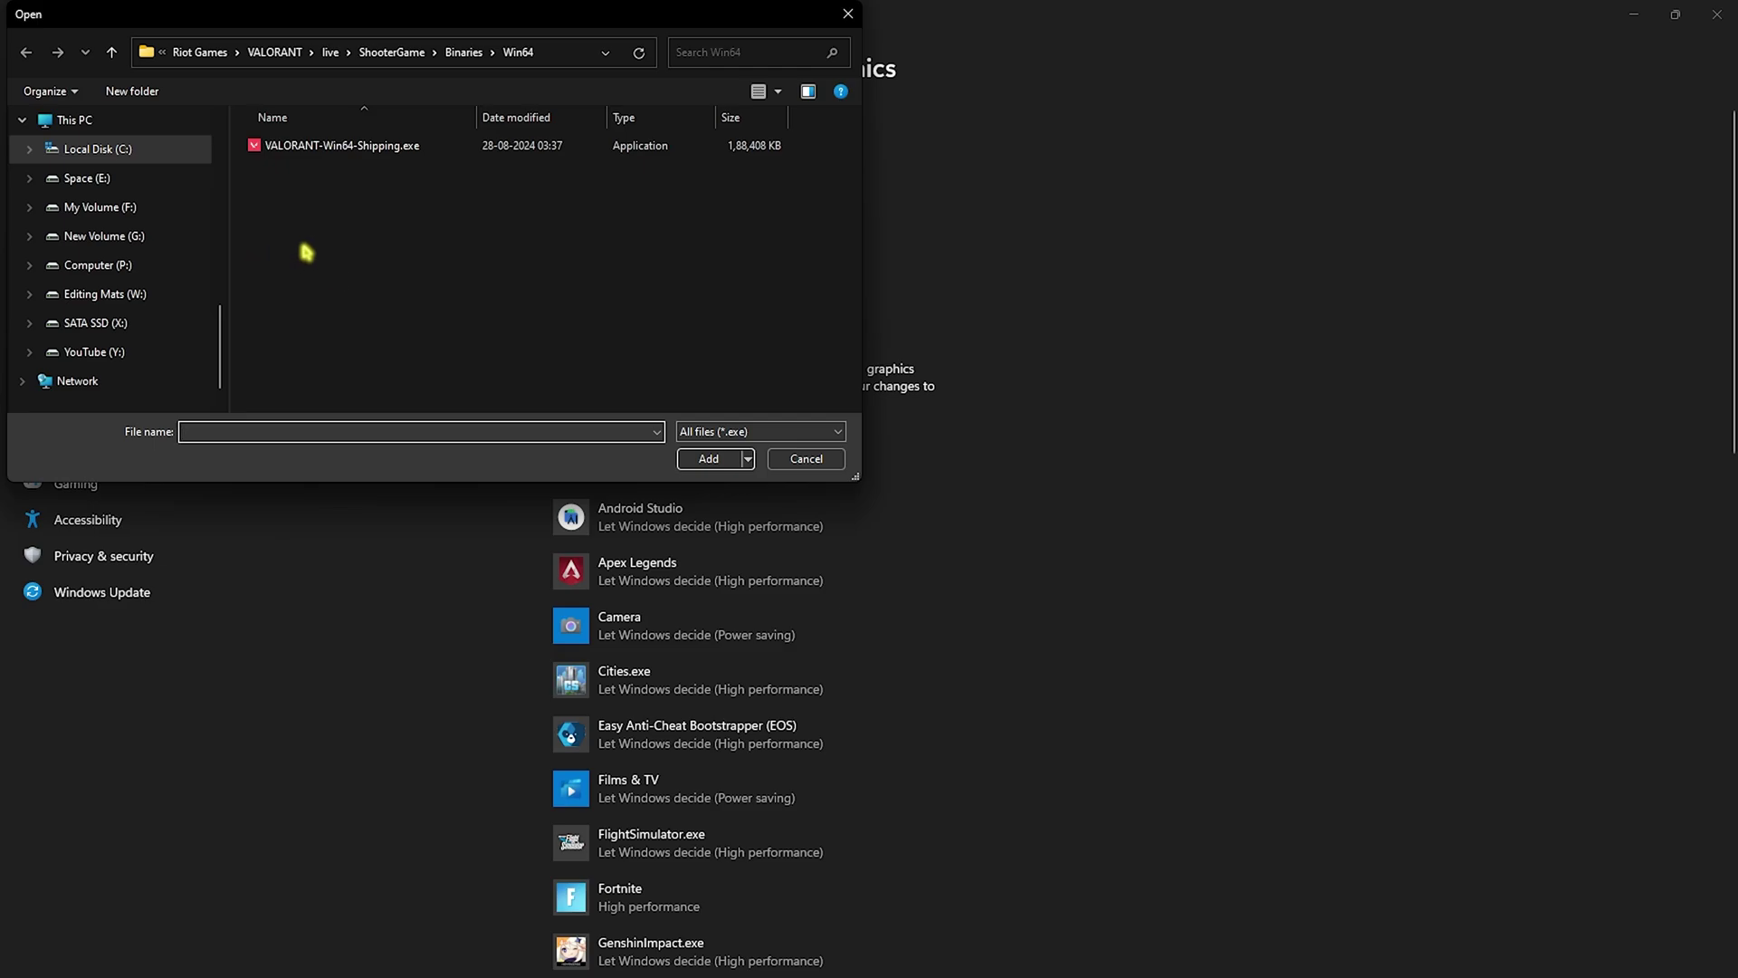
Add cod.exe from the Call of Duty HQ folder on My Volume (F:) to the custom graphics apps and set it to High performance
left_click(100, 207)
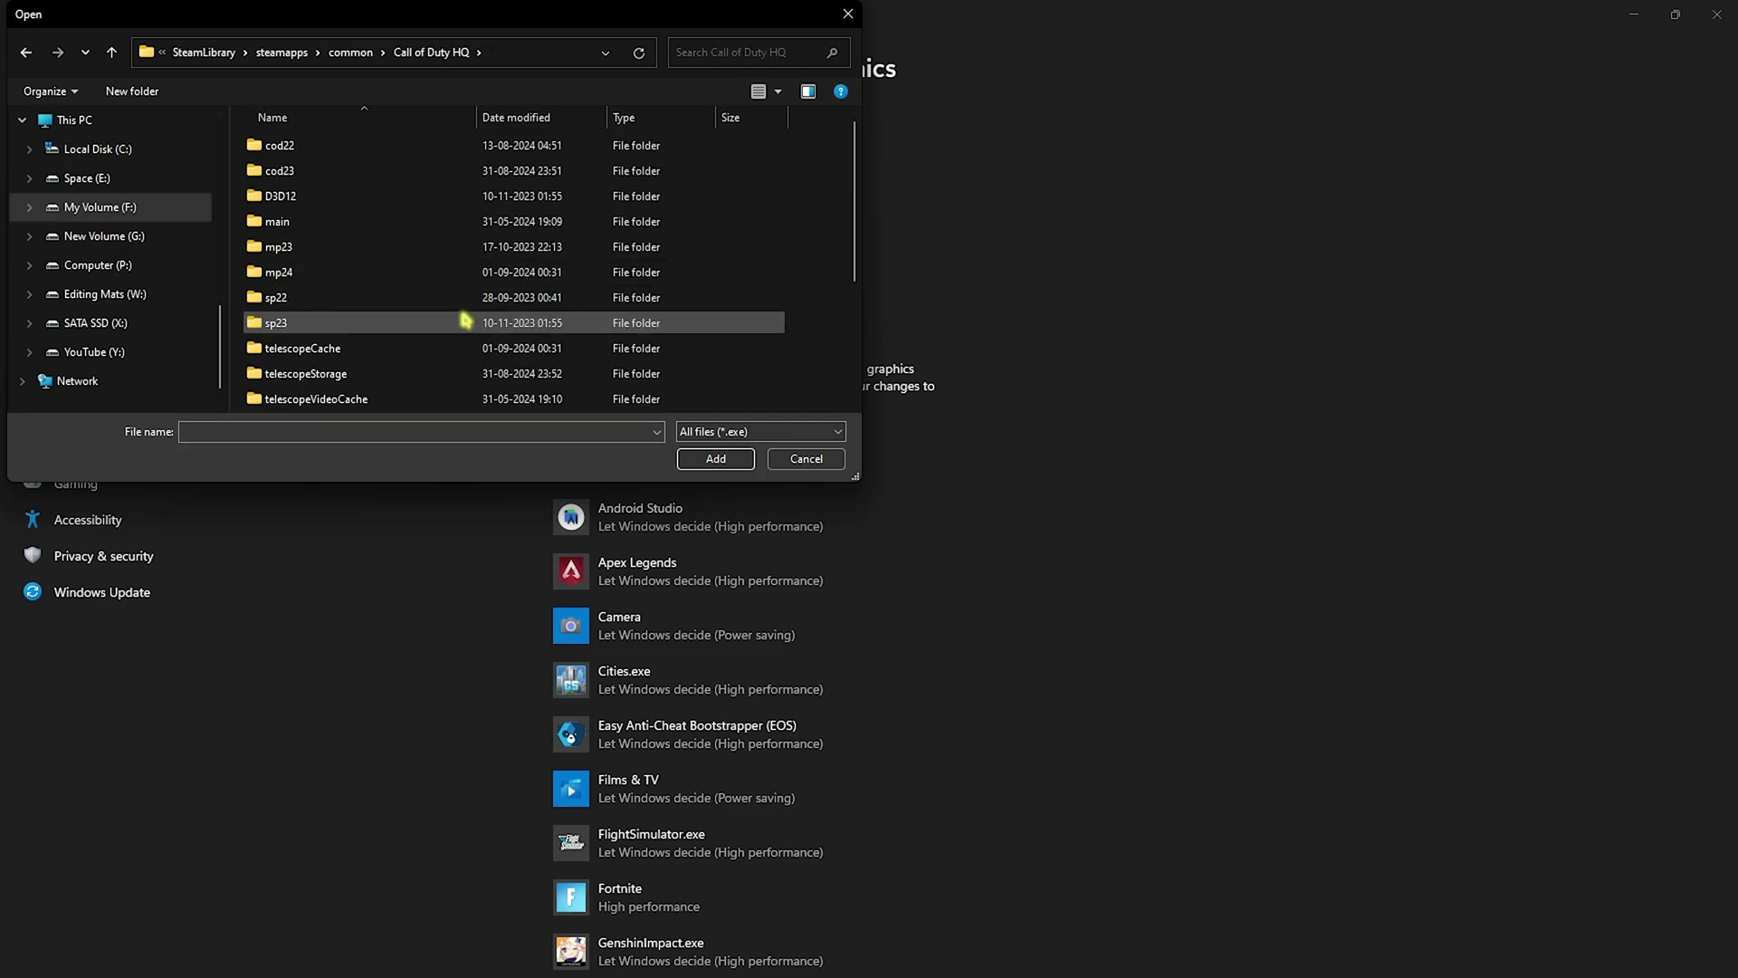
scroll(443, 313, "down", 5)
left_click(336, 304)
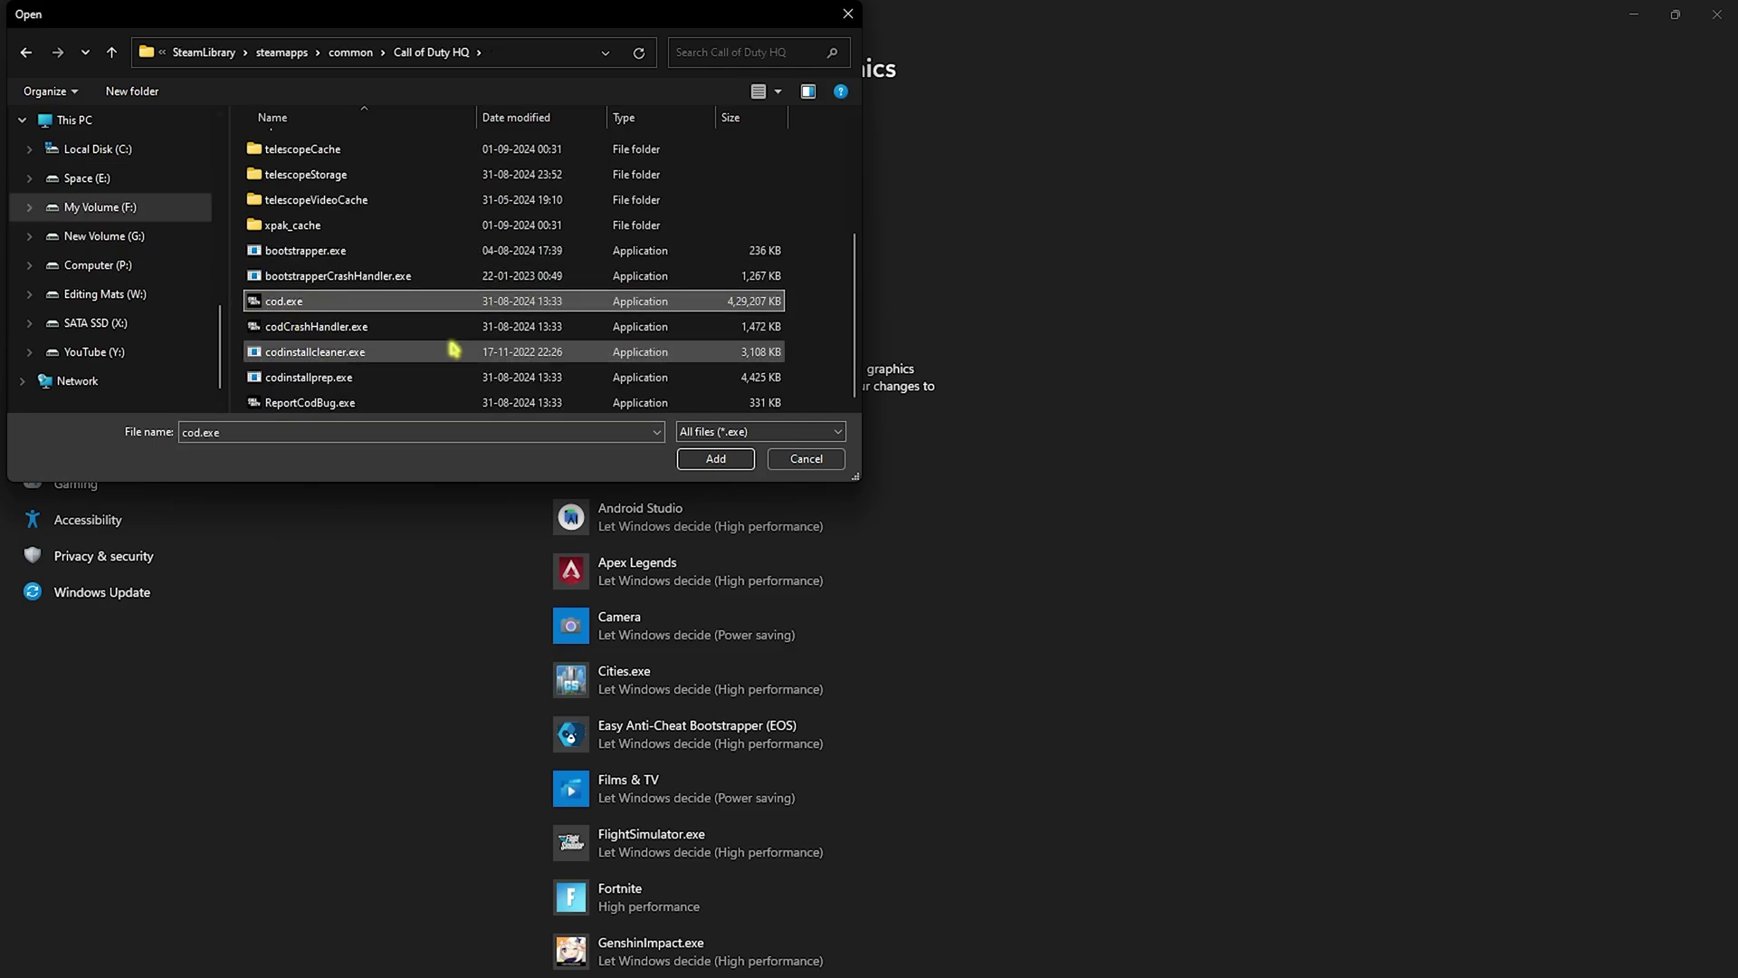
left_click(710, 455)
scroll(776, 640, "down", 2)
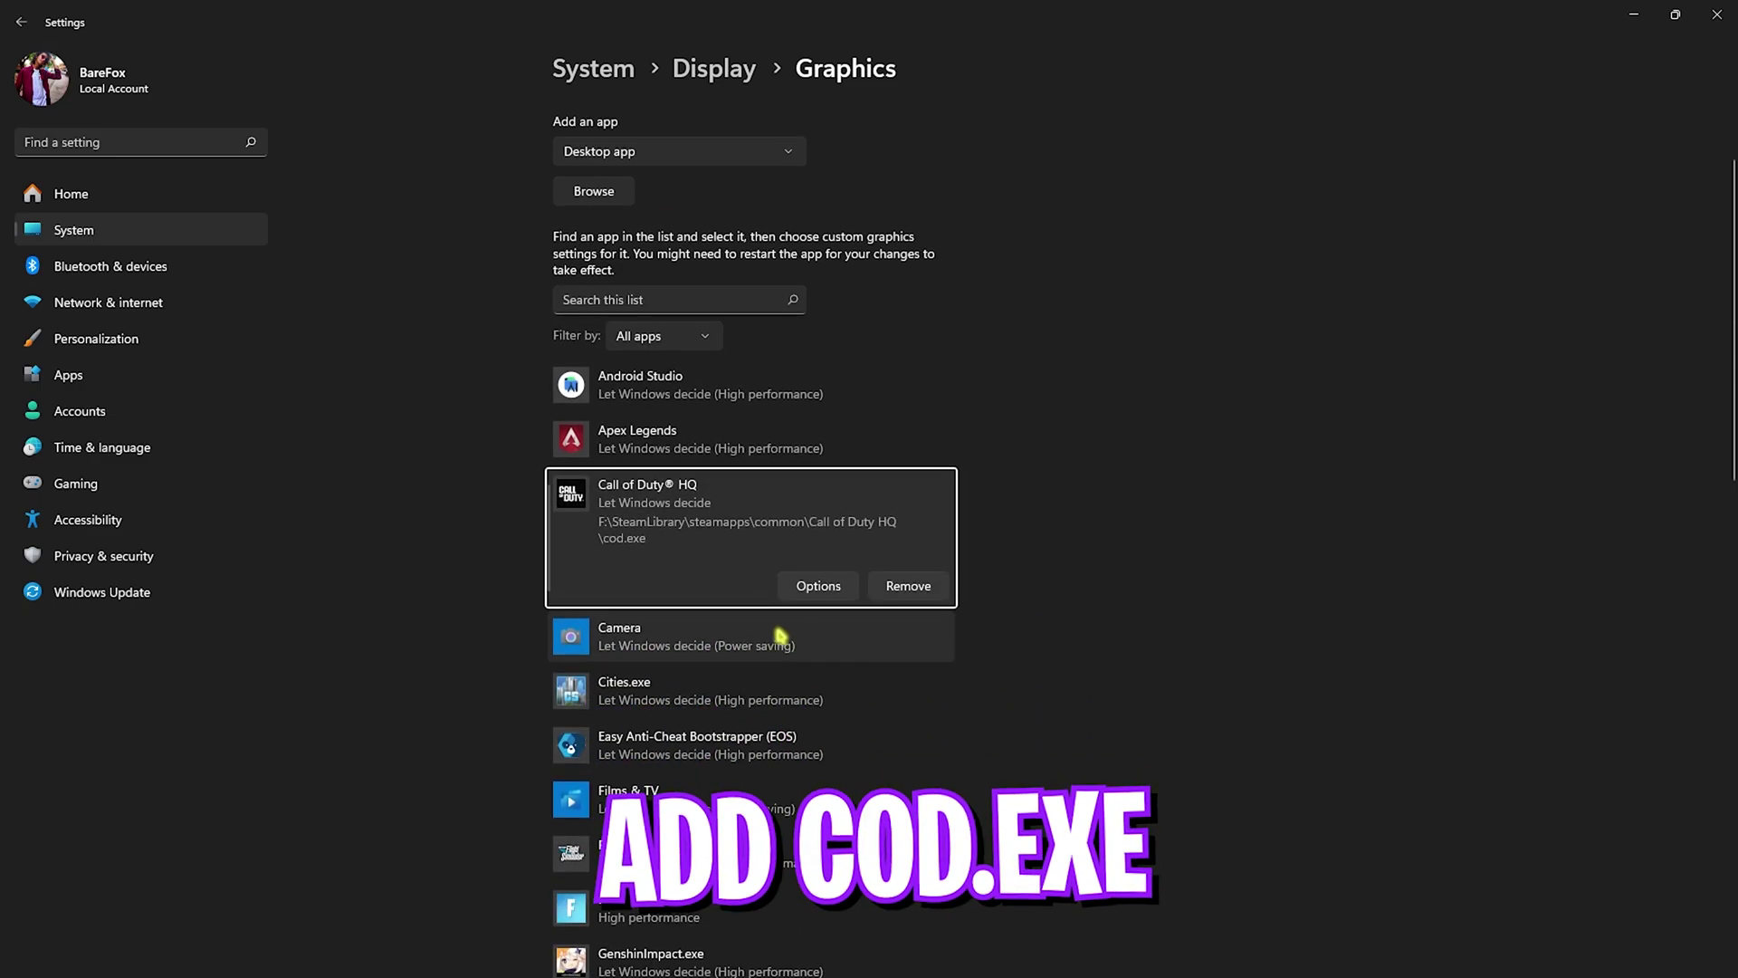
left_click(815, 586)
left_click(717, 469)
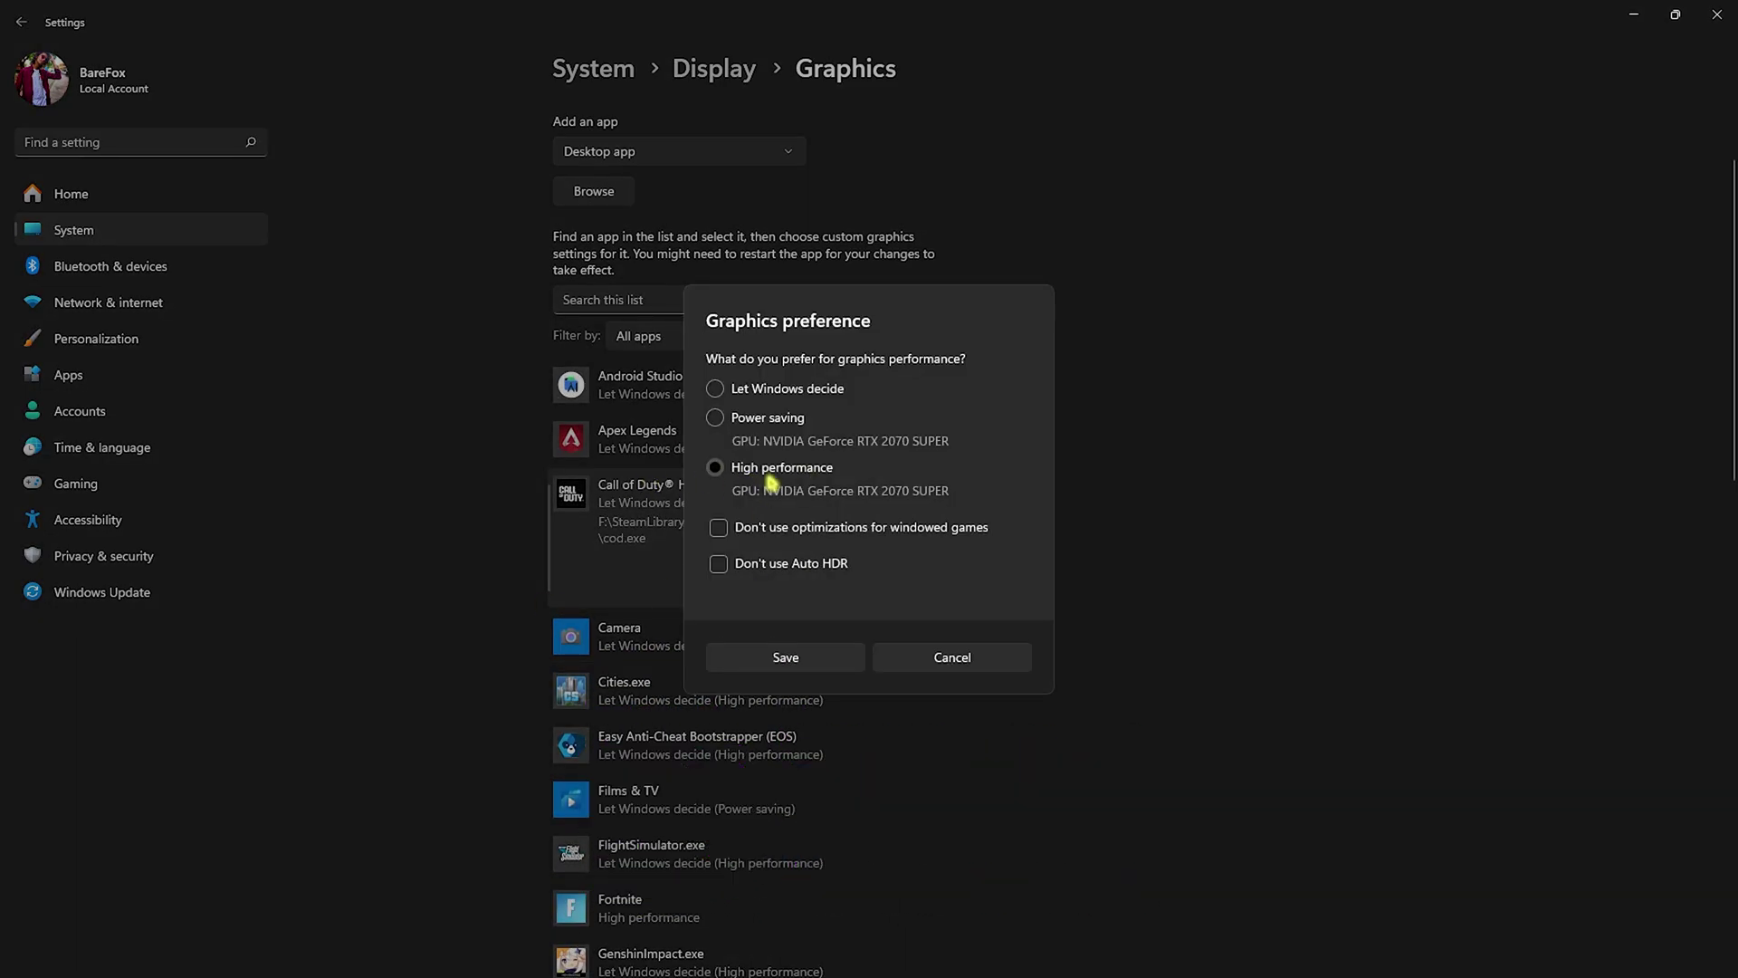
left_click(786, 656)
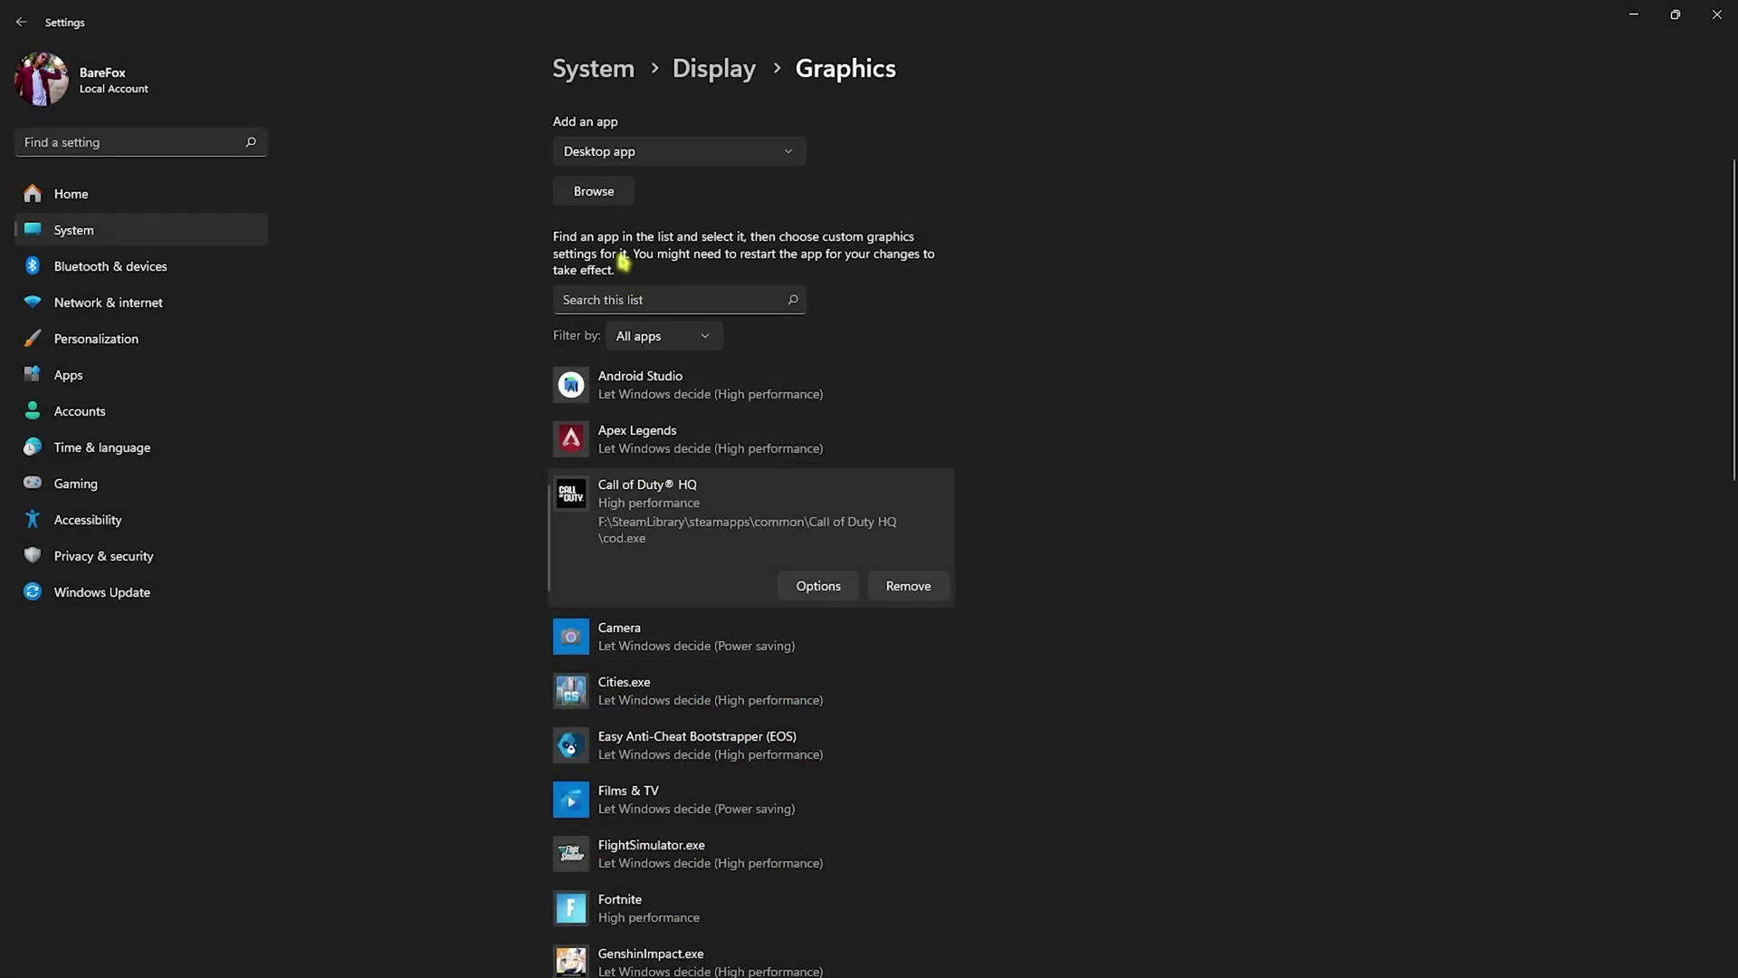
Add mp24-cod.exe from the mp24 subfolder to the custom graphics apps and set its graphics preference to High performance
left_click(594, 191)
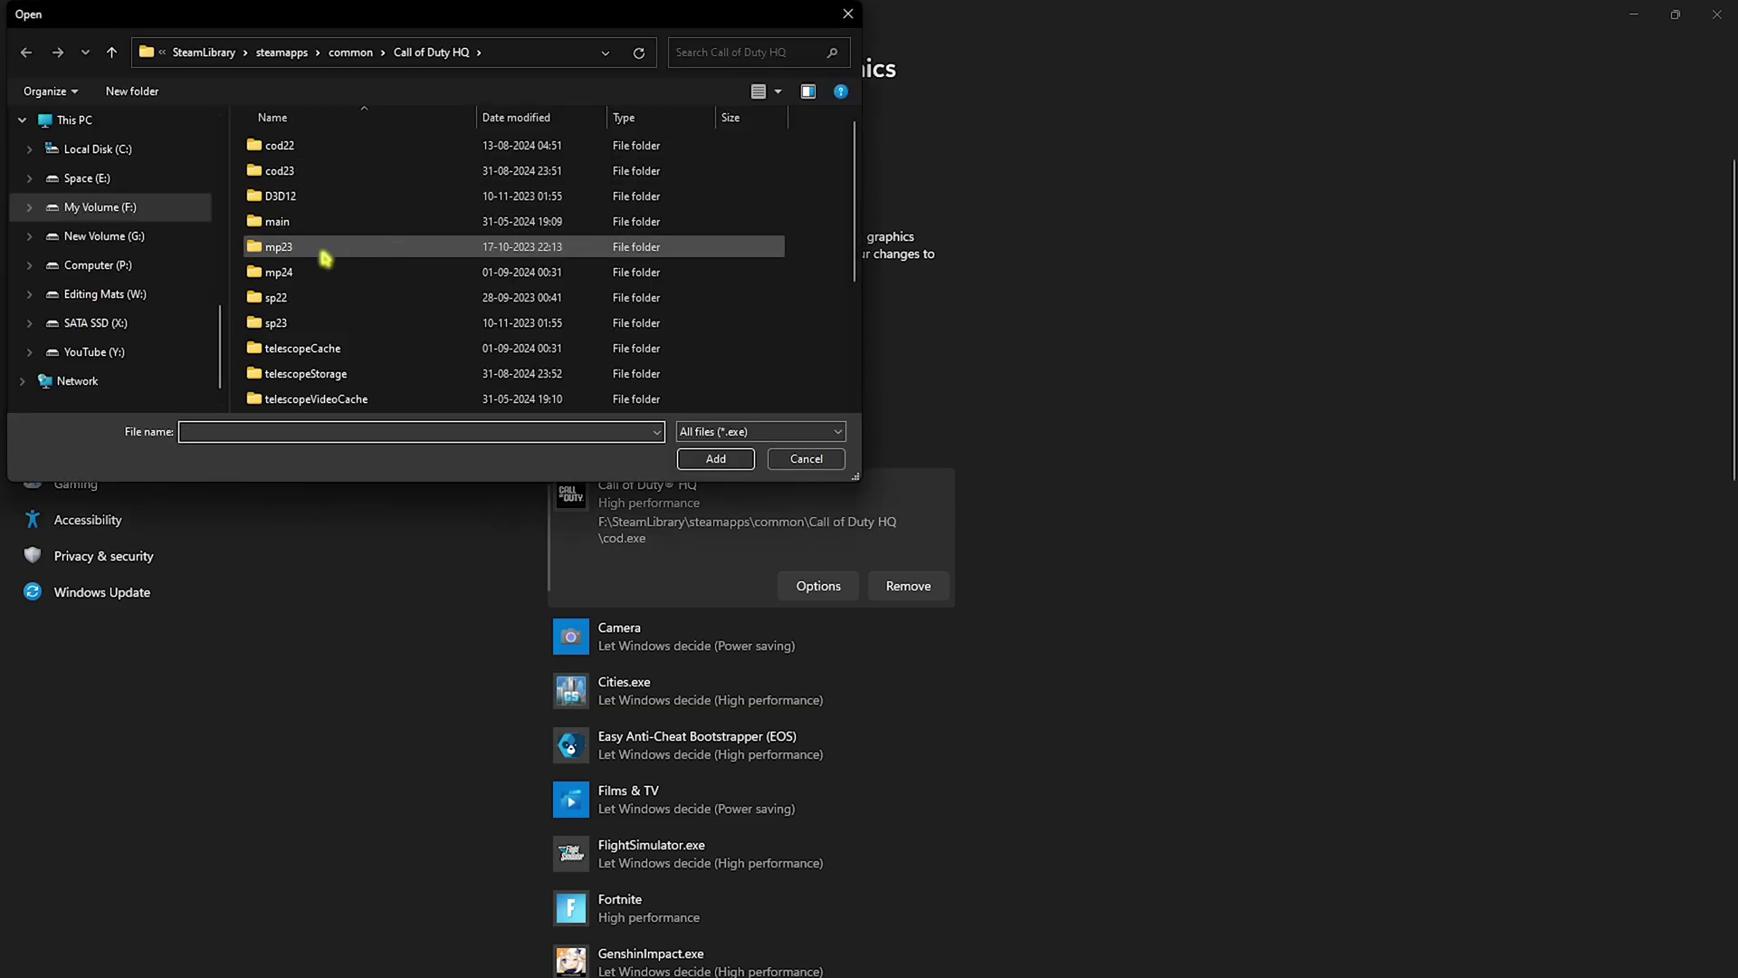
double_click(306, 275)
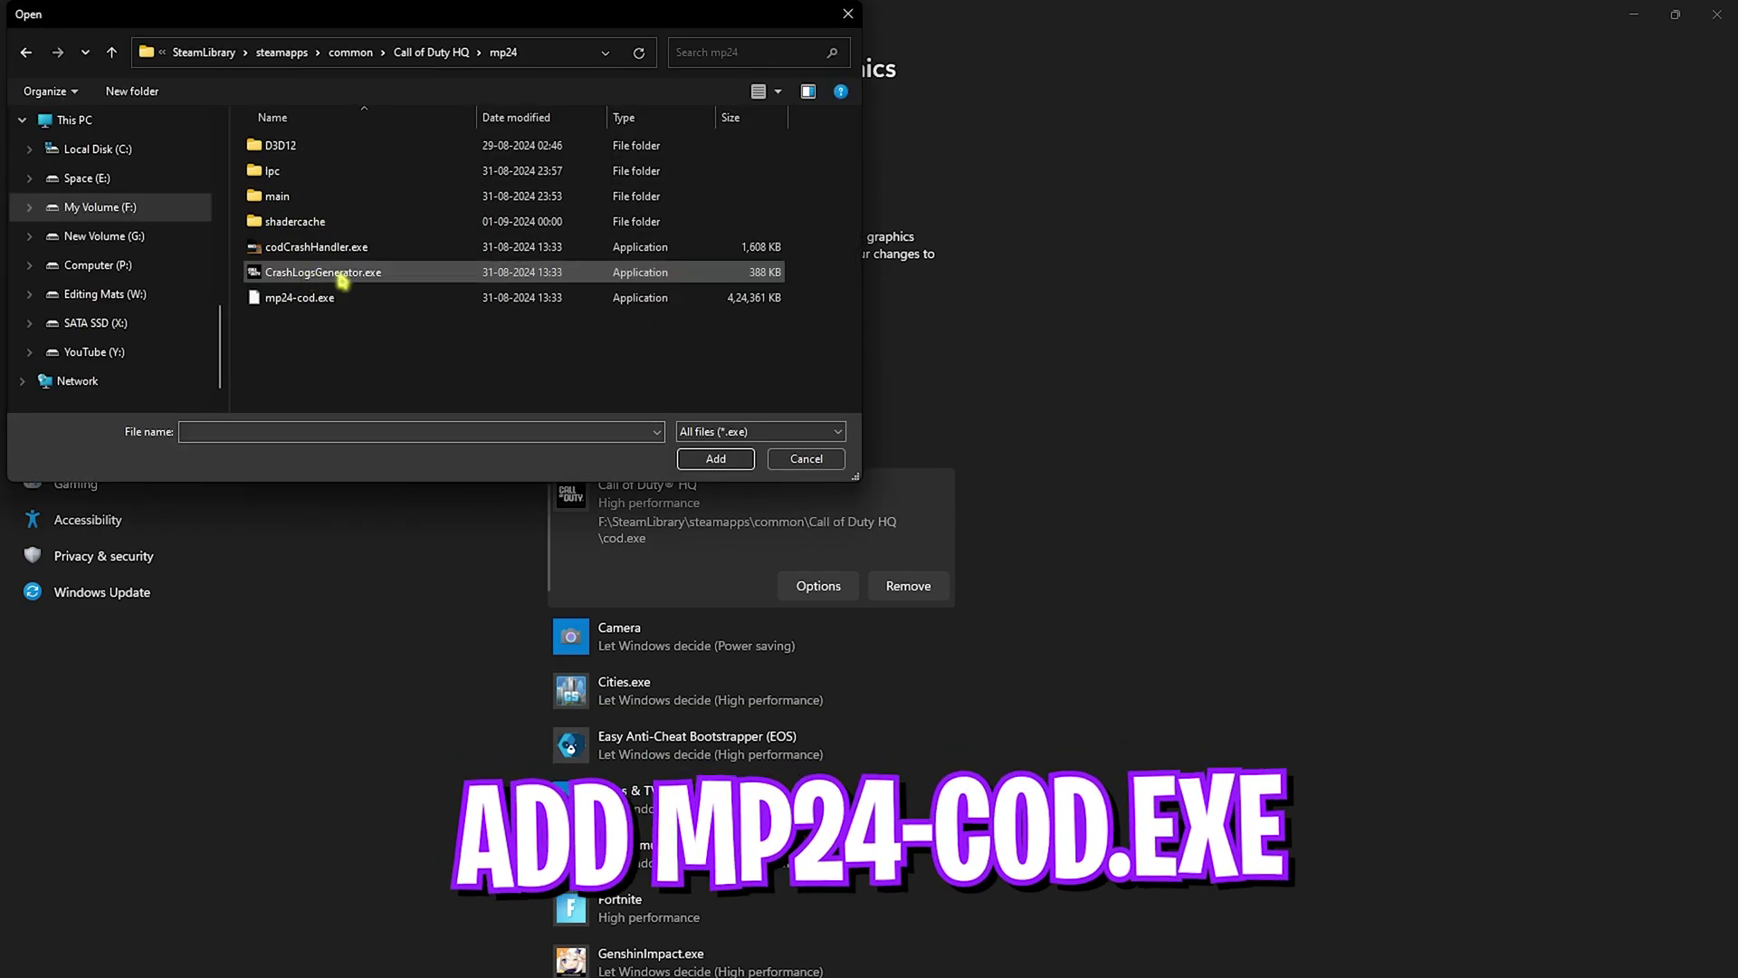
left_click(304, 303)
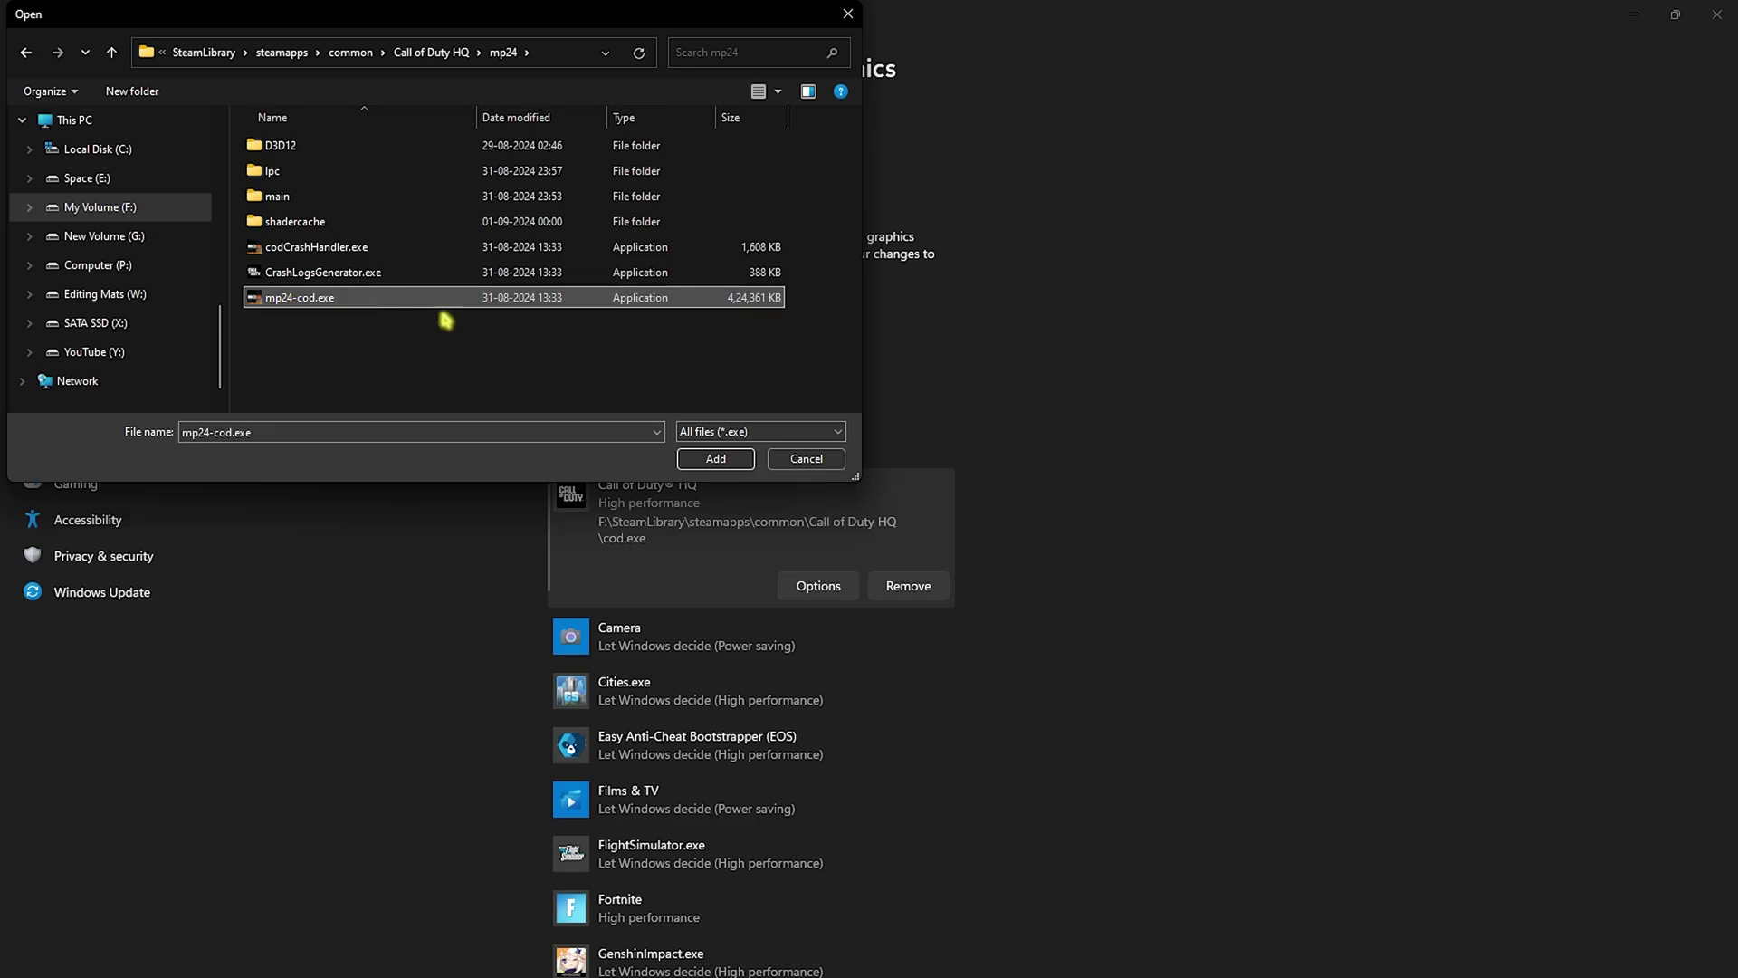
left_click(688, 464)
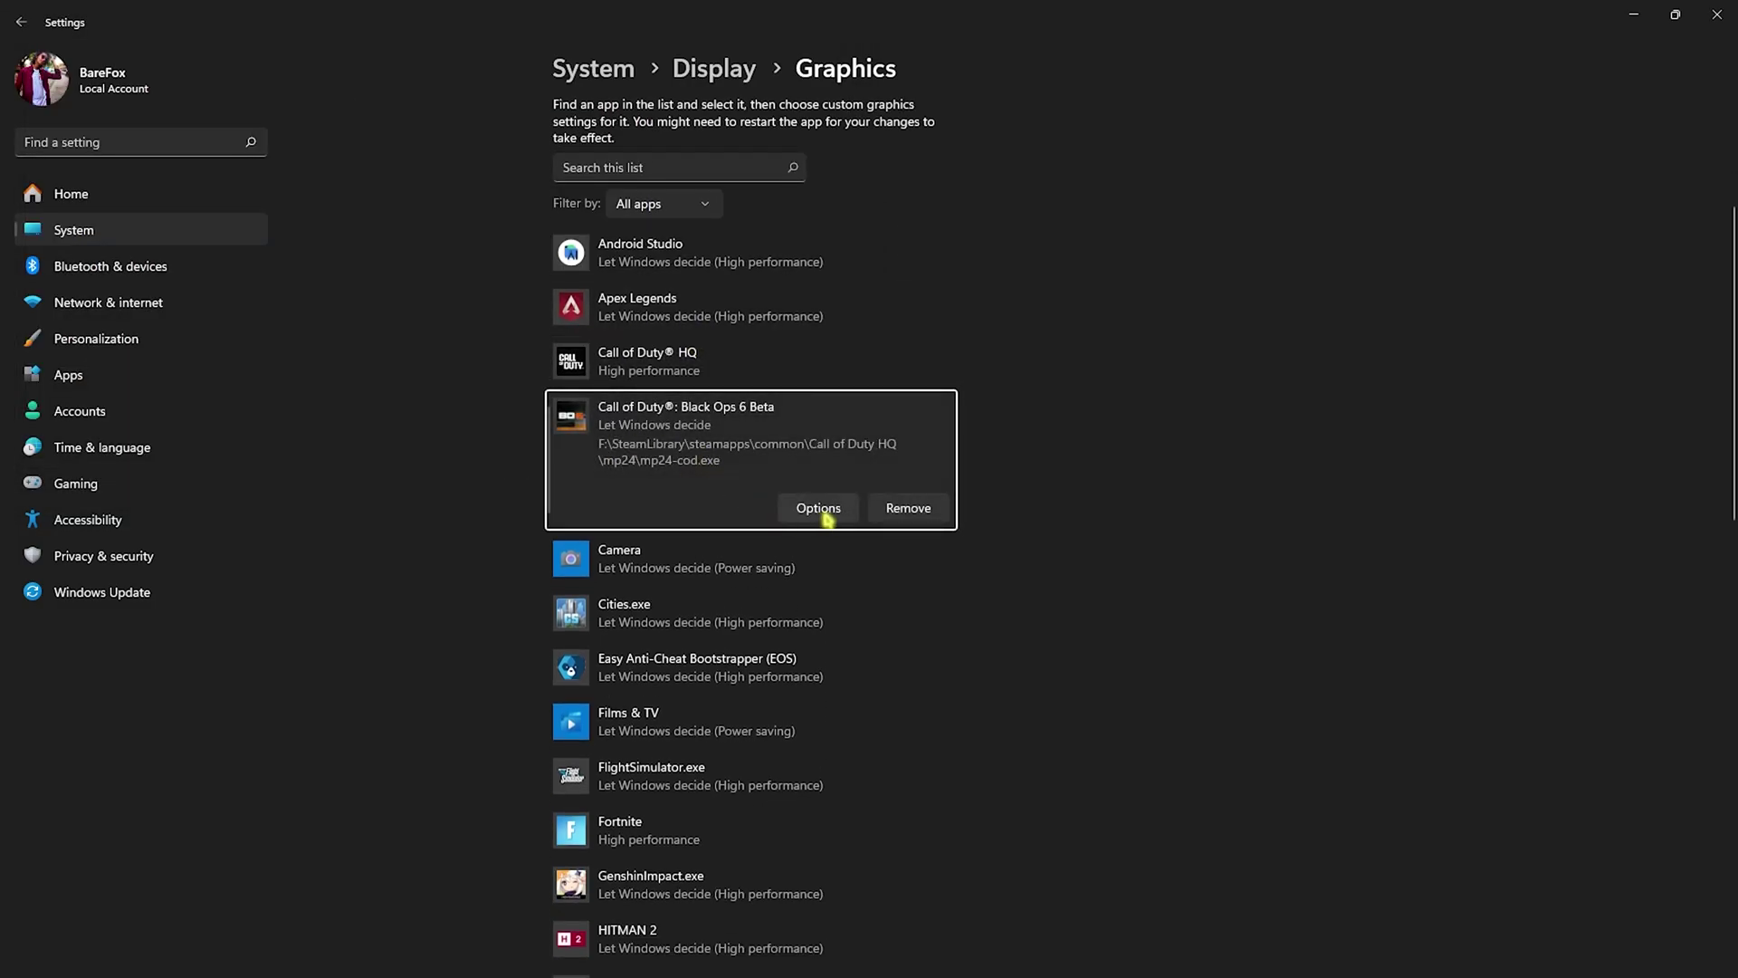
left_click(819, 510)
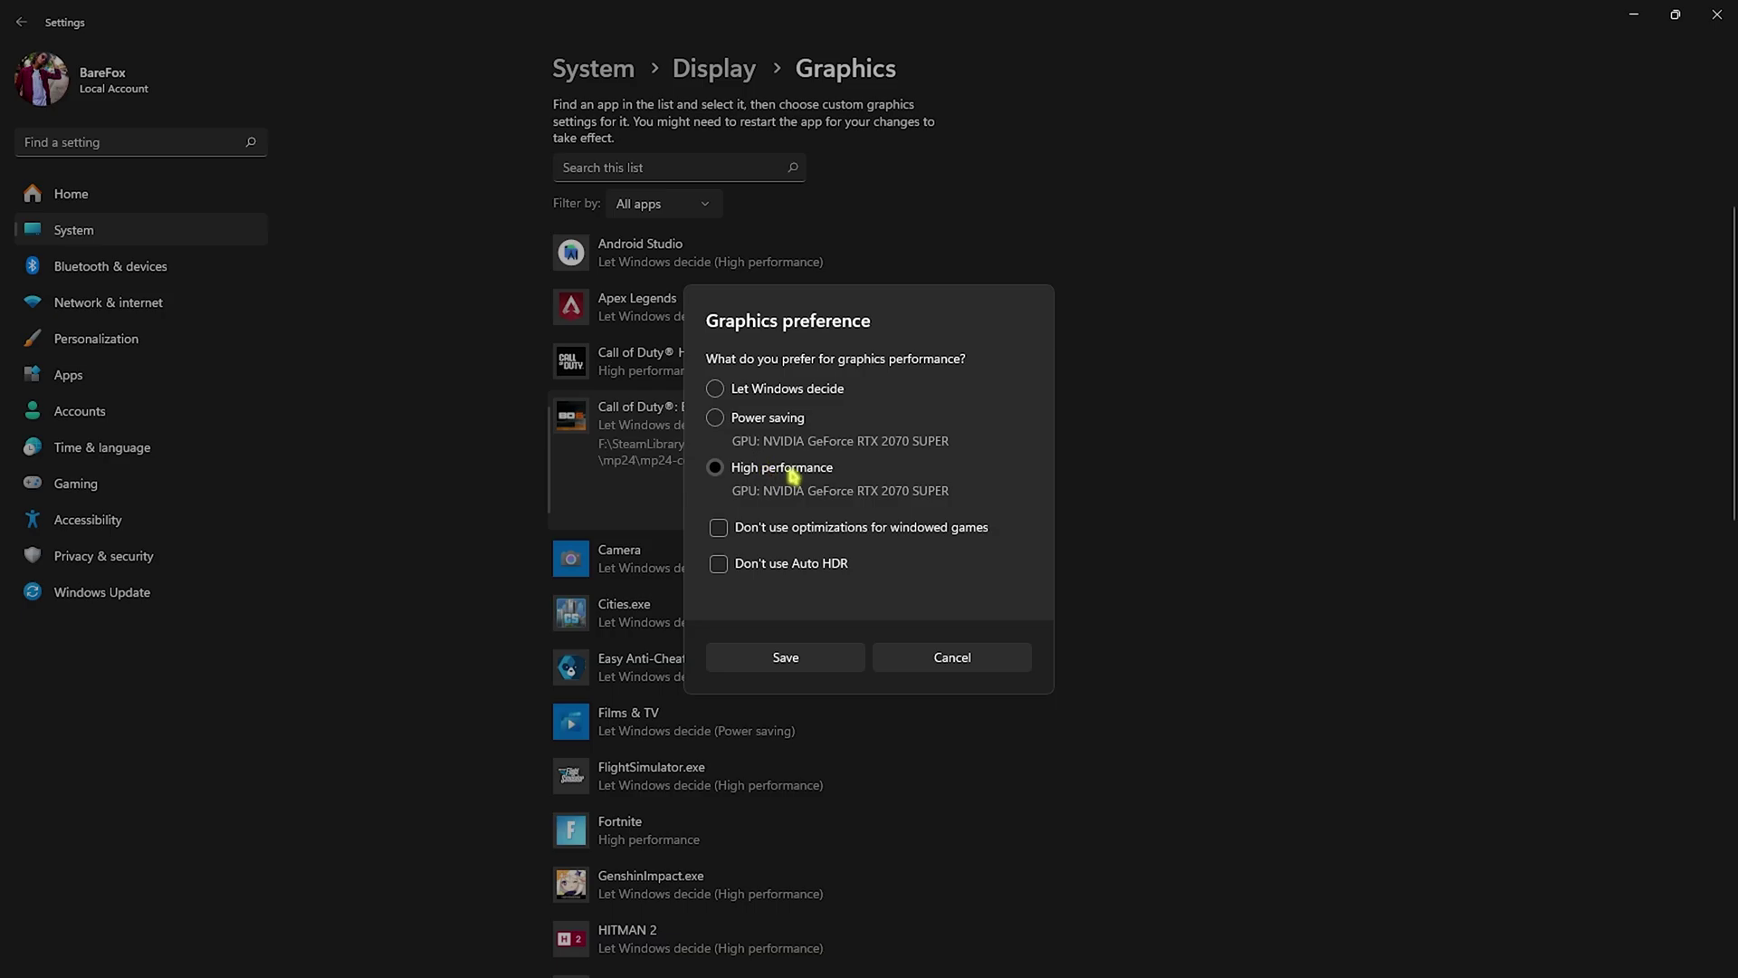
left_click(802, 660)
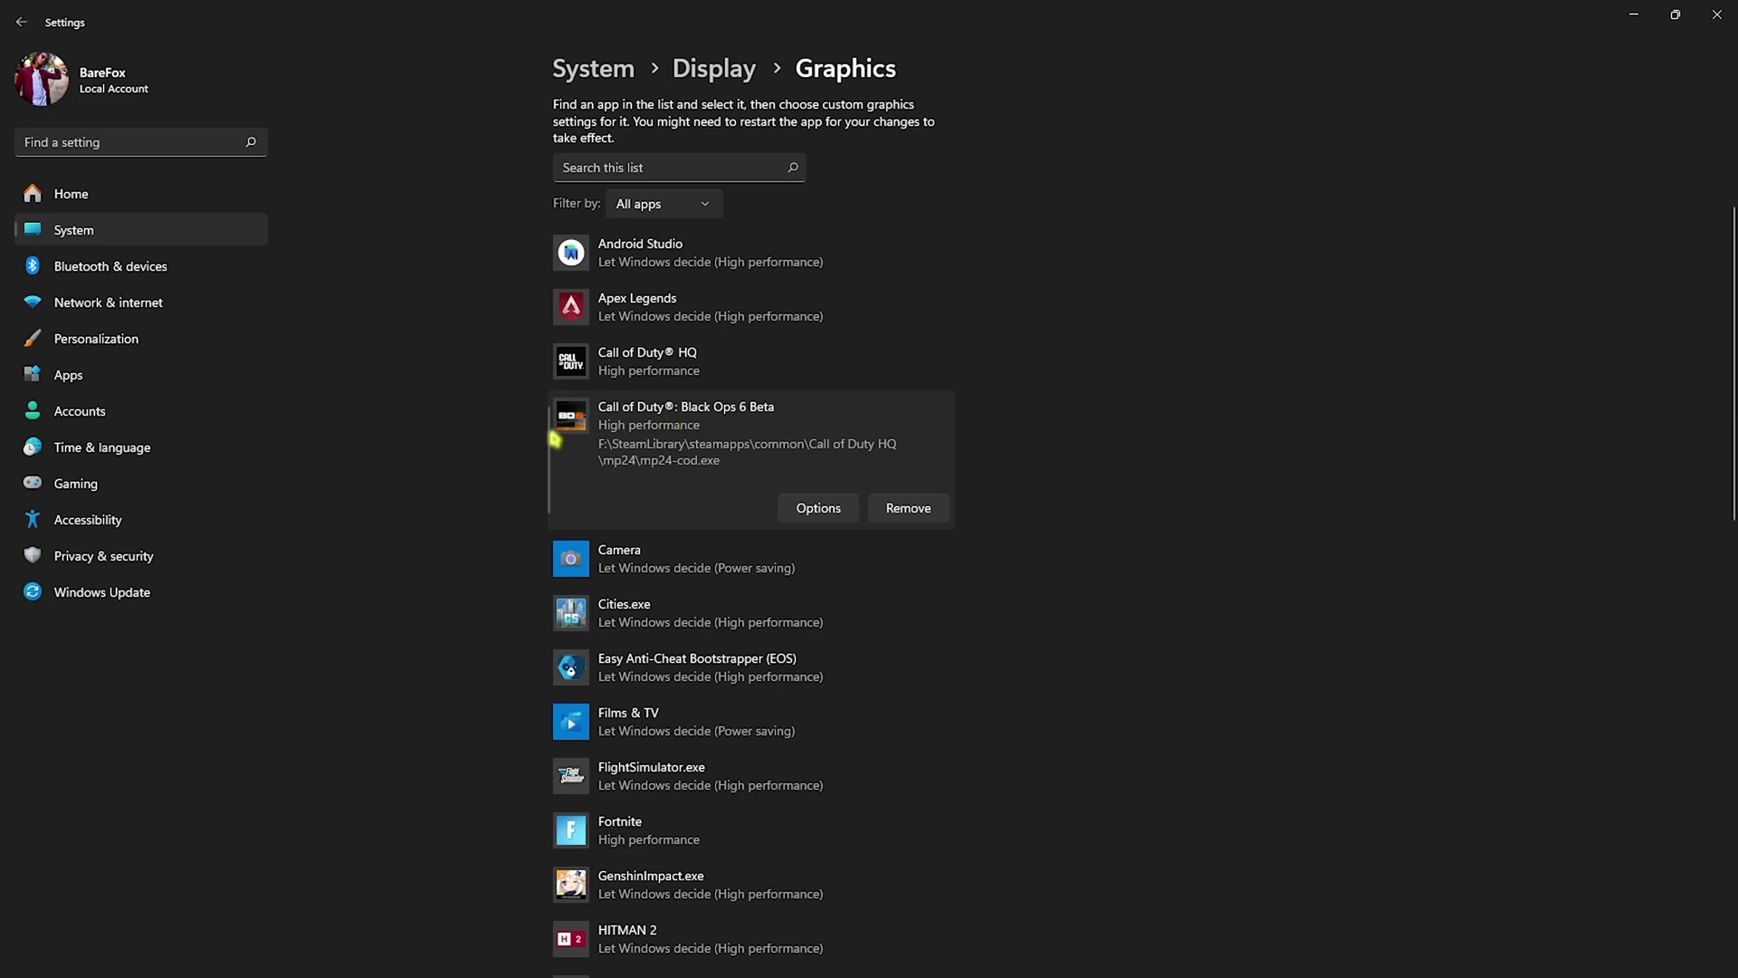
Open the Game Mode page in the Gaming settings
left_click(76, 483)
left_click(665, 275)
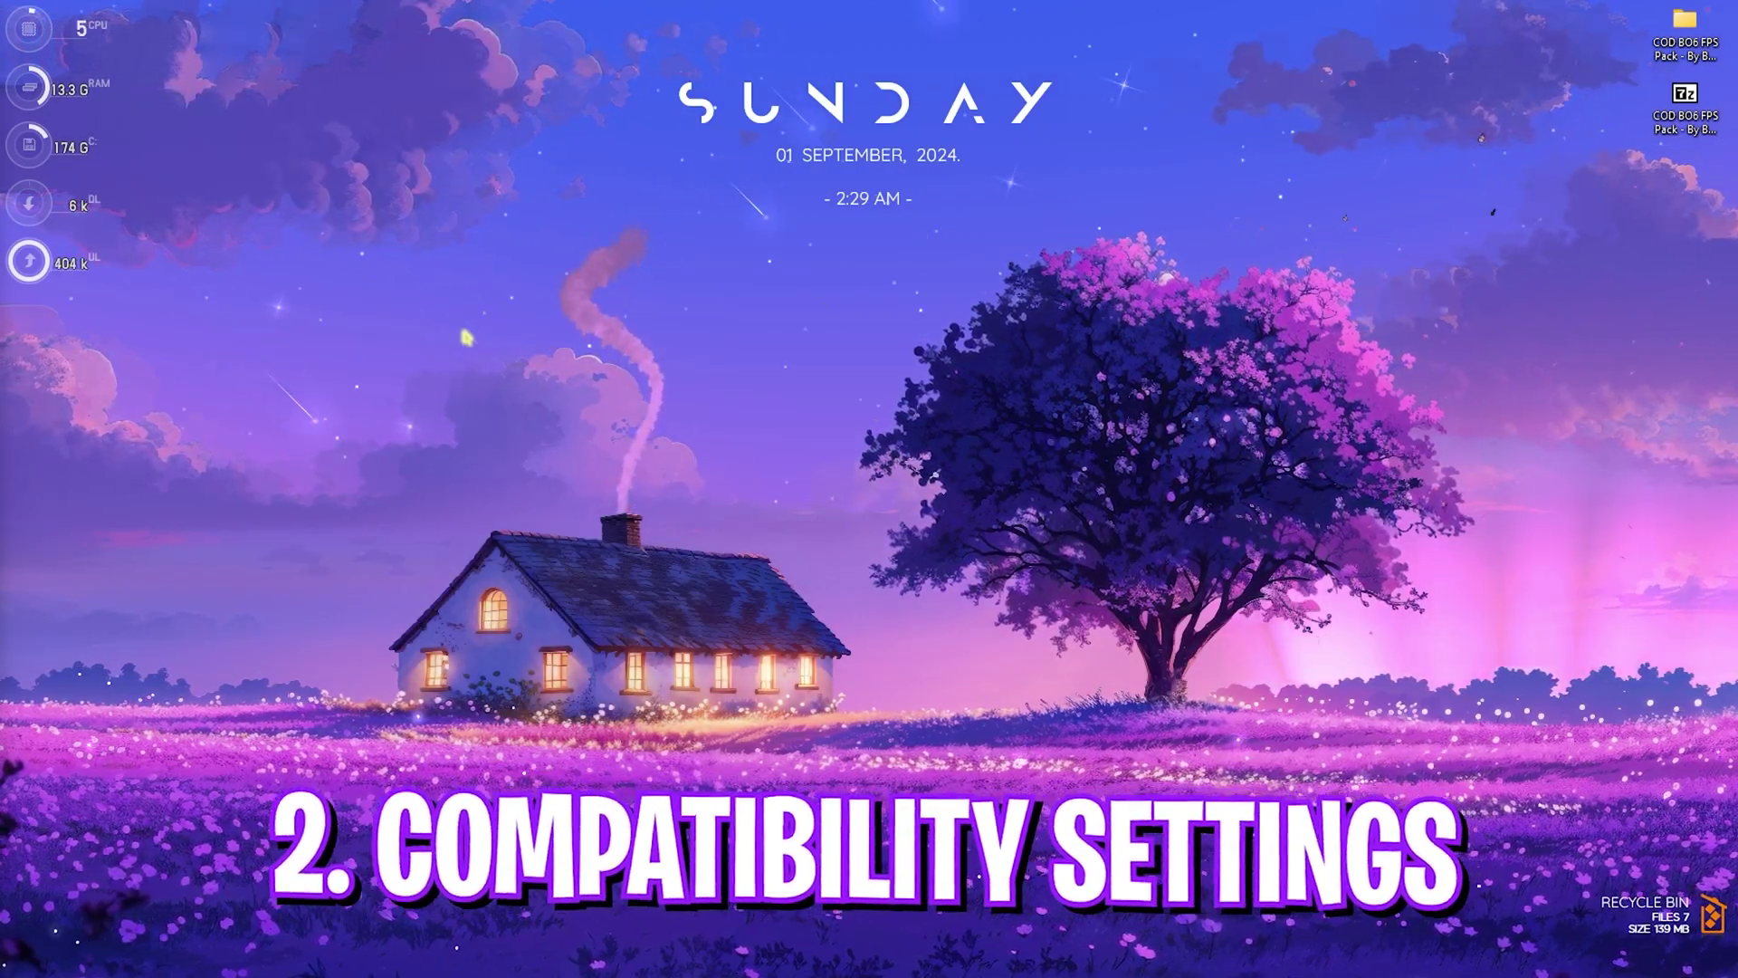
Switch to File Explorer and select mp24-cod.exe in the mp24 folder of Call of Duty HQ
key("super")
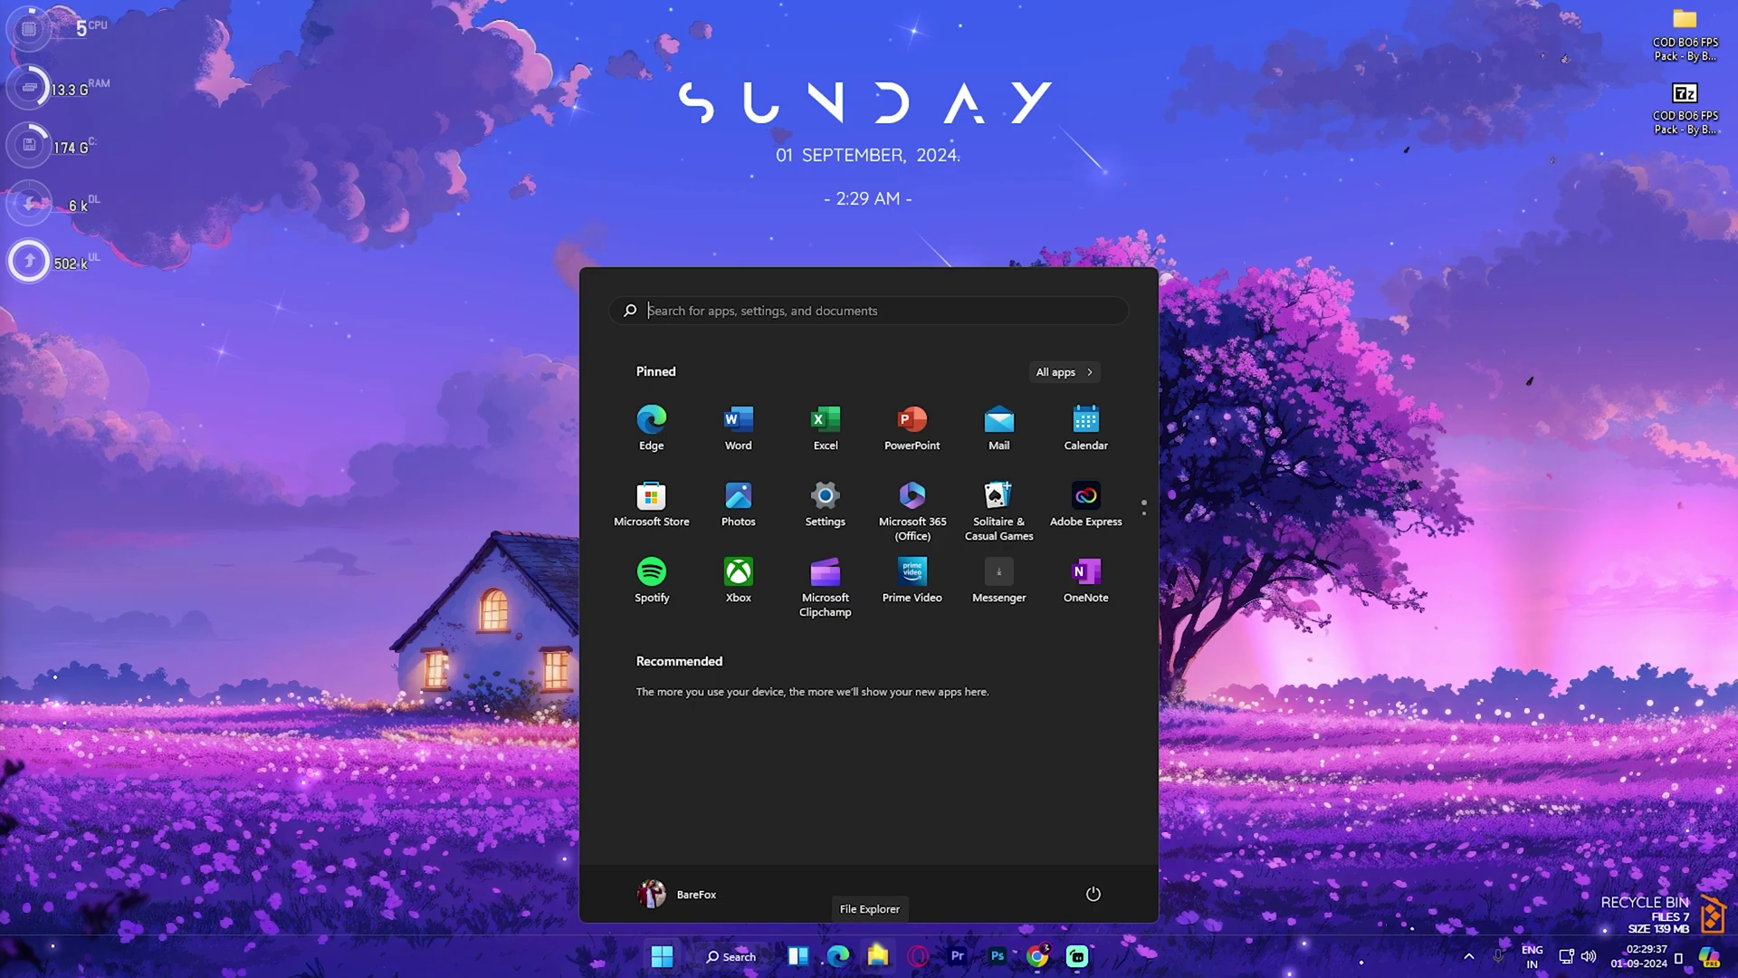
key("super")
key("super+e")
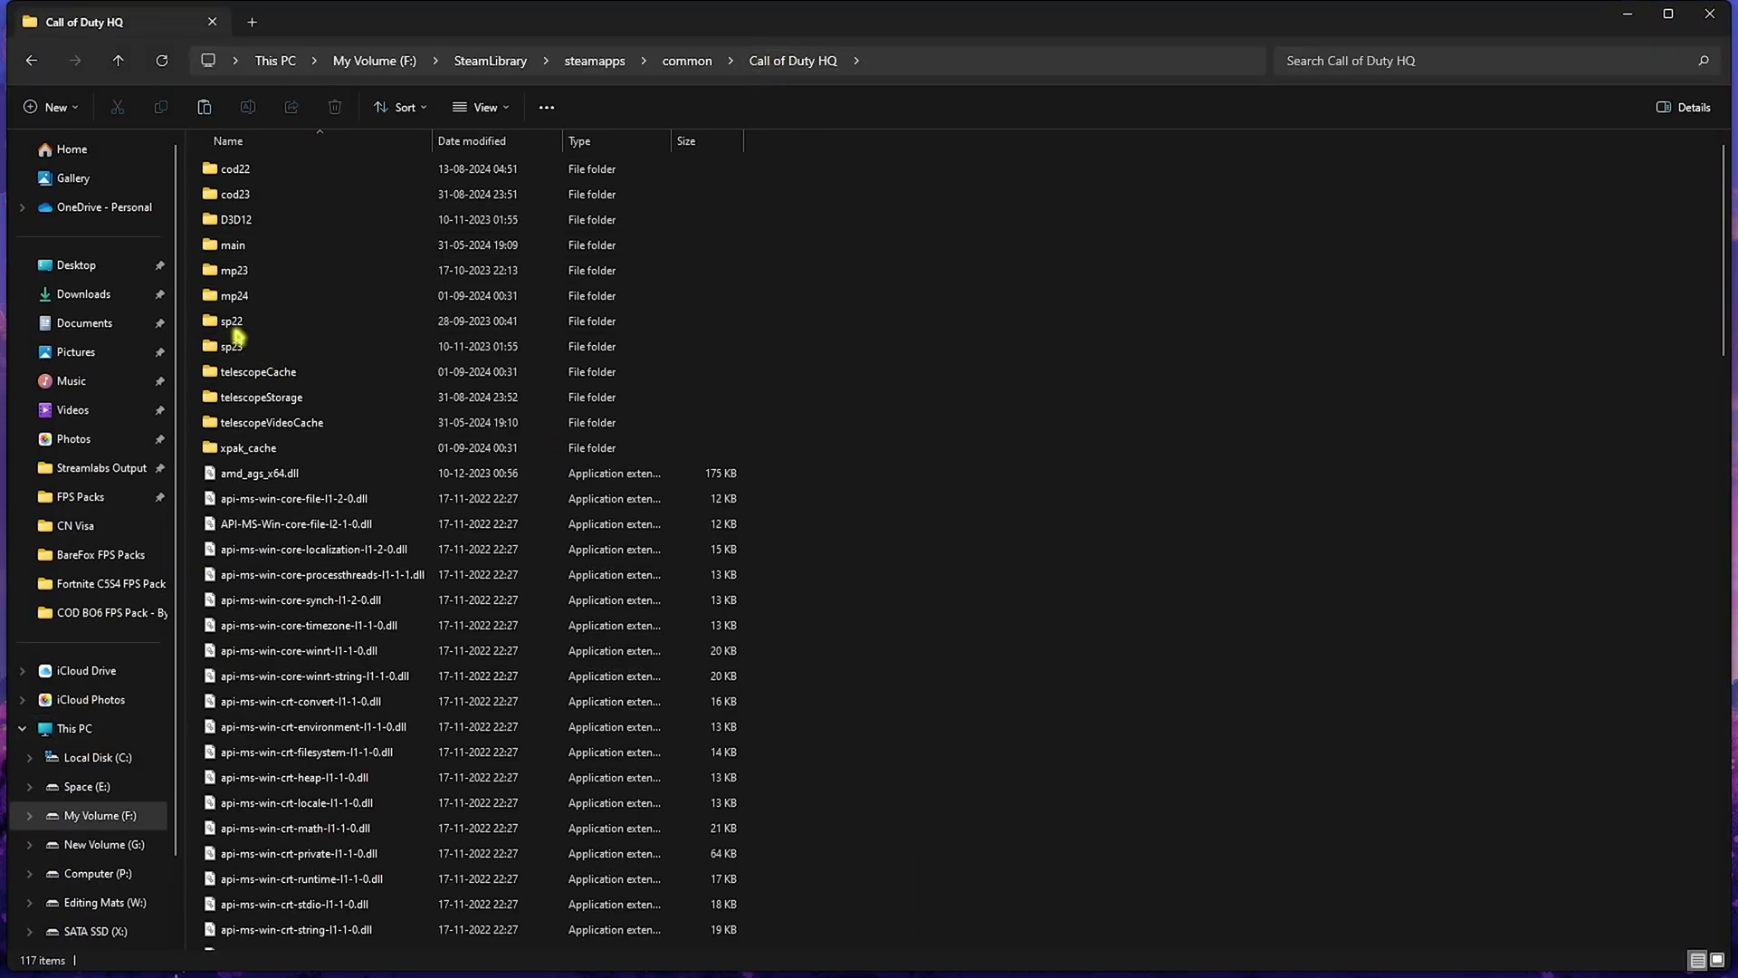
double_click(237, 295)
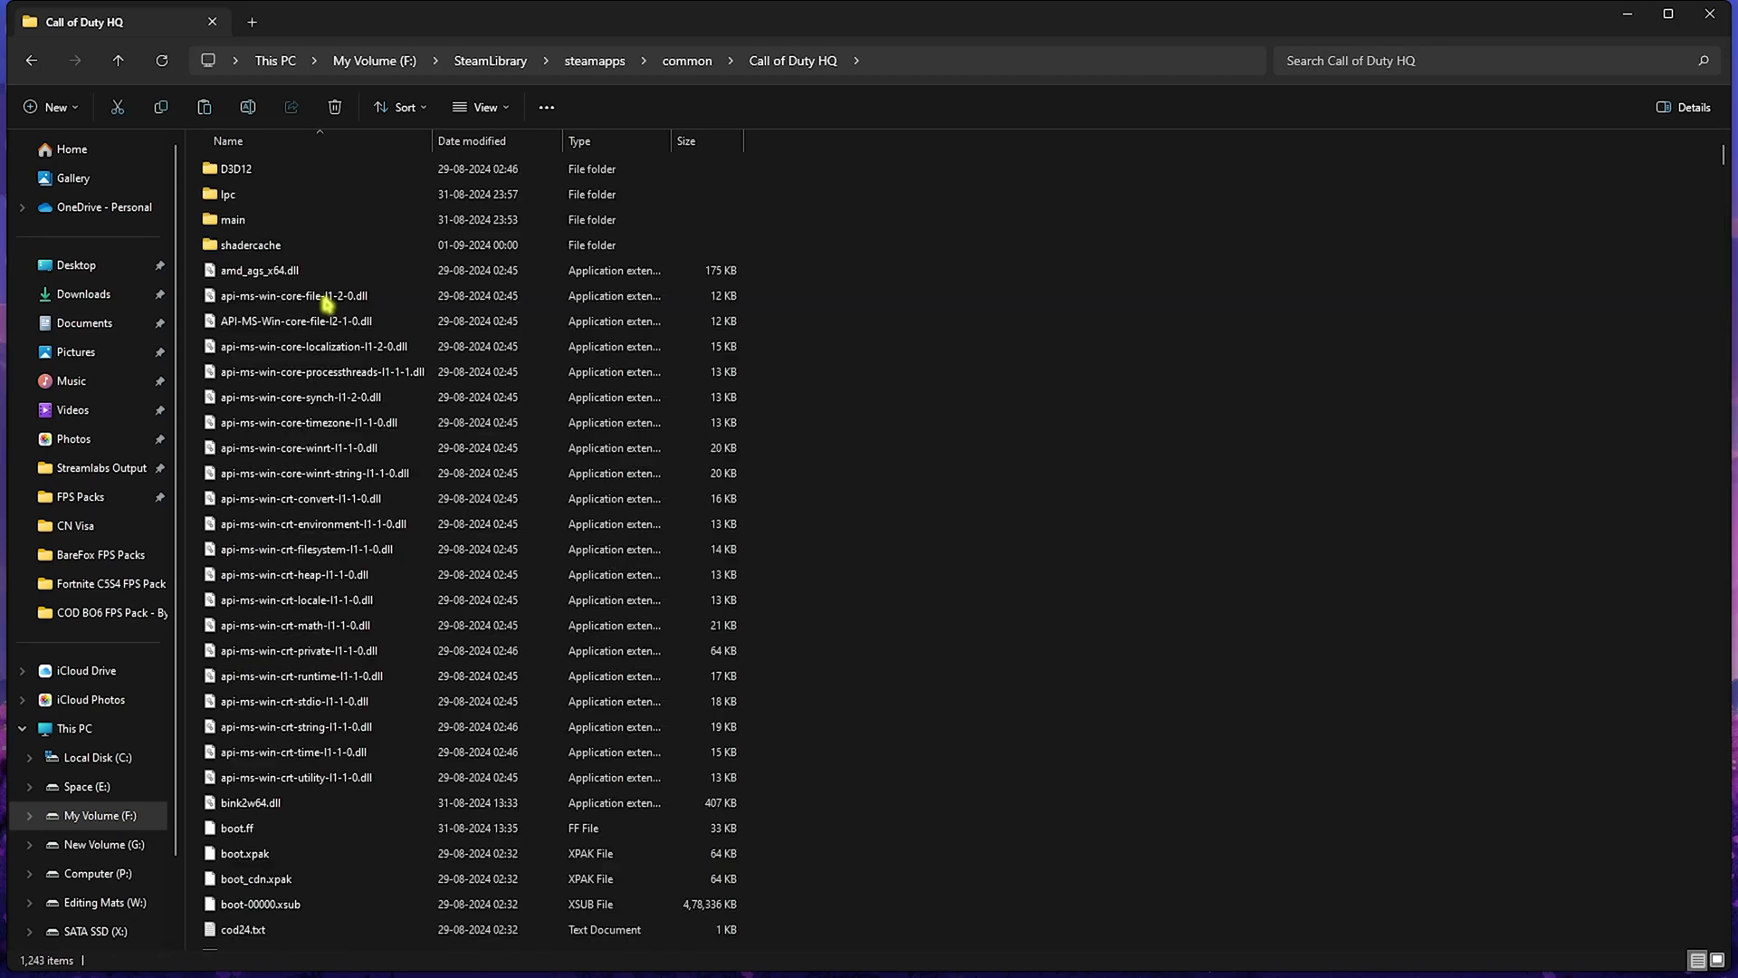
scroll(353, 444, "down", 20)
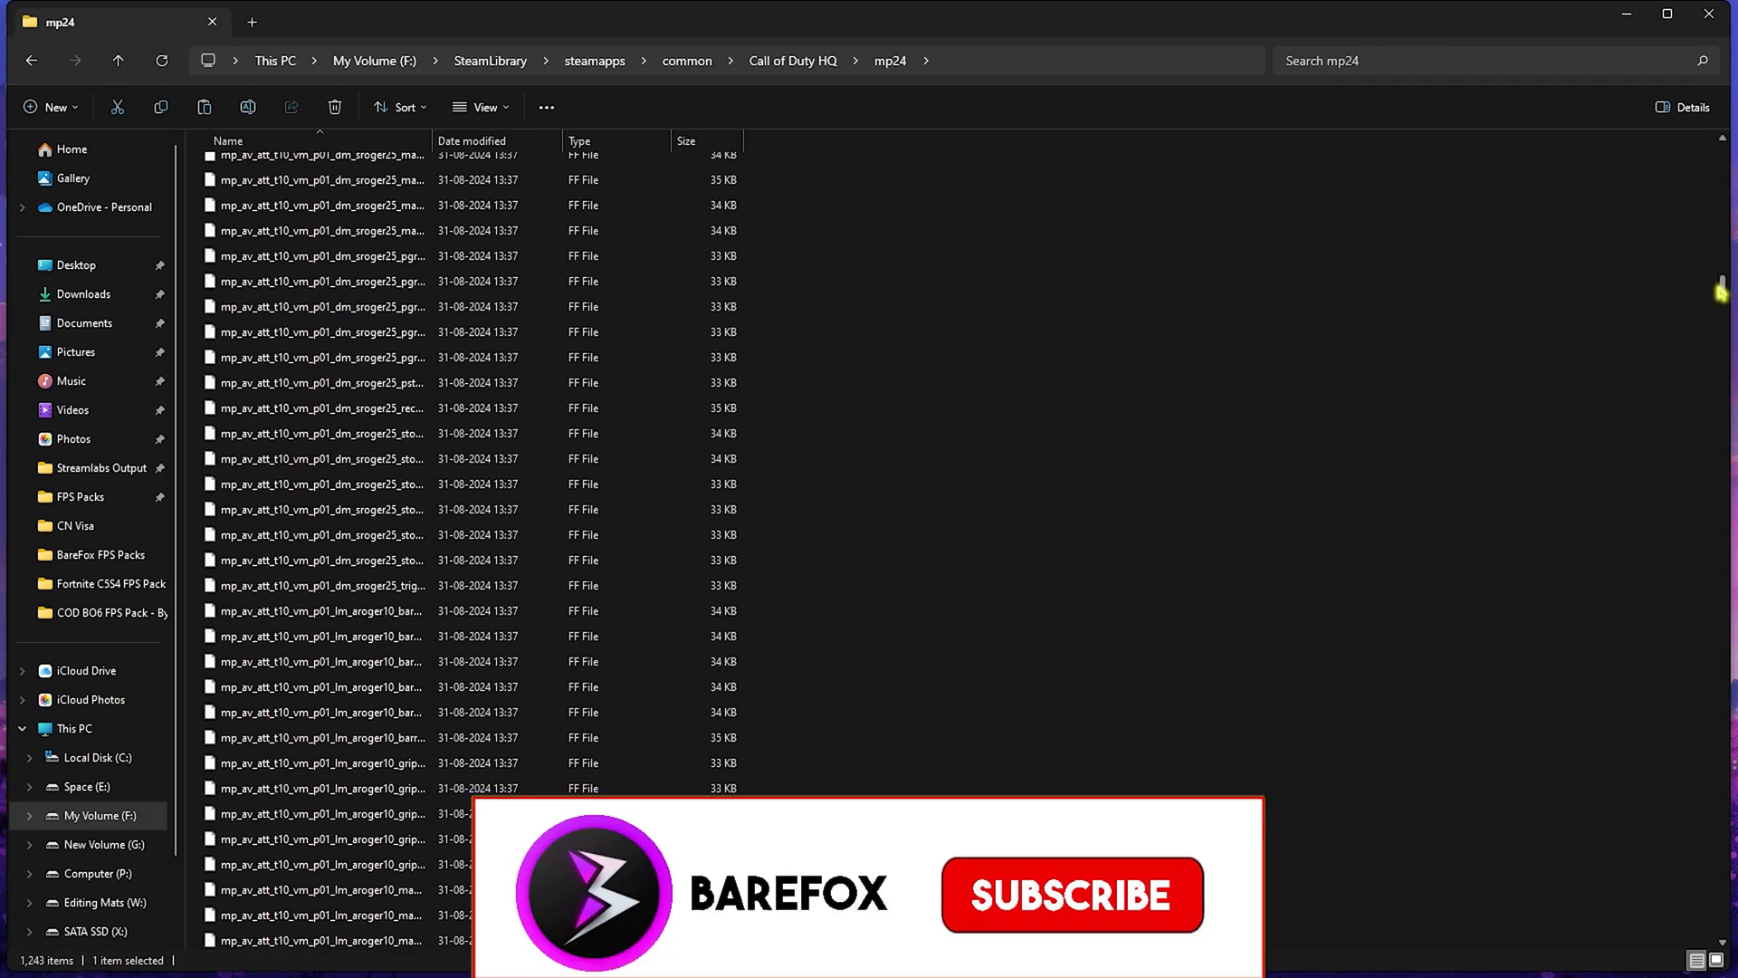
left_click(317, 576)
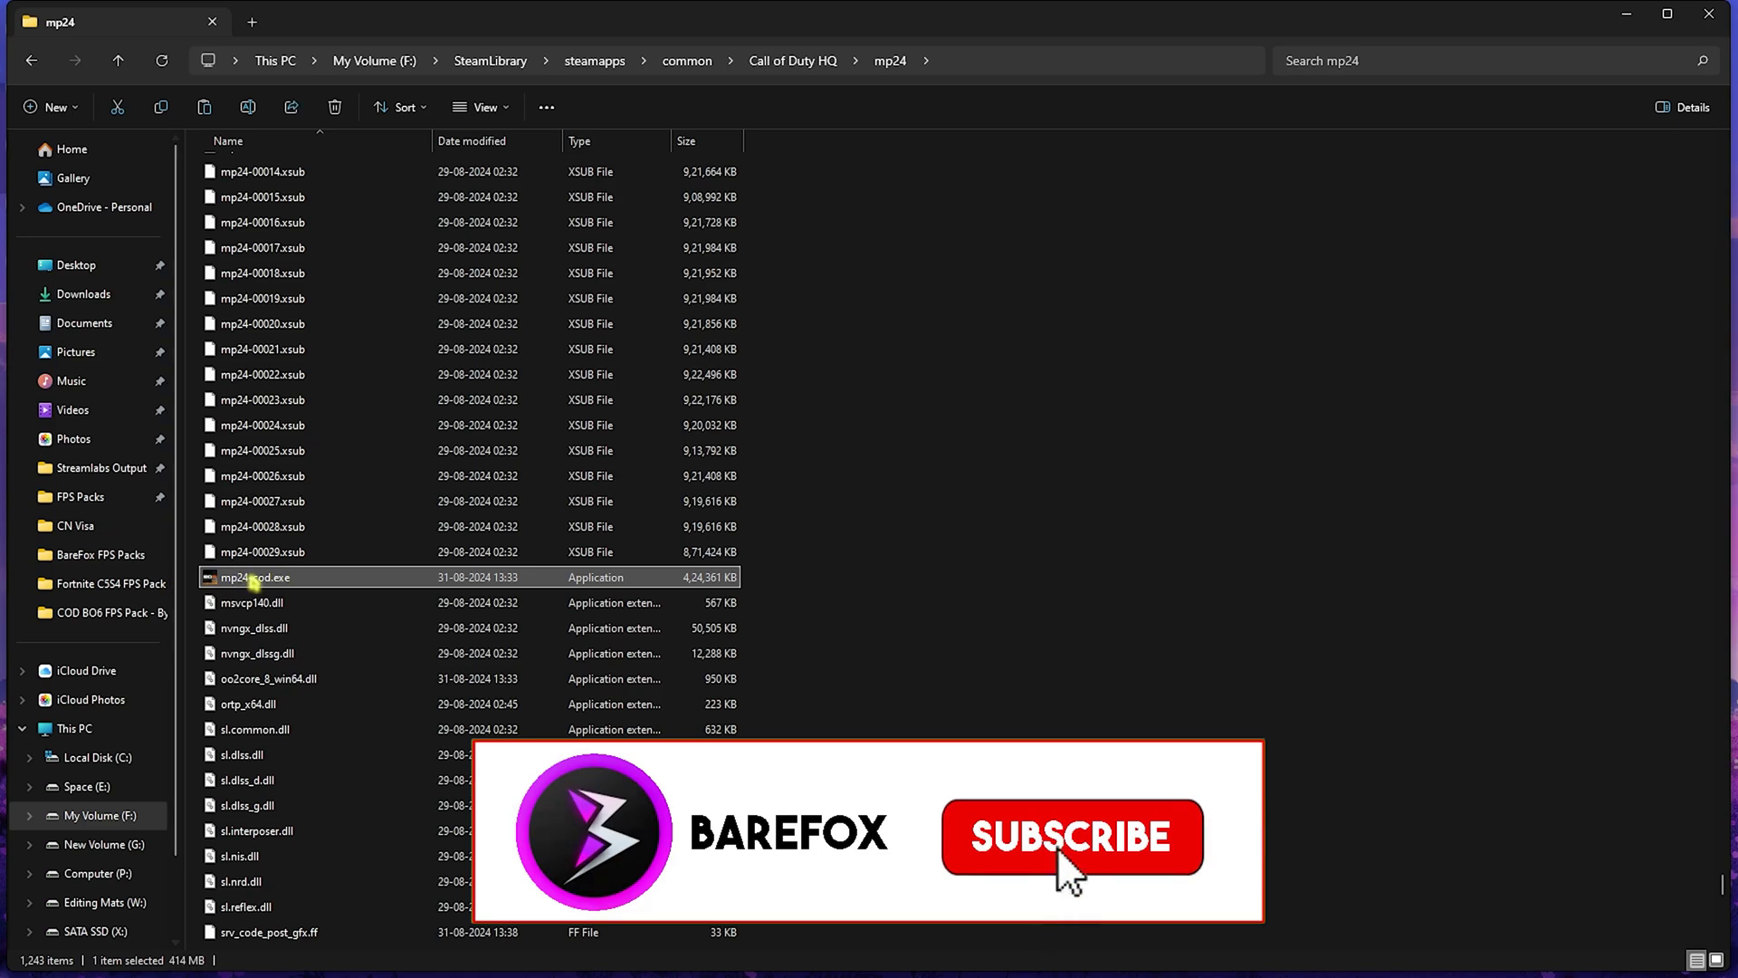
Open the compatibility settings in the properties of mp24-cod.exe
mouse_move(310, 587)
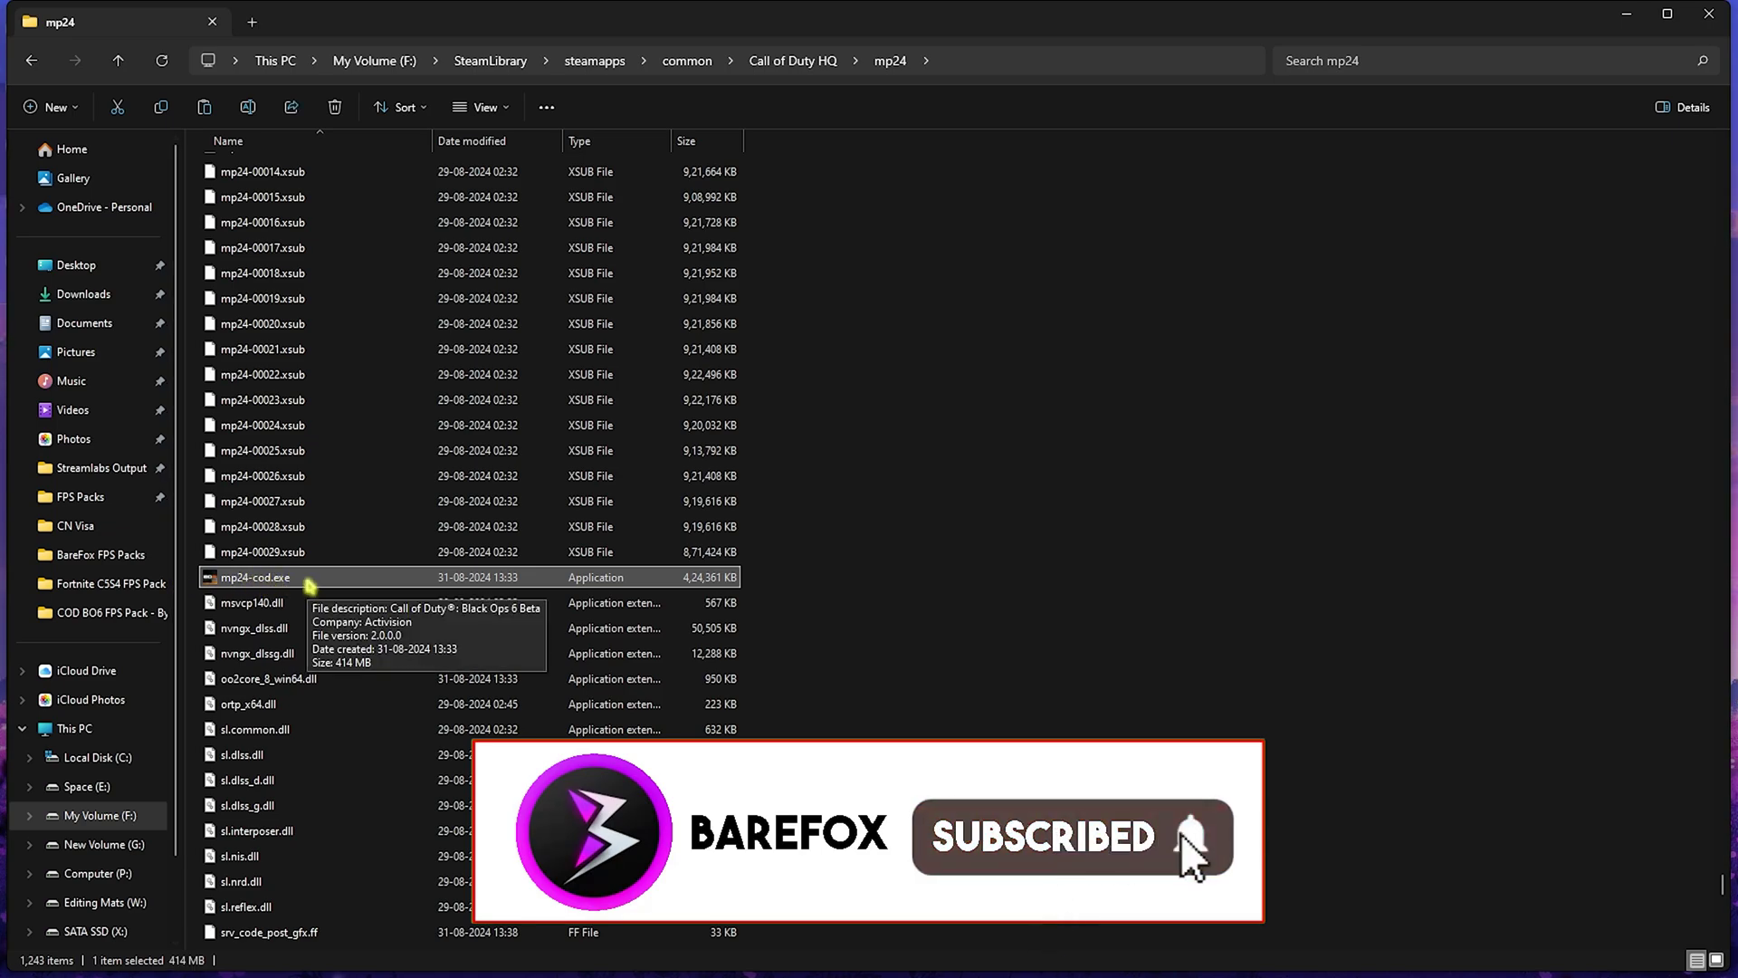
right_click(310, 587)
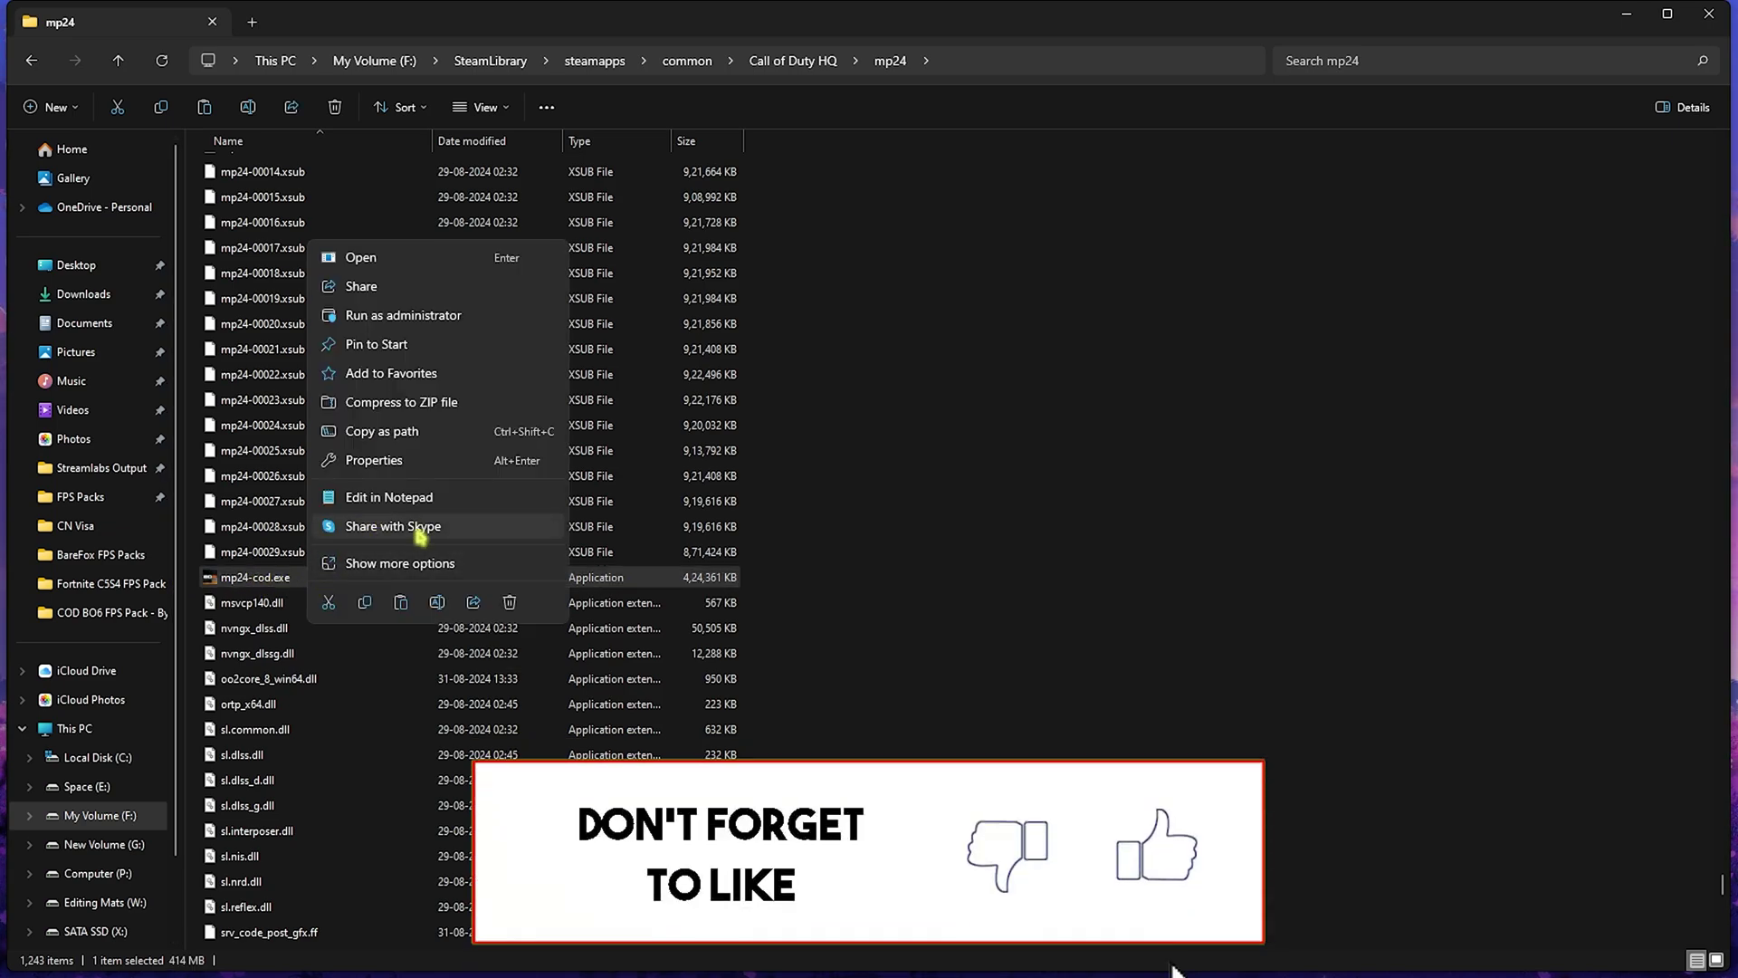
left_click(470, 458)
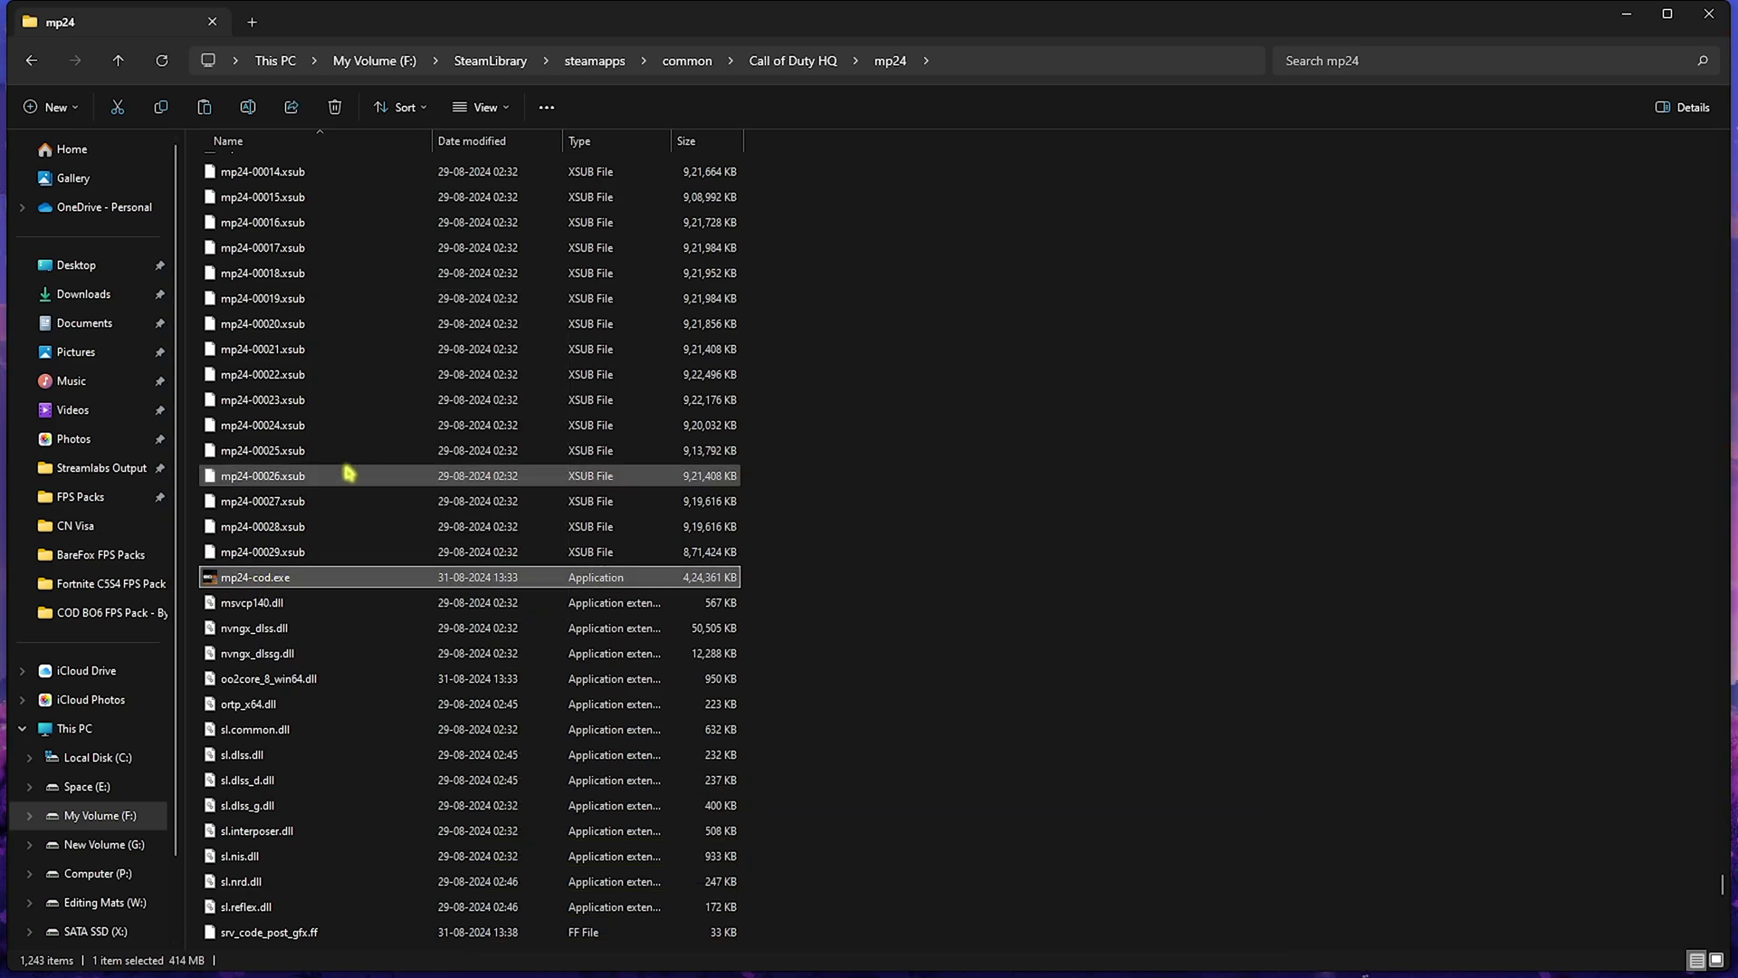
left_click(480, 530)
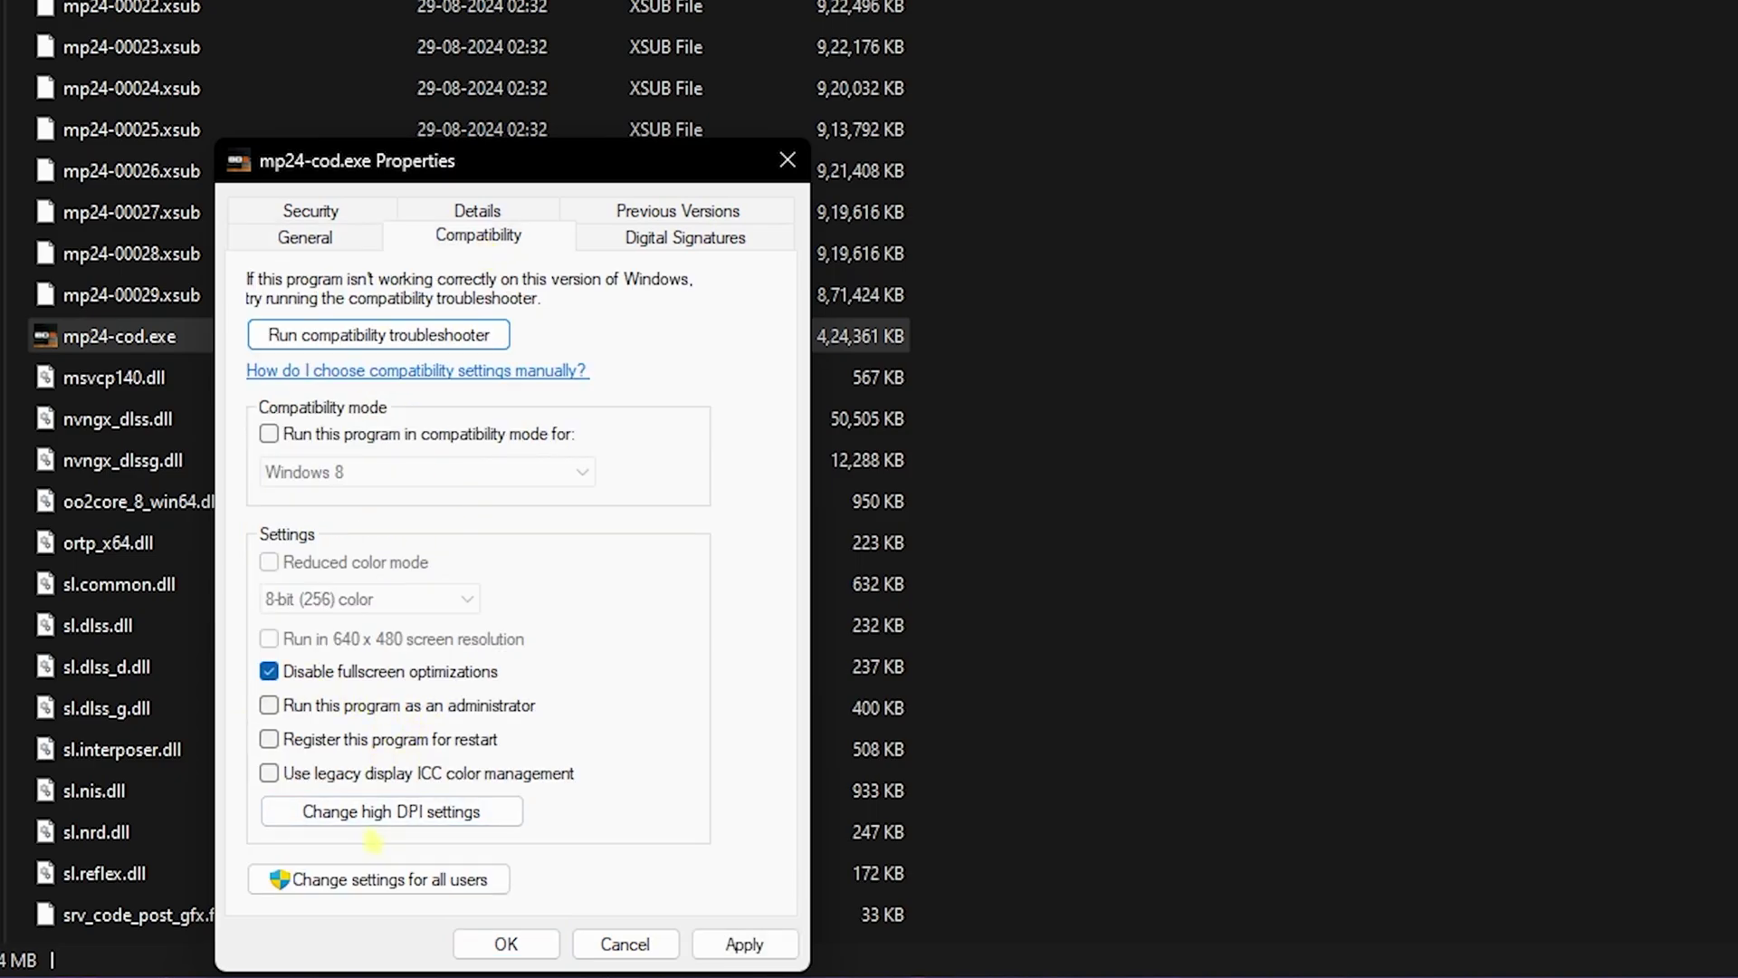
Accept the high DPI scaling override performed by Application for mp24-cod.exe, save its properties and close the folder window
left_click(380, 812)
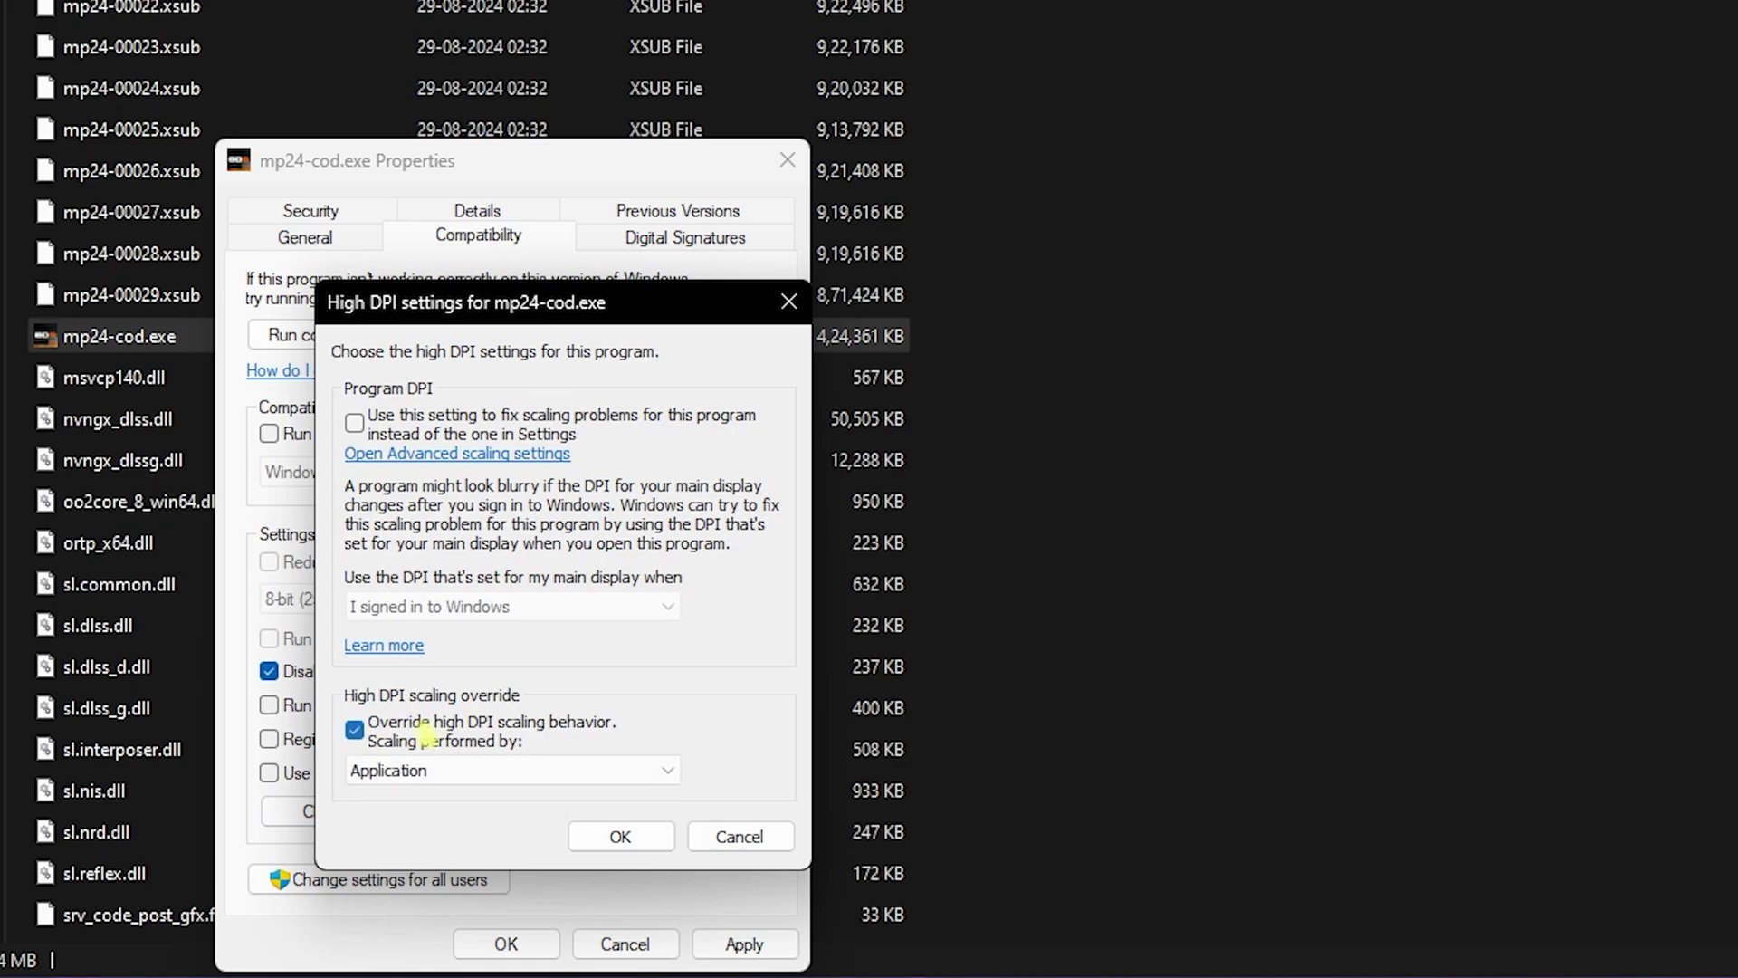
left_click(625, 840)
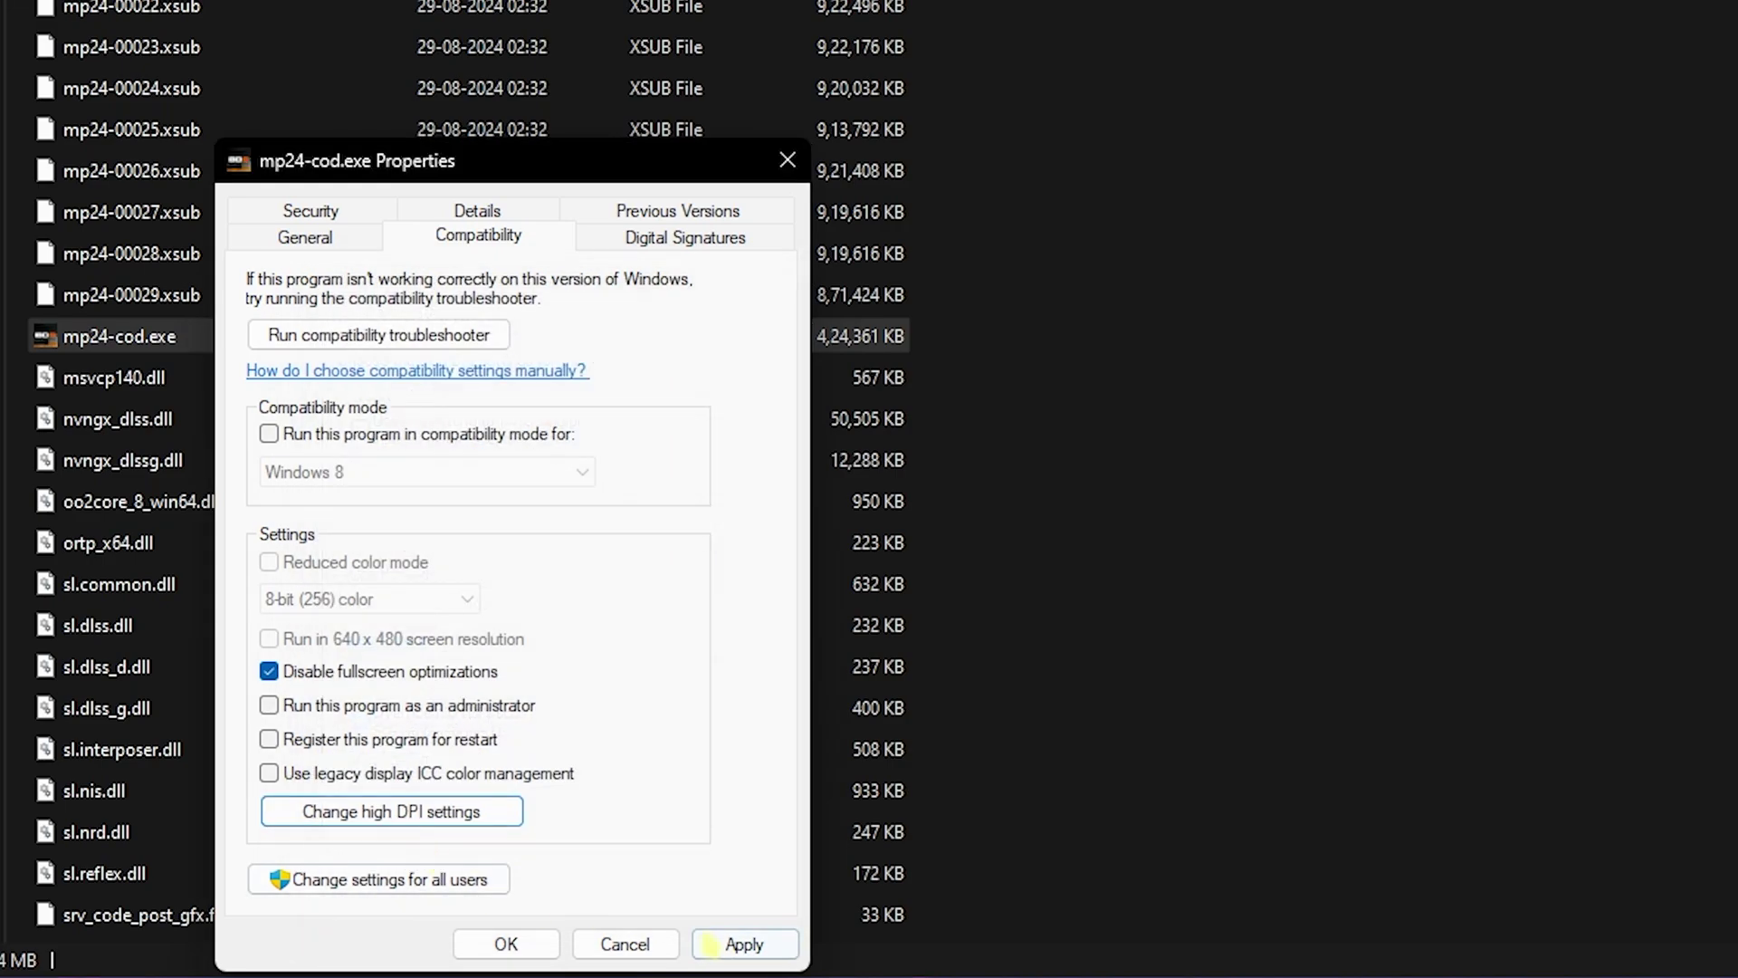
key("Return")
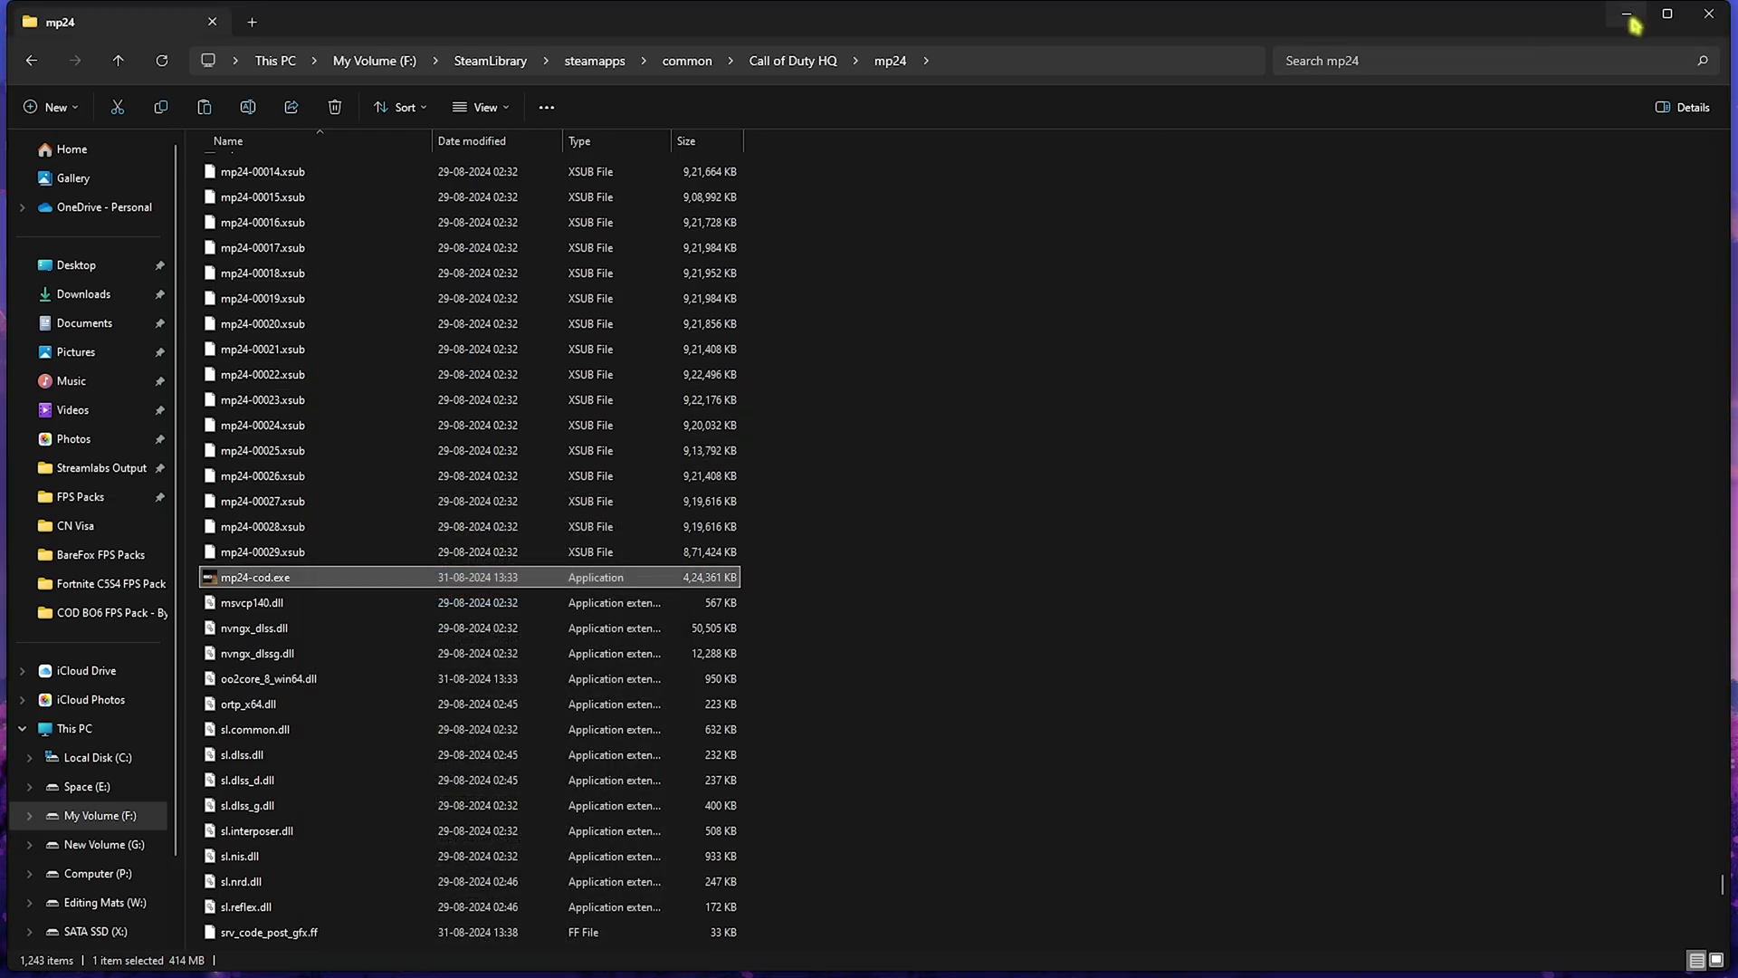
left_click(1702, 15)
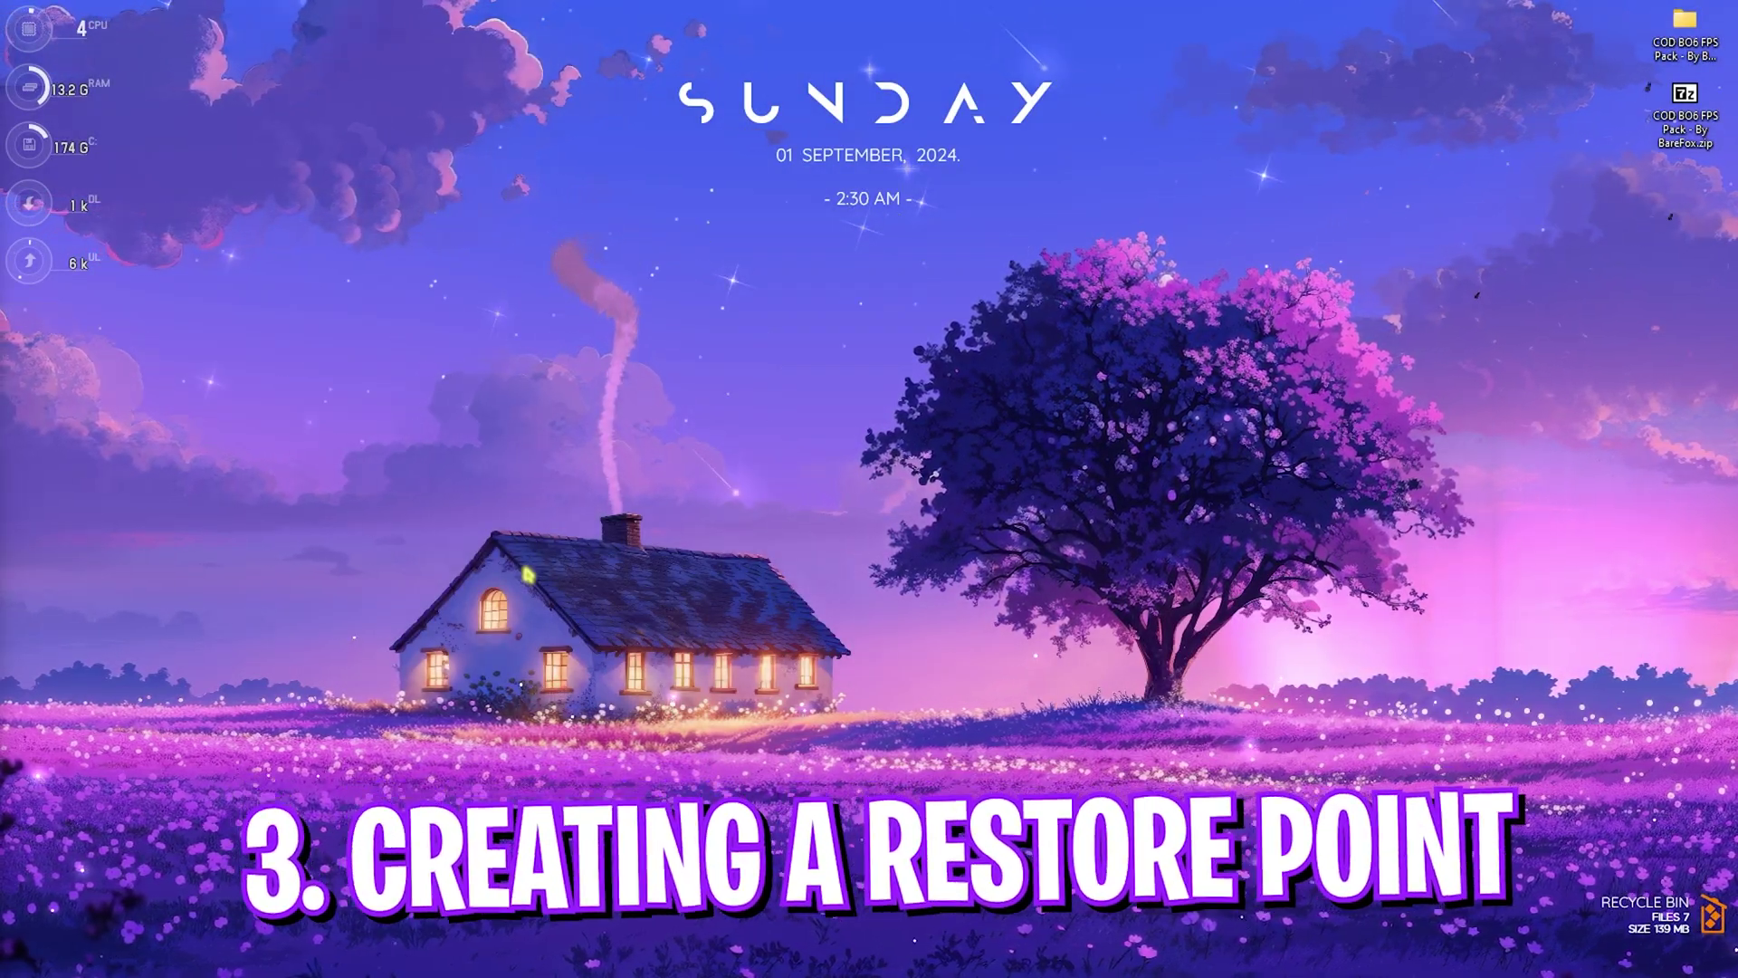
Search Windows for "create a restore point" and open the System Protection settings
key("super")
type("create a restore point")
key("Return")
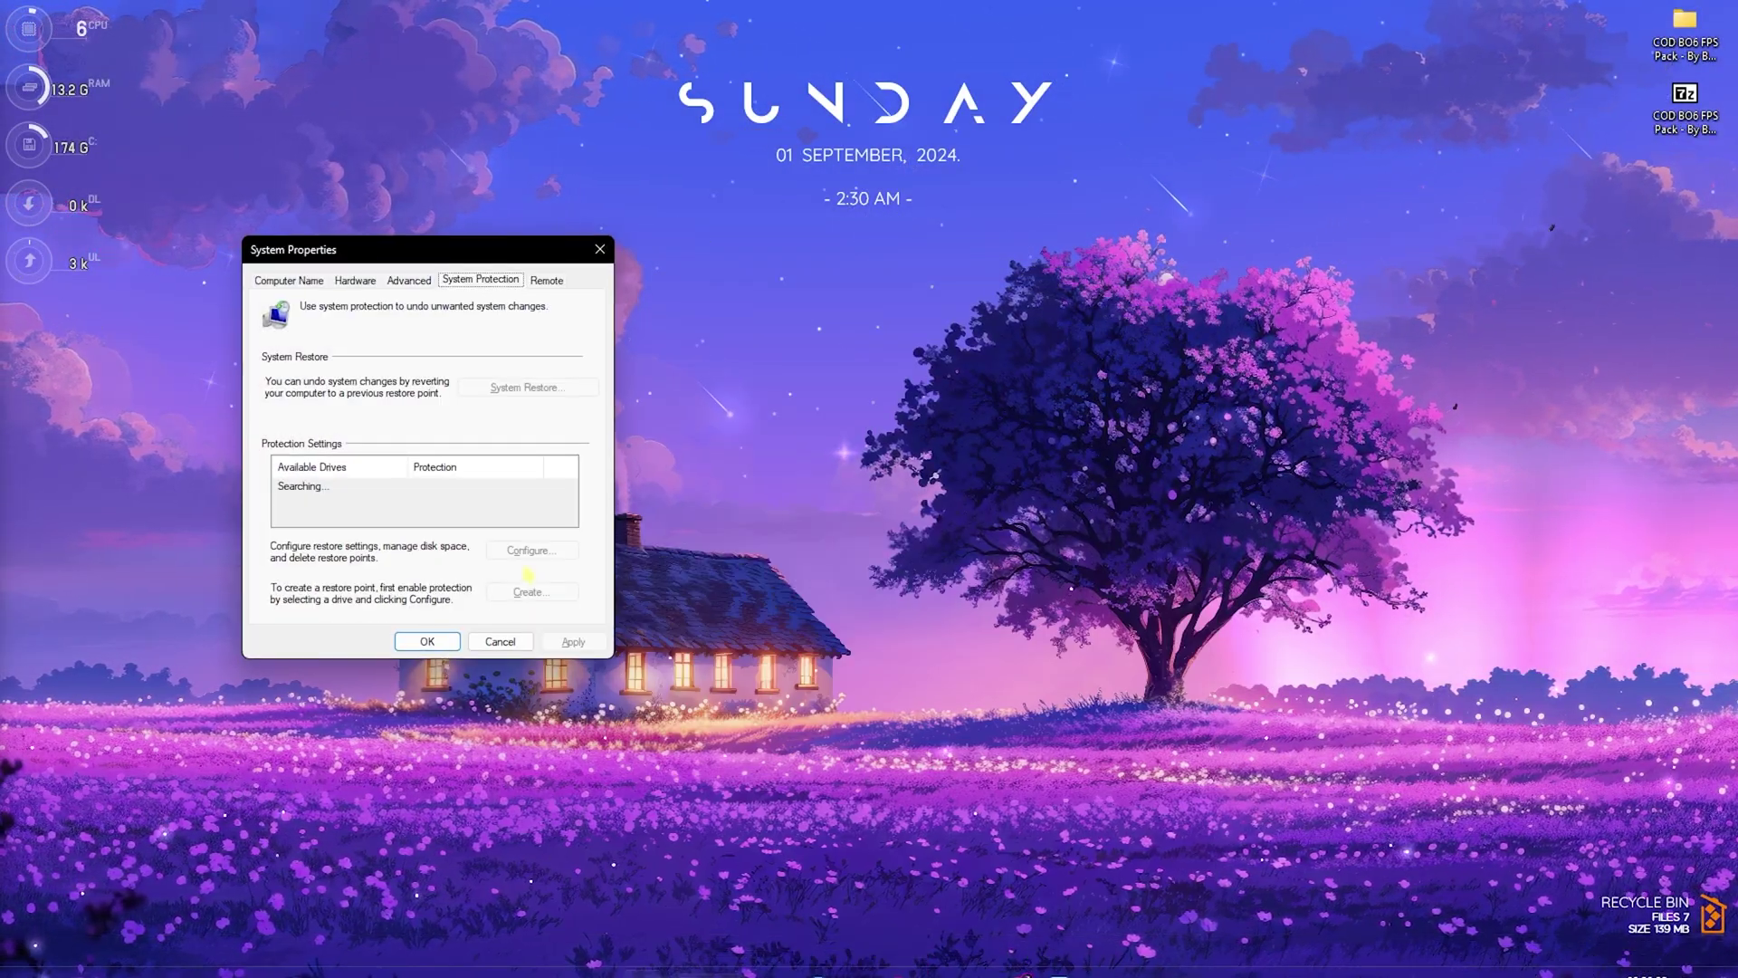
scroll(724, 616, "down", 2)
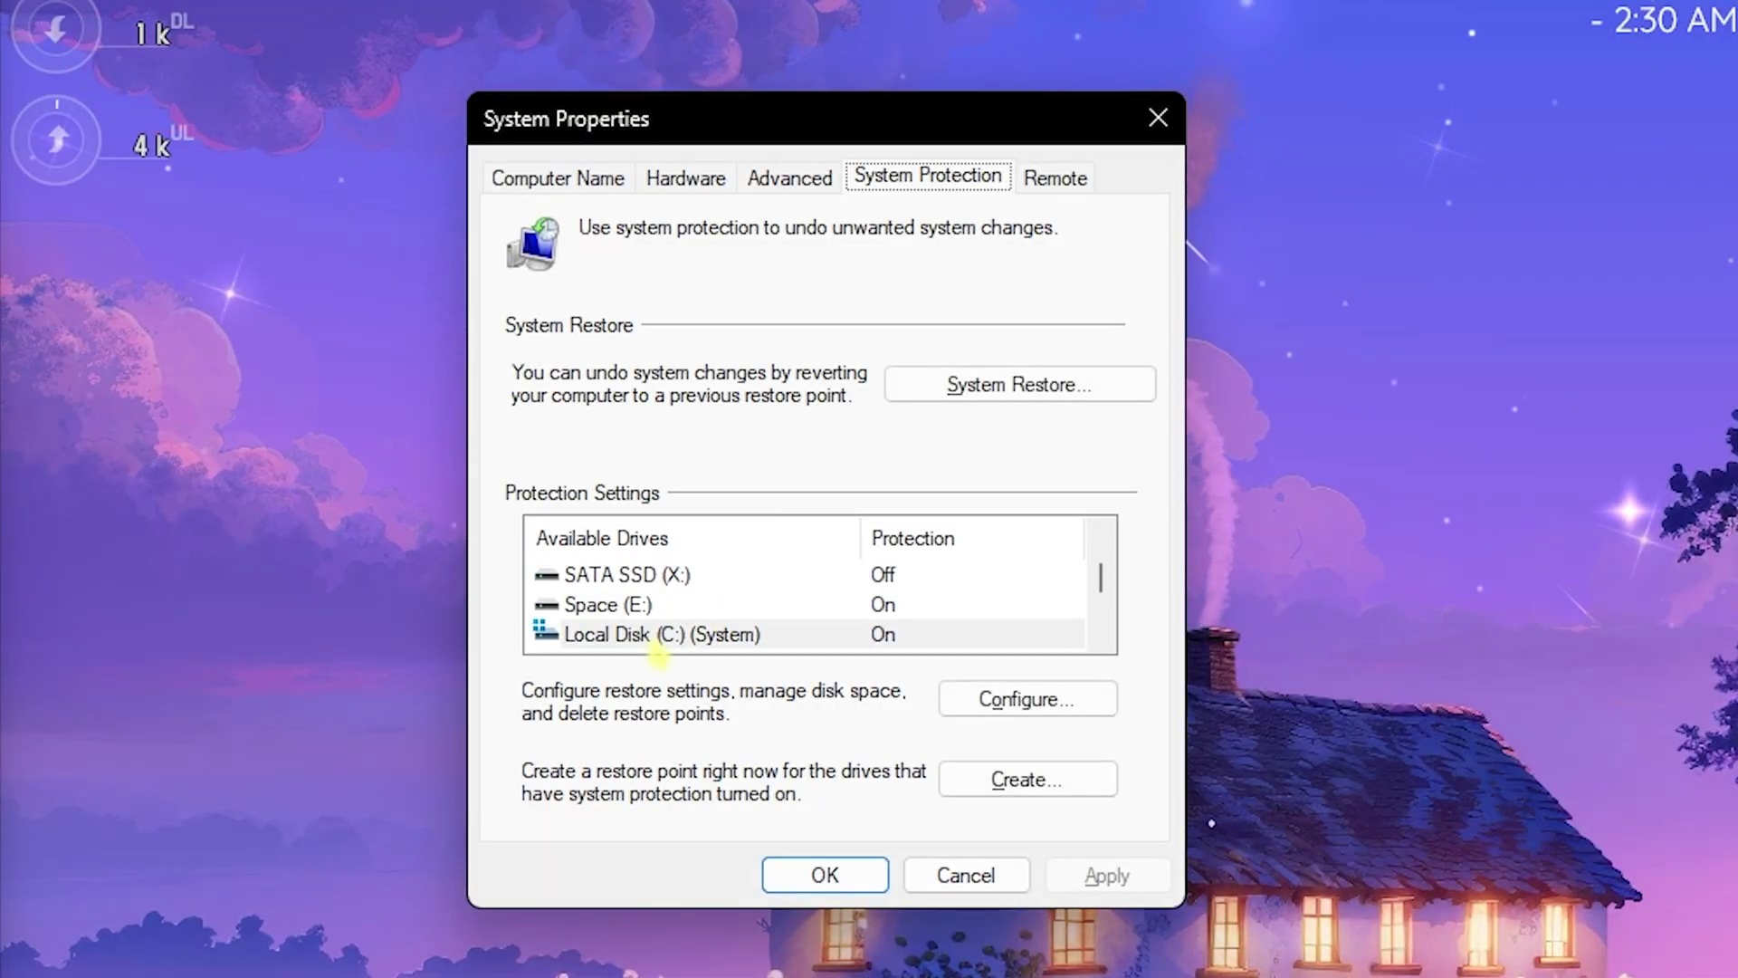
Create a restore point described as "BOG" with Local Disk (C:) selected, and close System Properties
left_click(733, 632)
left_click(998, 780)
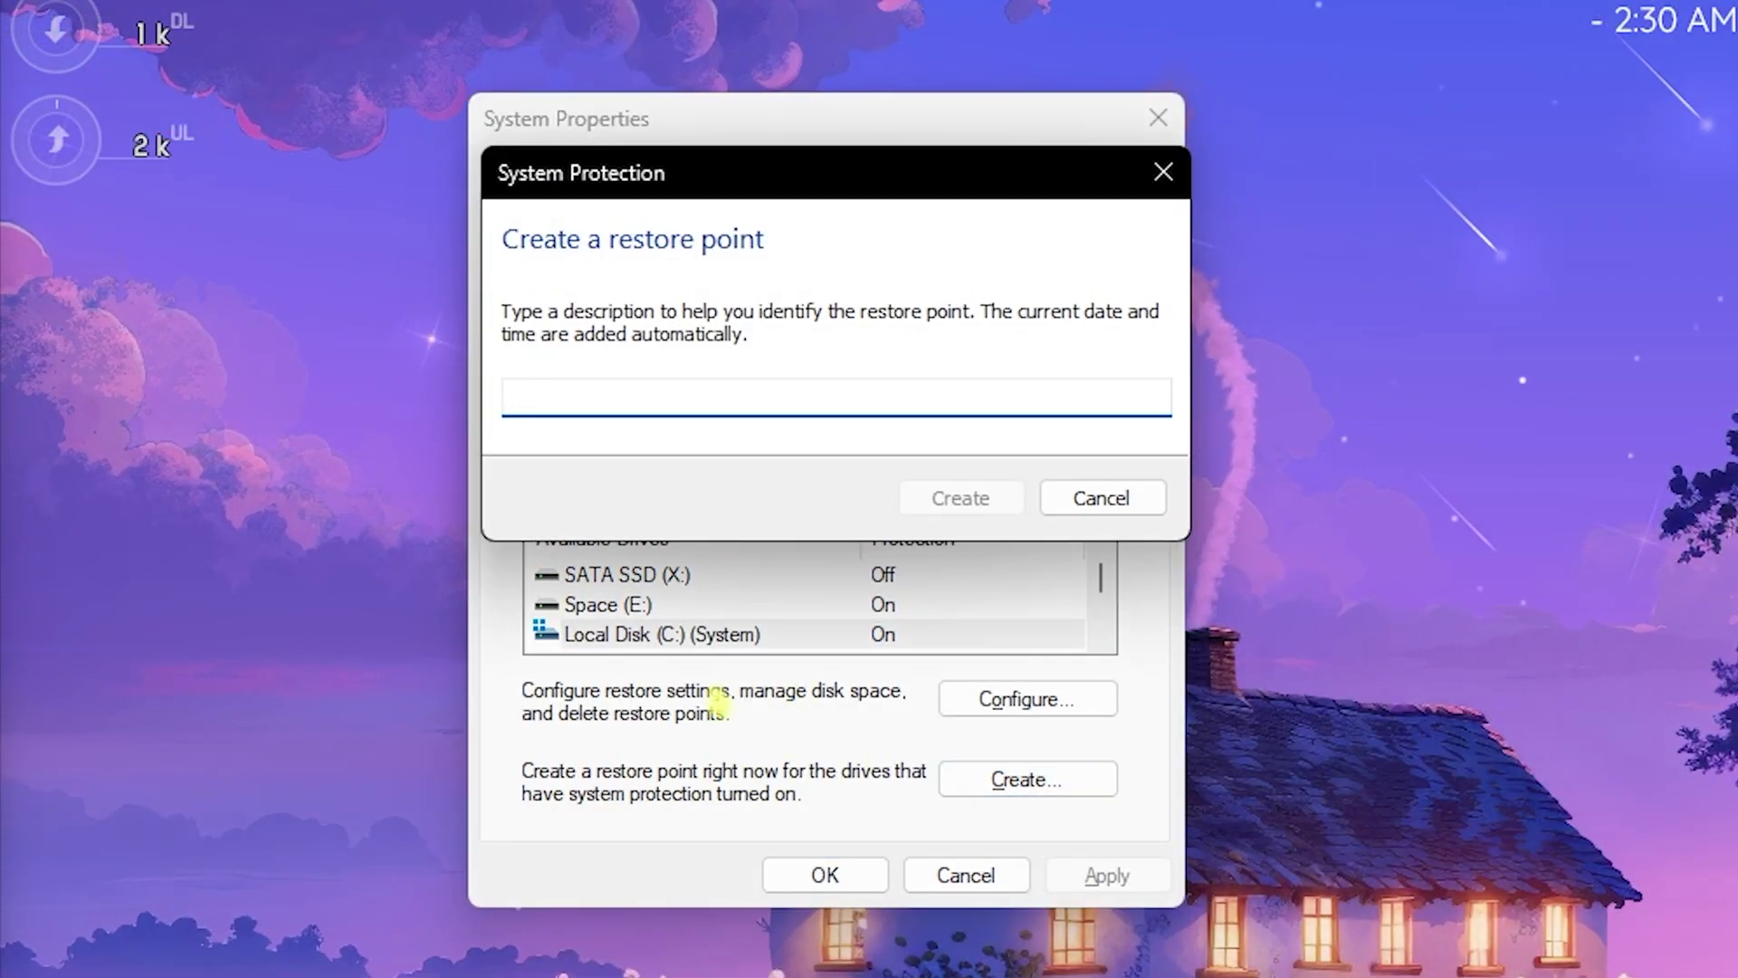
type("BOG")
key("Return")
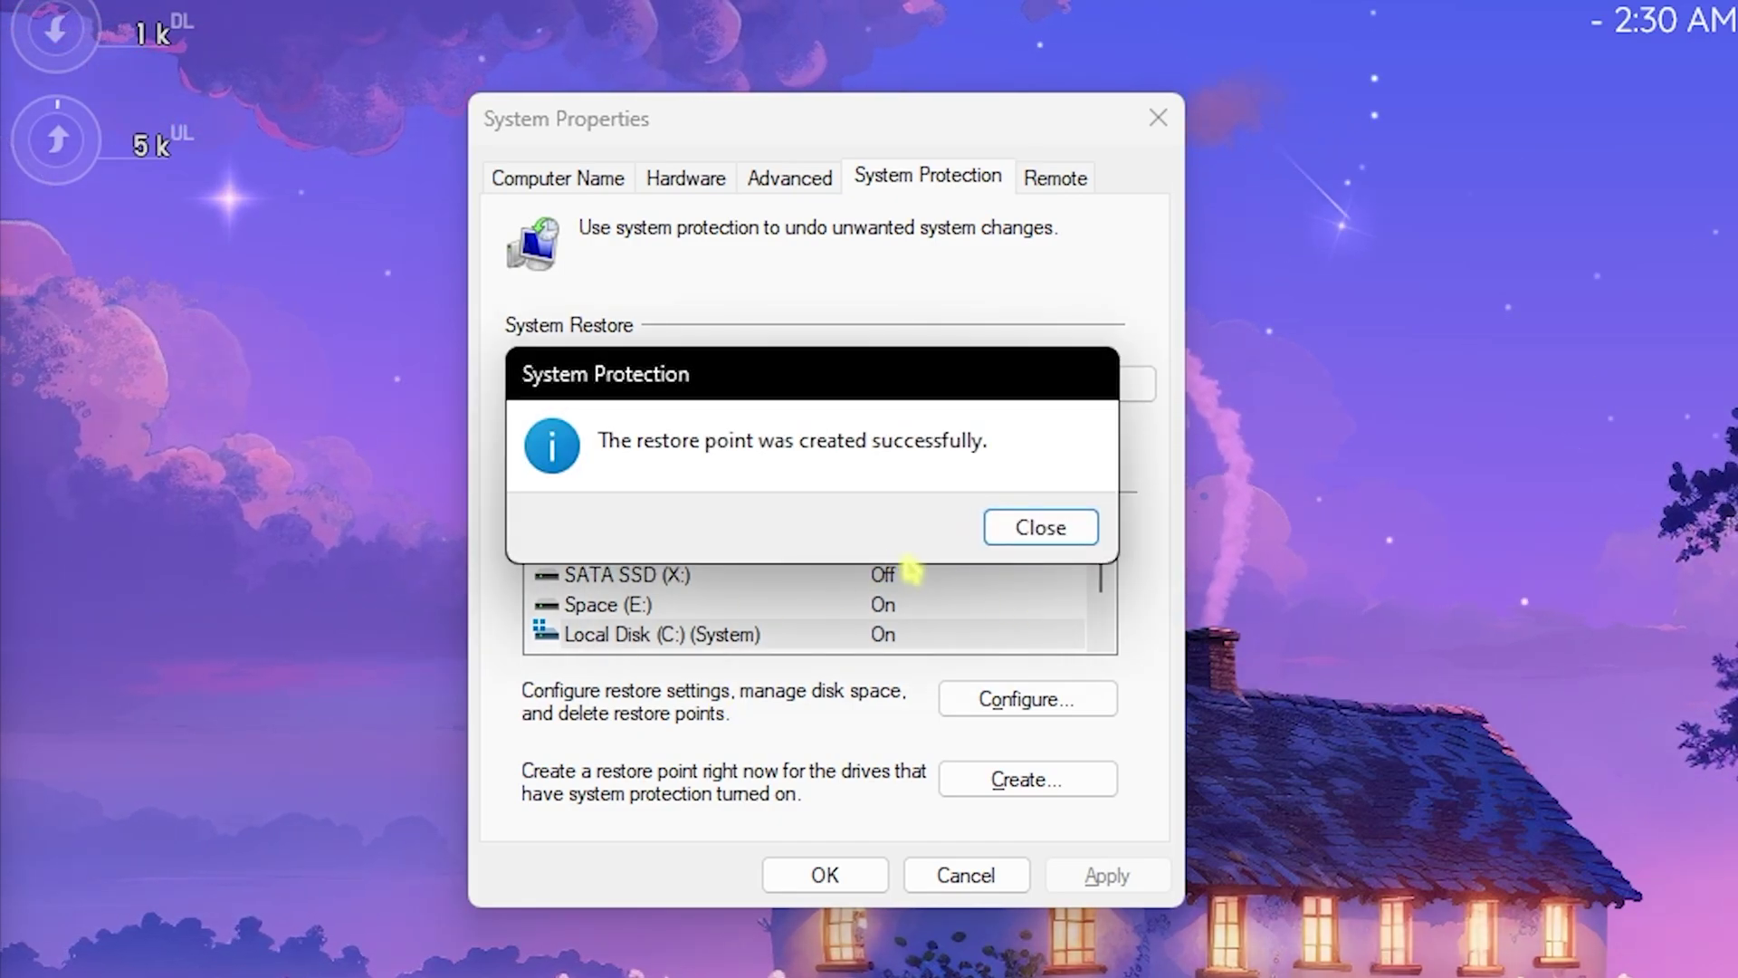
left_click(1037, 529)
left_click(1157, 118)
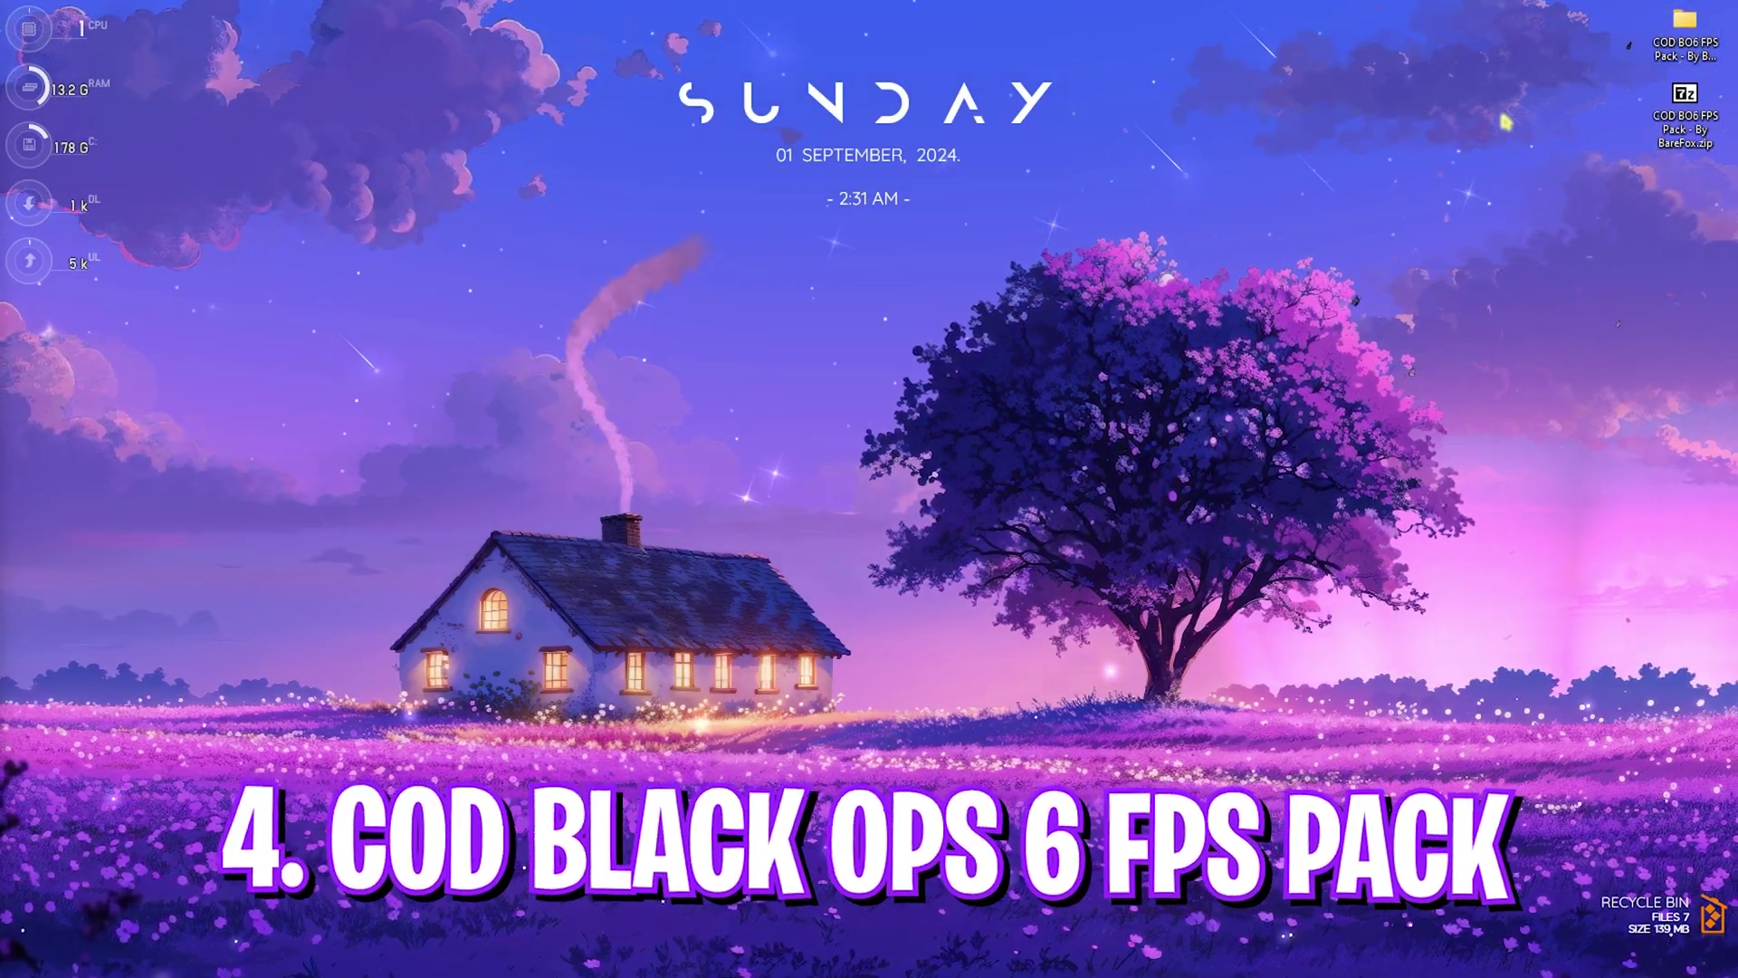
Open the COD BO6 FPS Pack - By BareFox folder from the desktop
double_click(1713, 36)
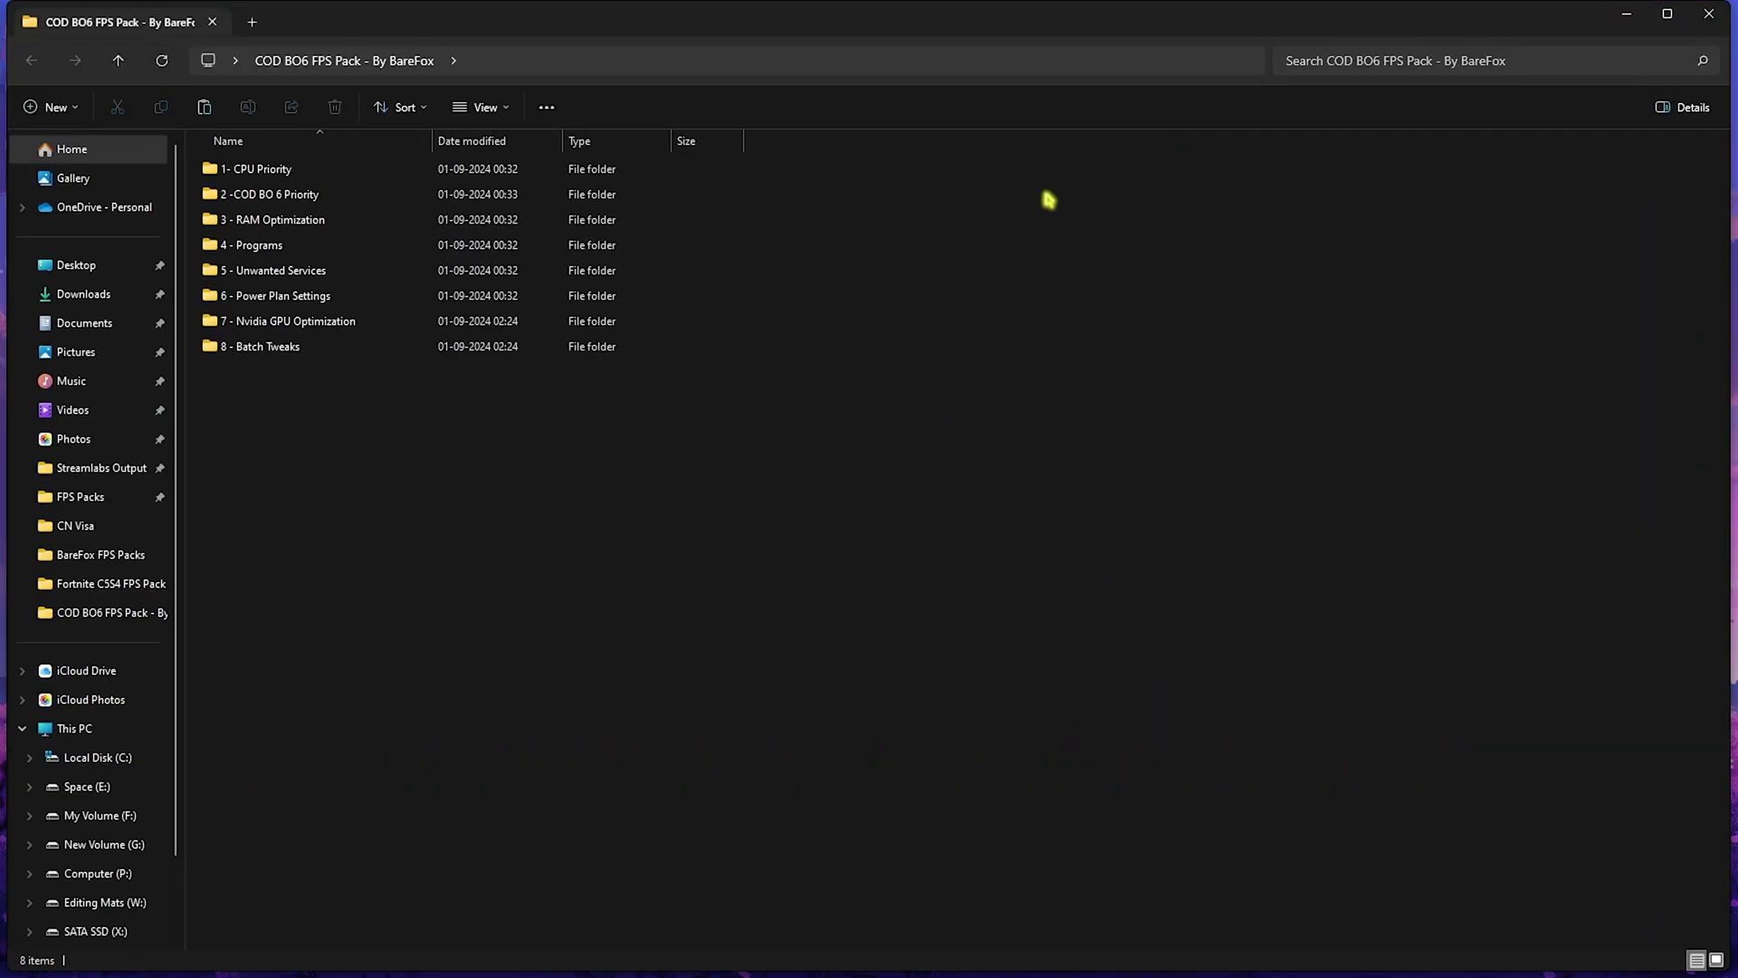
left_click_drag(401, 422, 298, 170)
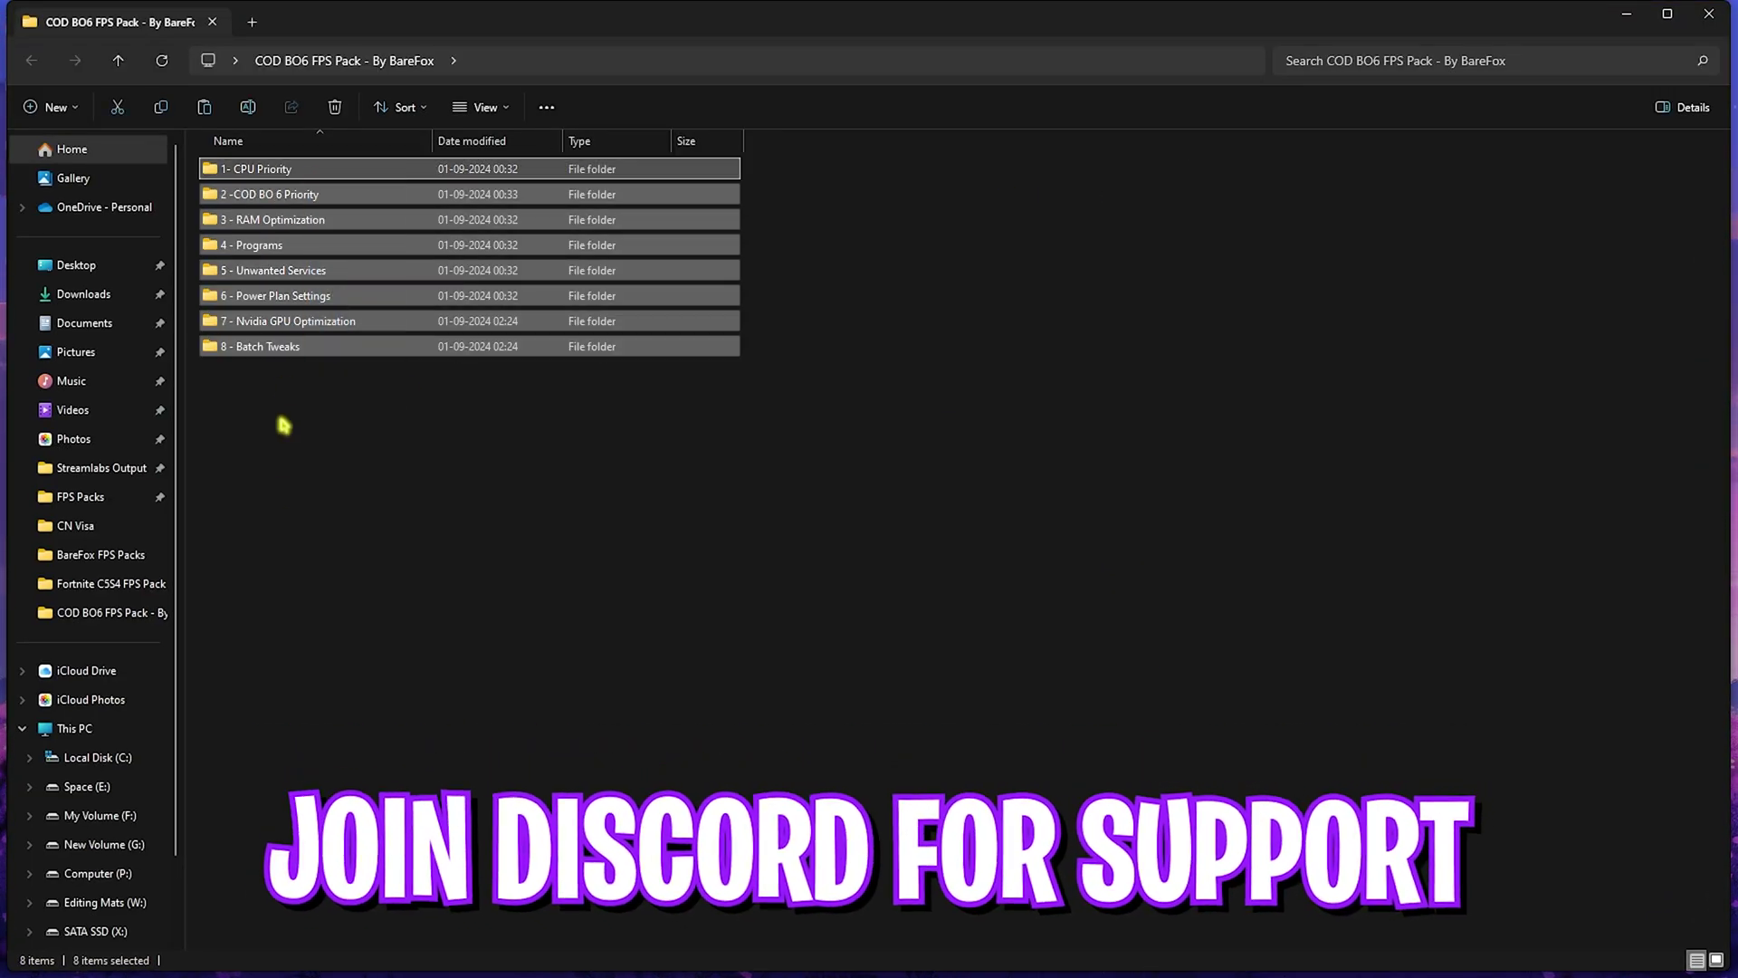
left_click(283, 425)
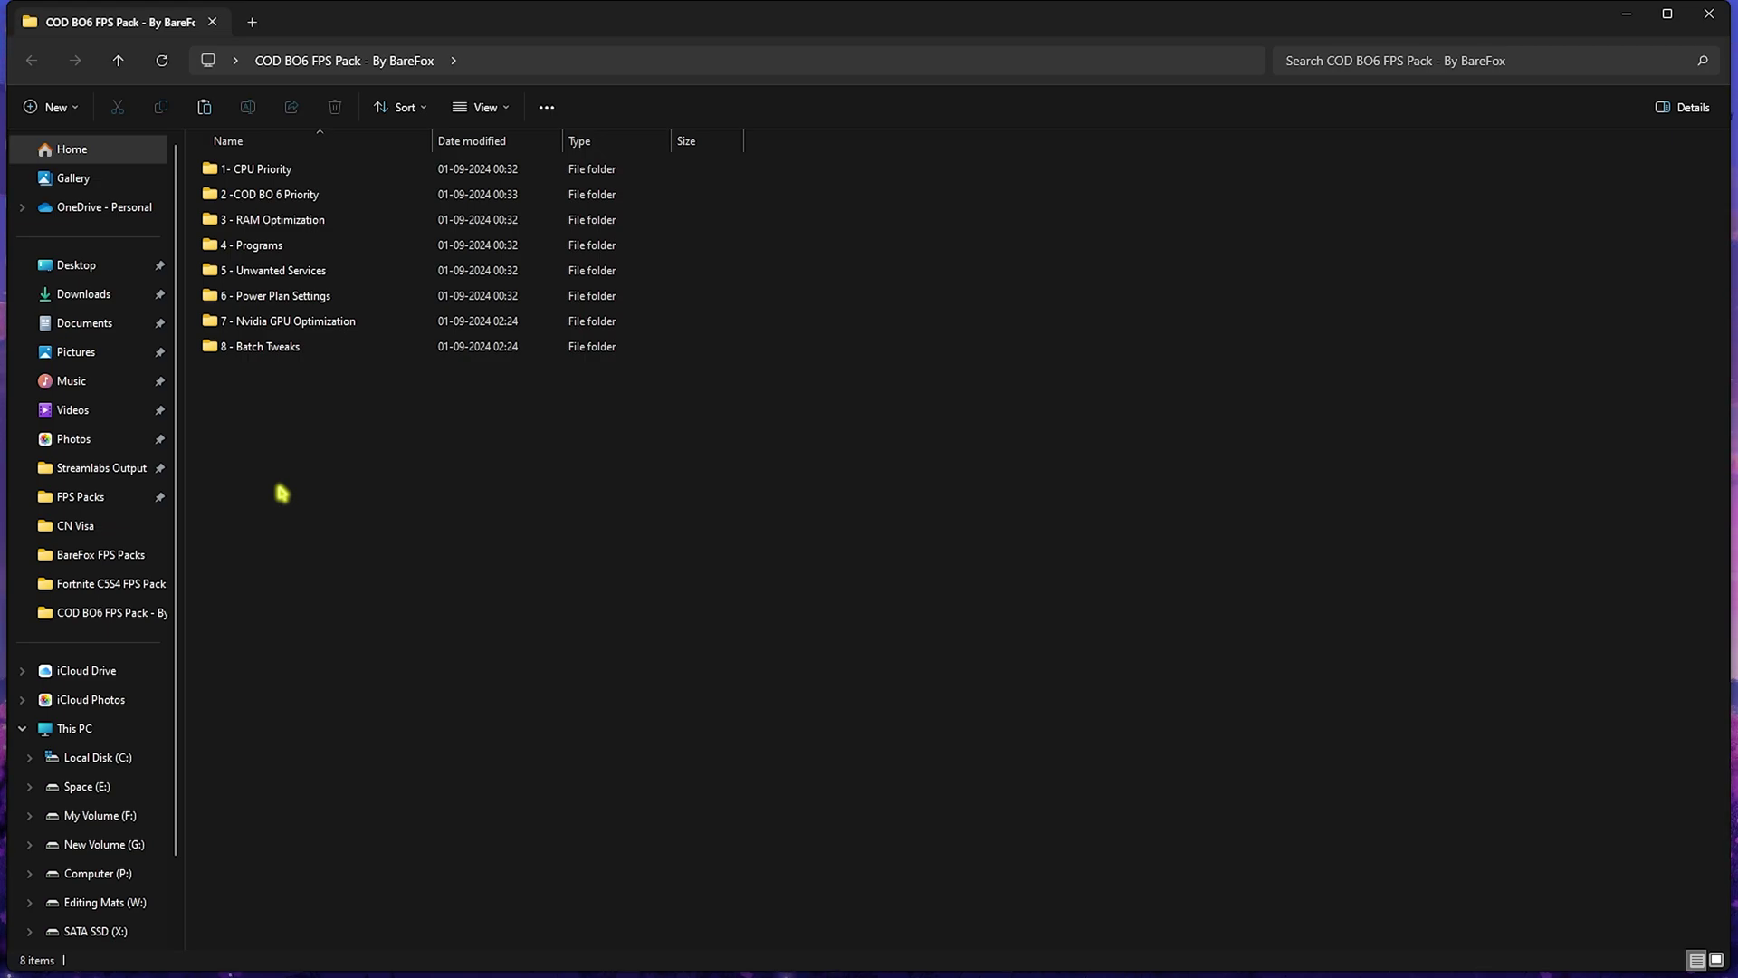
Examine the registry files in the AMD and INTEL subfolders of 1- CPU Priority and return to the pack folder
double_click(457, 170)
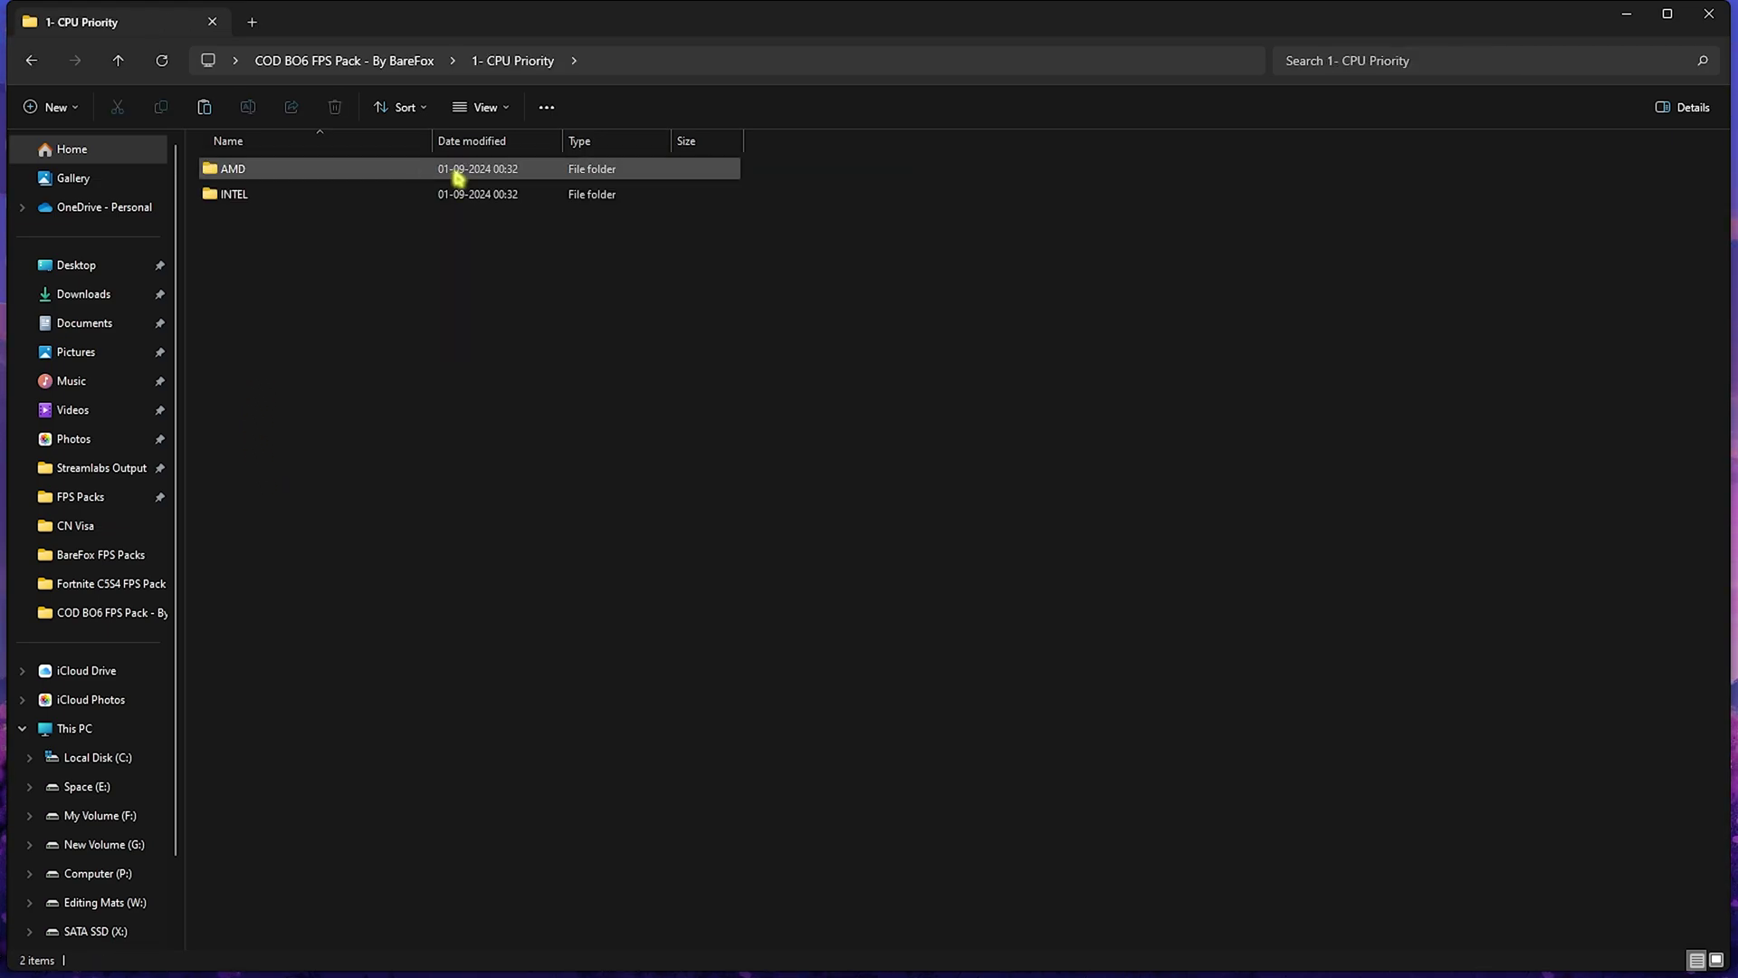
double_click(267, 167)
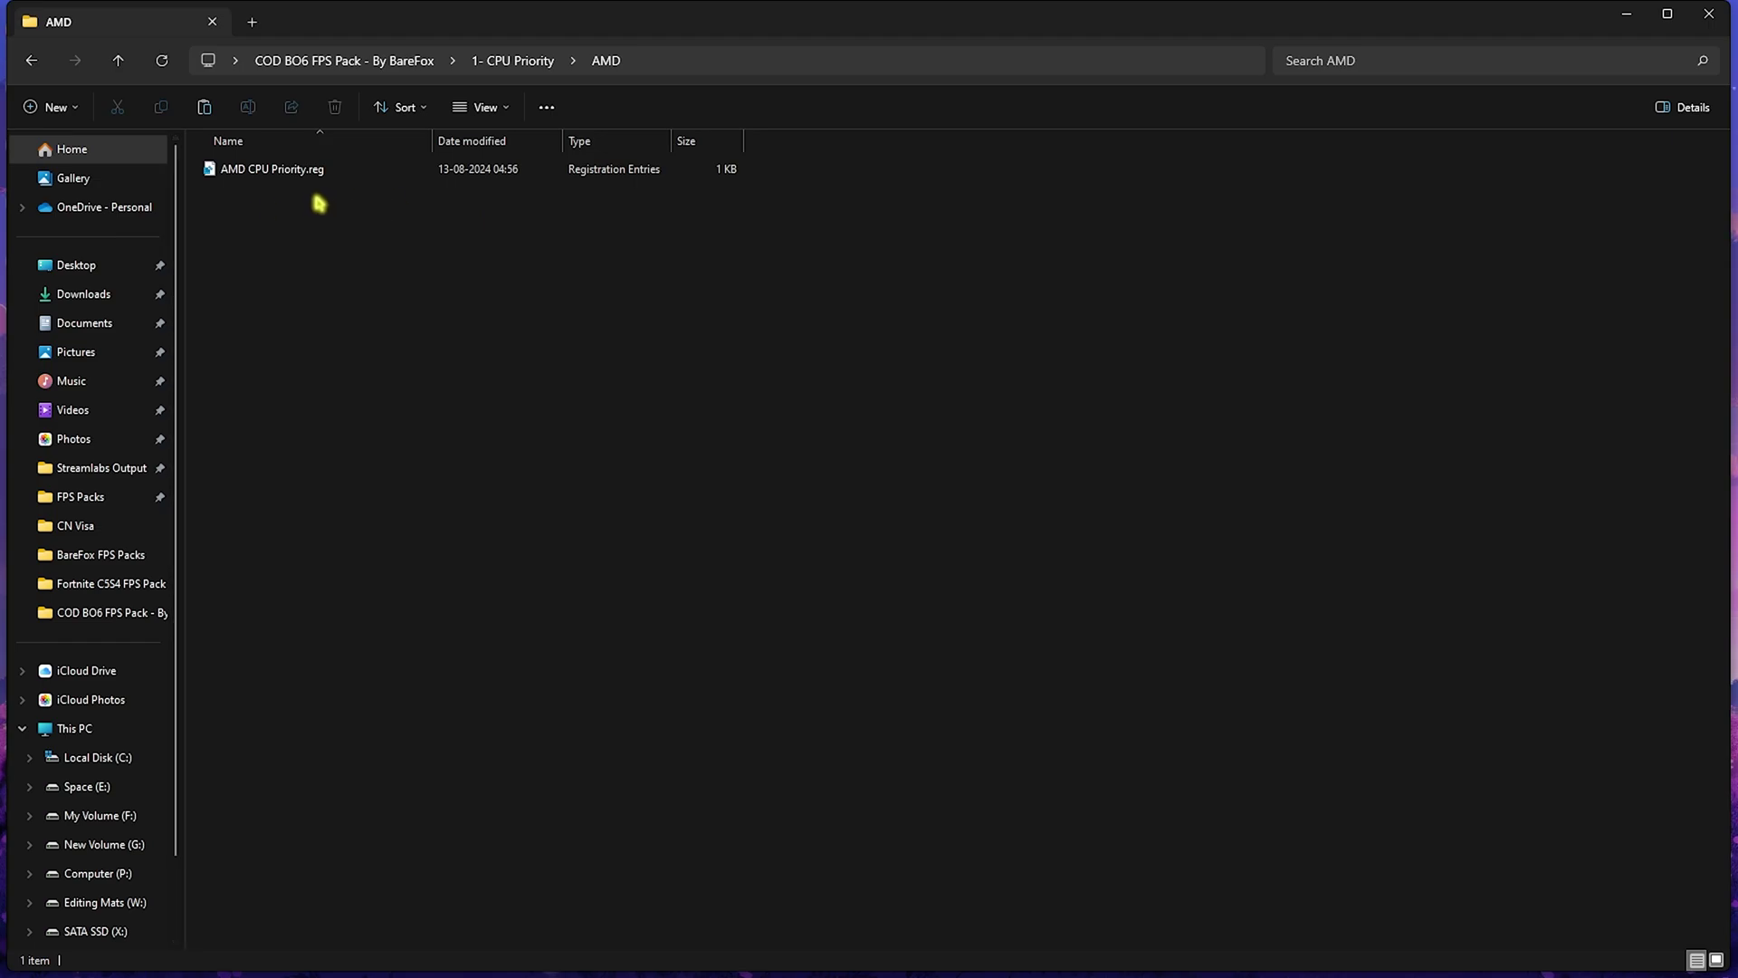
left_click(525, 61)
double_click(249, 193)
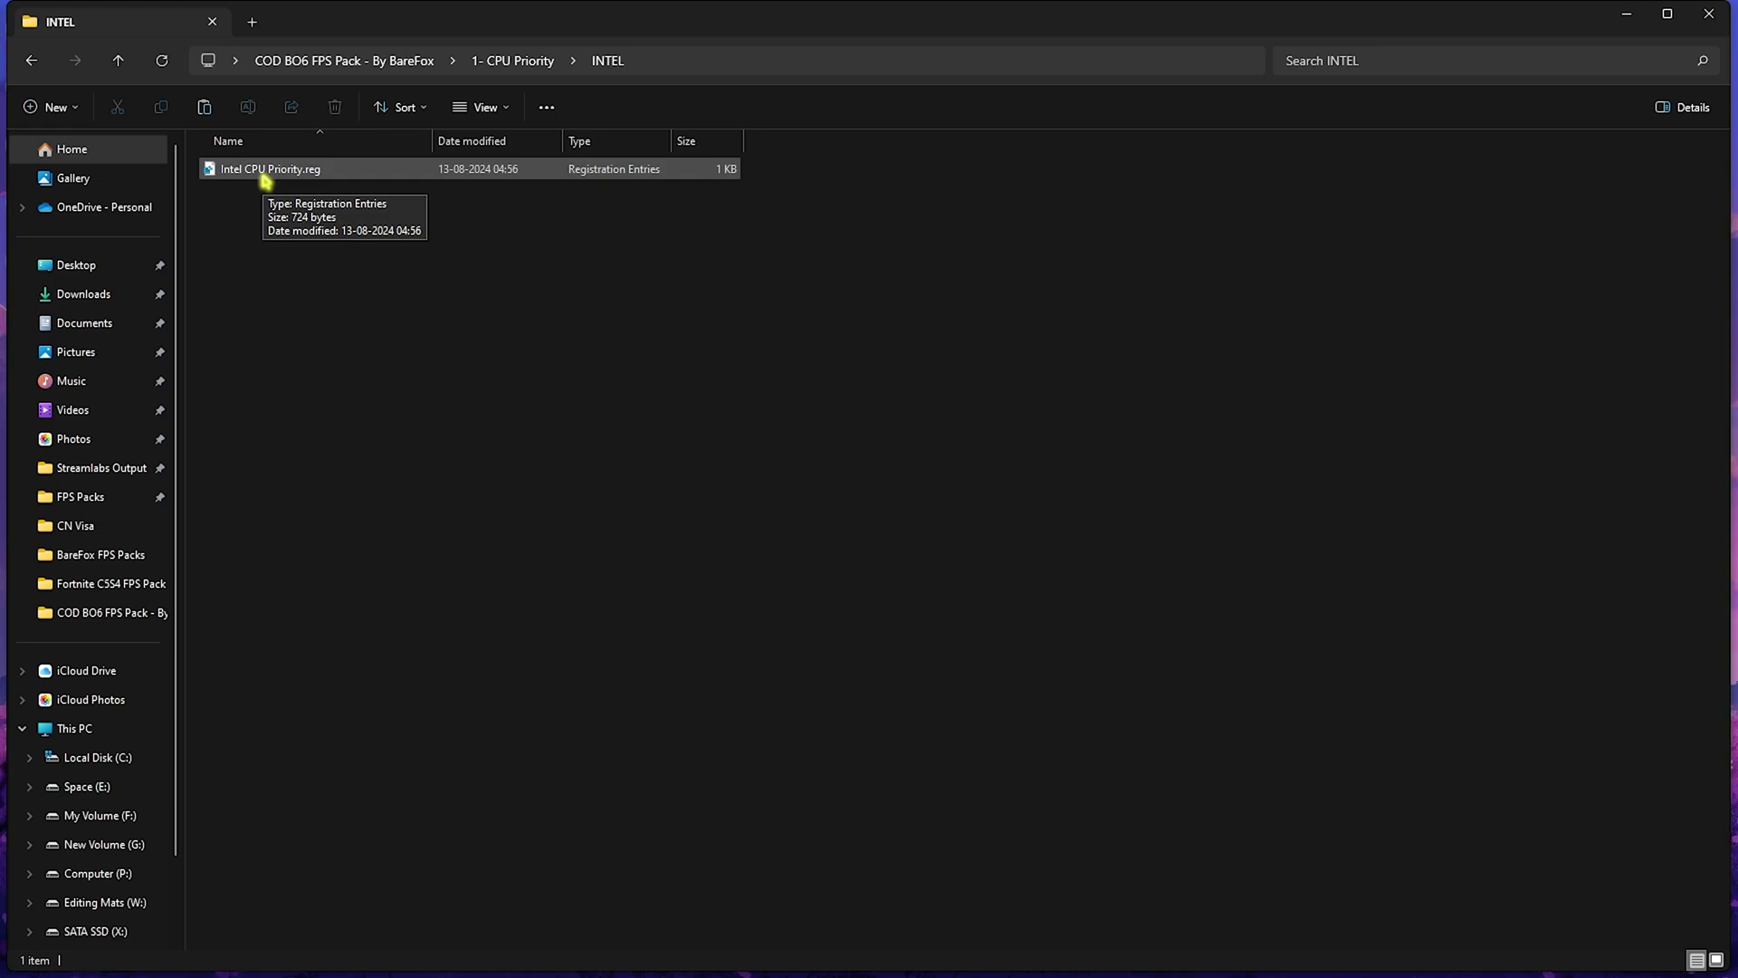
left_click(380, 61)
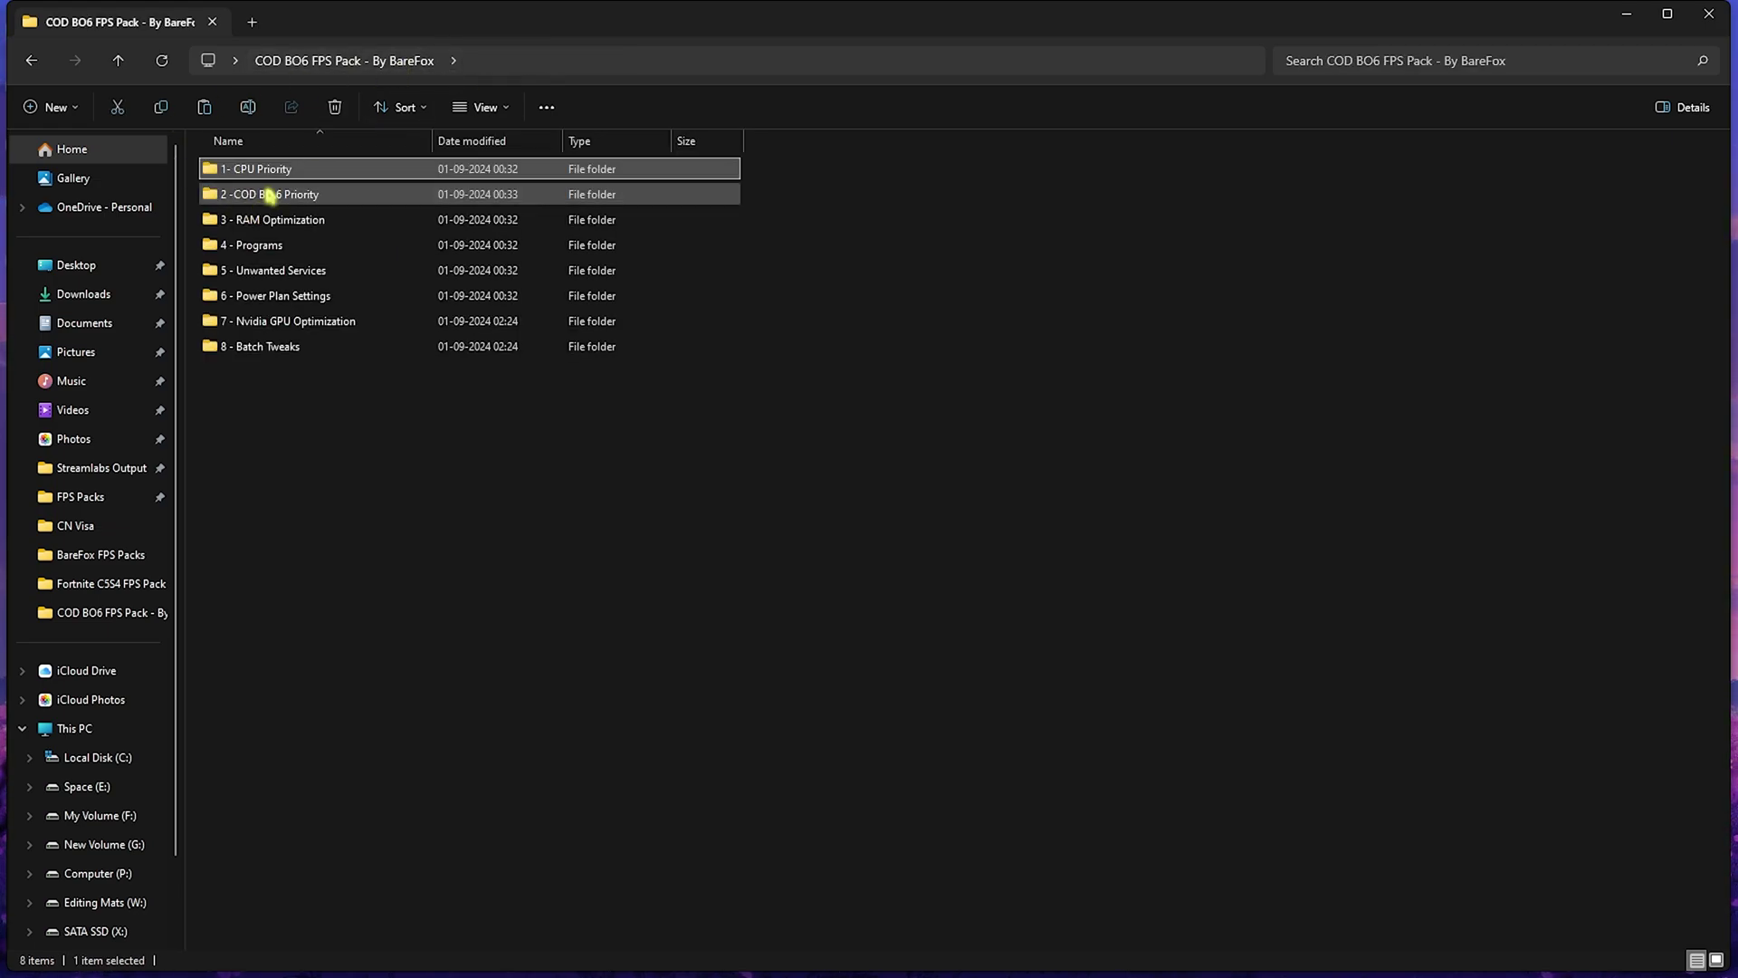
Examine the game priority registry files in the 2 -COD BO 6 Priority folder
double_click(267, 196)
left_click_drag(271, 291, 277, 168)
left_click(307, 287)
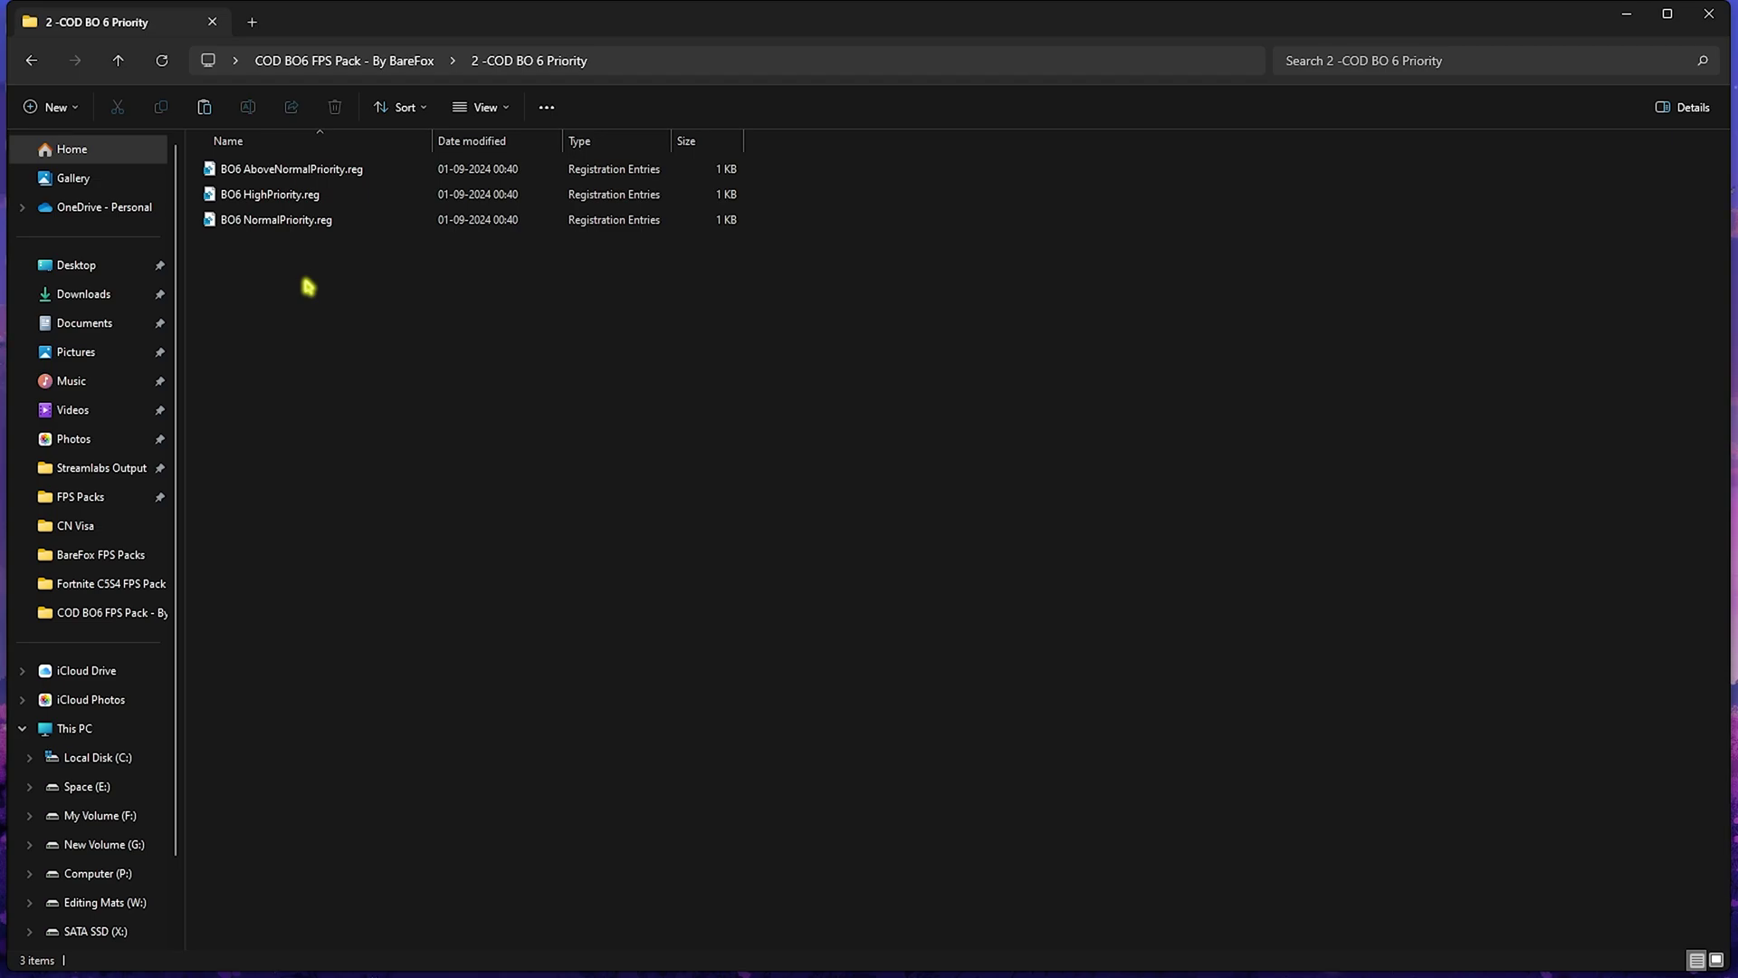
left_click_drag(290, 335, 252, 172)
left_click_drag(373, 359, 281, 171)
left_click(324, 339)
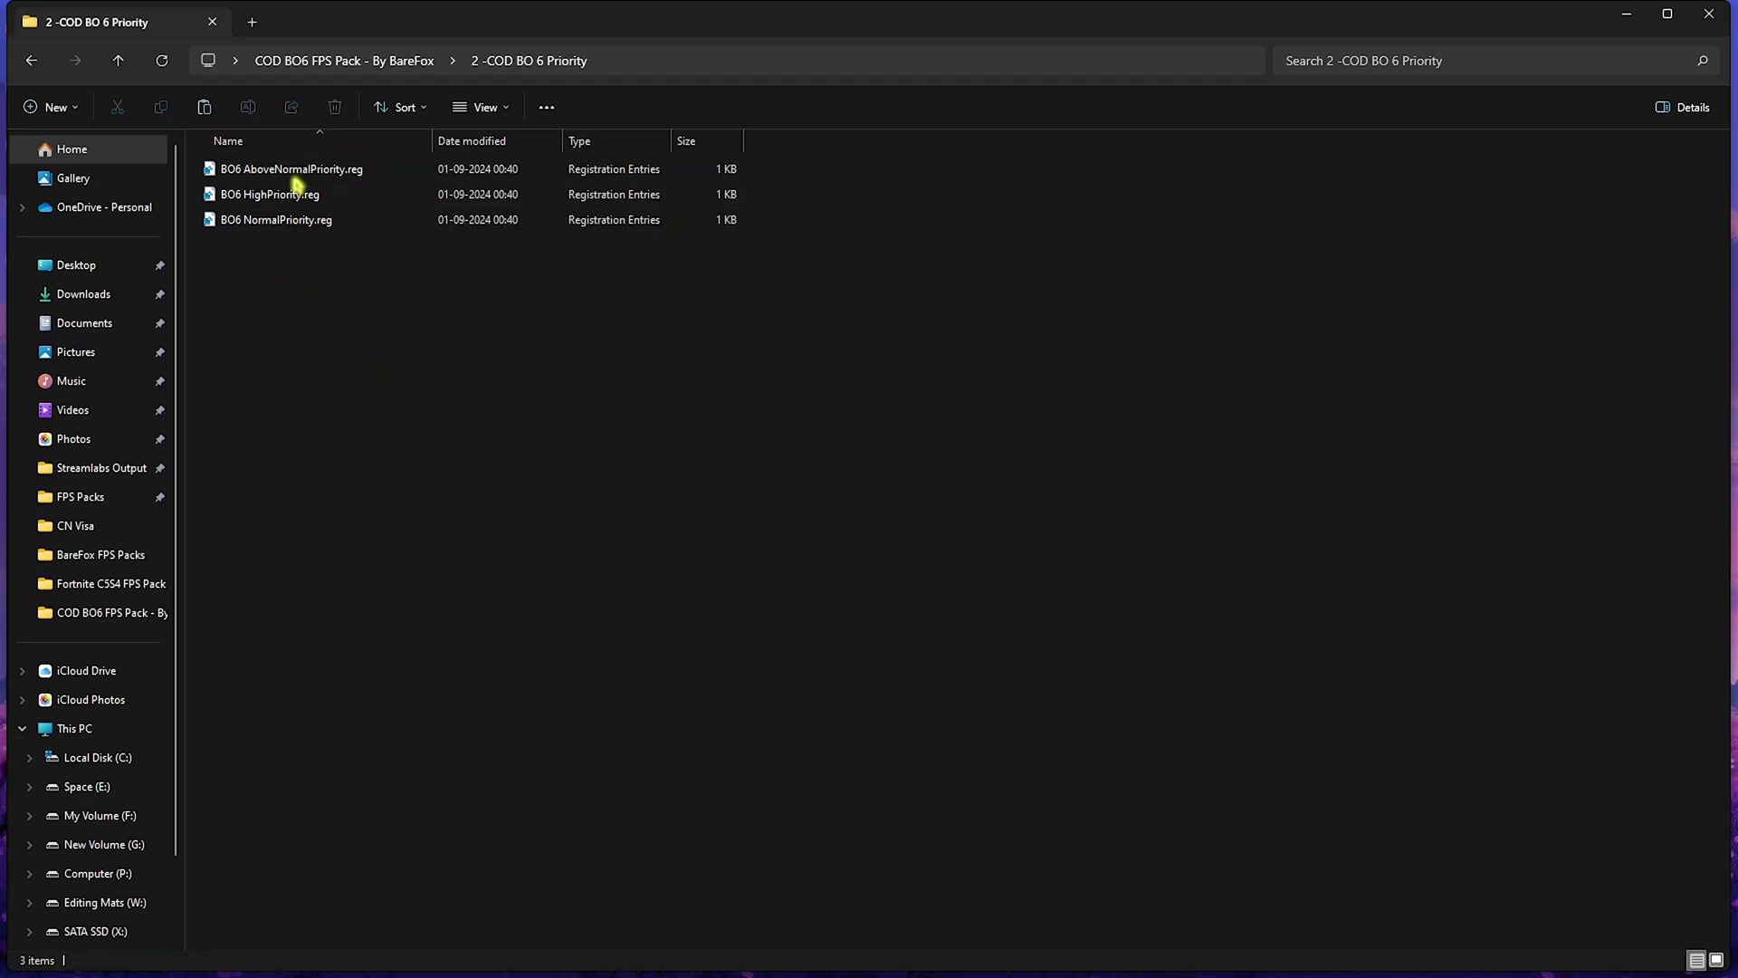
Examine the registry files in 3 - RAM Optimization, highlighting 32GB Ram.reg and Reset to Default.reg
left_click(31, 59)
left_click(257, 226)
double_click(257, 225)
left_click_drag(853, 511, 668, 172)
left_click(839, 339)
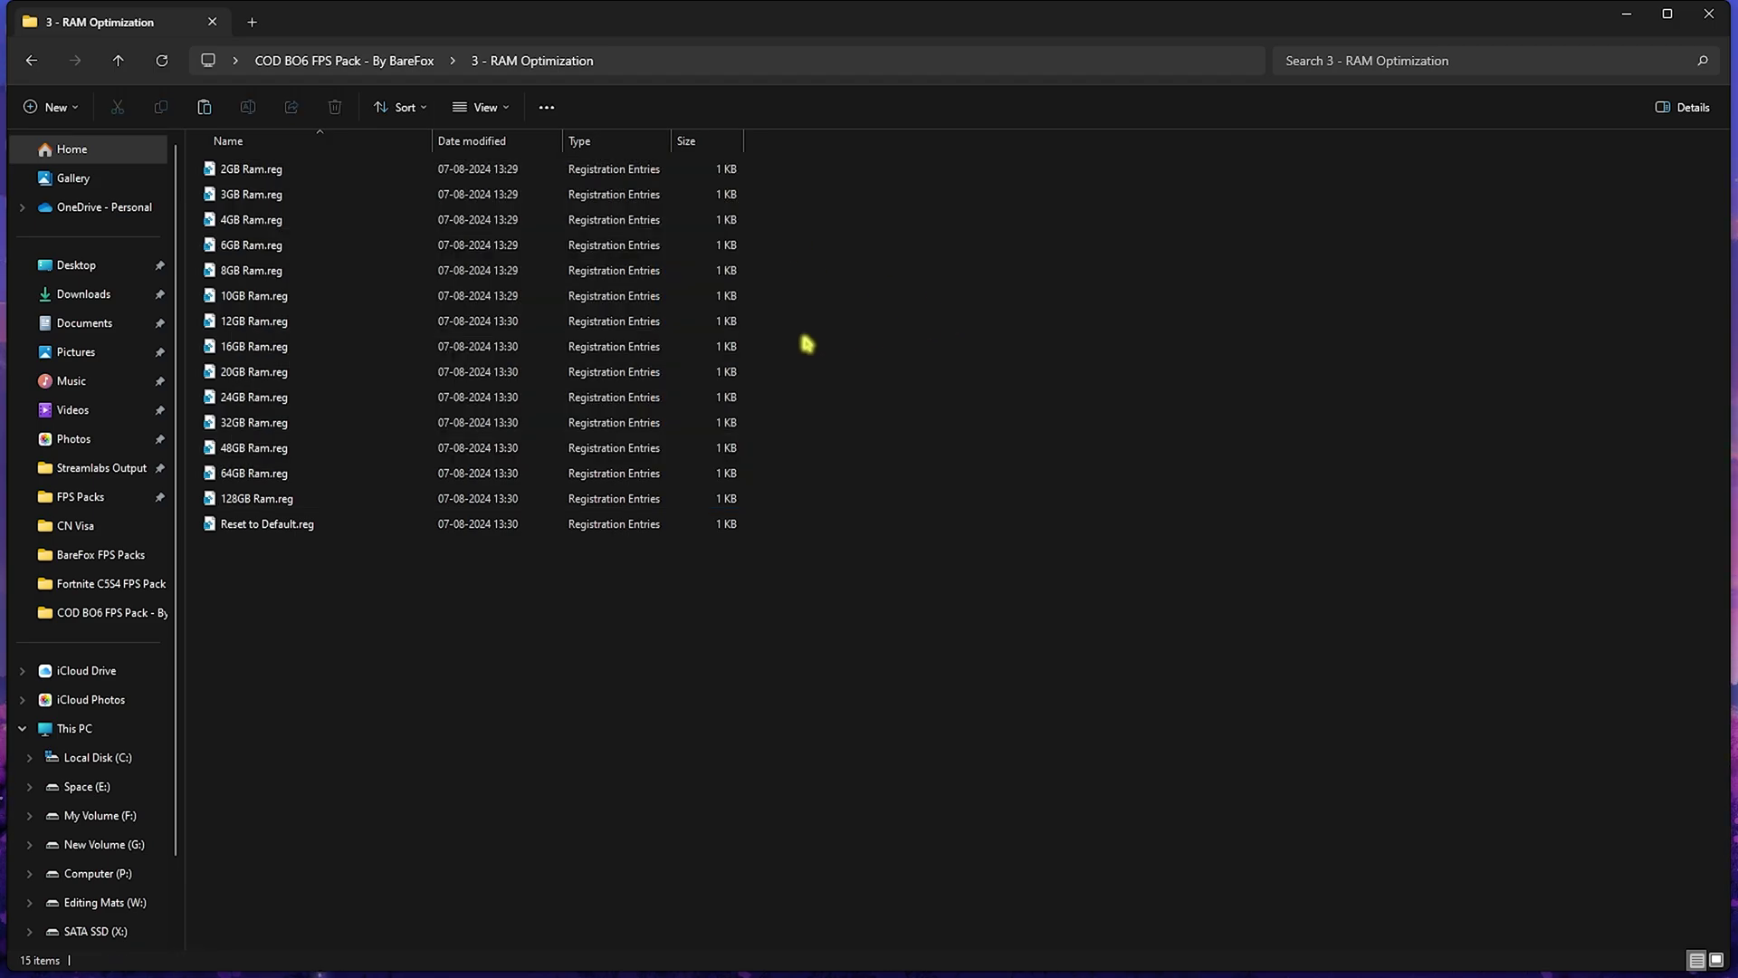
left_click(288, 423)
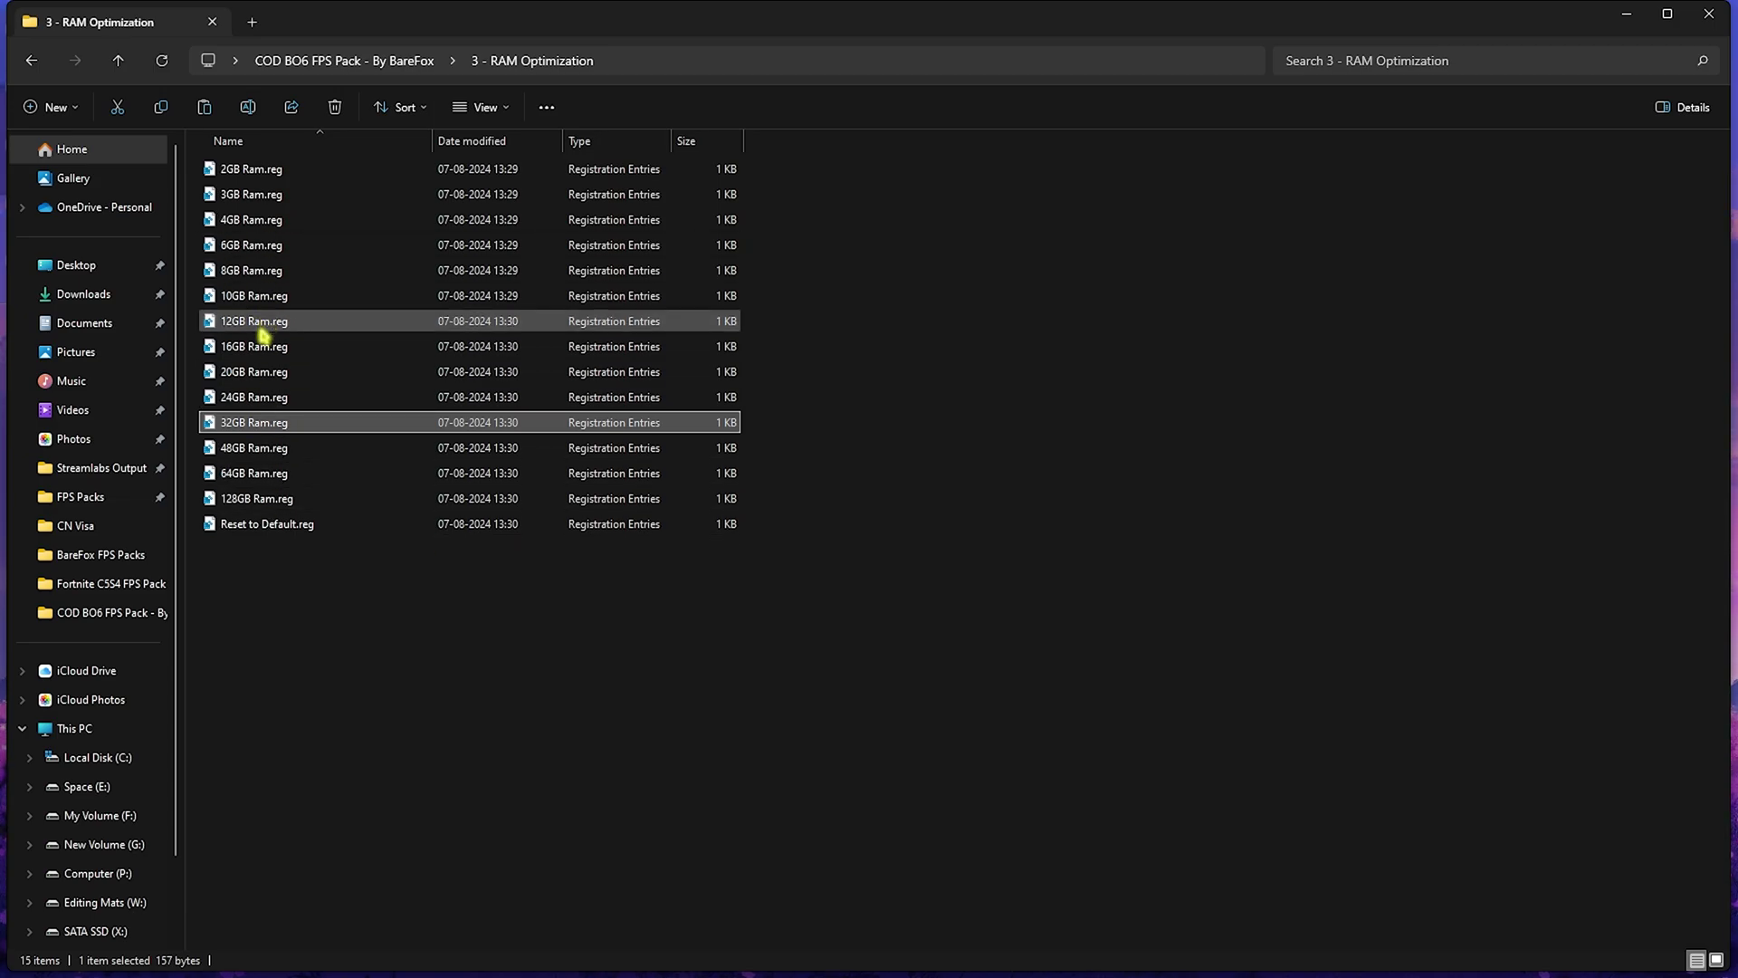
left_click(265, 525)
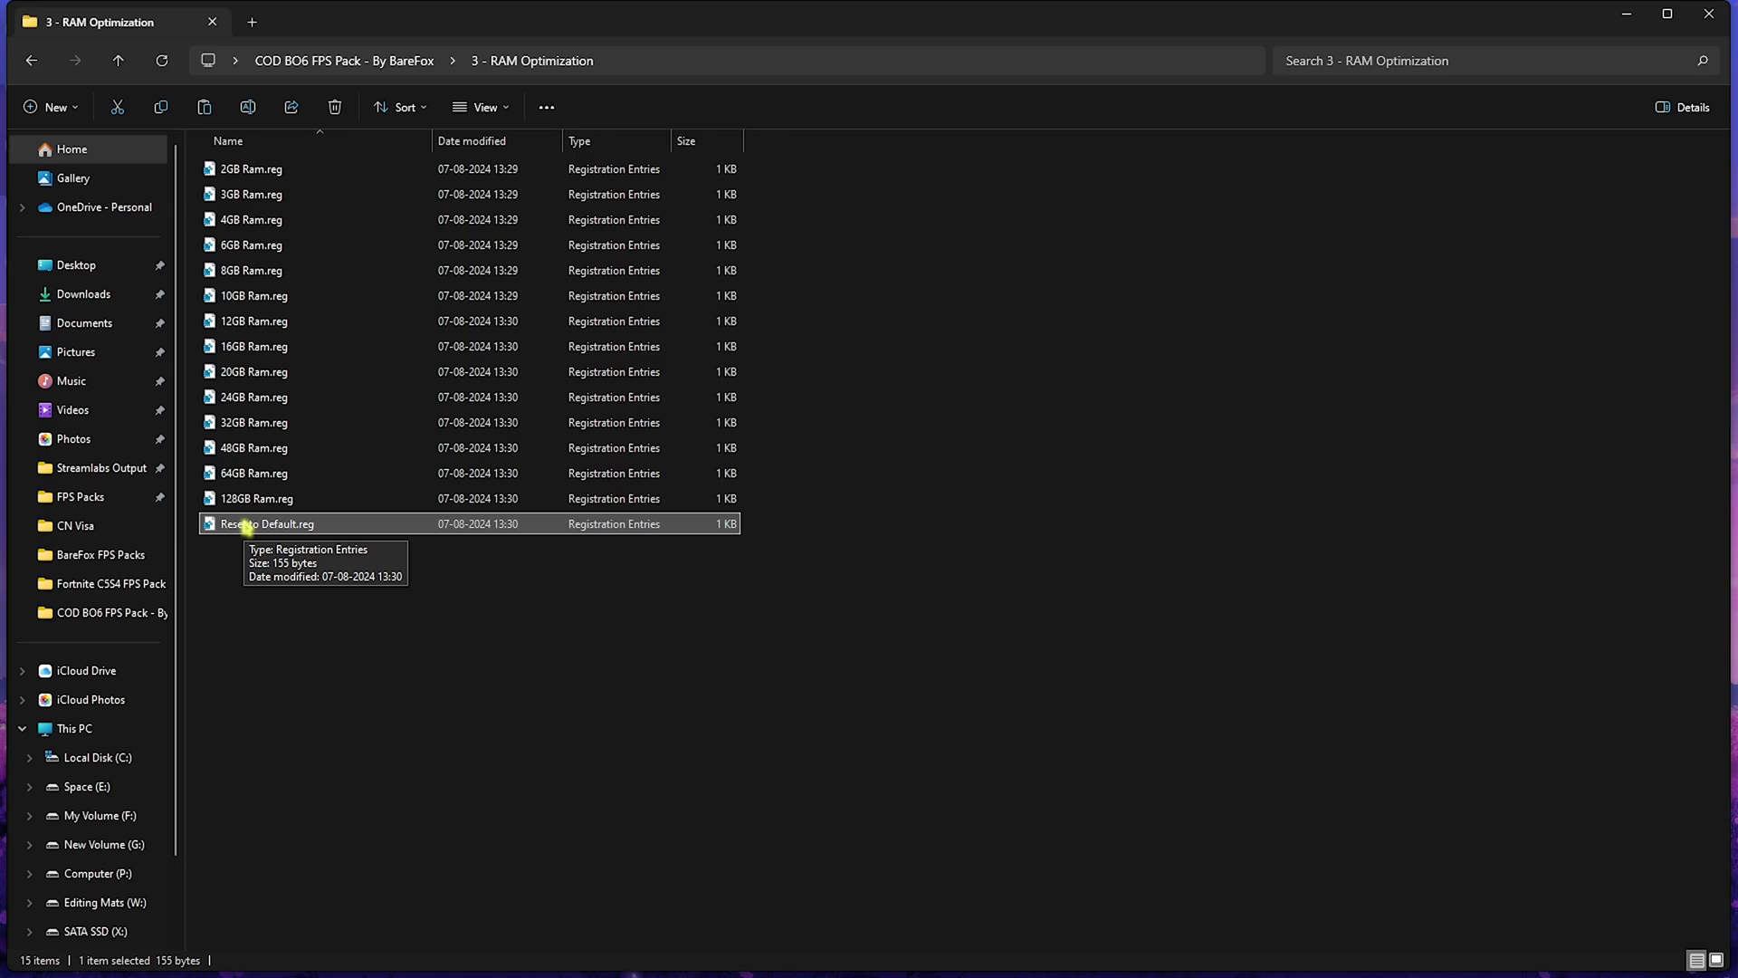
Run Cache Cleaner.bat from the 4 - Programs folder as administrator
key("alt+Left")
double_click(271, 243)
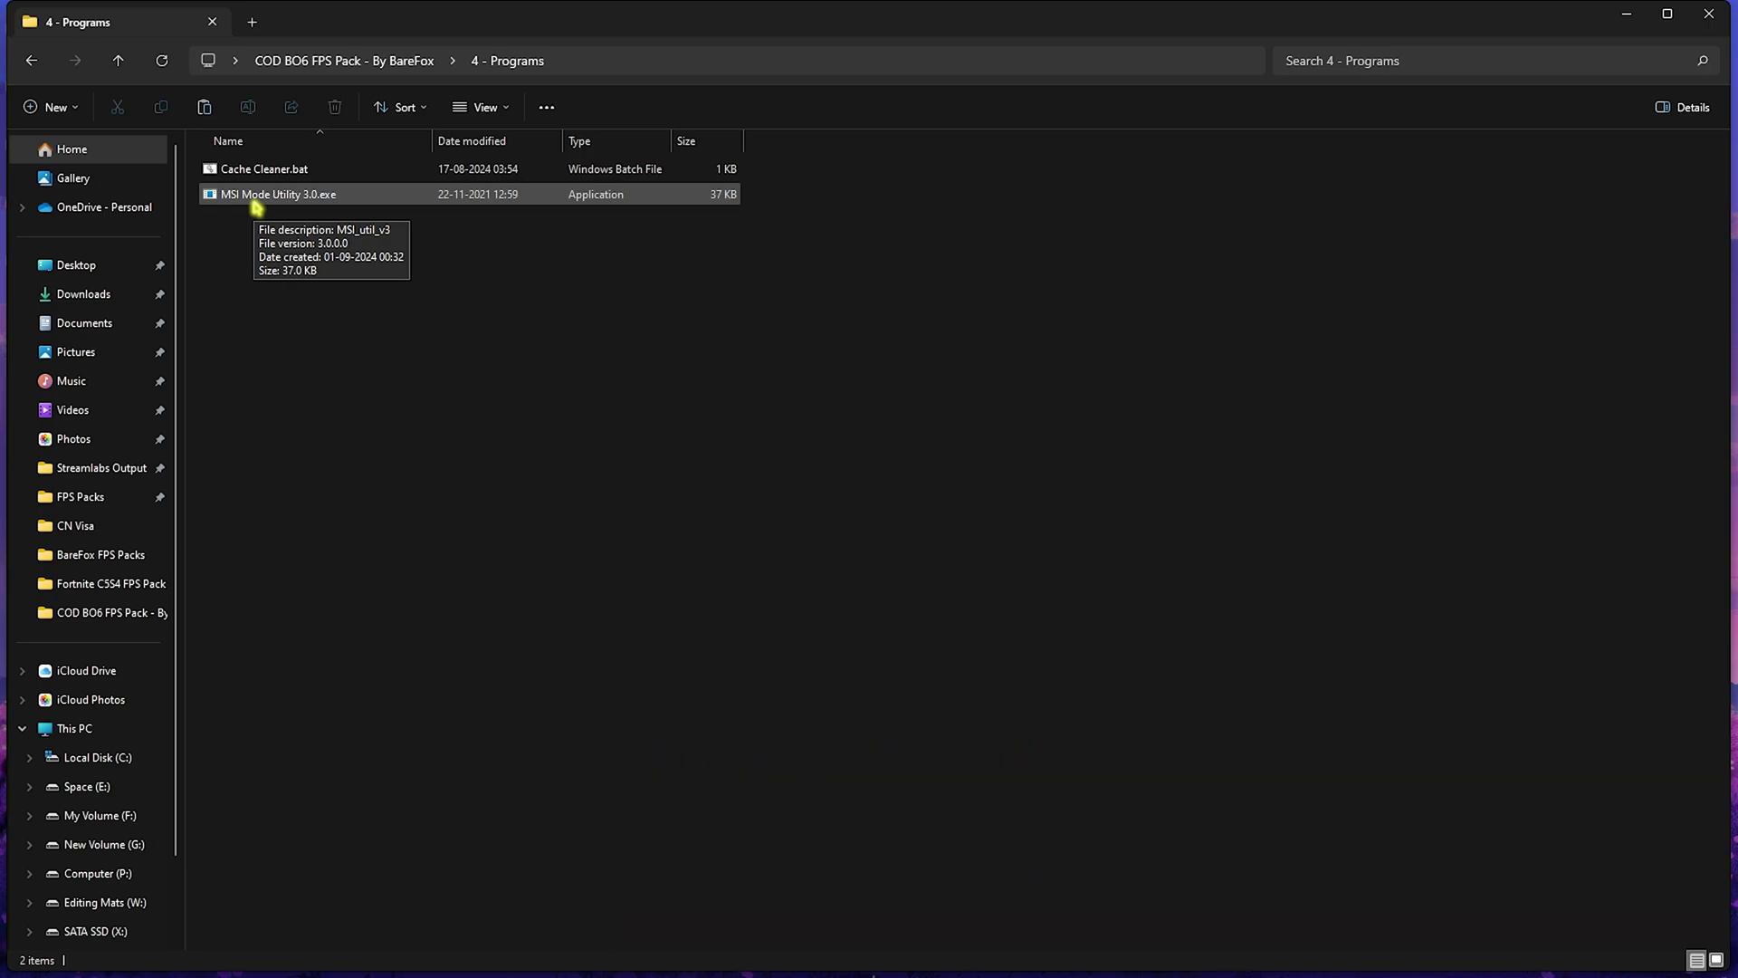
right_click(274, 172)
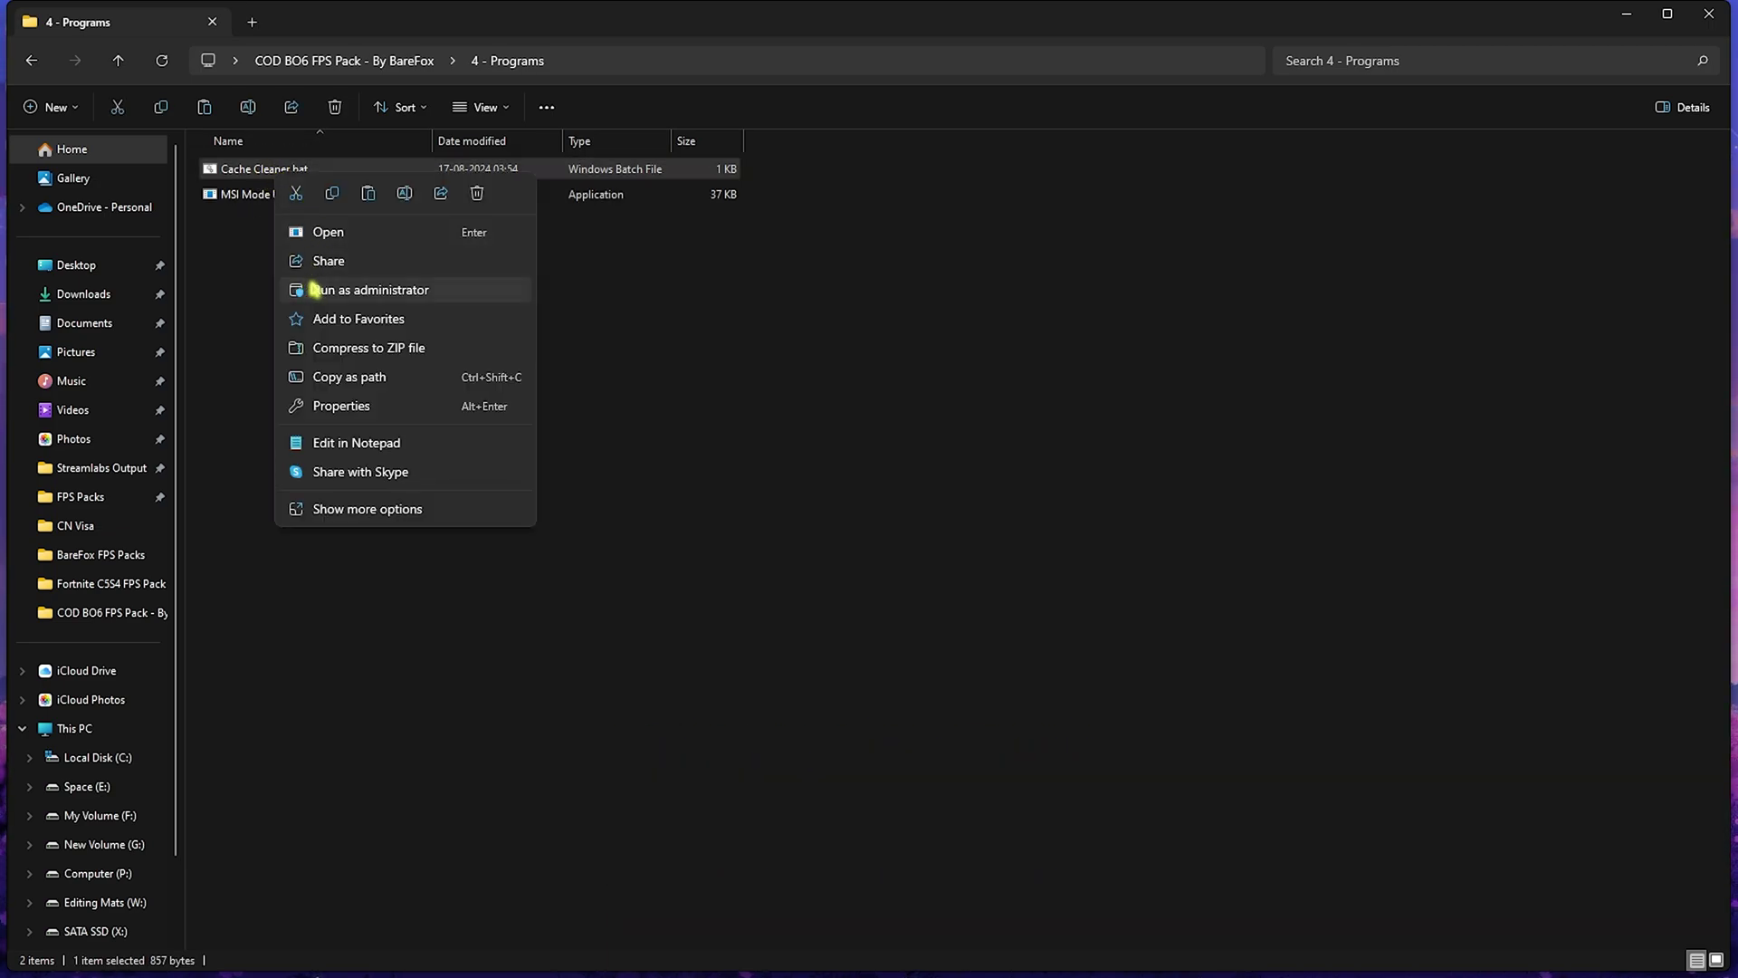
left_click(314, 290)
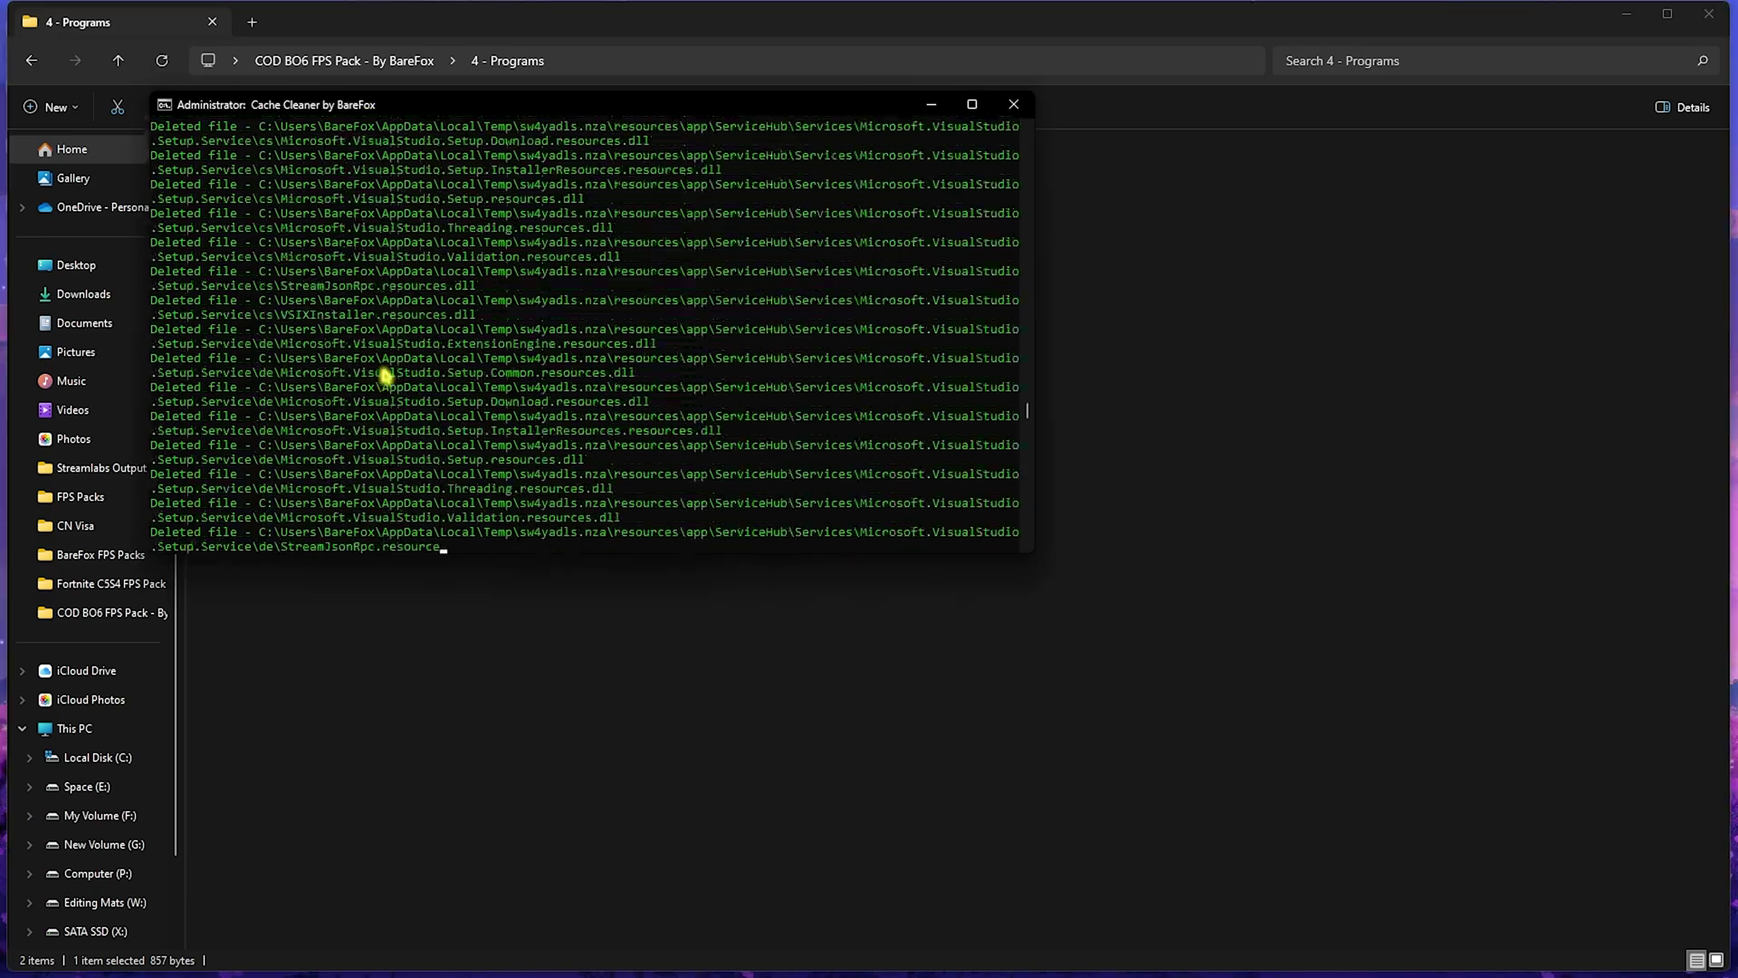
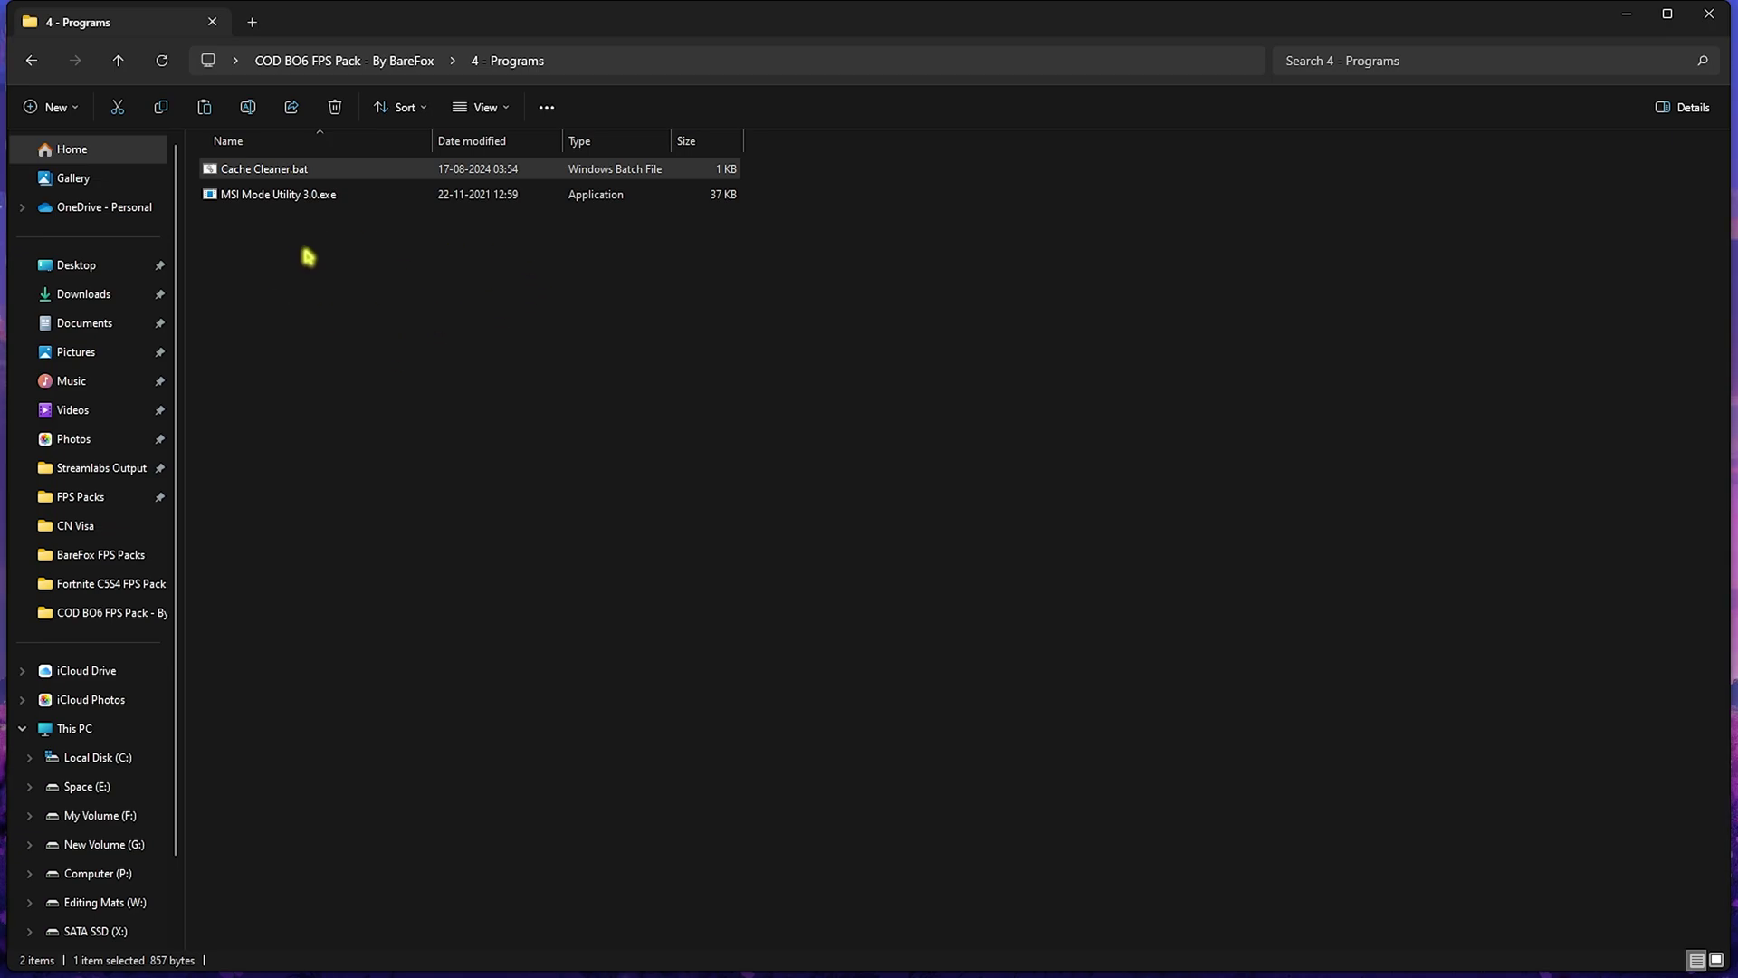
Run MSI Mode Utility 3.0.exe as administrator
left_click(263, 199)
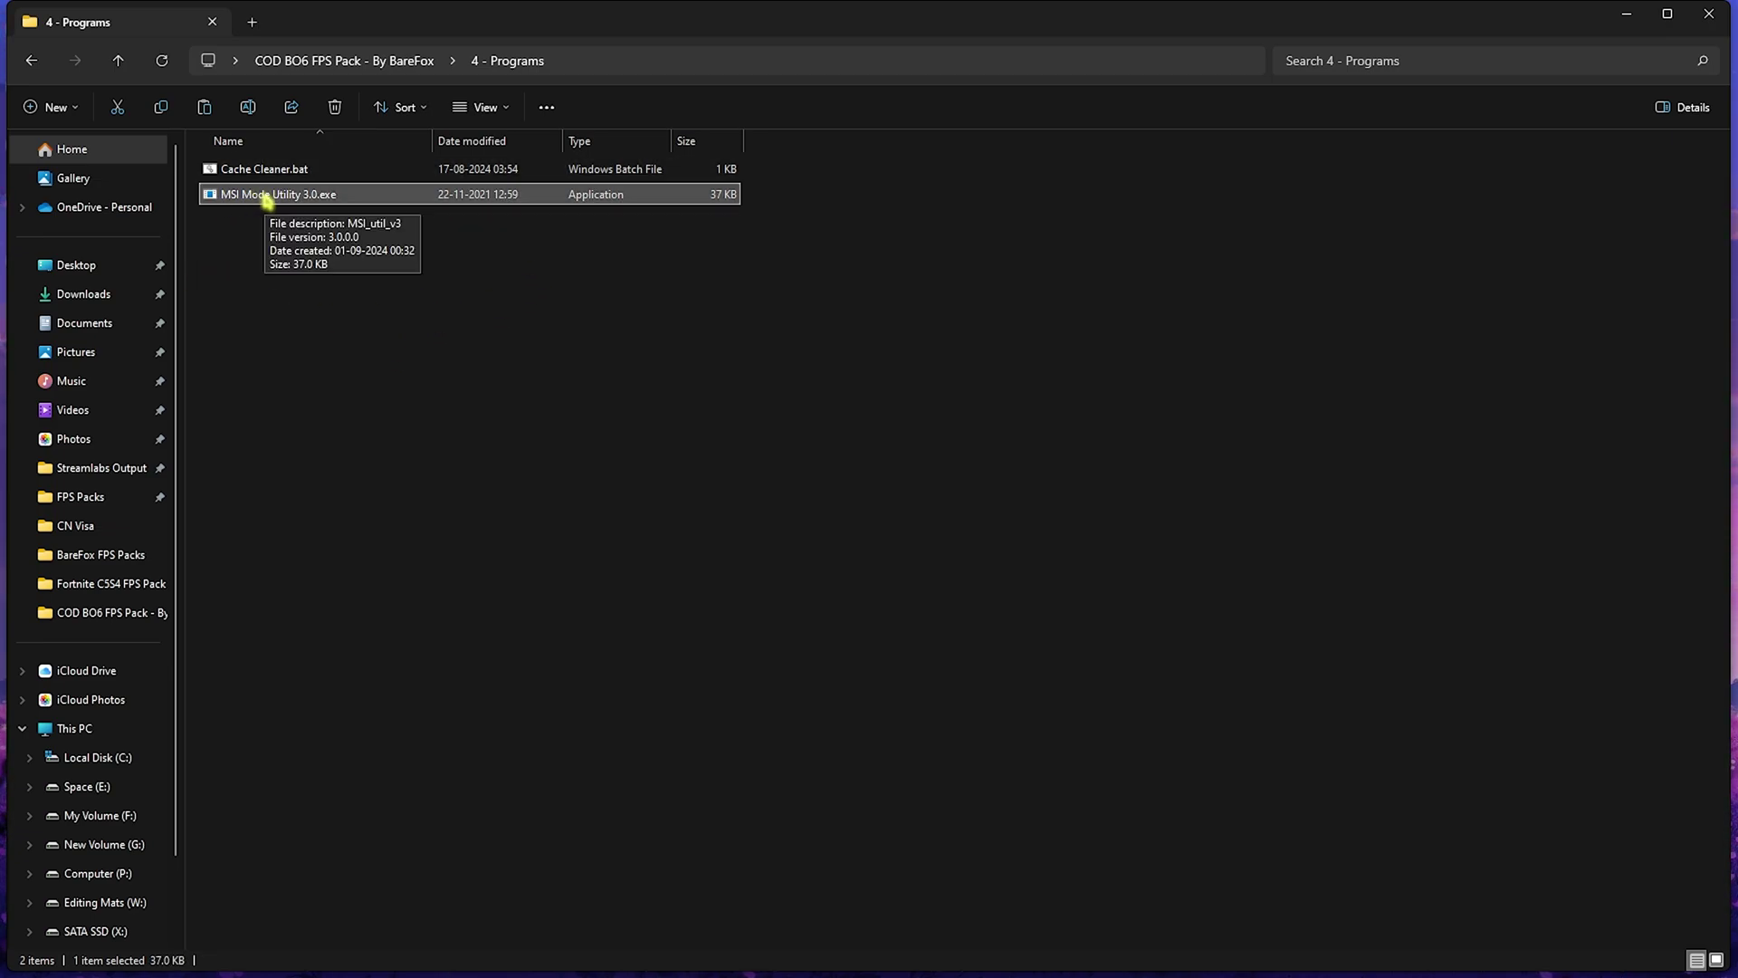
right_click(265, 197)
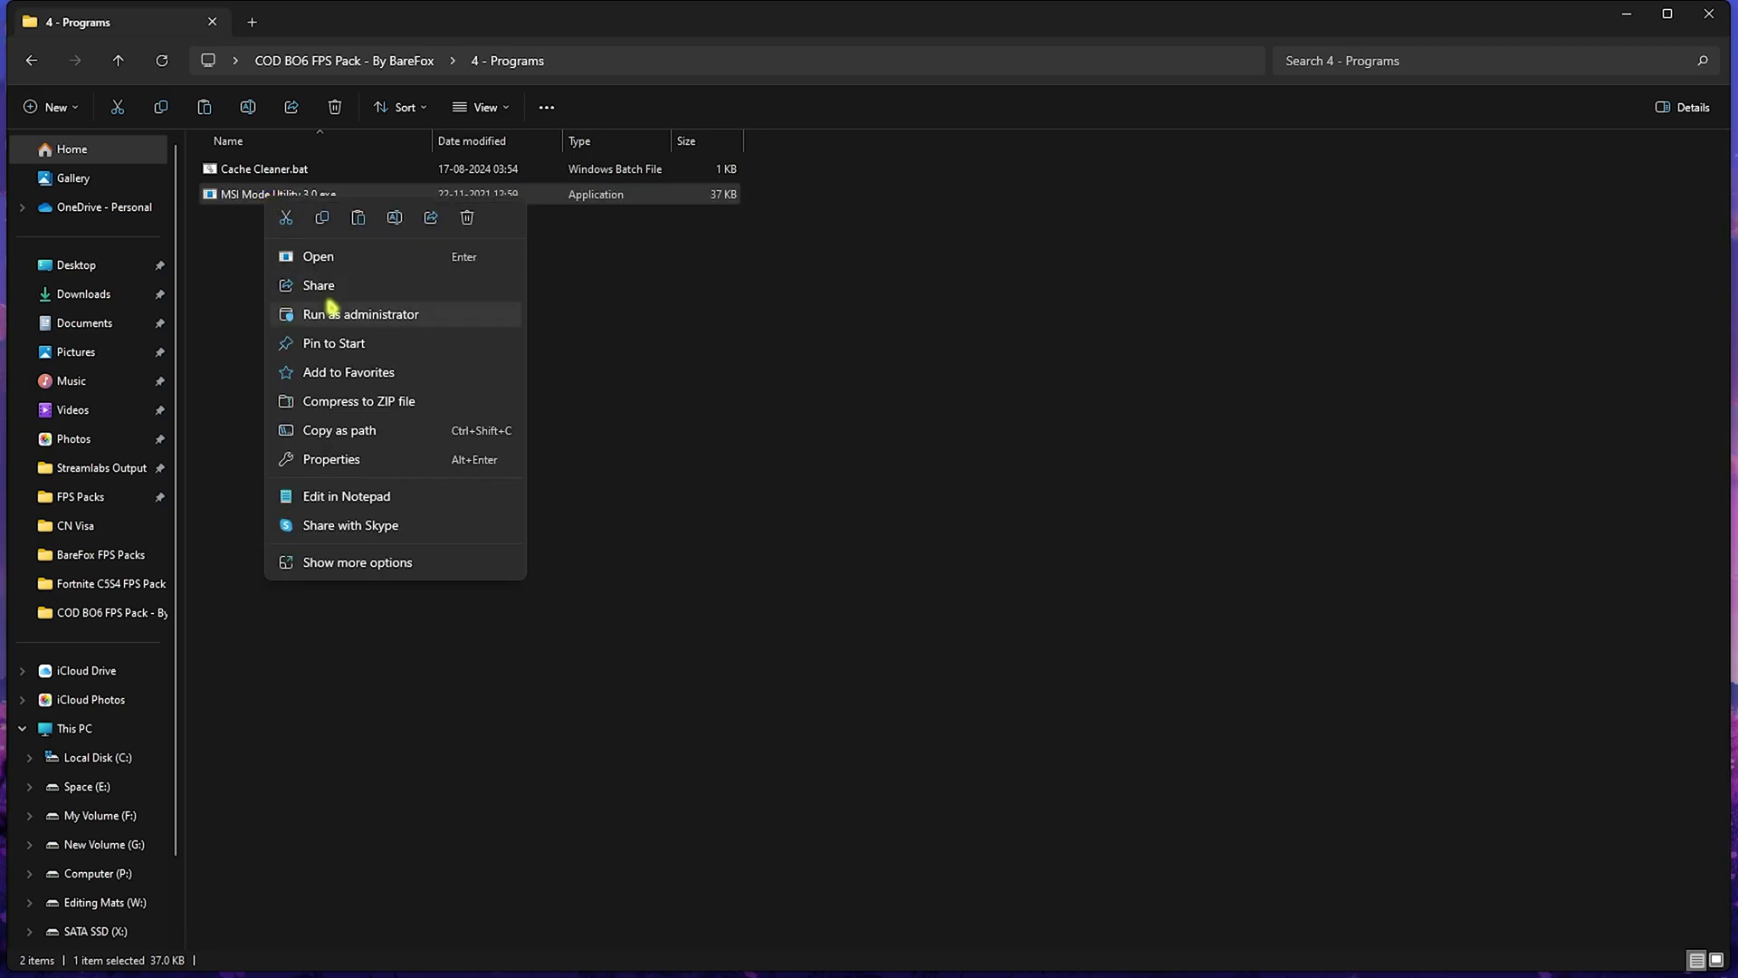
left_click(330, 313)
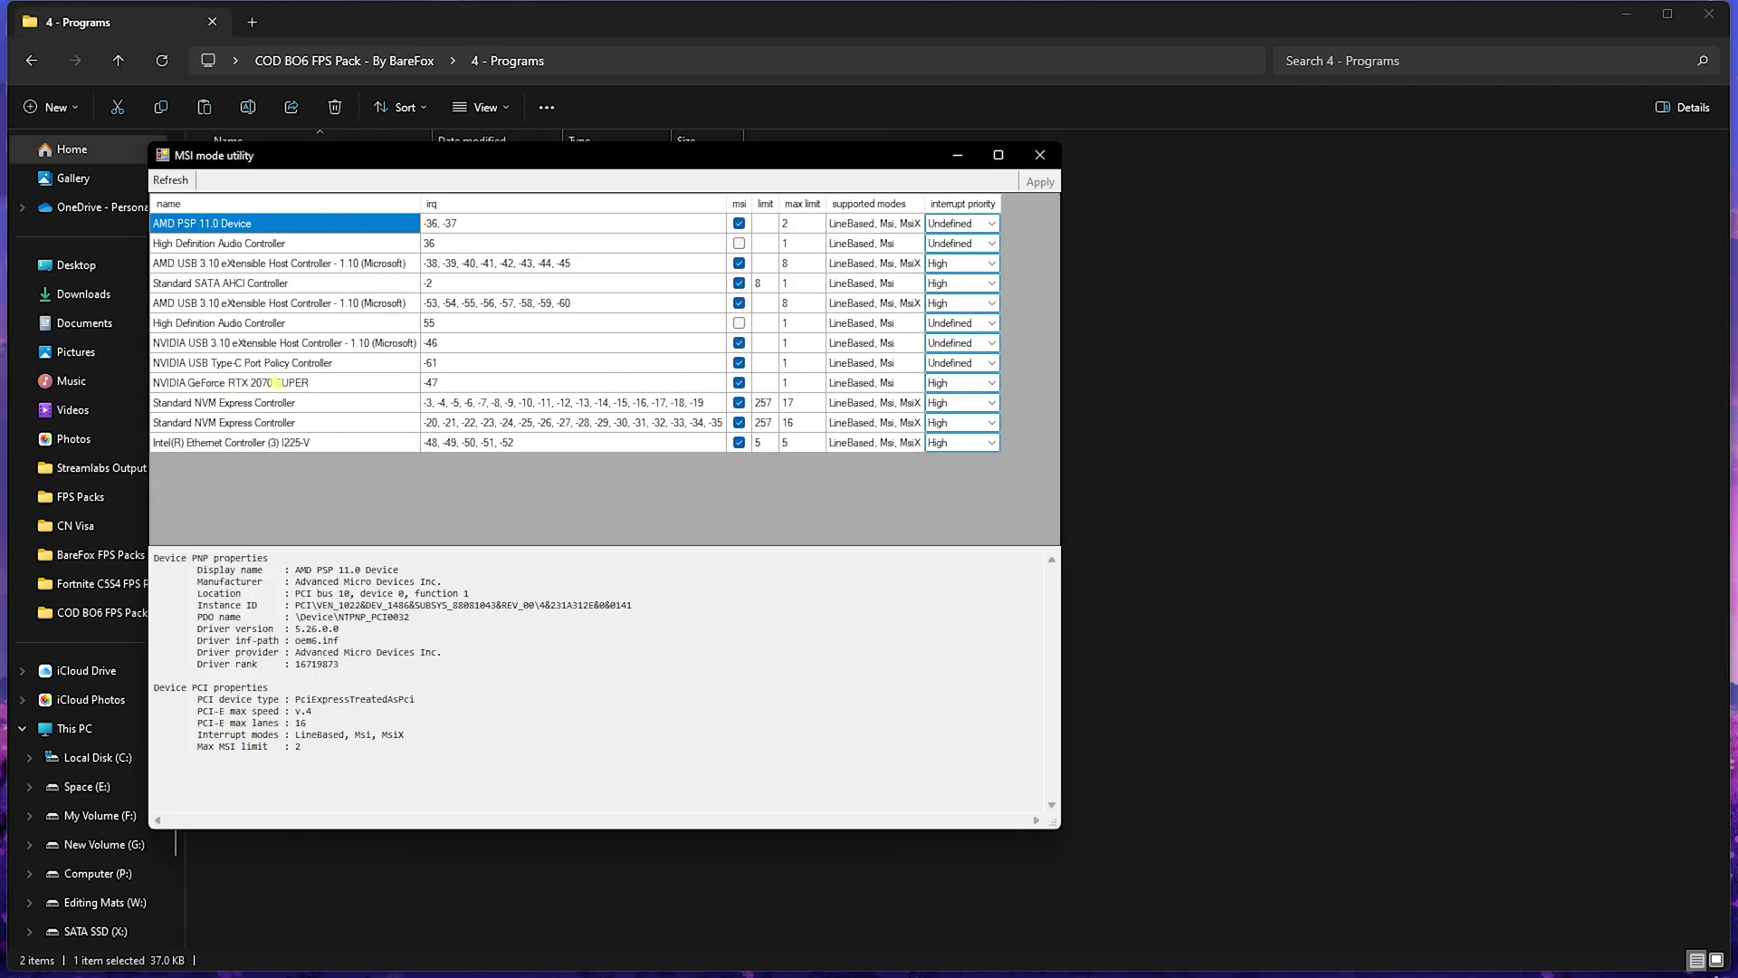
Check the interrupt priority options of the NVIDIA GeForce RTX 2070 SUPER and close the MSI mode utility
left_click(264, 383)
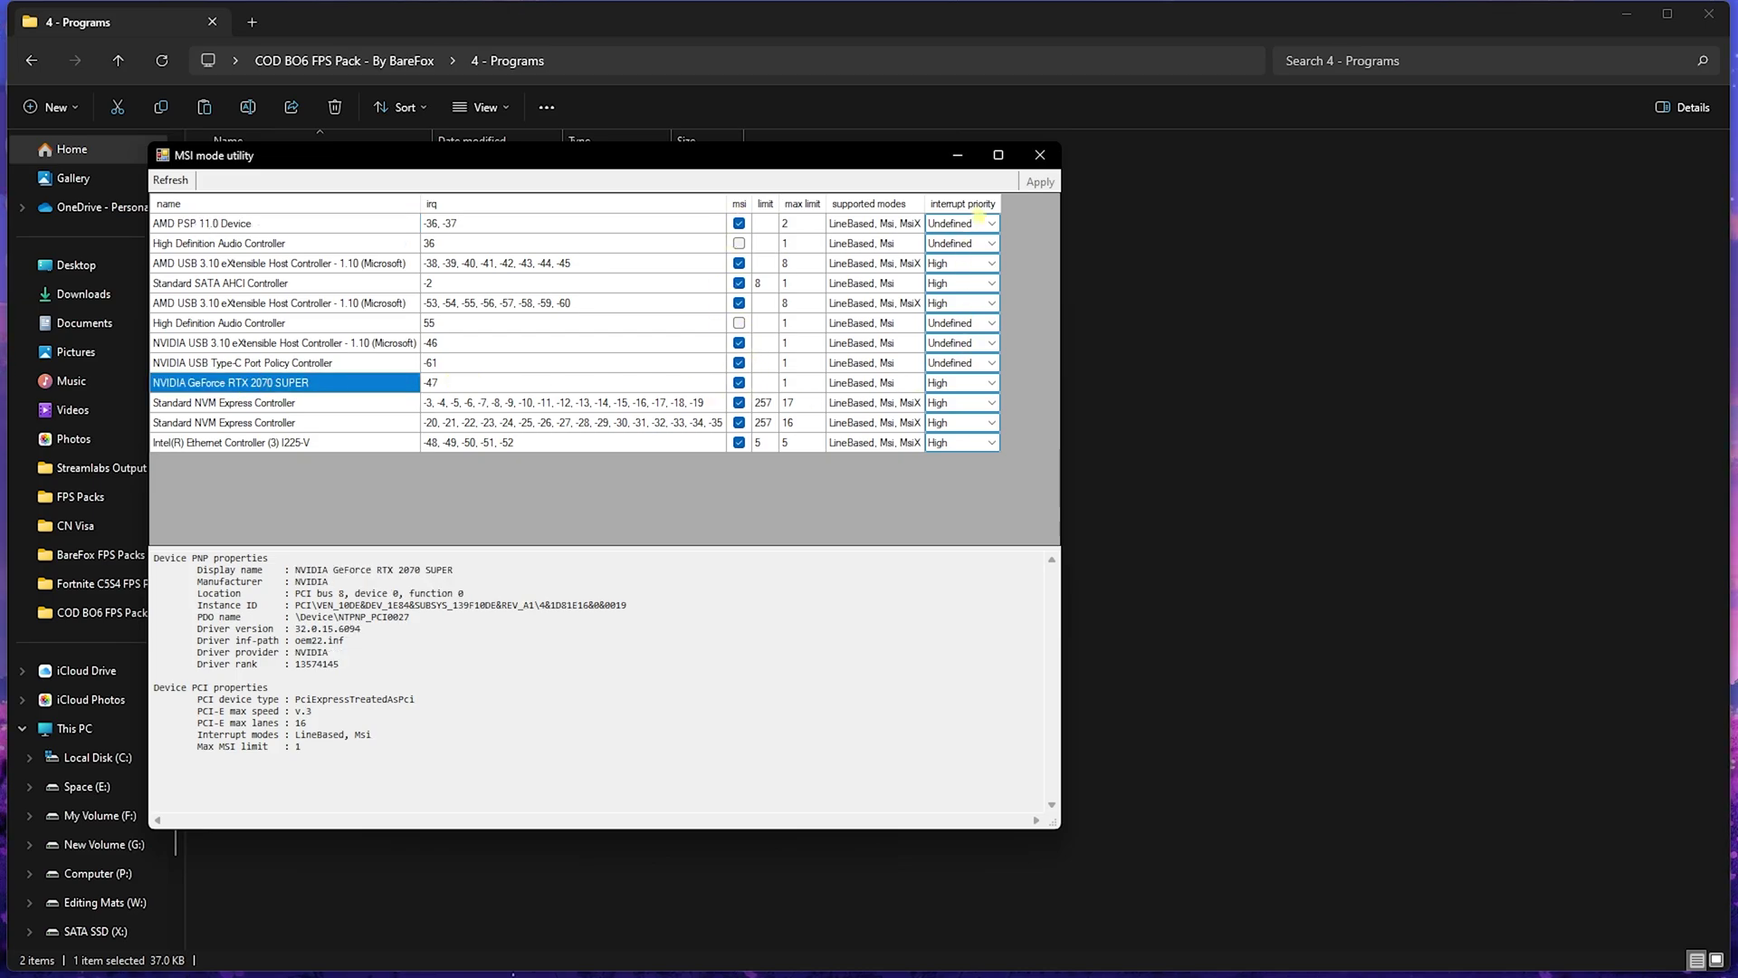
left_click(991, 384)
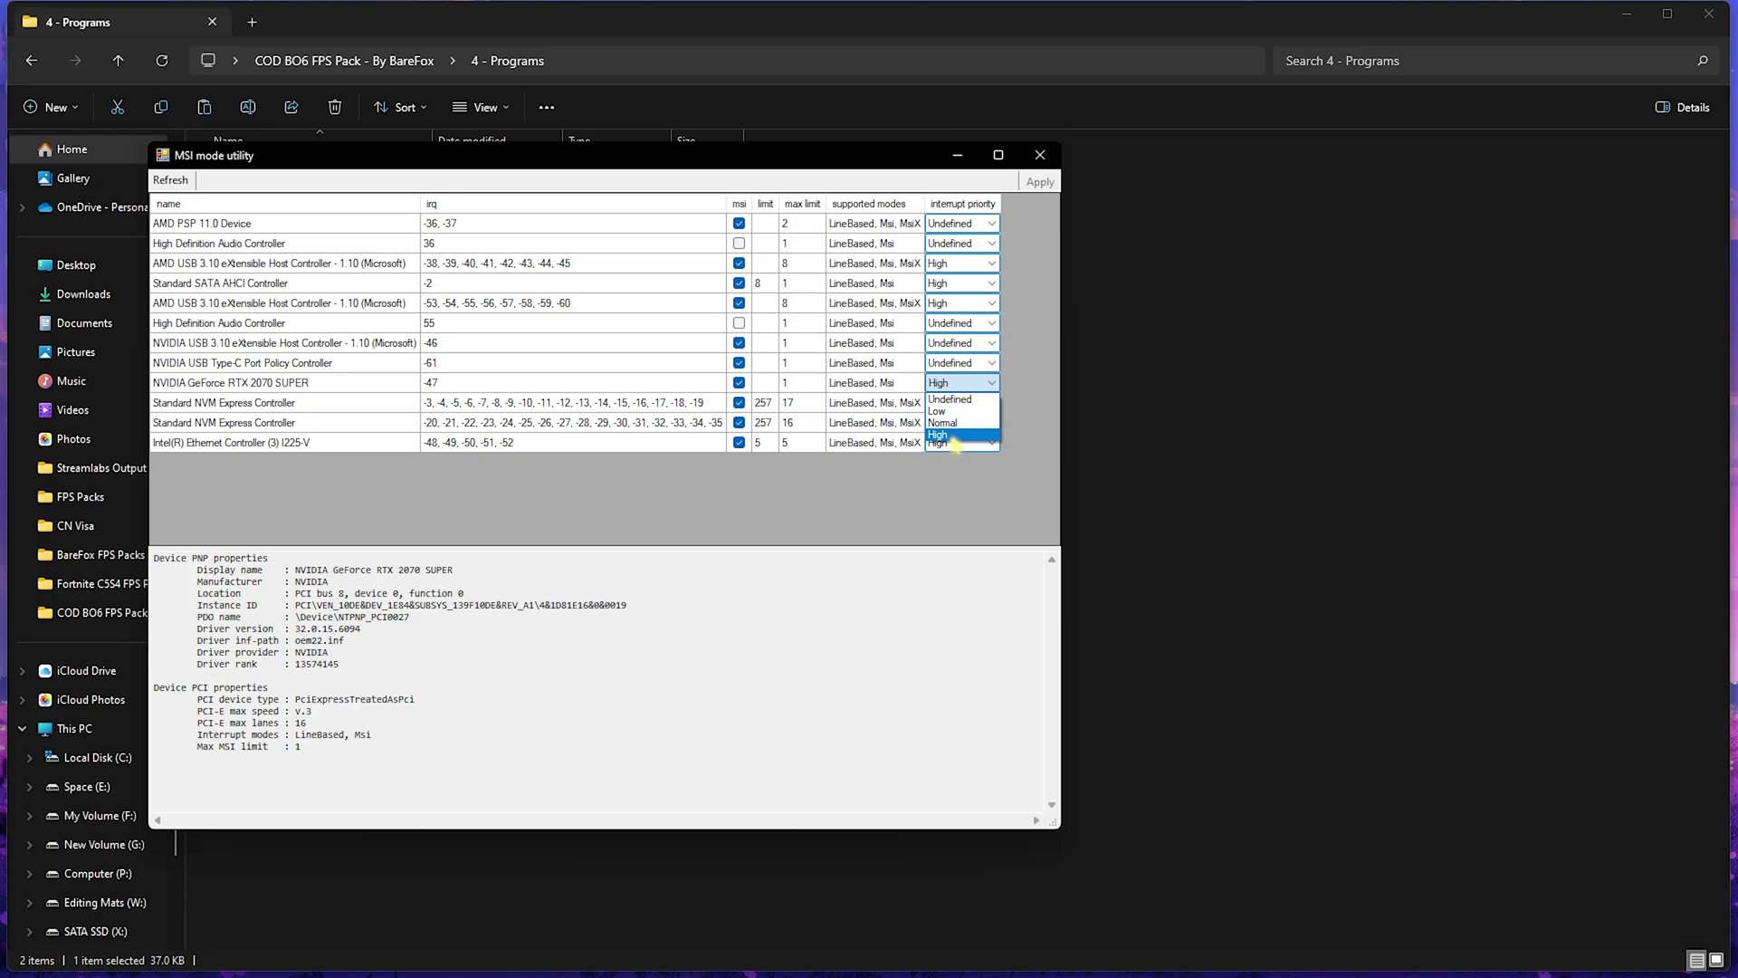
left_click(1054, 249)
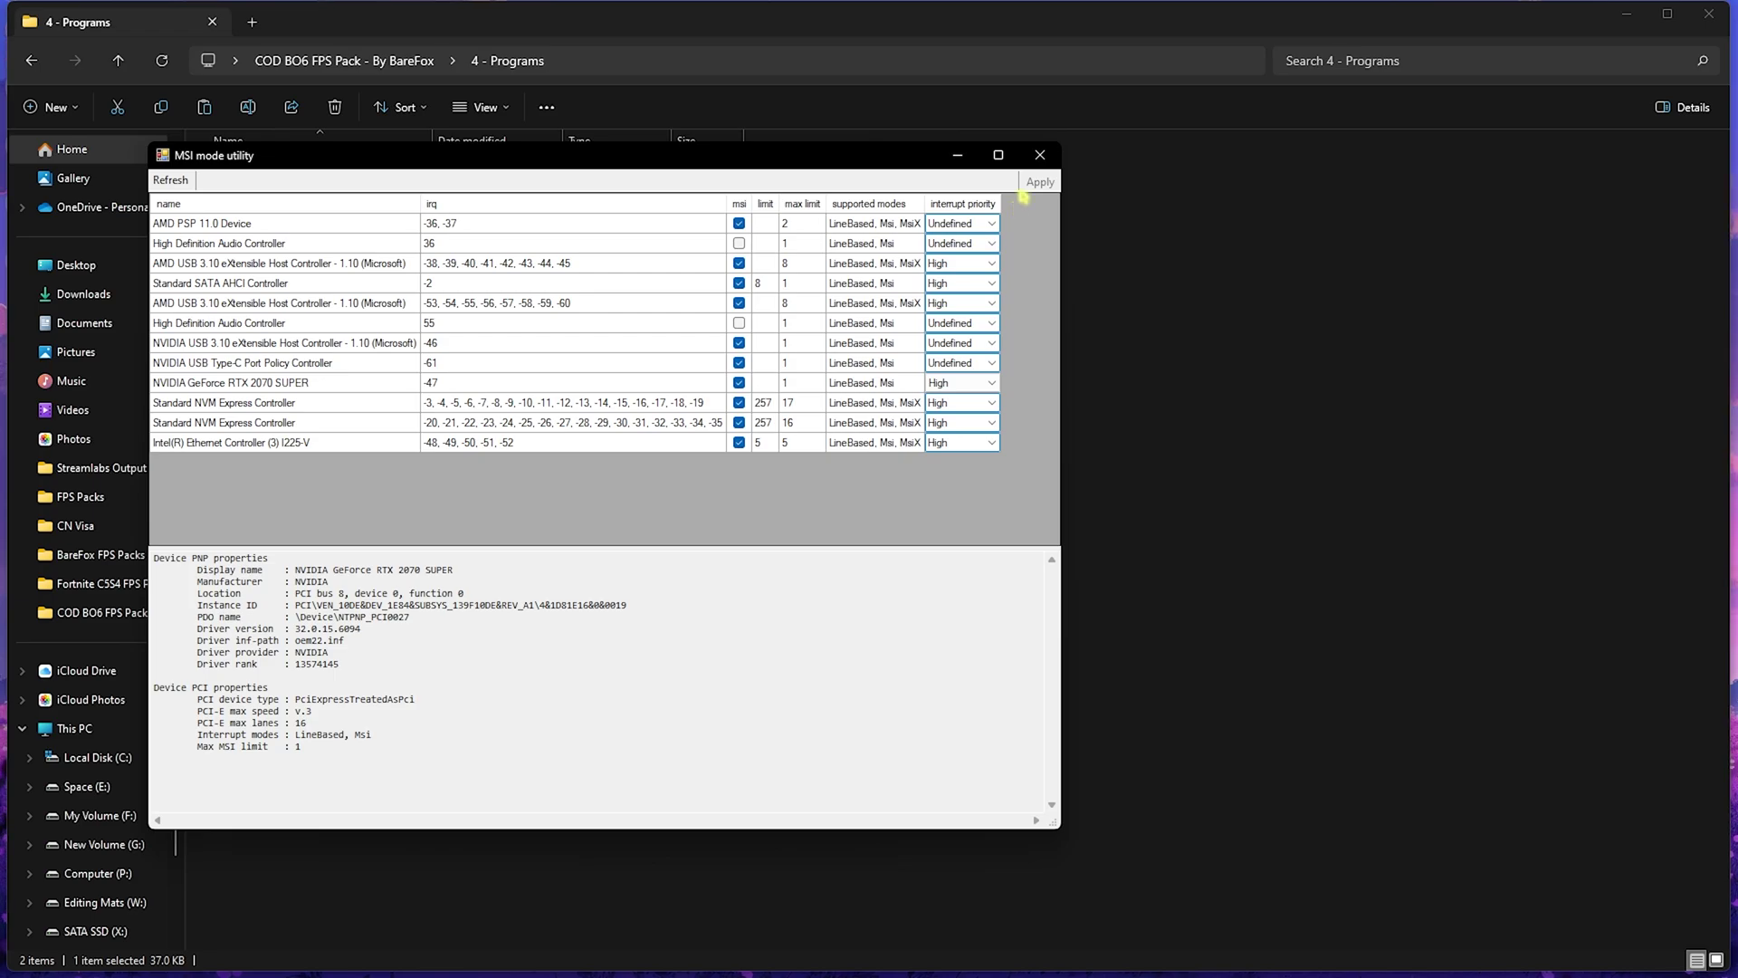
left_click(1041, 155)
Open the 5 - Unwanted Services folder and select the registry files from Disable Core Parking.reg through Win32PrioritySeperation.reg
key("alt+Up")
left_click(265, 270)
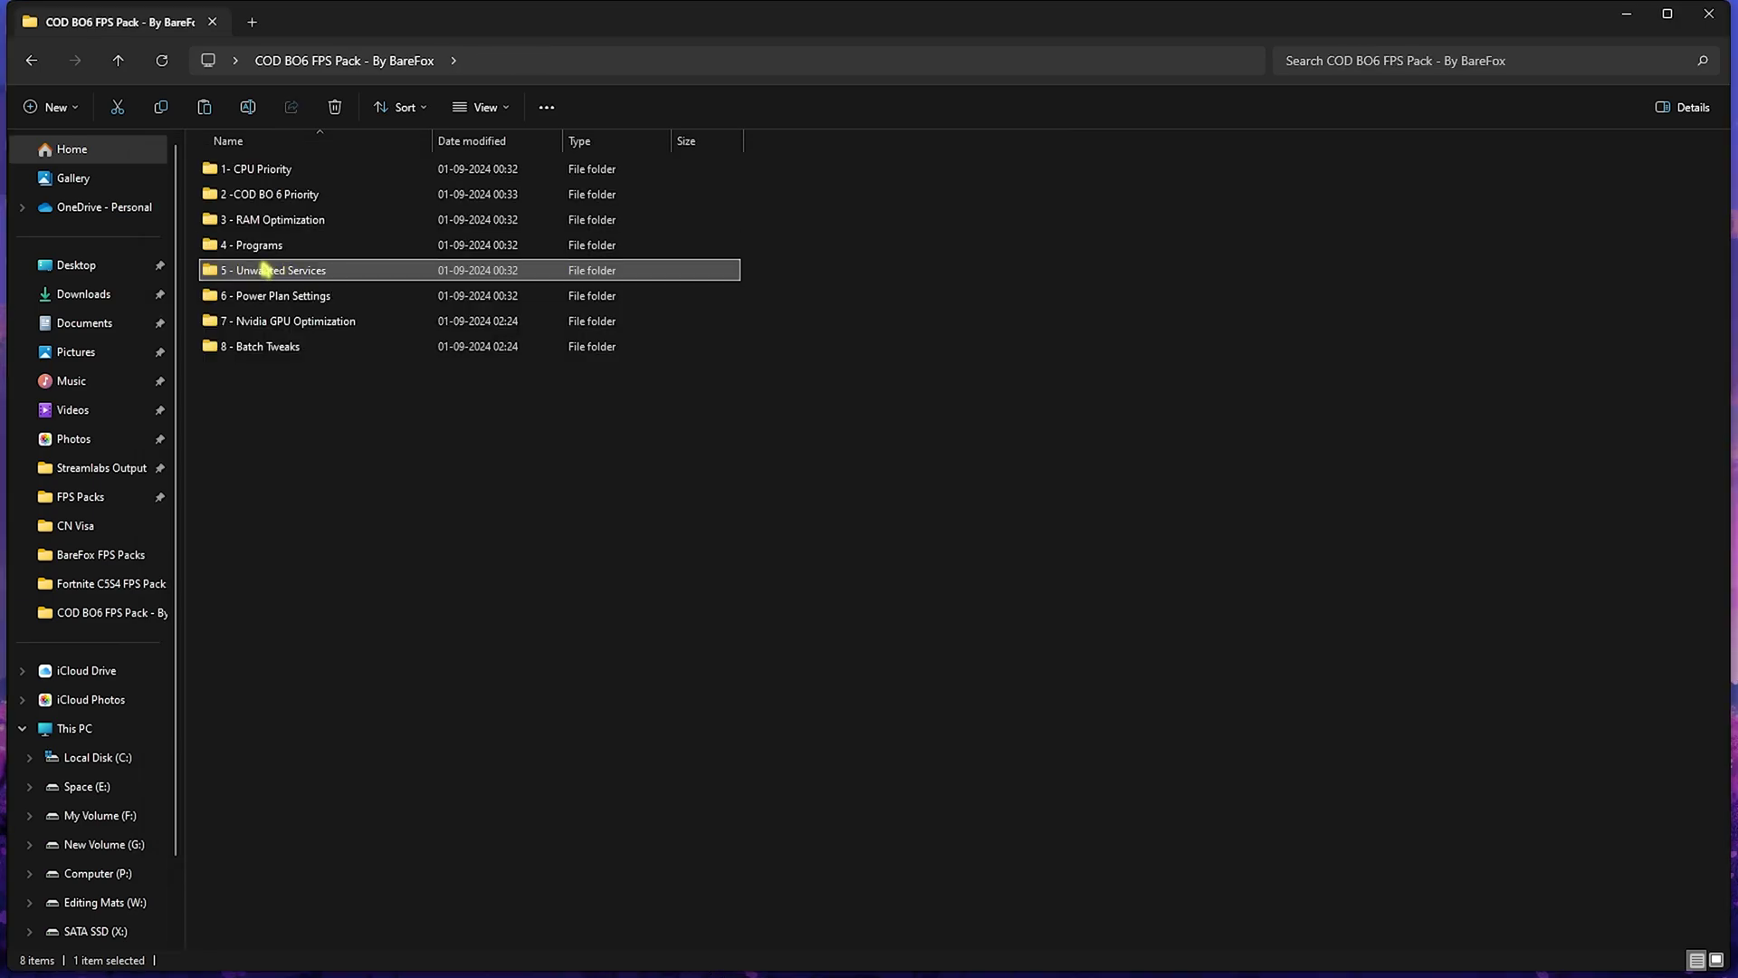
double_click(265, 270)
left_click_drag(274, 503, 332, 194)
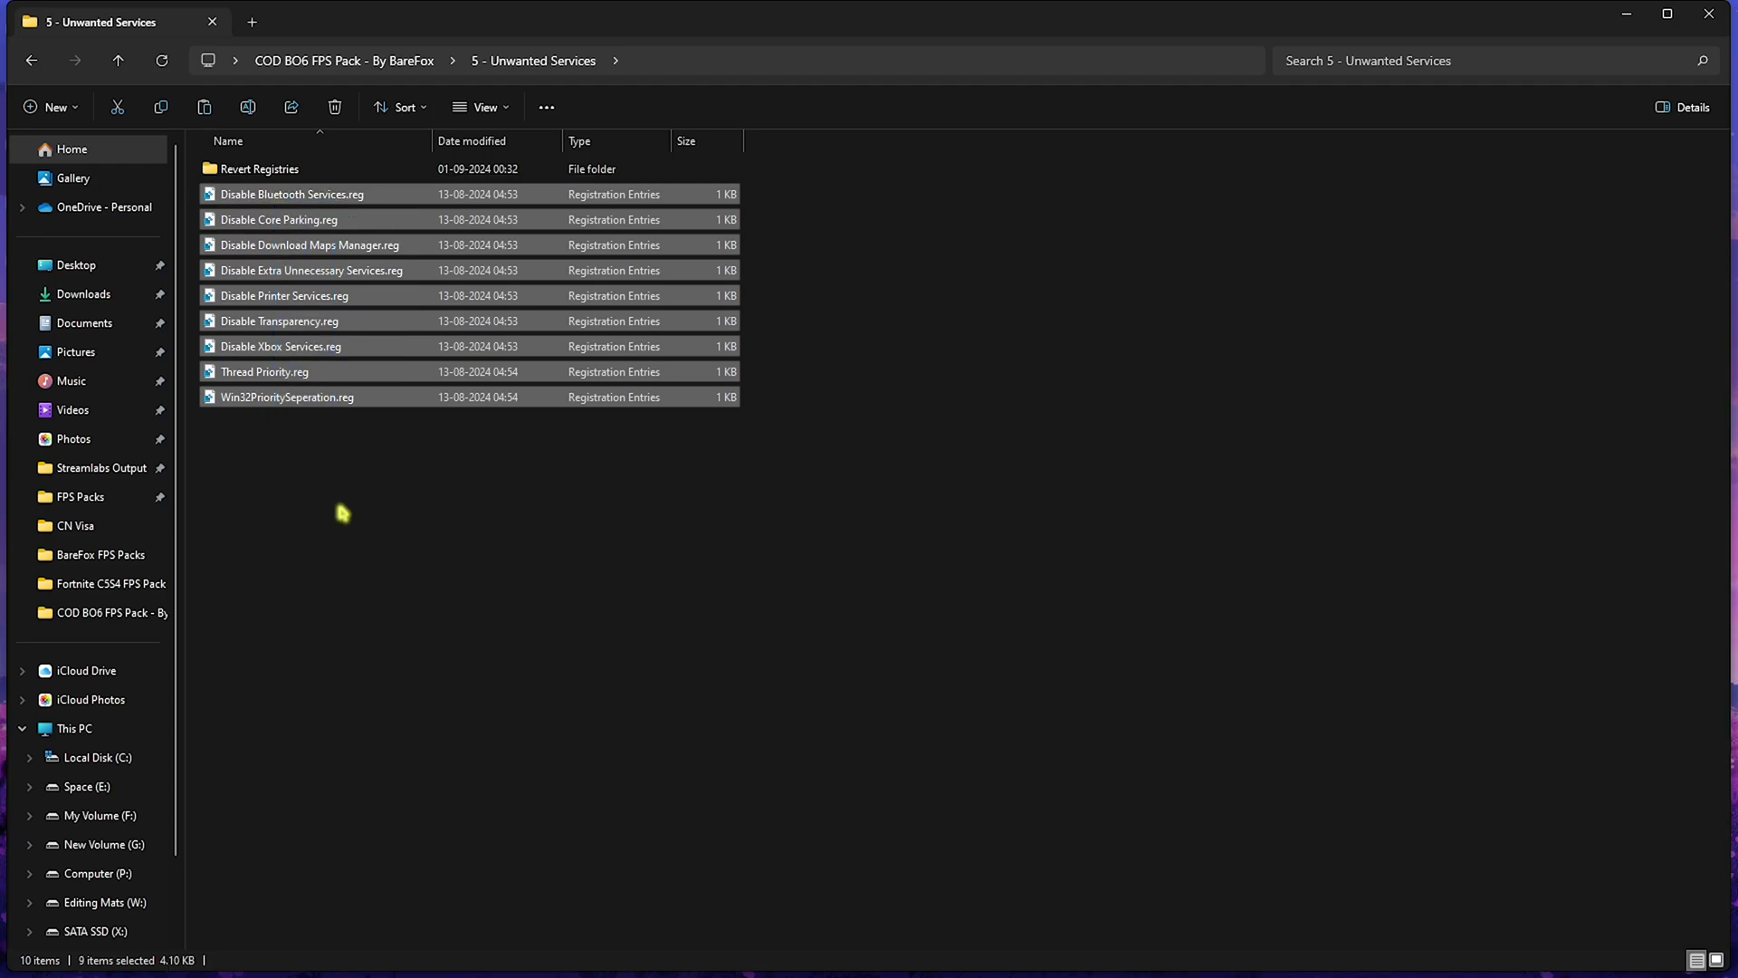
left_click(262, 199)
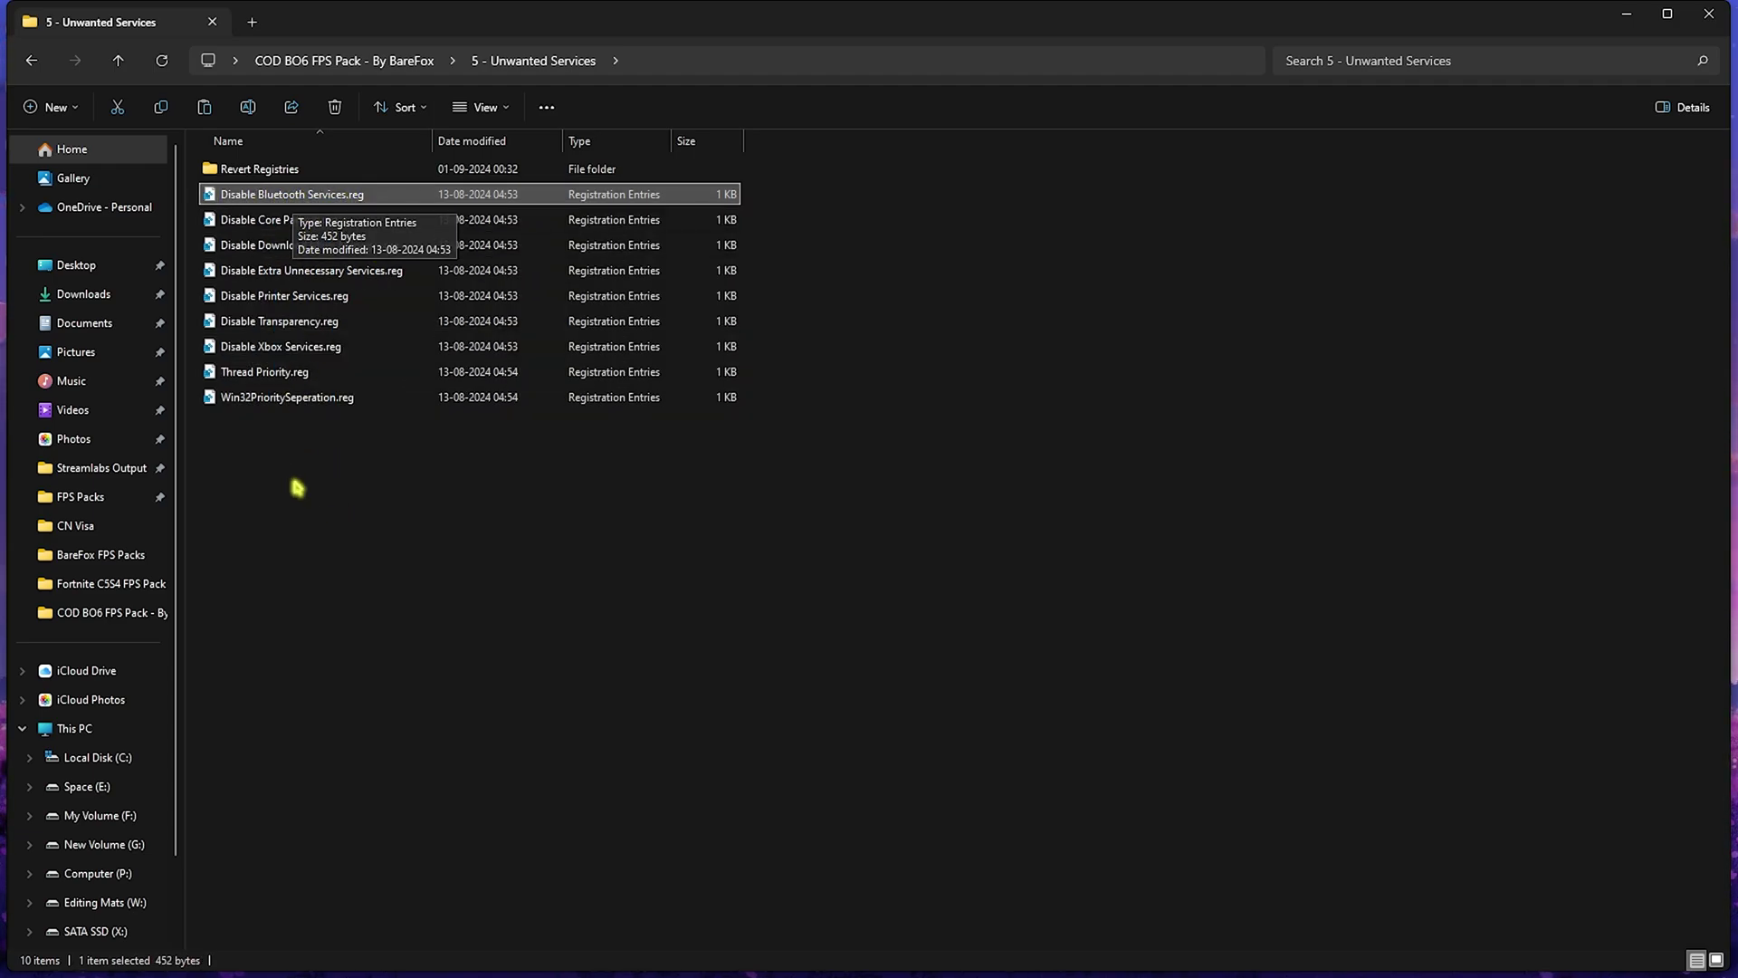
left_click_drag(401, 496, 259, 228)
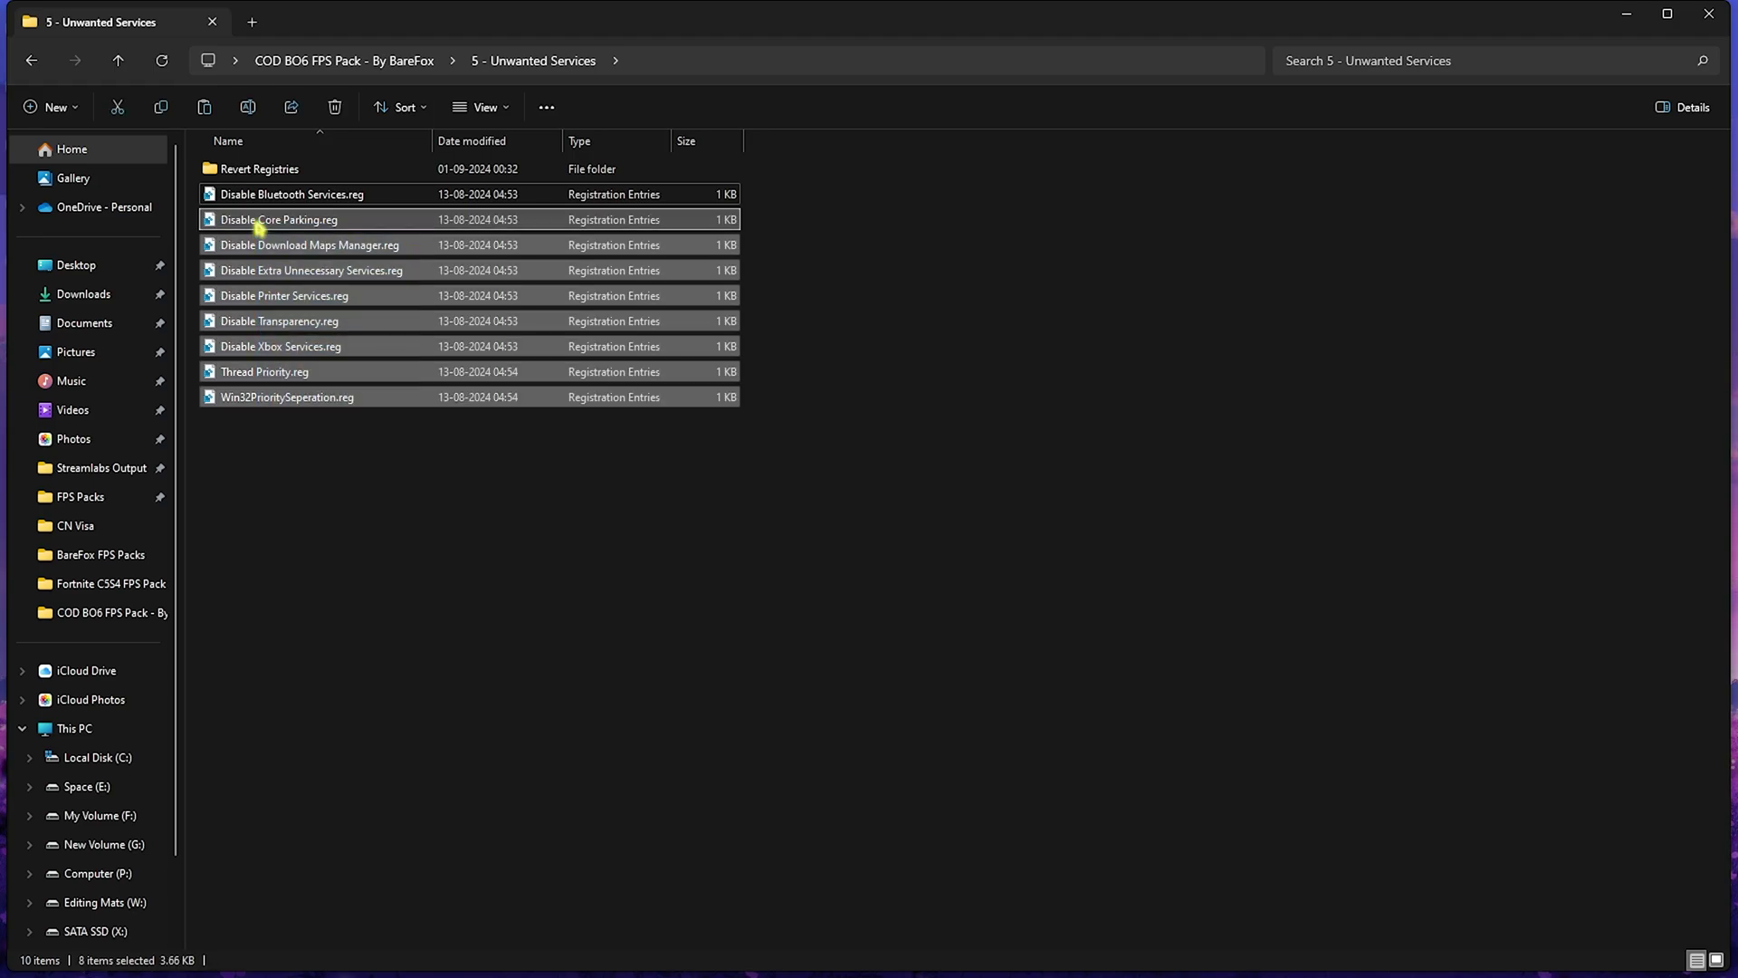
left_click(326, 508)
left_click_drag(372, 551, 283, 229)
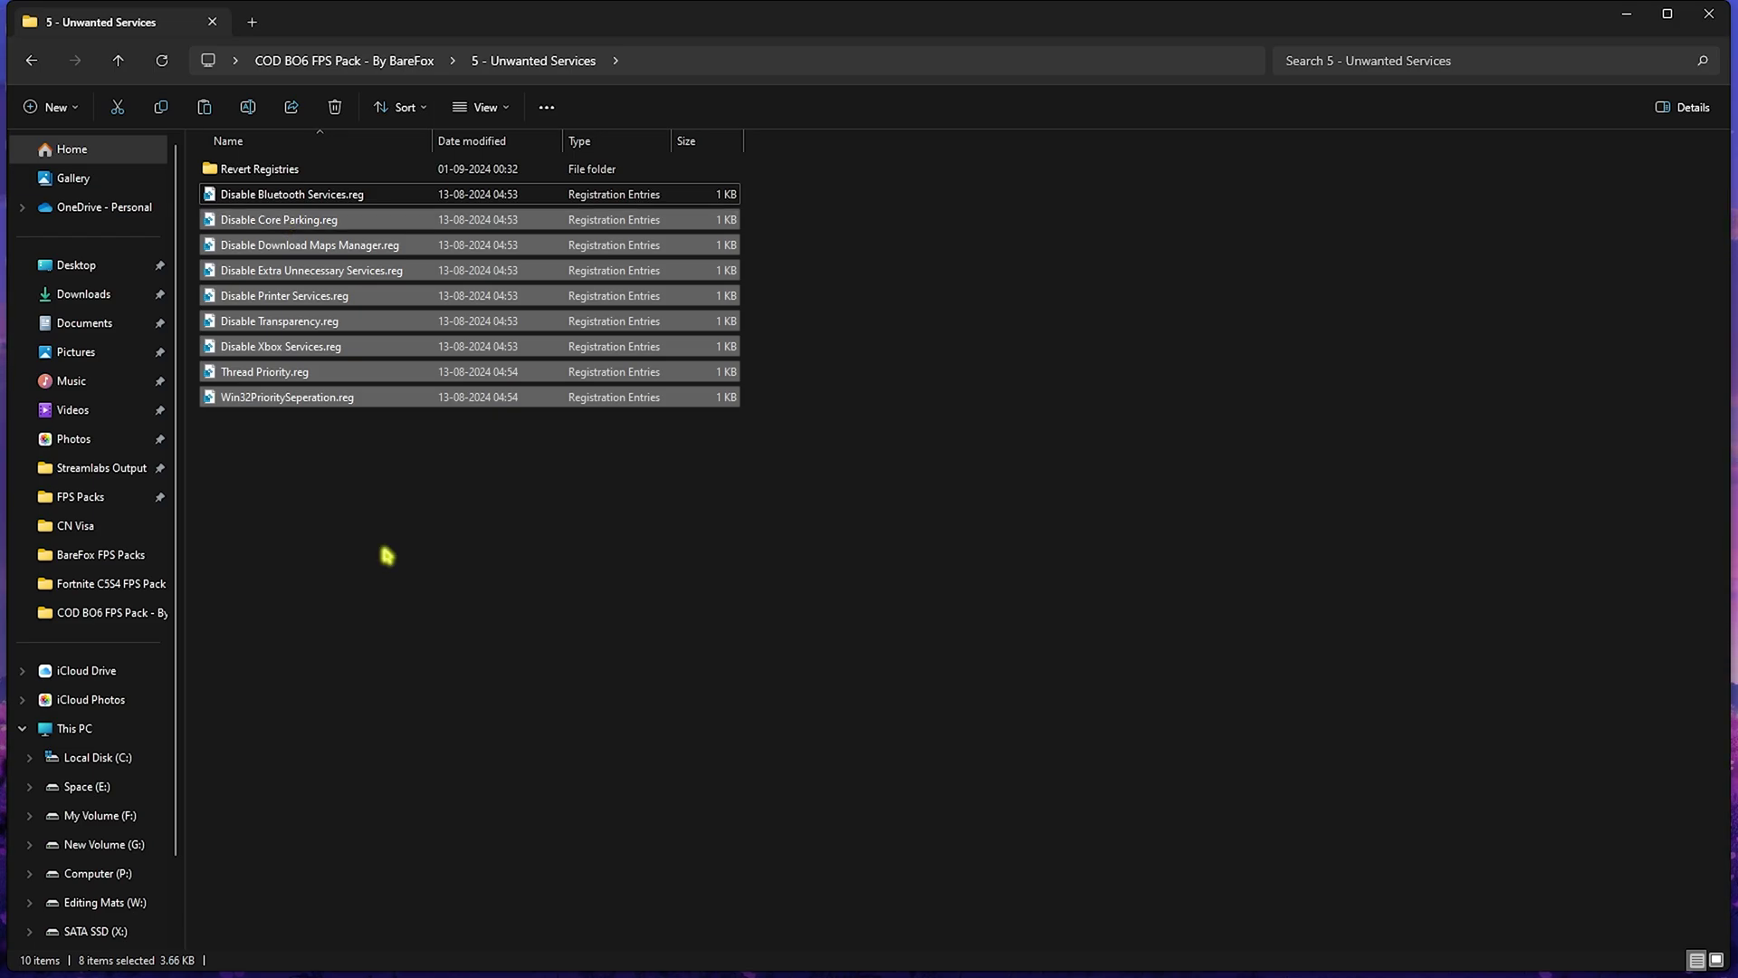
Review the Enable registry files in the Revert Registries folder and open the 6 - Power Plan Settings folder
double_click(281, 170)
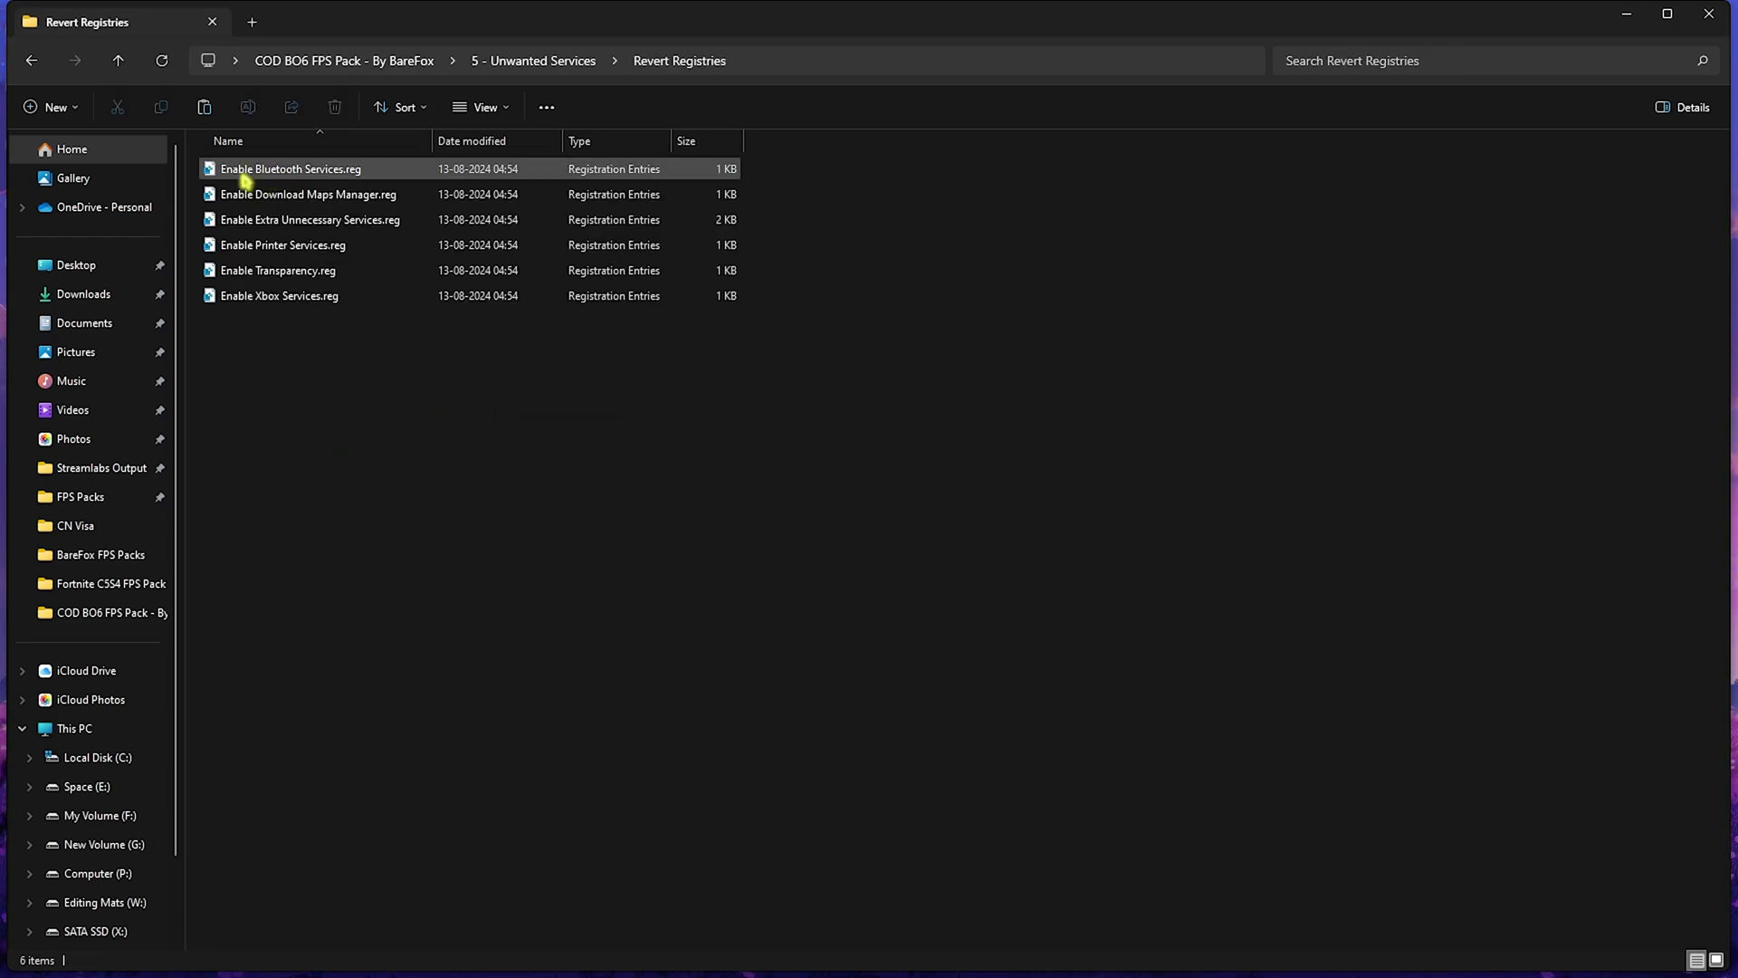
left_click_drag(312, 376, 306, 168)
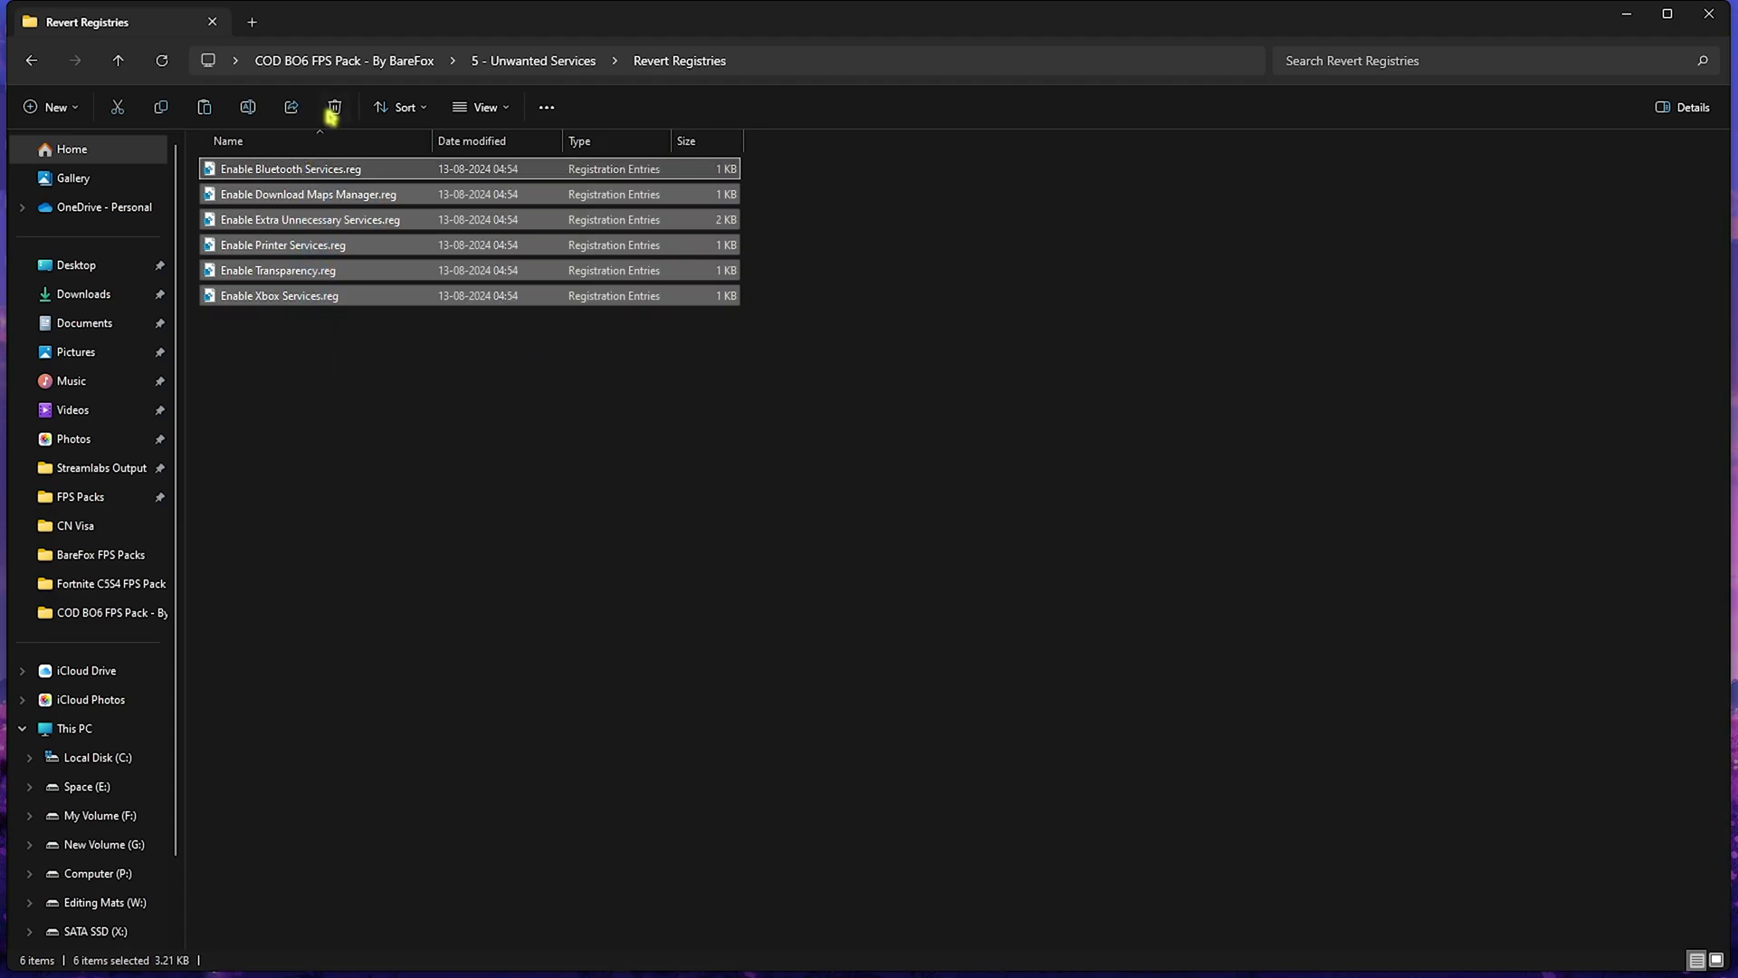
left_click(344, 61)
double_click(280, 295)
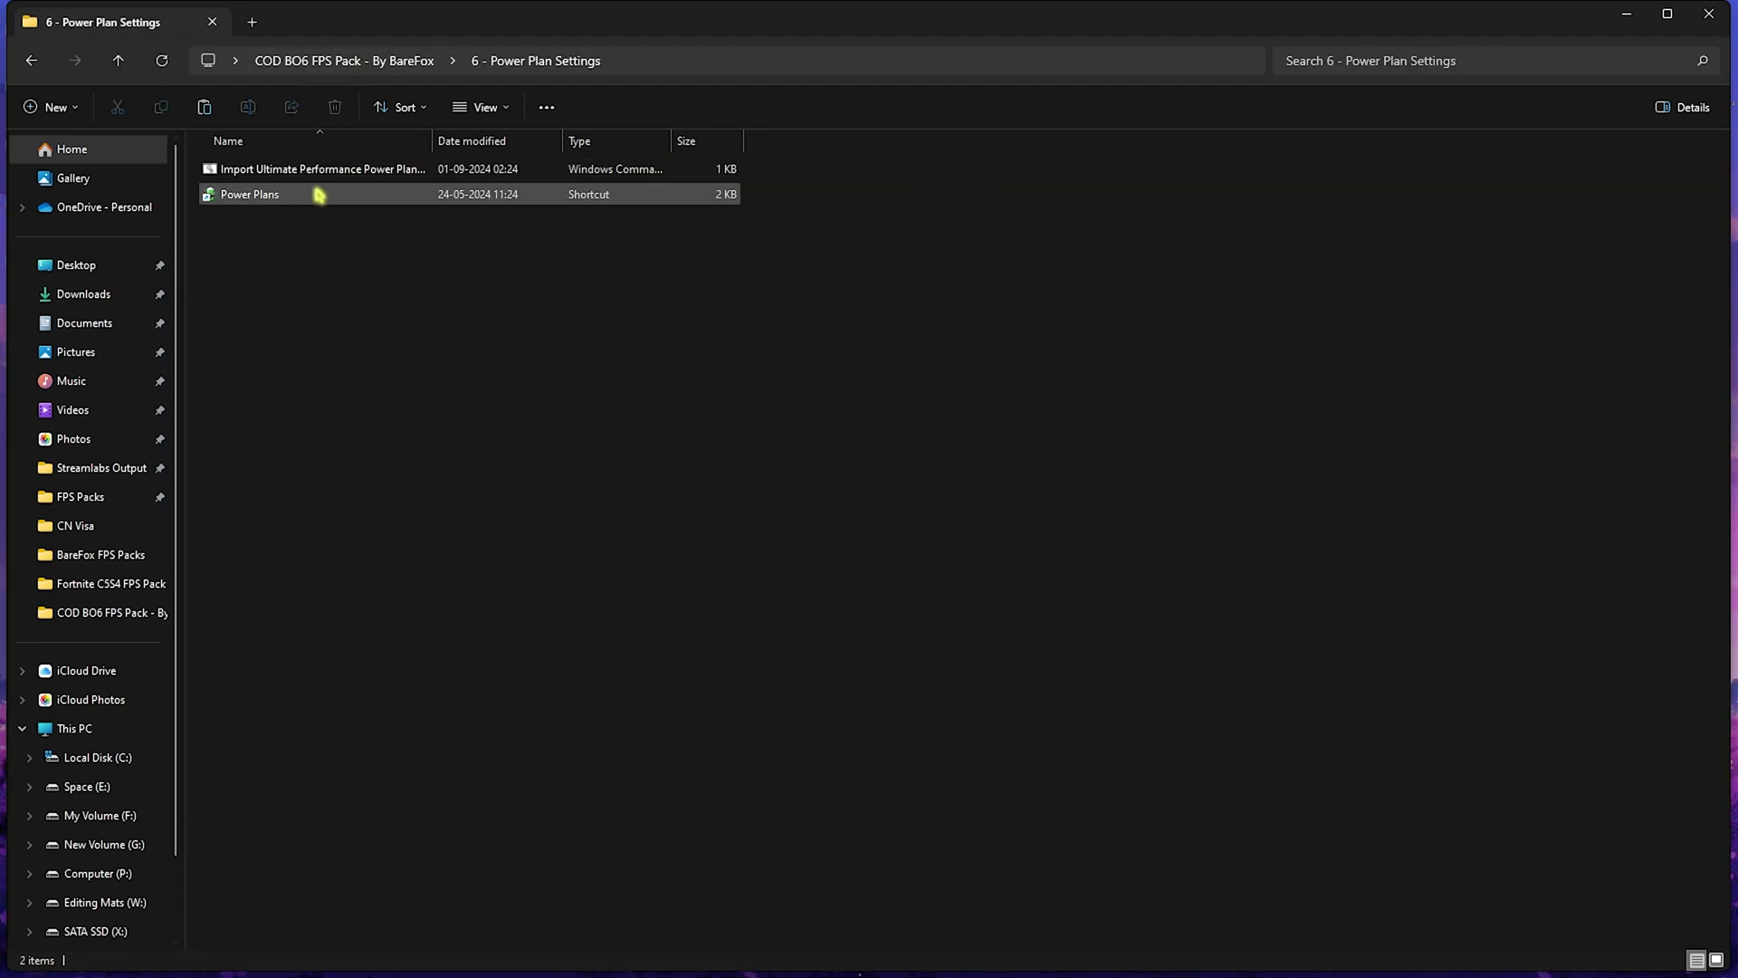
Check the script that imports the Ultimate Performance power plan and open the Power Plans shortcut
left_click(267, 171)
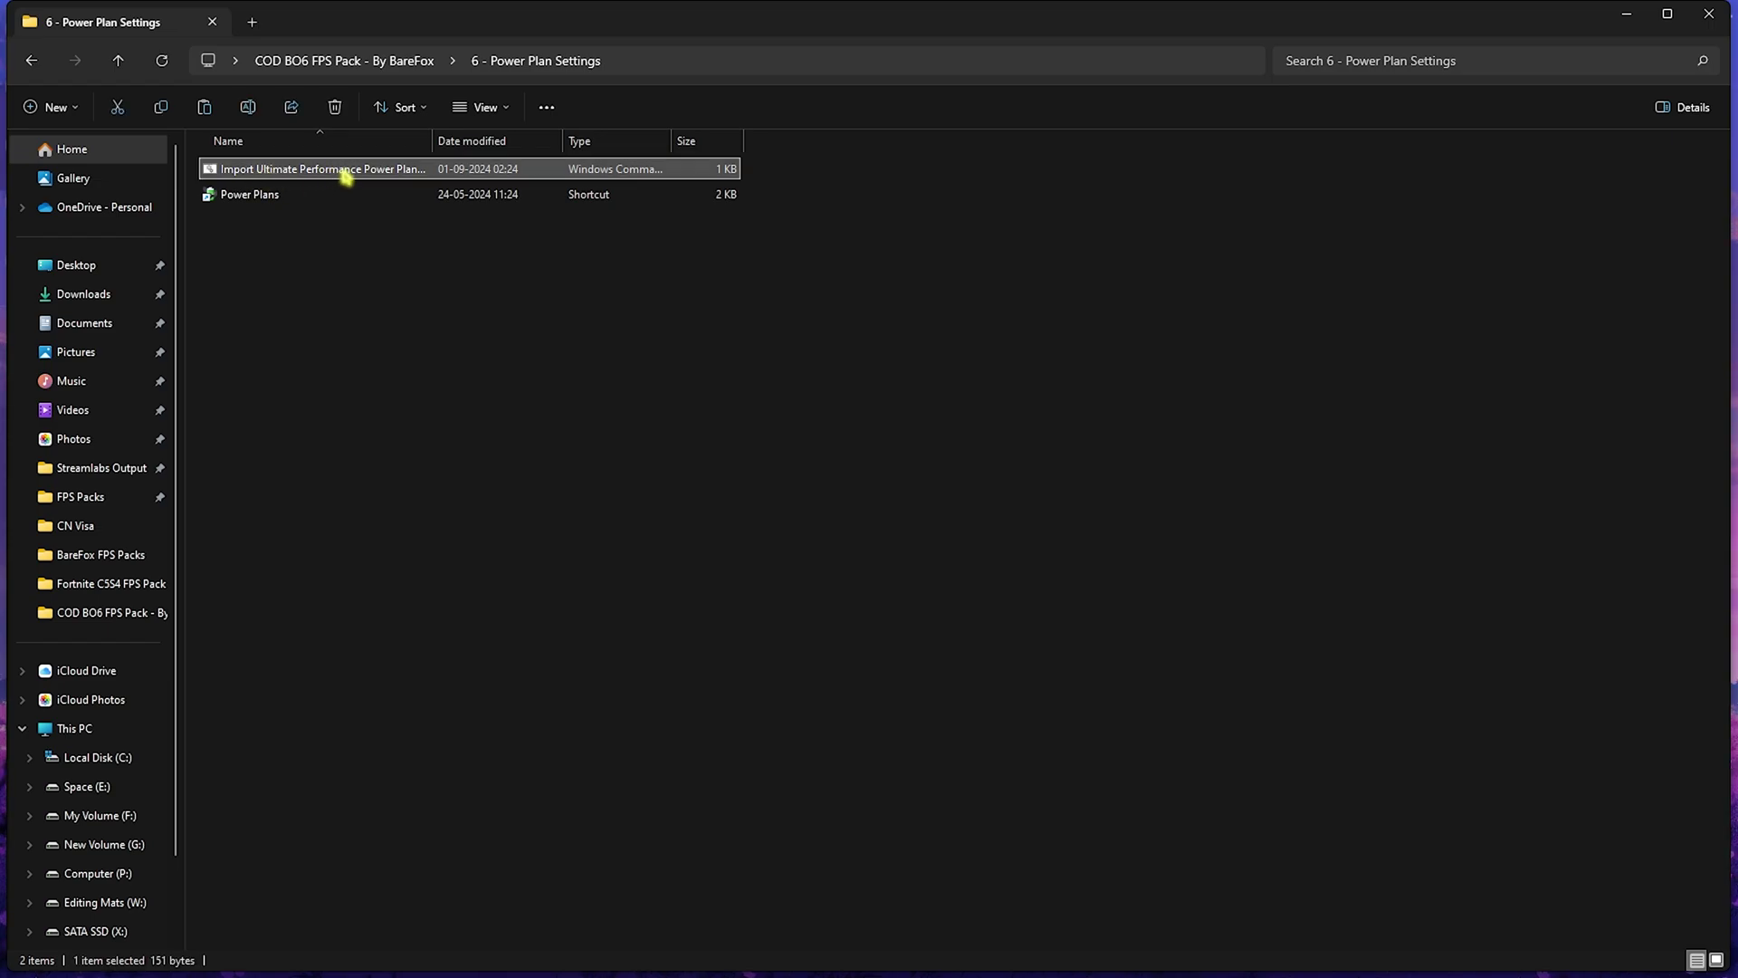
right_click(391, 173)
left_click(313, 293)
left_click(316, 296)
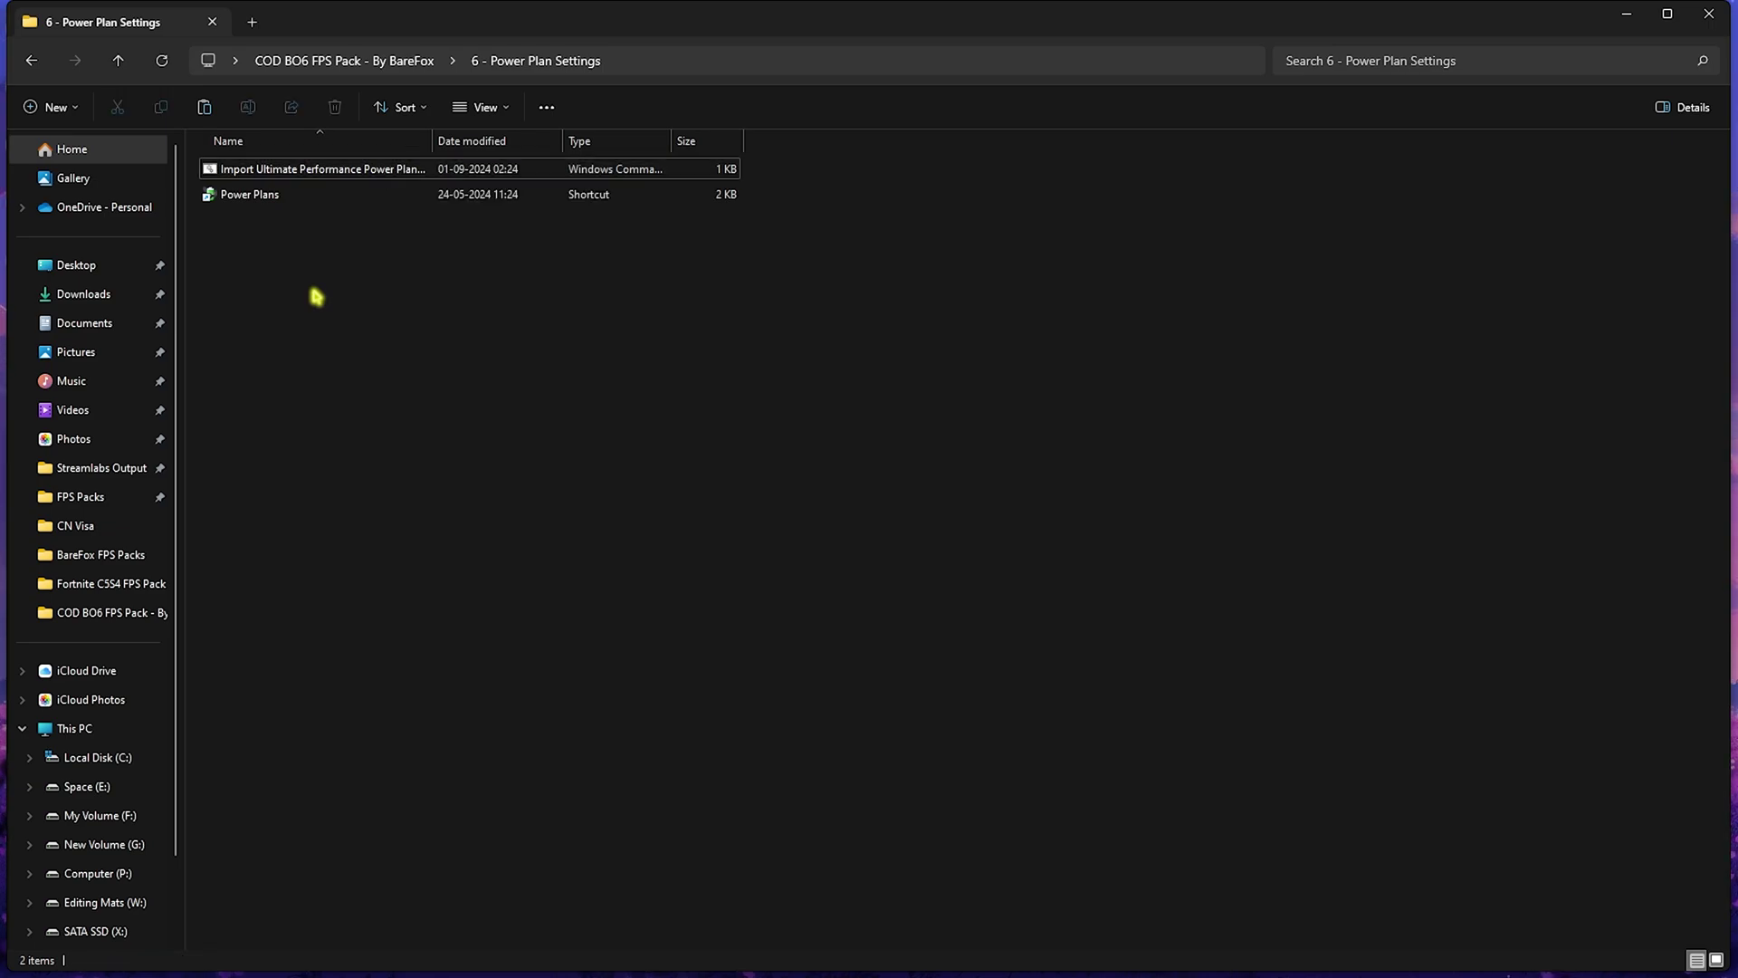
double_click(243, 197)
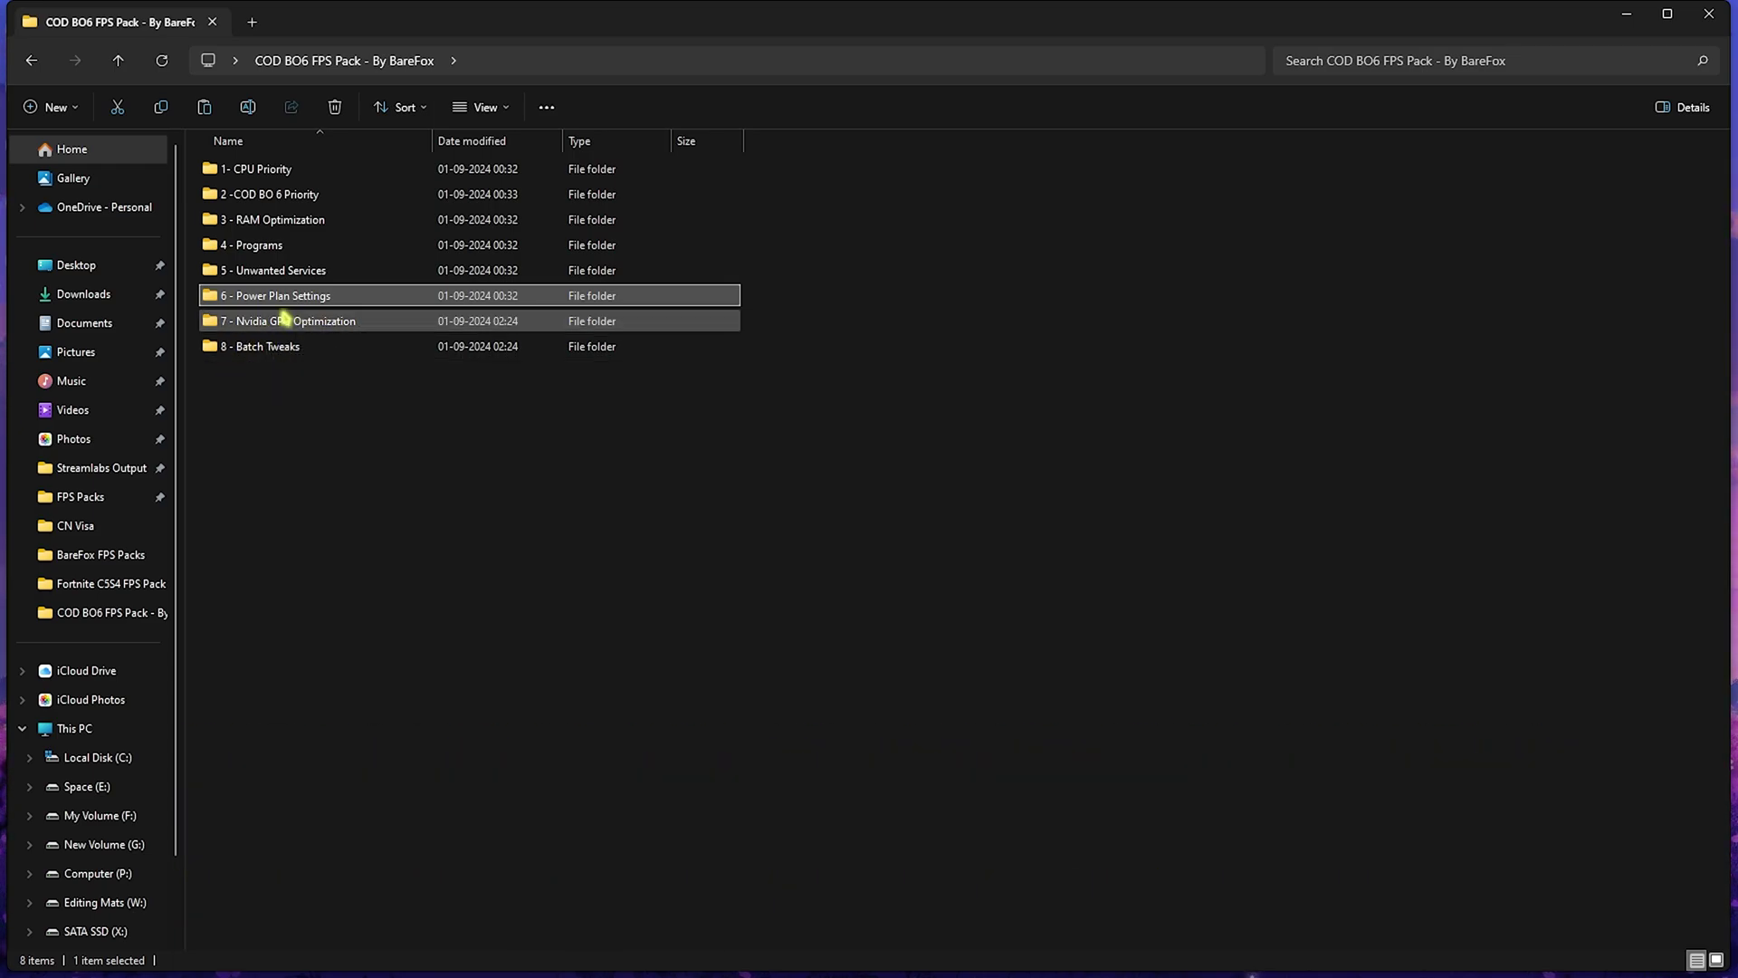
Open the 7 - Nvidia GPU Optimization folder and select its three registry files, Disable GPU Energy Driver.reg through Nvidia SFIO High Priority.reg
double_click(271, 322)
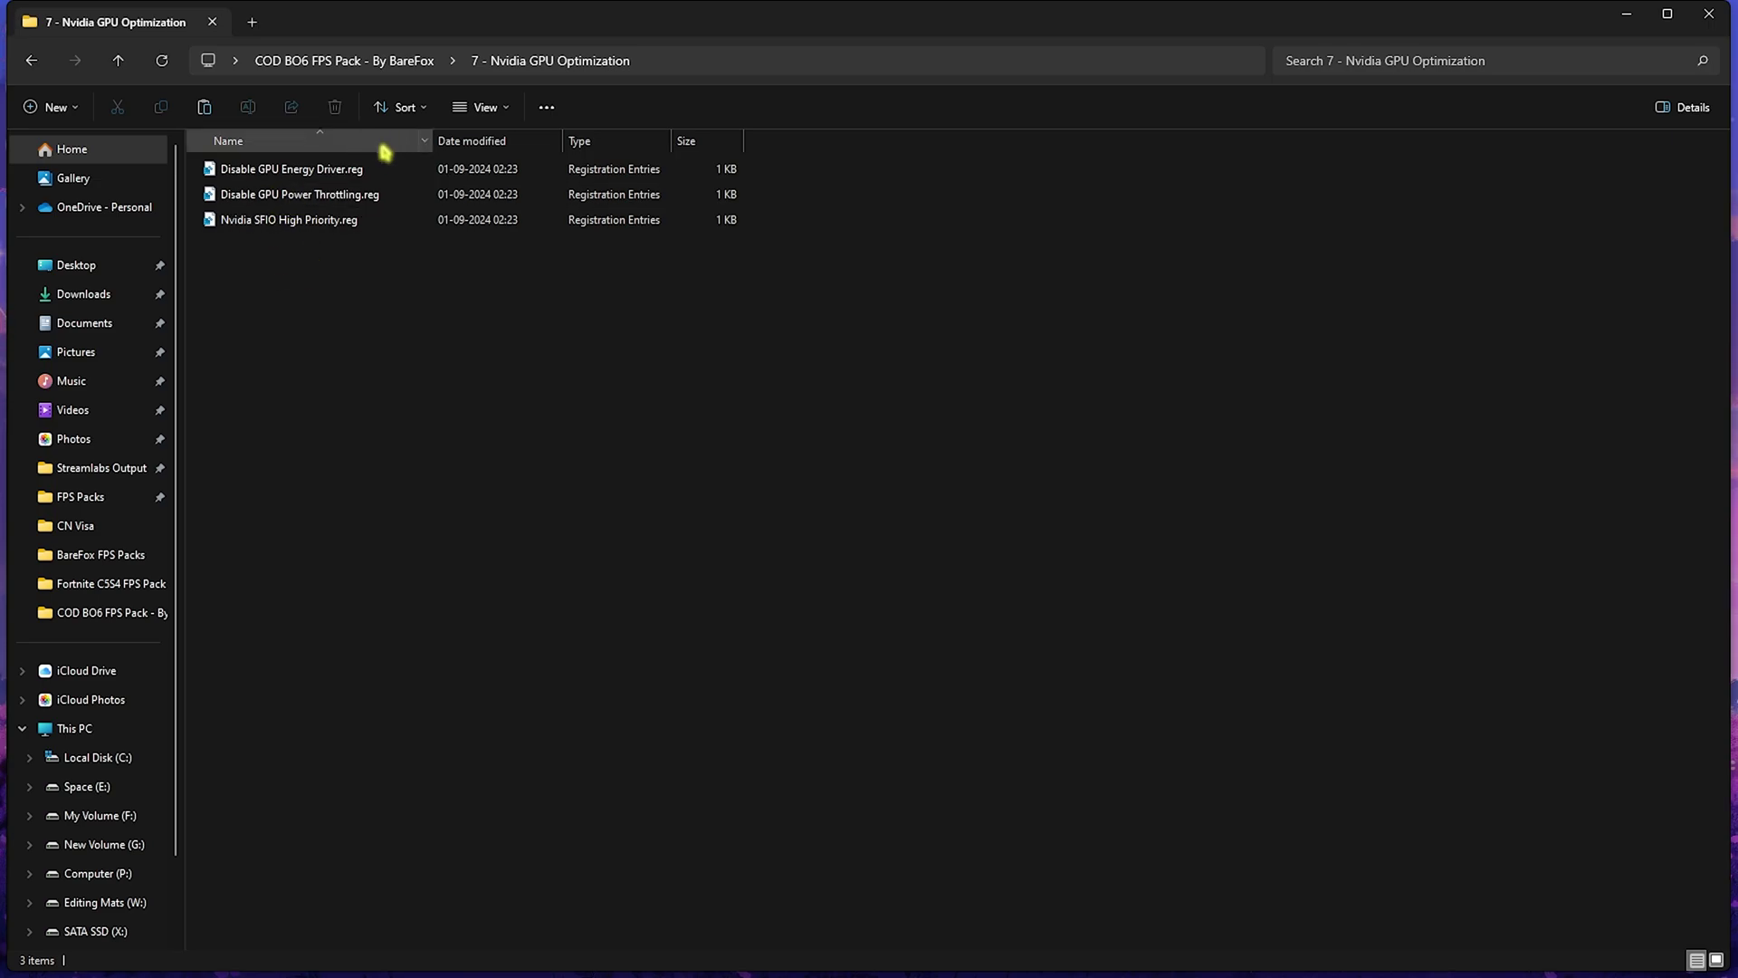
left_click_drag(337, 283, 273, 169)
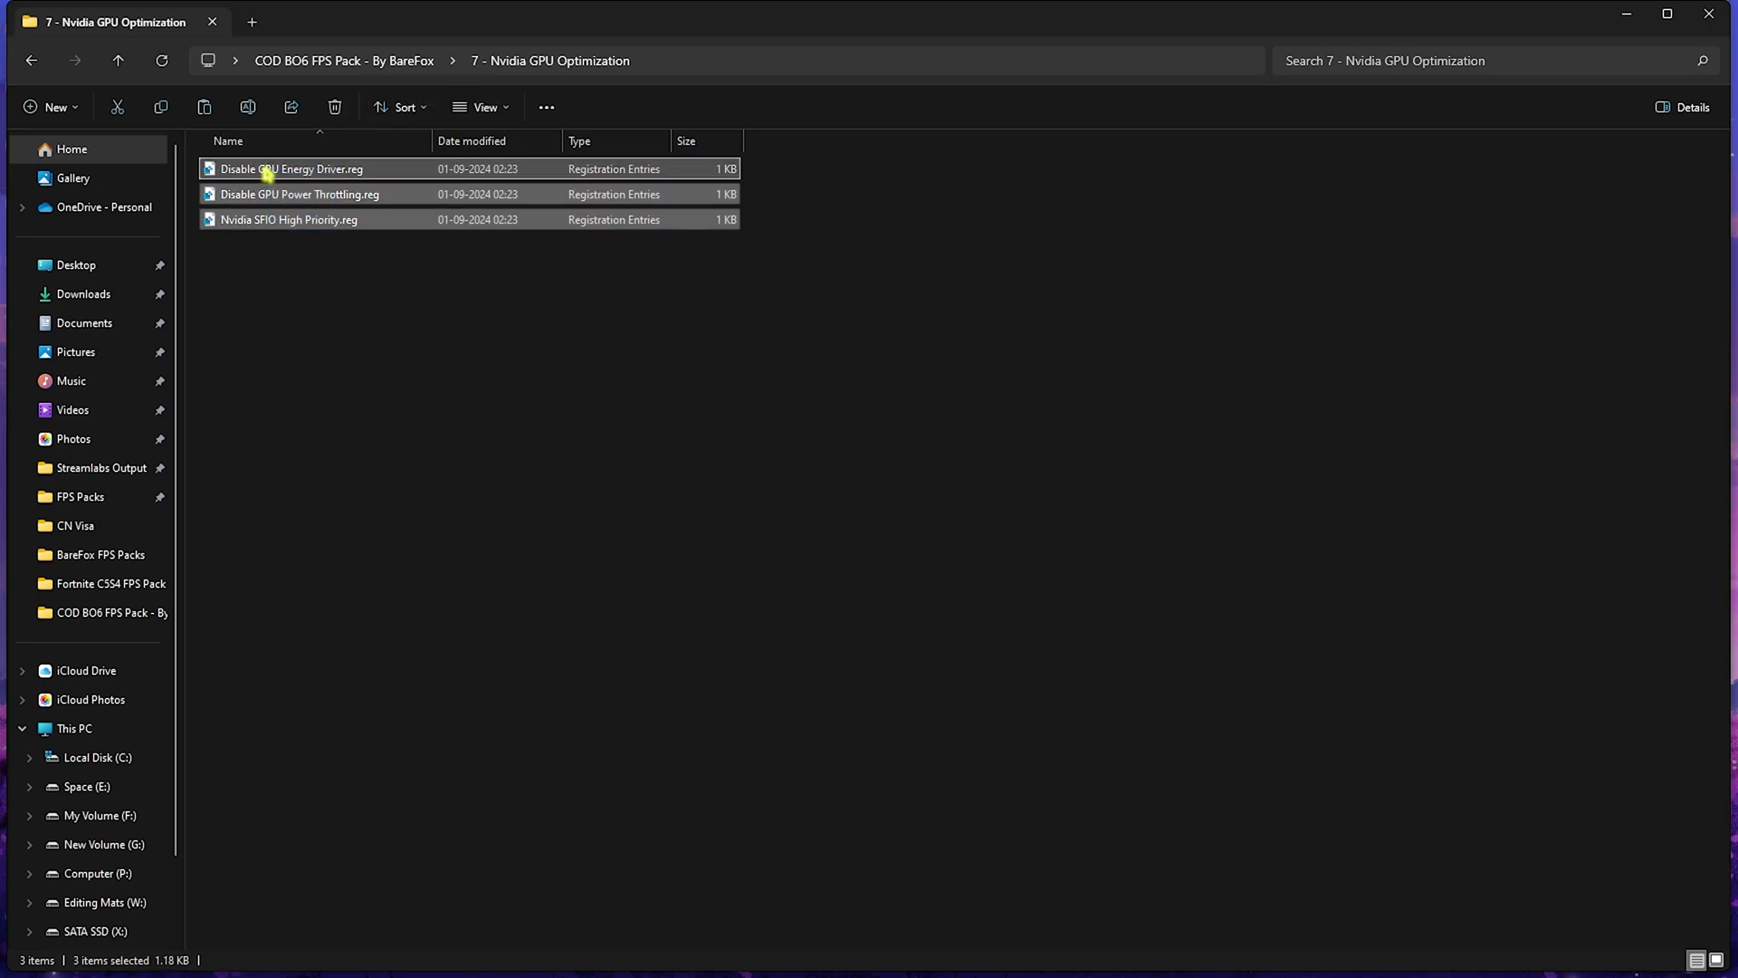
left_click(441, 302)
left_click_drag(441, 301, 308, 167)
left_click(283, 284)
left_click(271, 177)
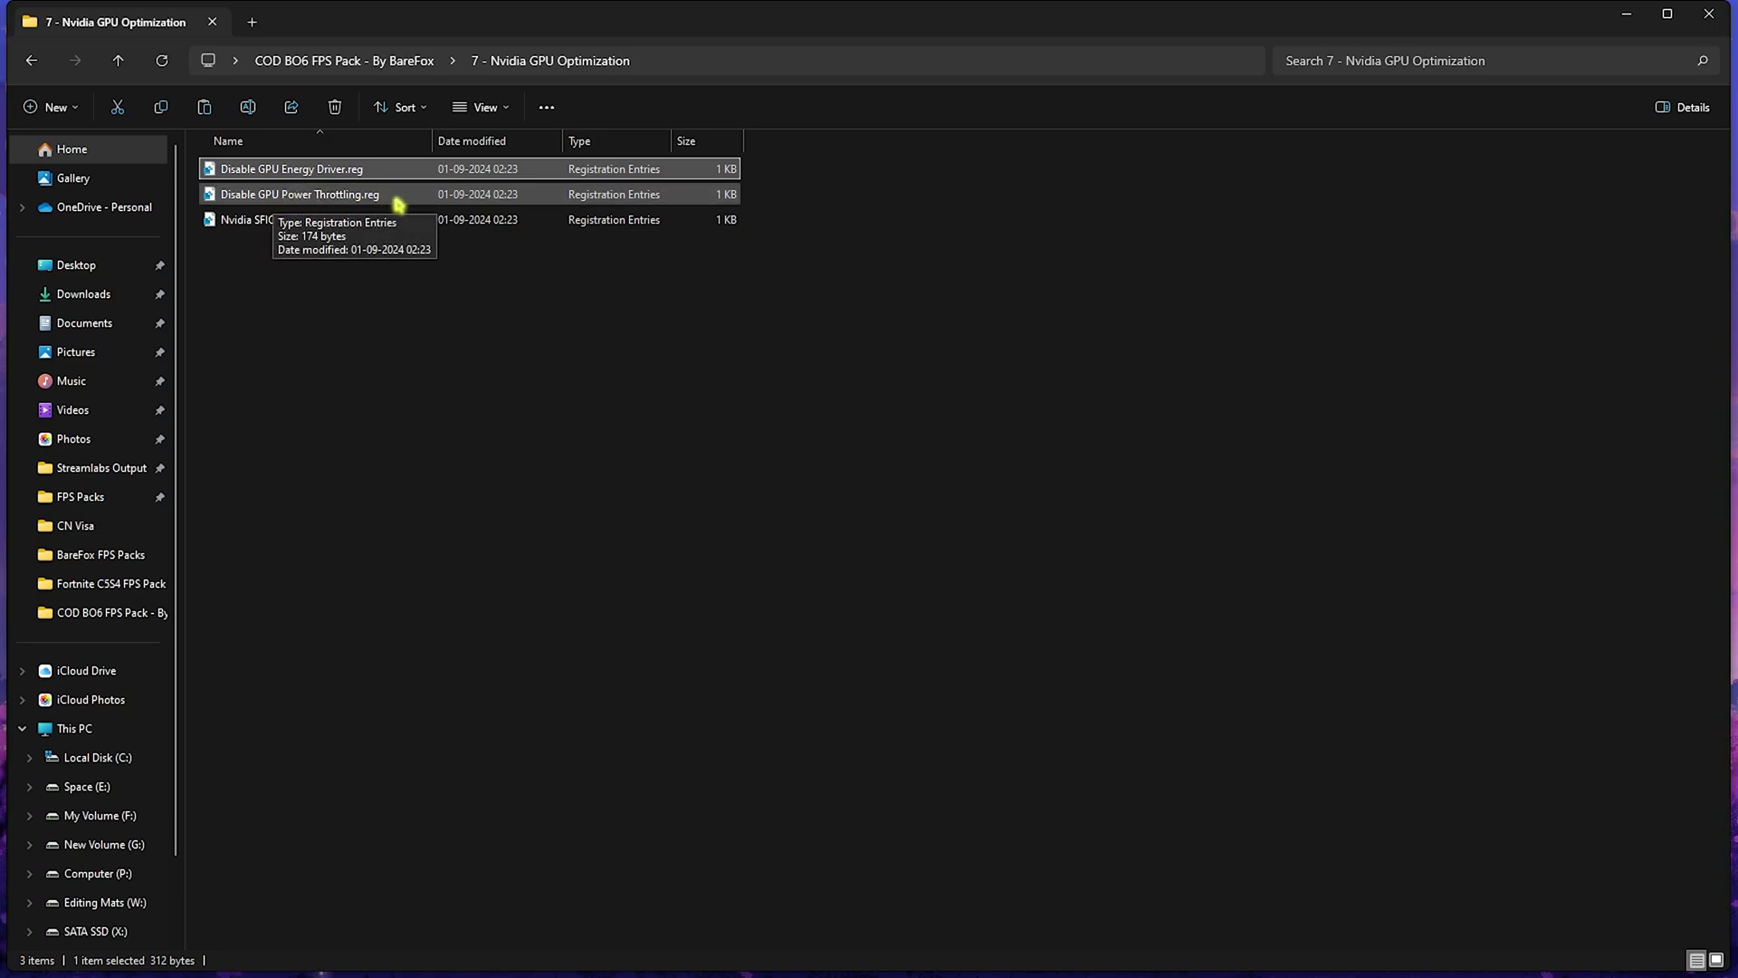
left_click(337, 262)
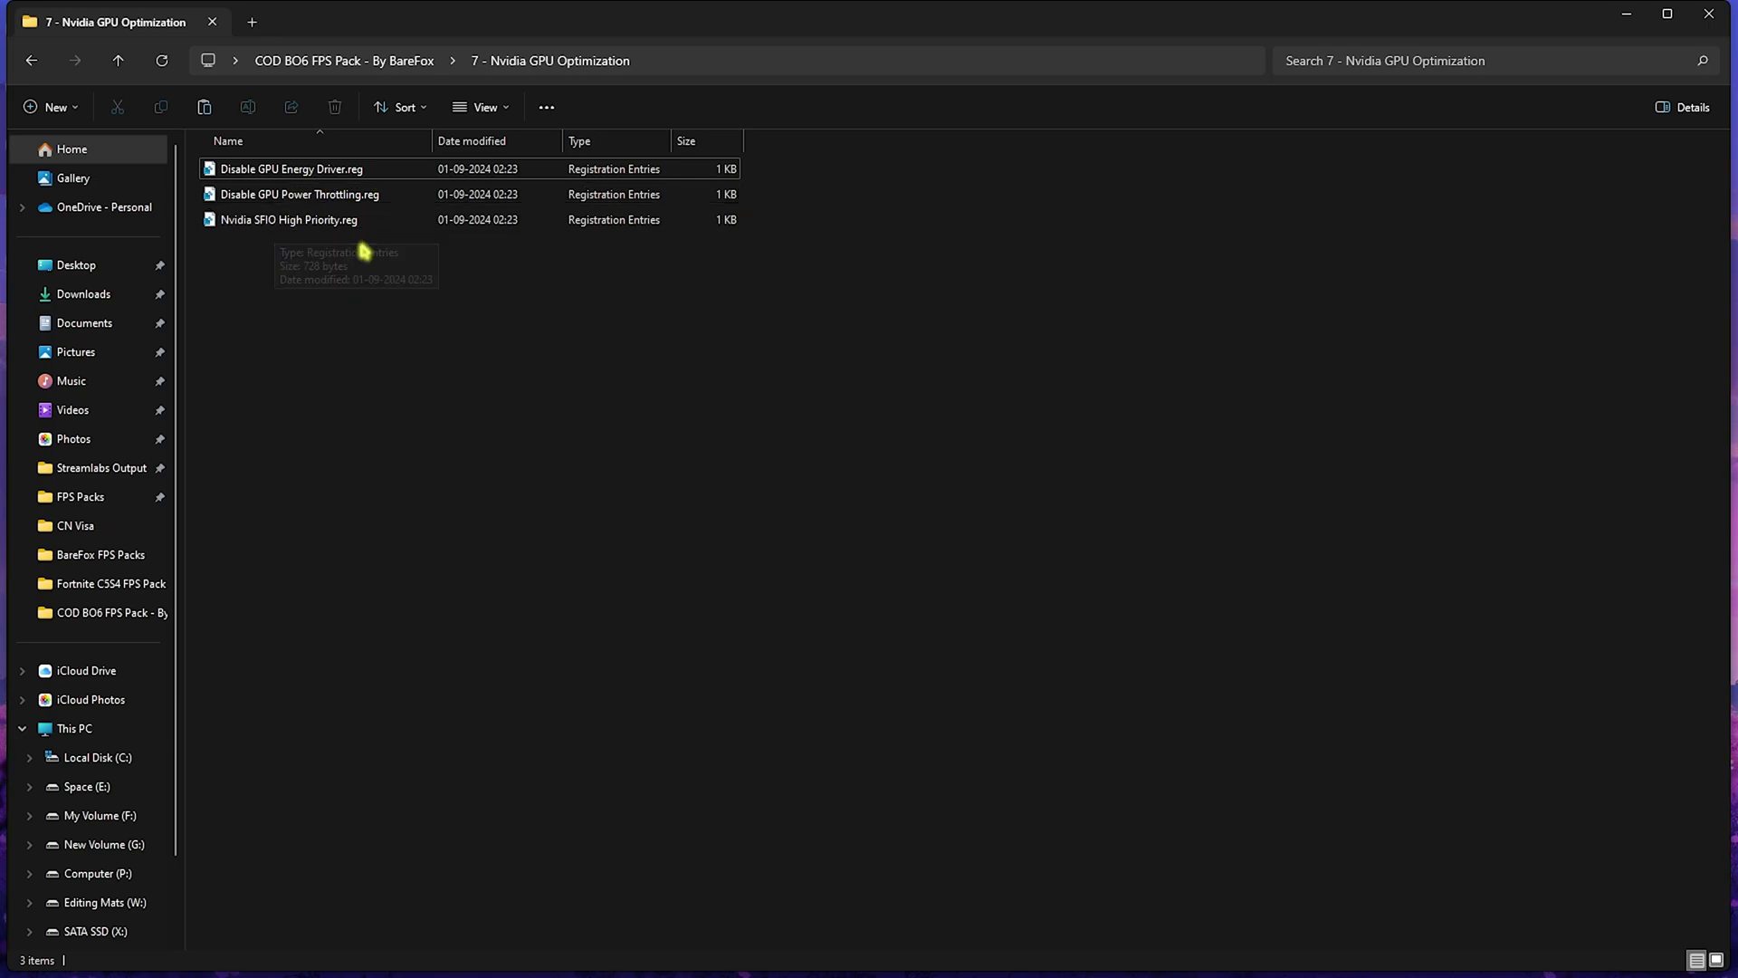
left_click_drag(366, 291, 332, 156)
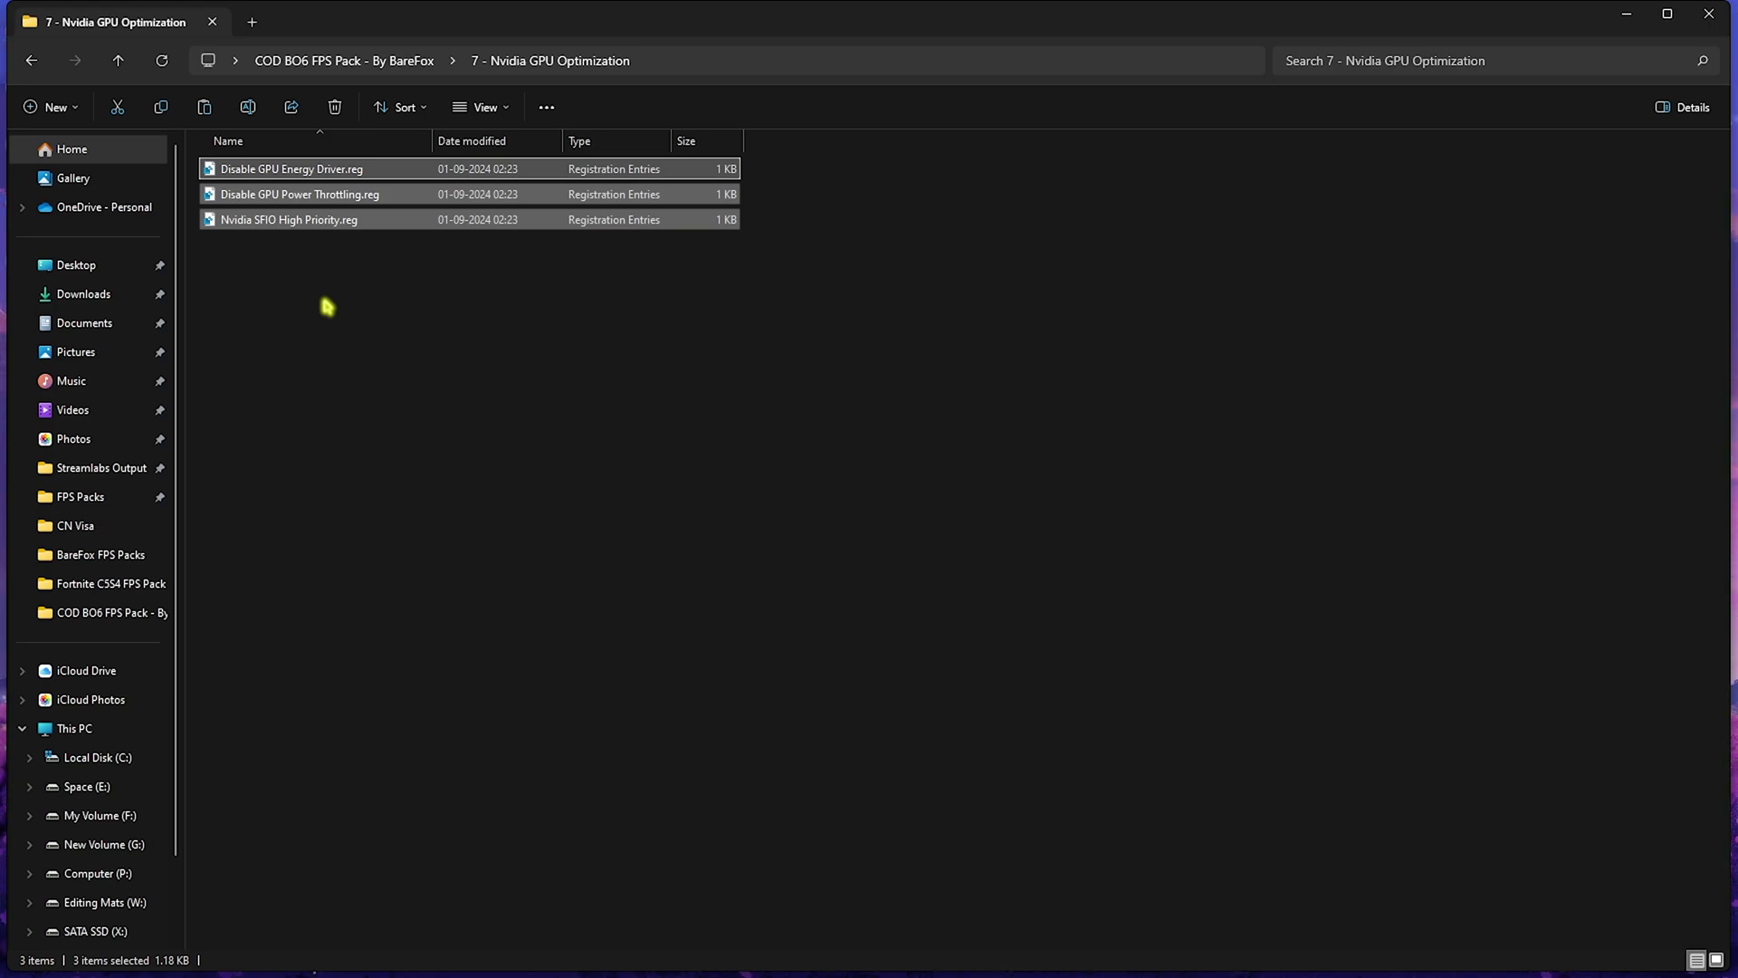
Open the 8 - Batch Tweaks folder and review the commands in BCD Tweaks.cmd in Notepad, closing it when done
key("alt+Left")
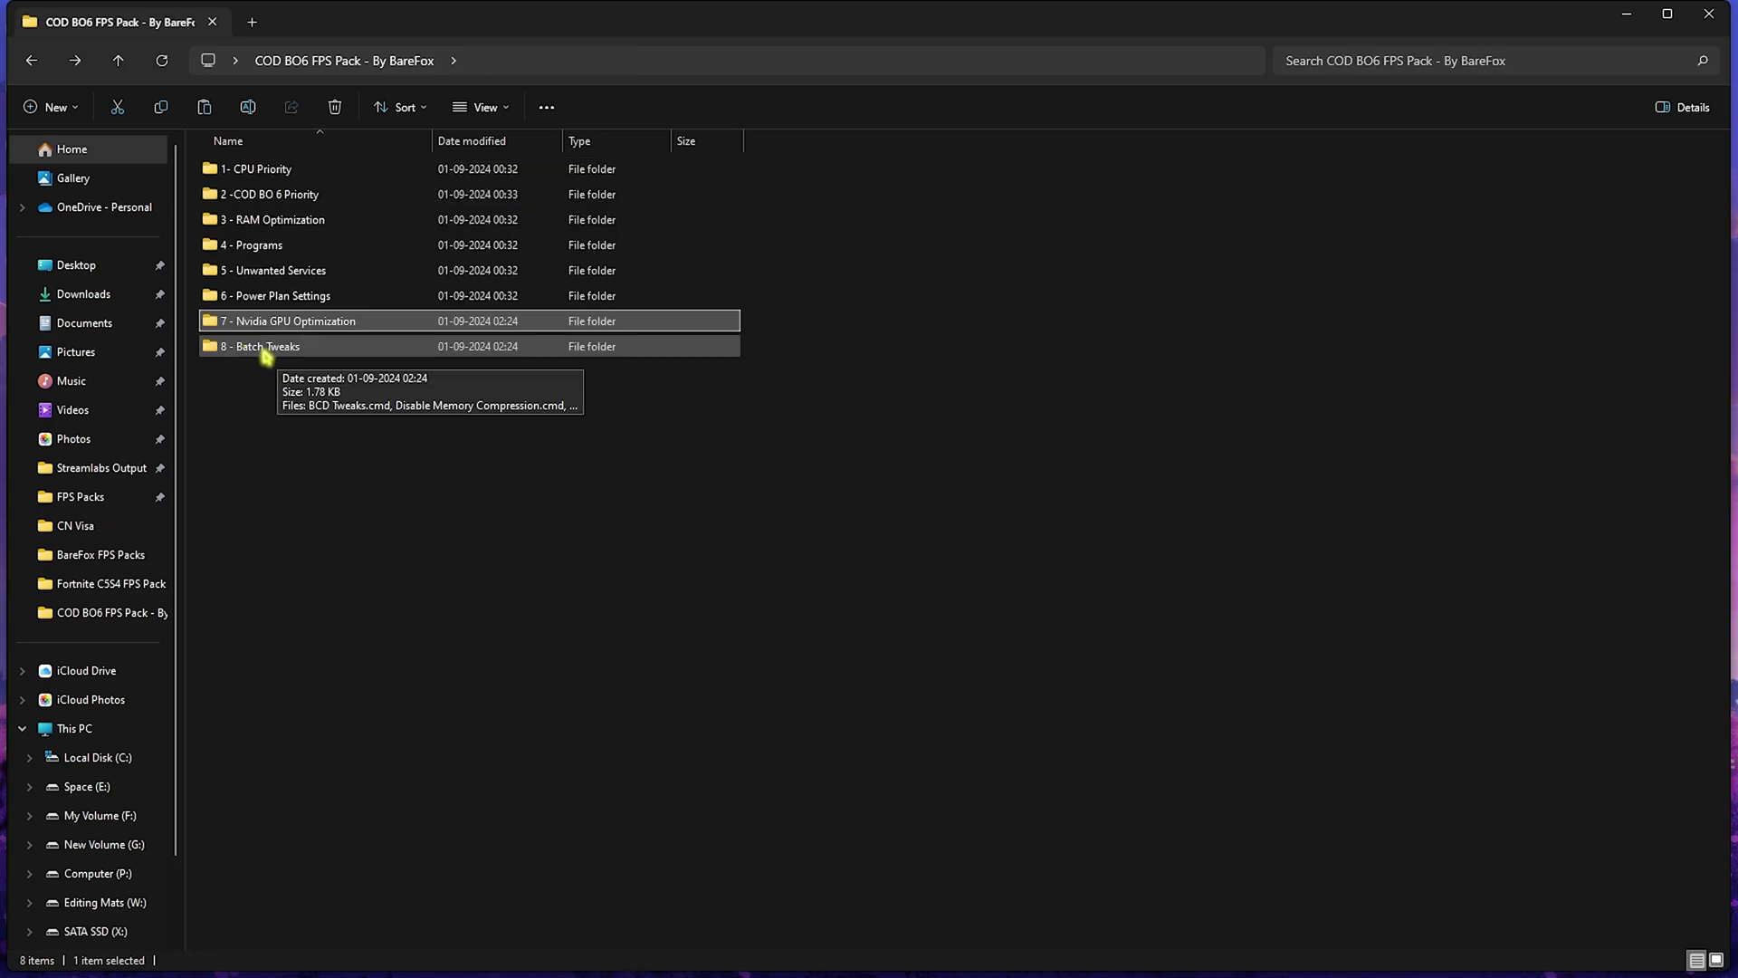
double_click(270, 348)
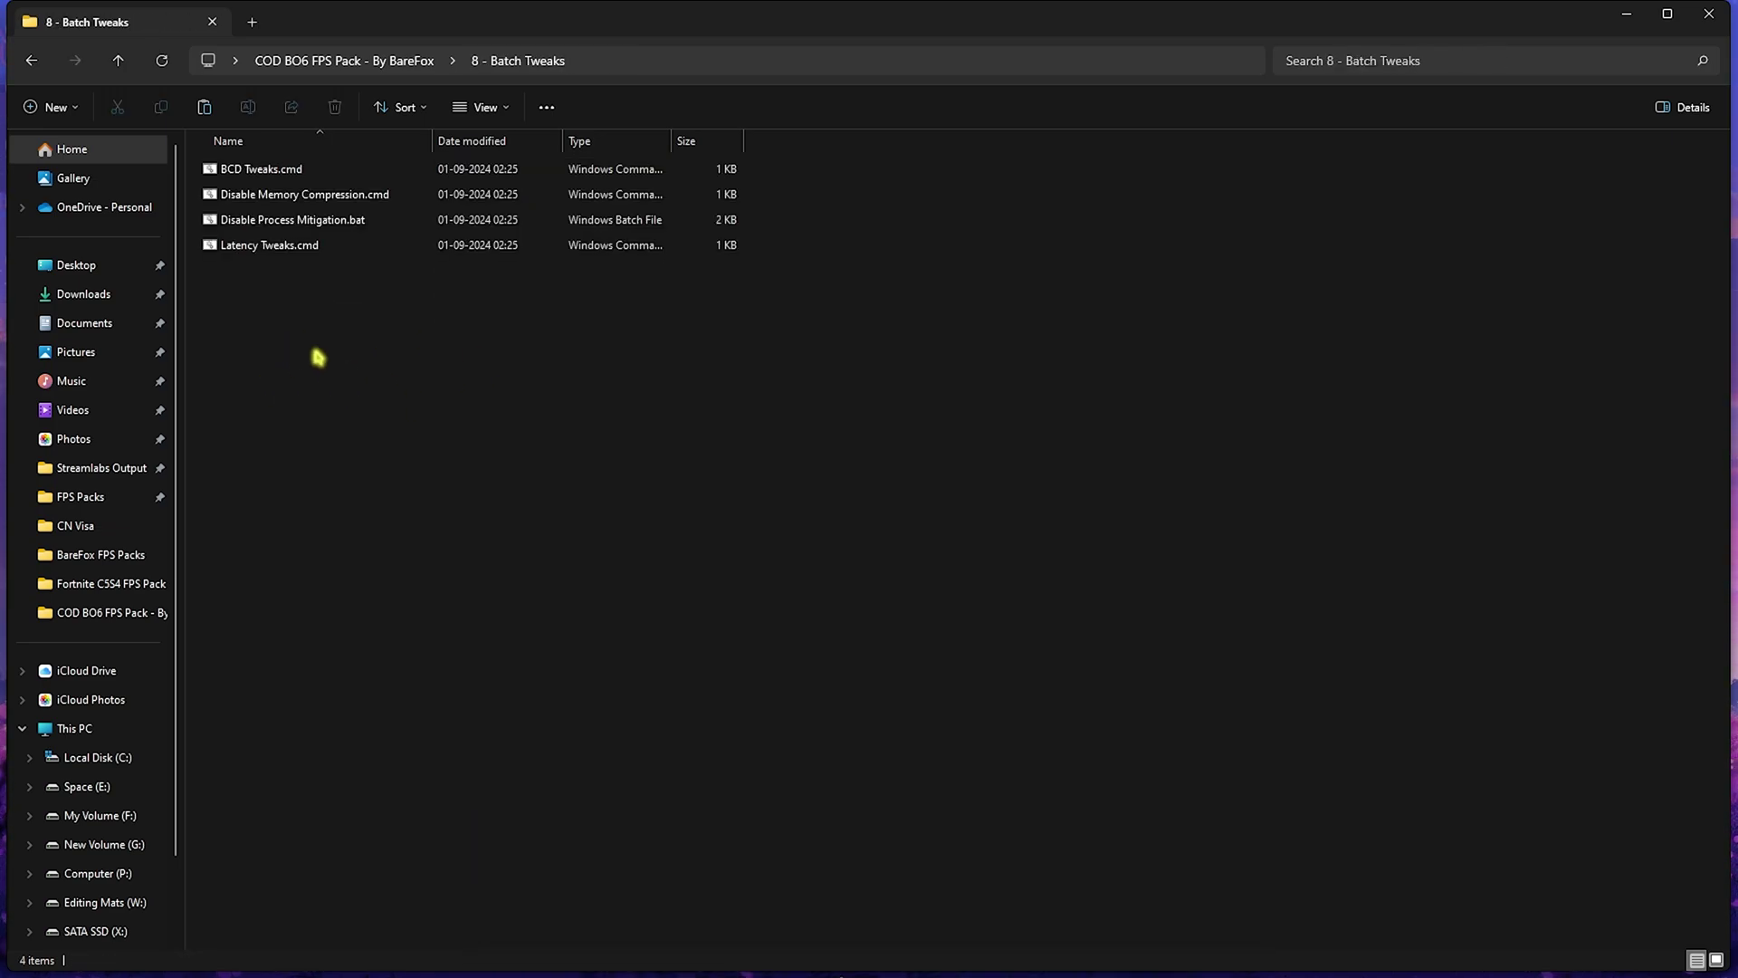
right_click(267, 172)
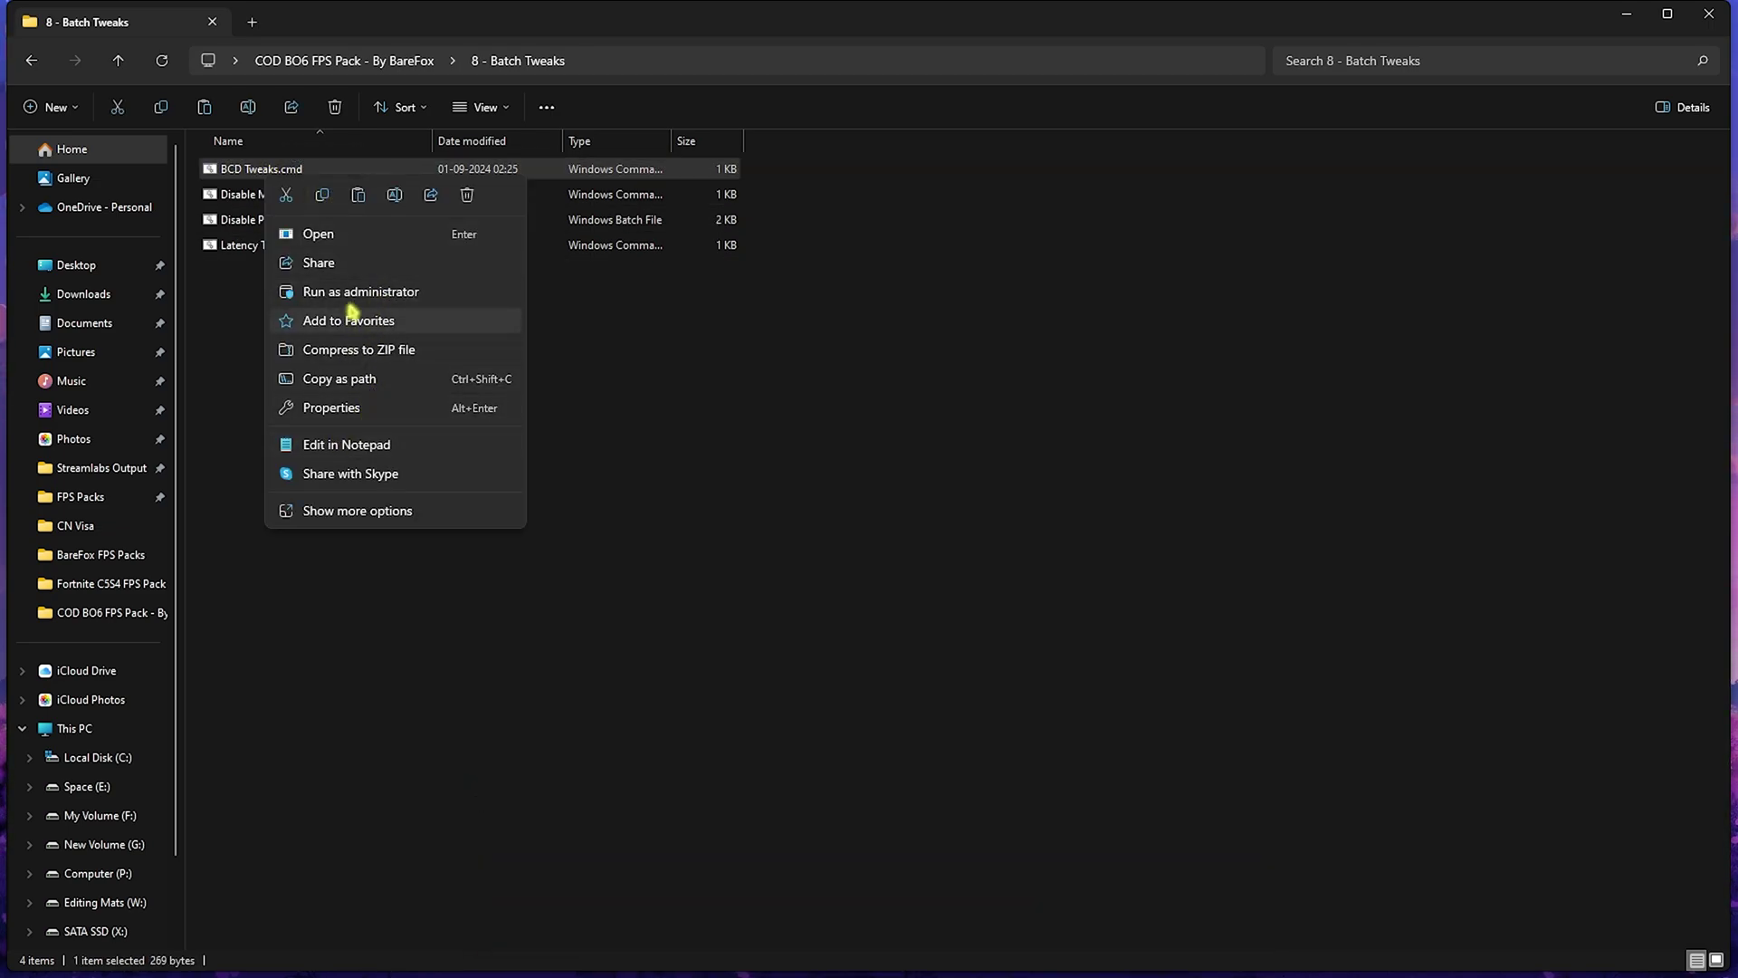
left_click(347, 445)
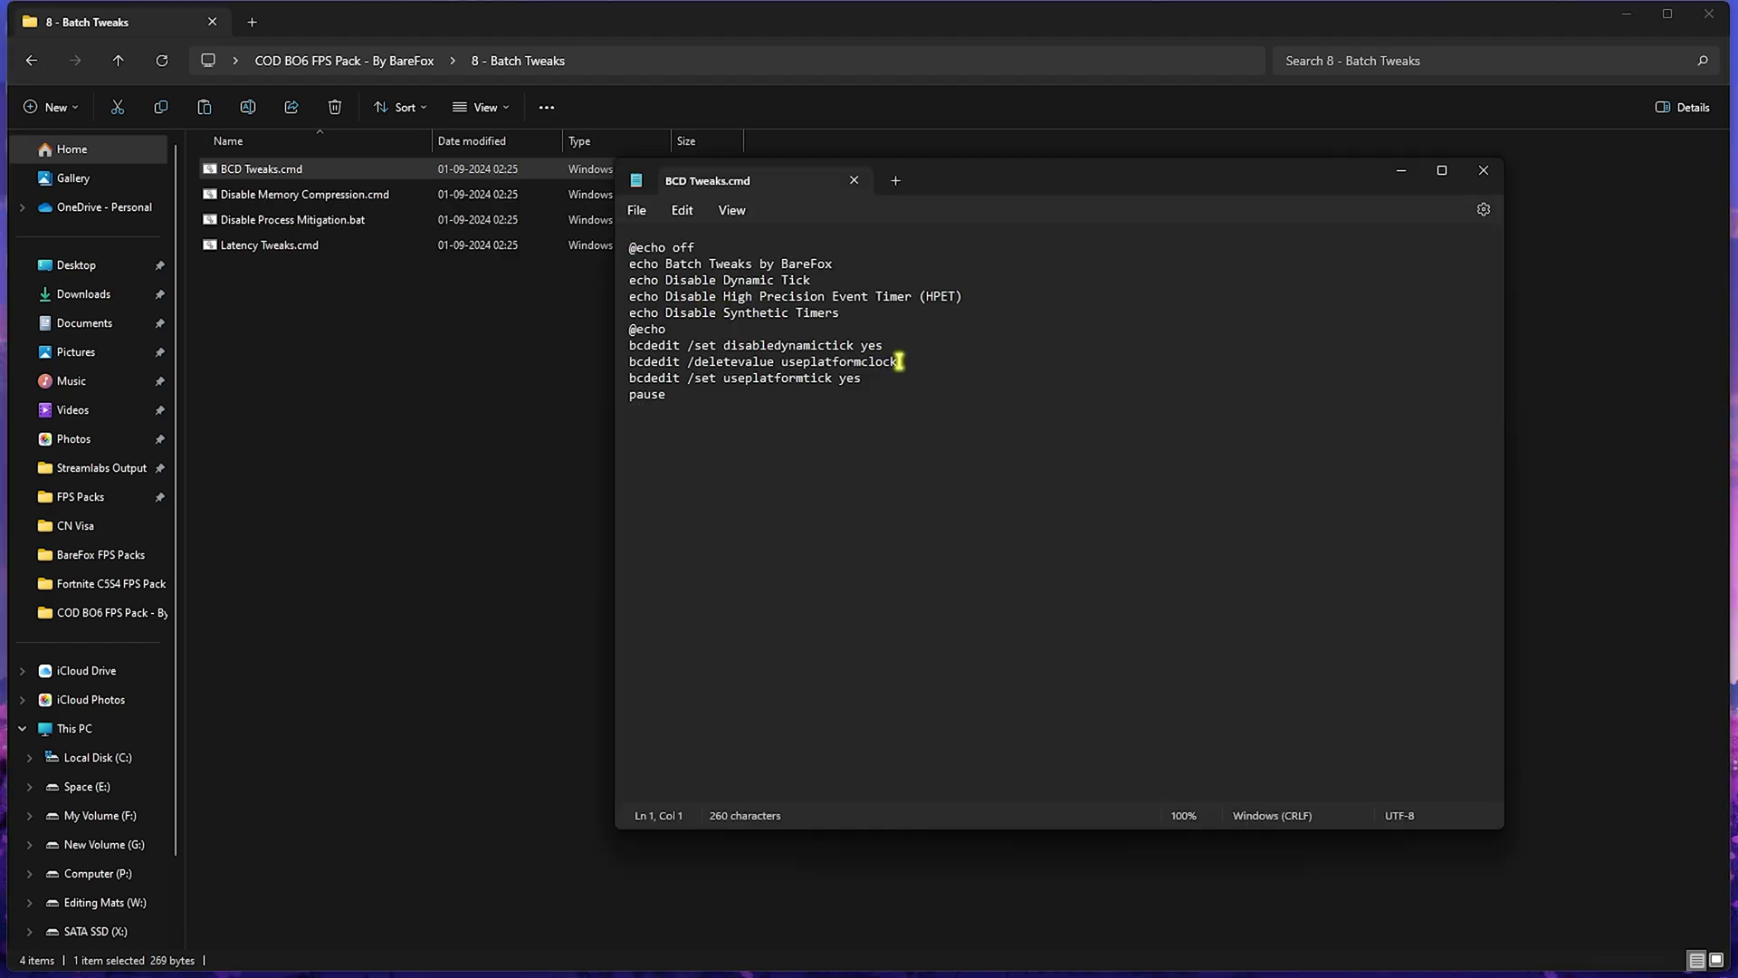
left_click_drag(900, 380, 633, 269)
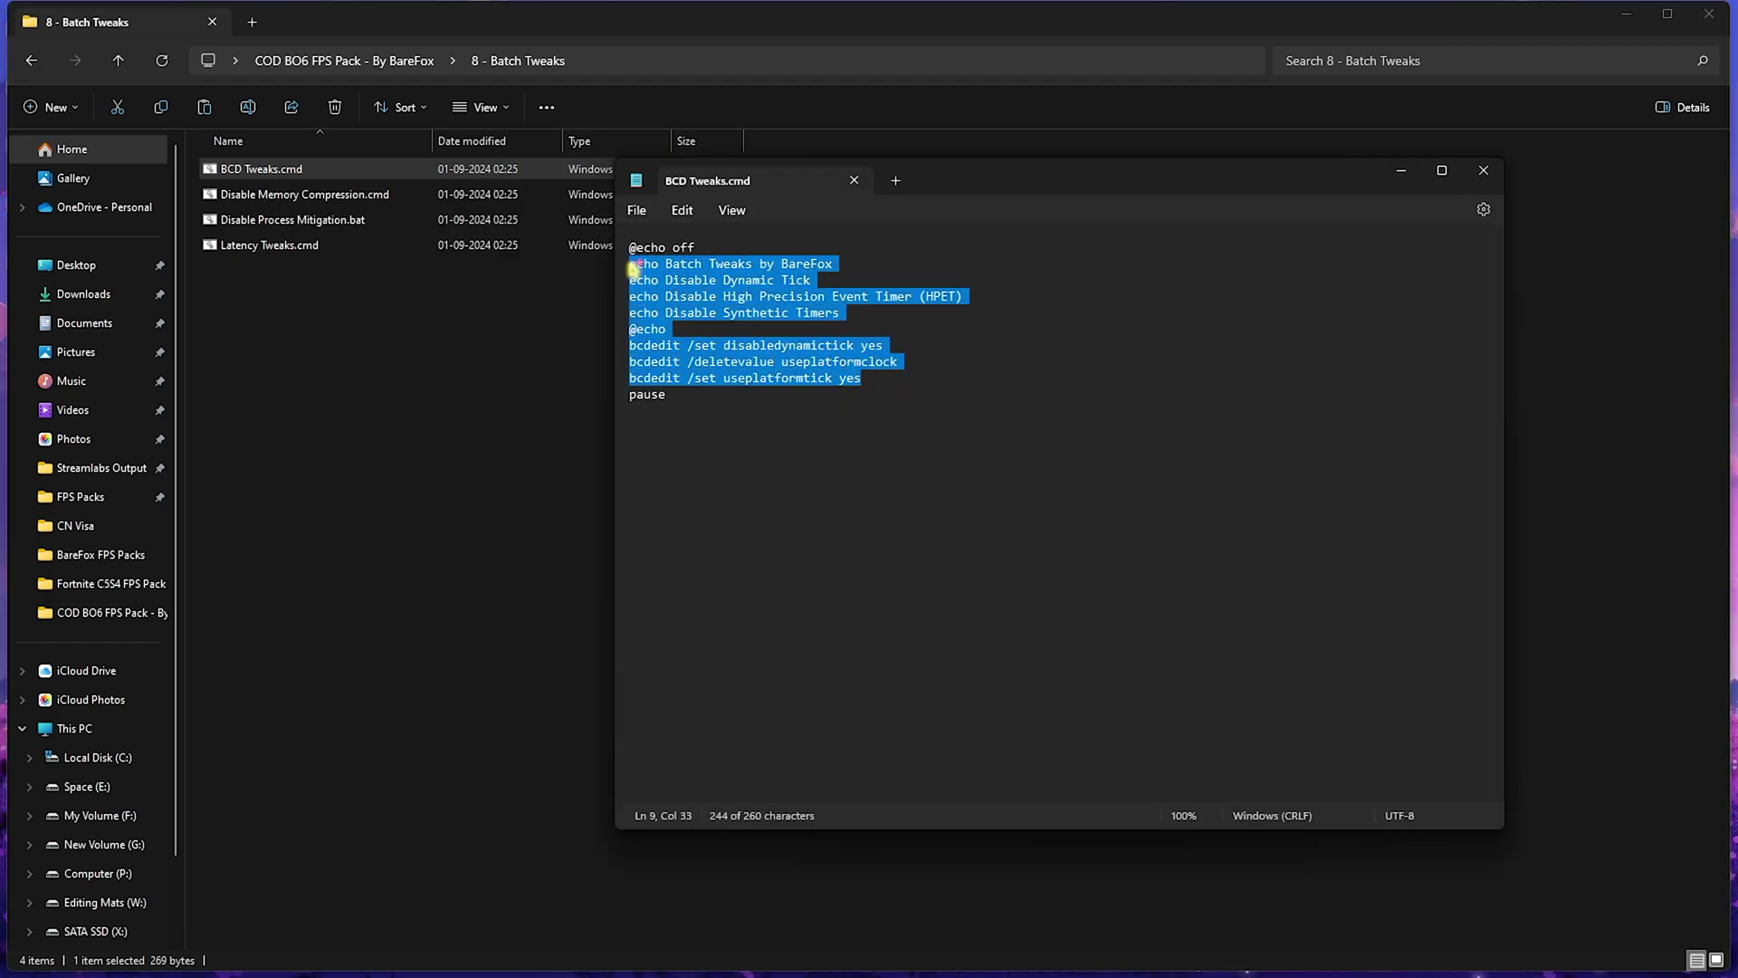
left_click(796, 362)
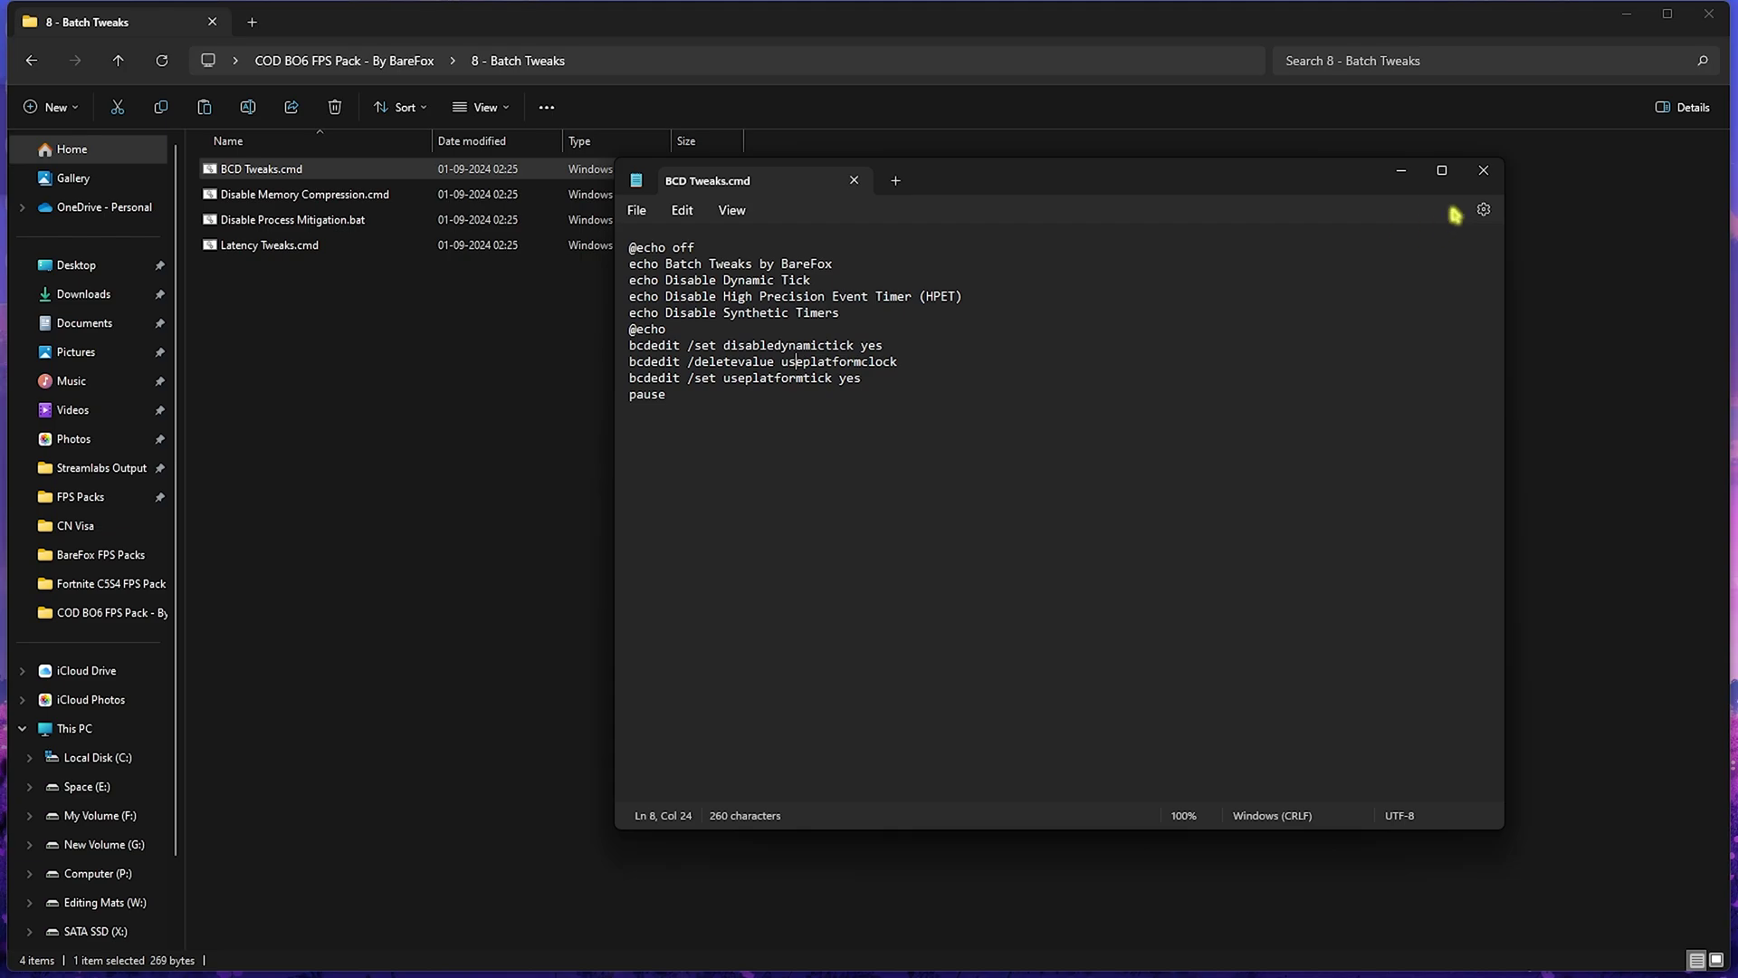
left_click(1483, 170)
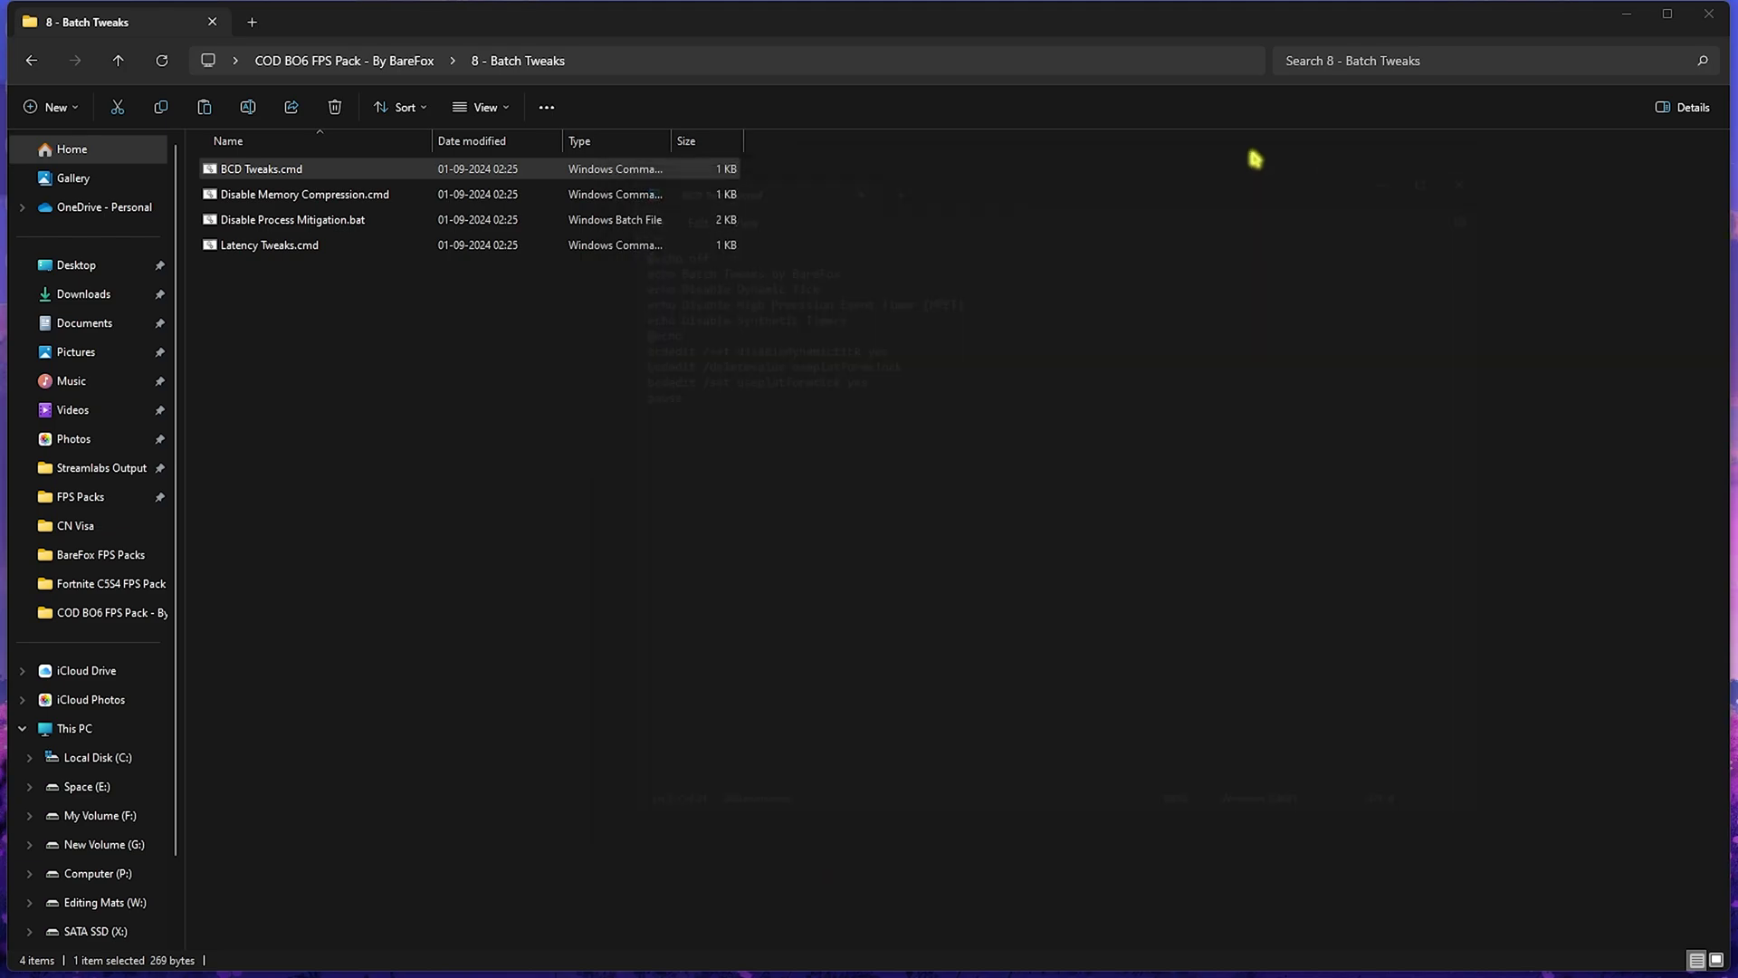
Review the contents of Disable Process Mitigation.bat in Notepad and close the open file tabs
left_click(296, 196)
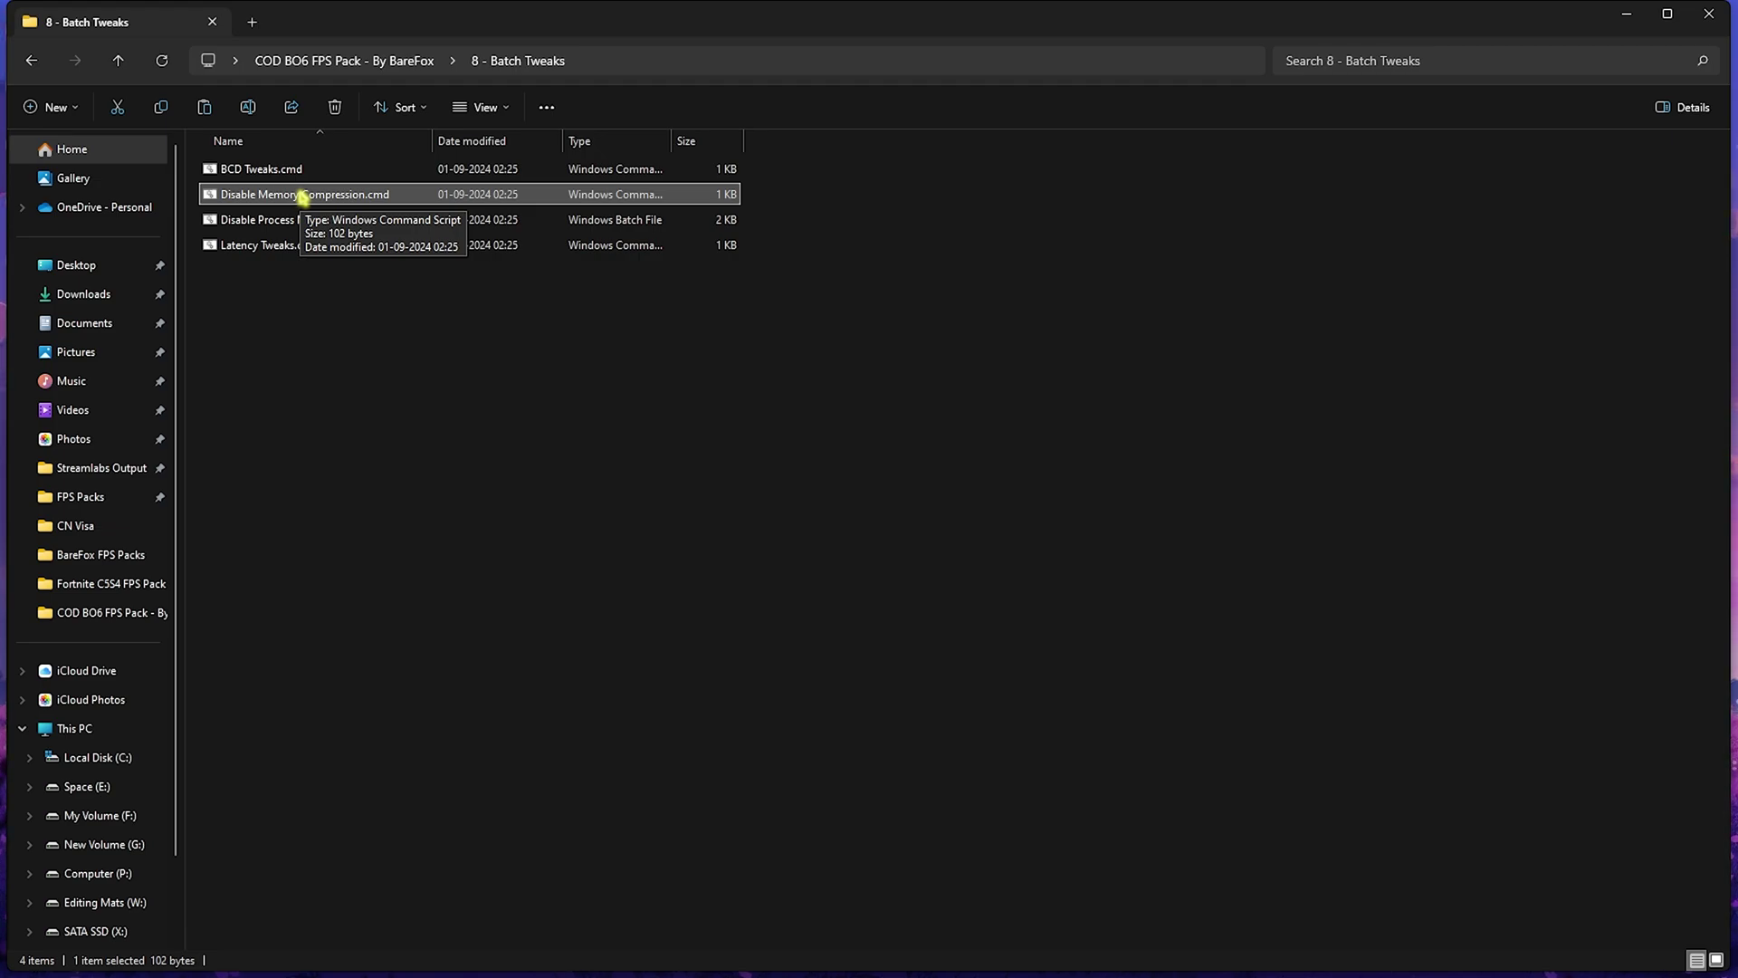
left_click(241, 224)
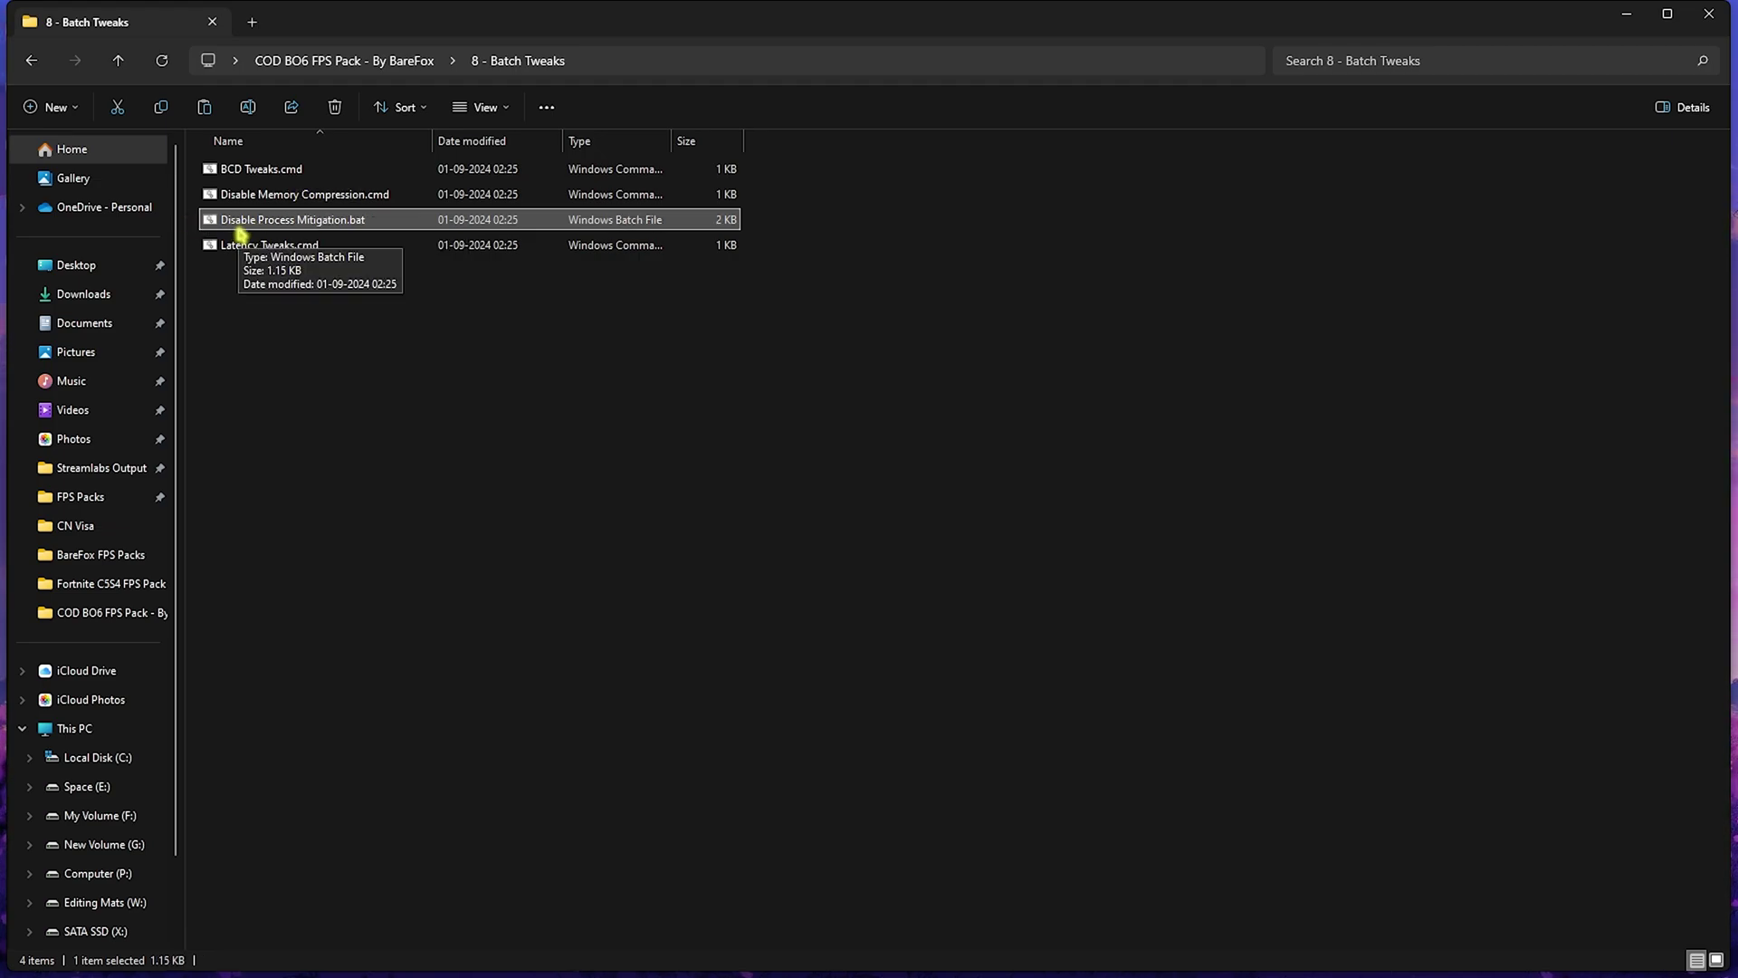
double_click(240, 223)
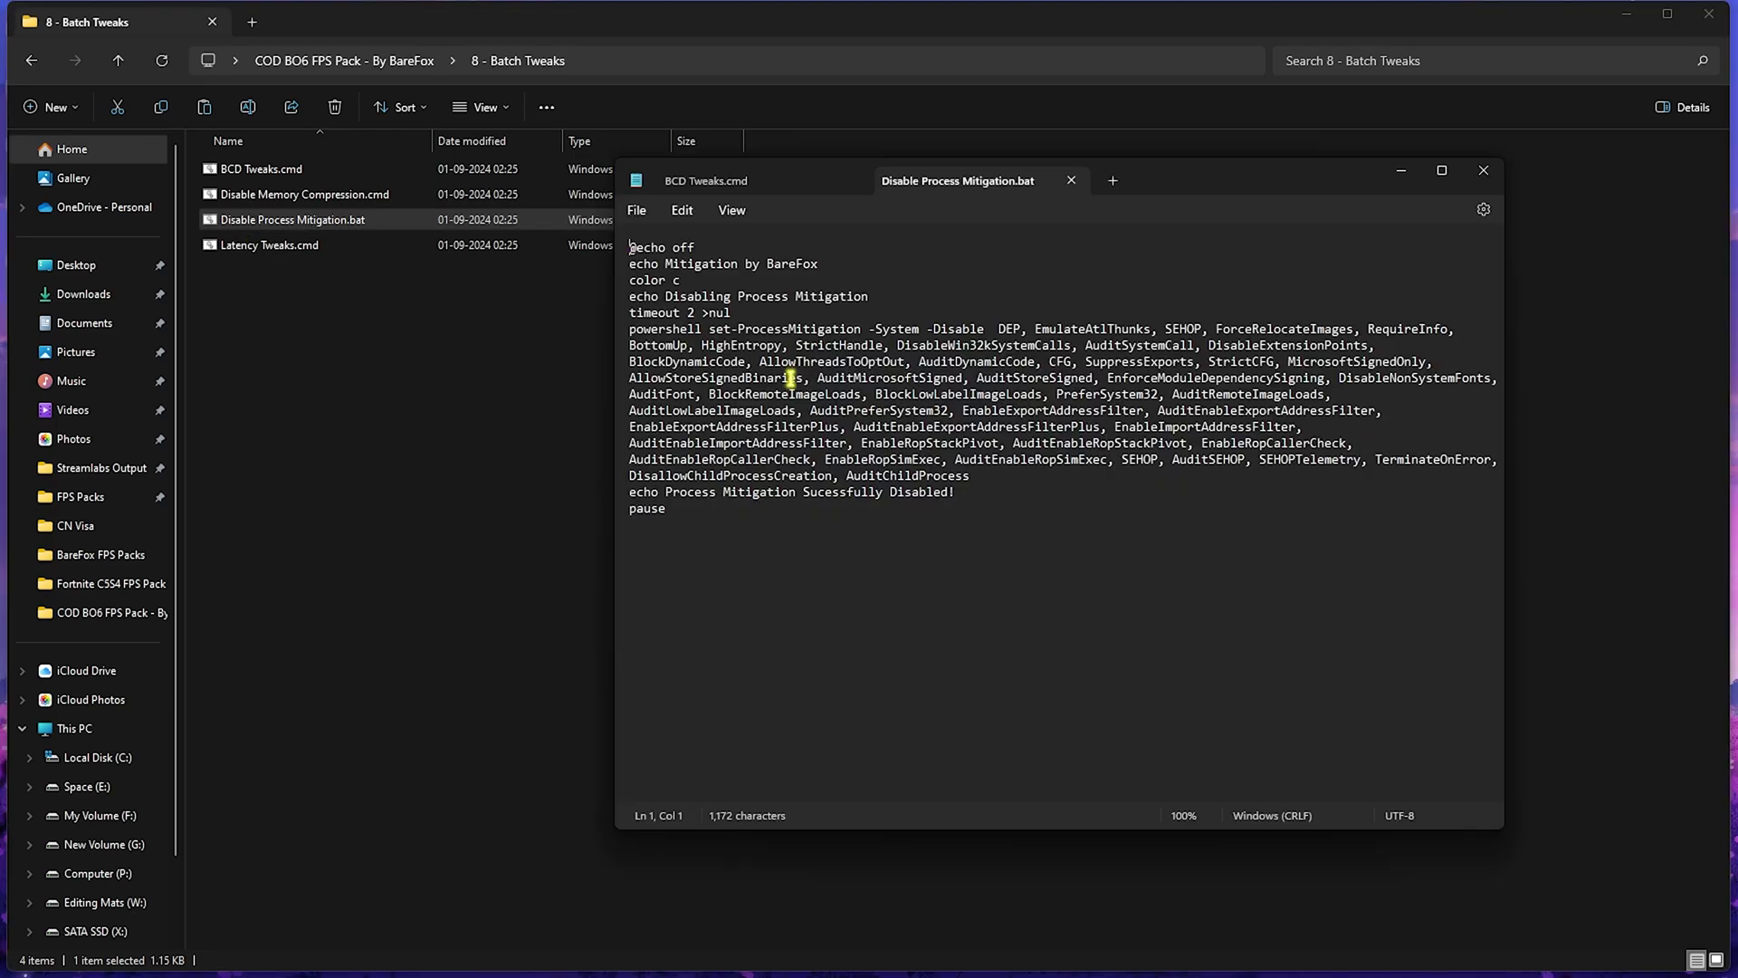
left_click_drag(721, 520, 621, 315)
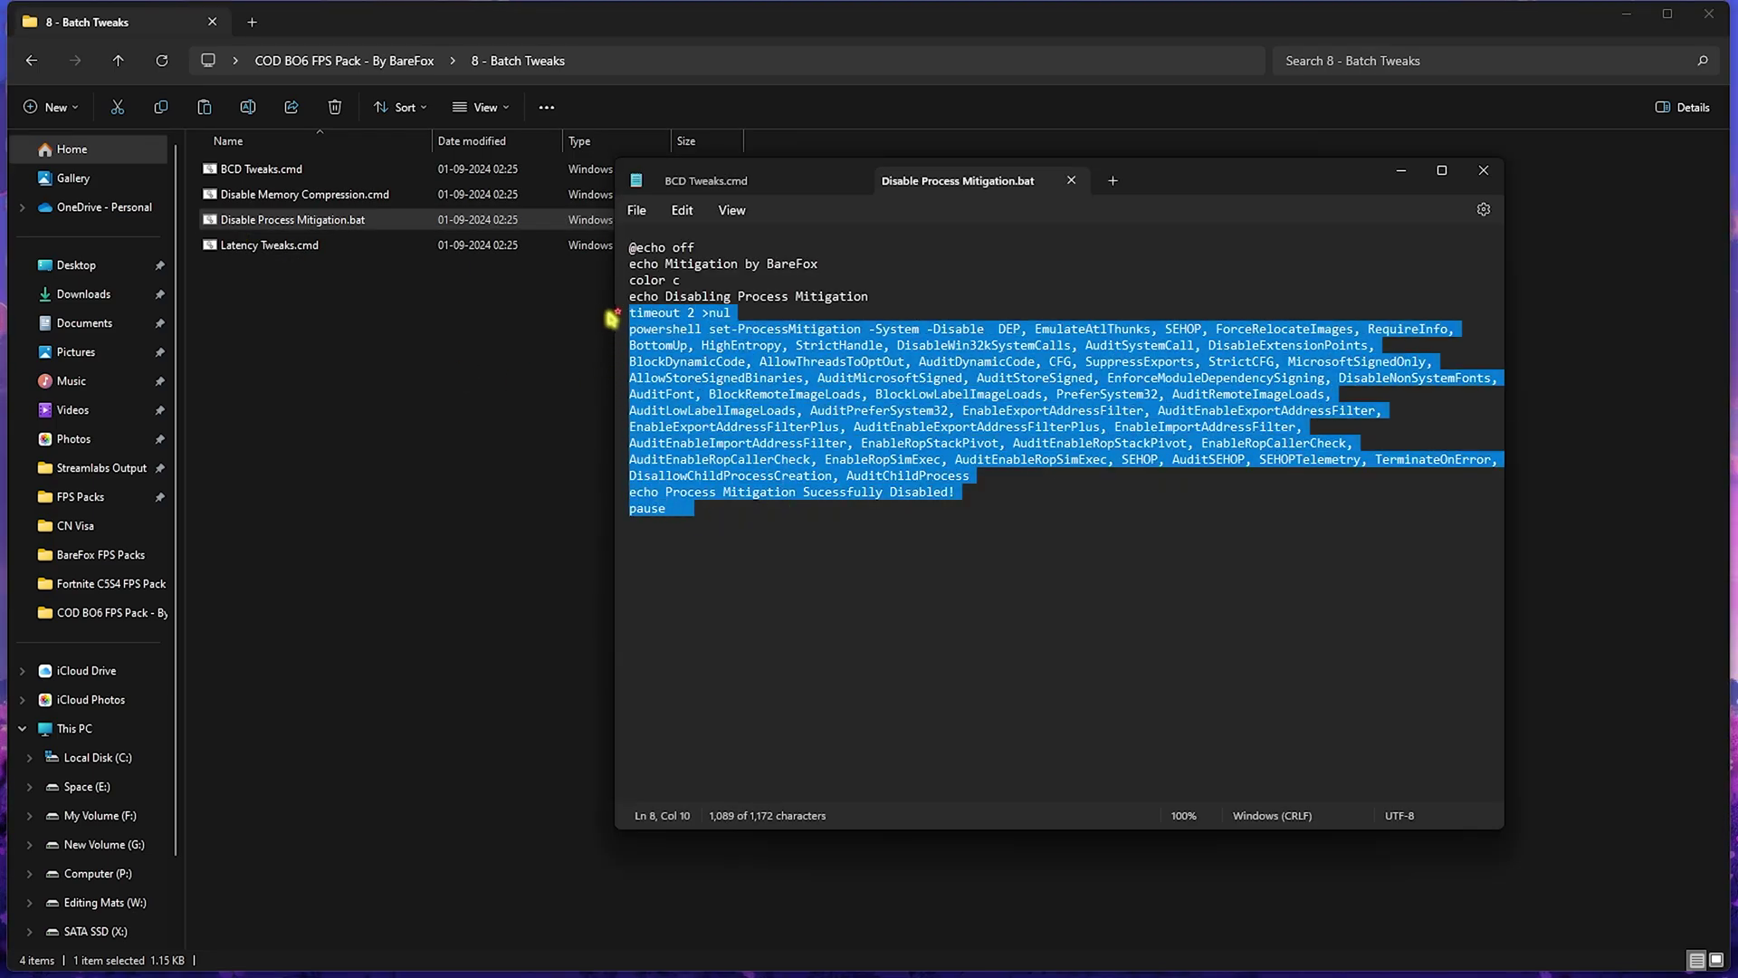
left_click(867, 395)
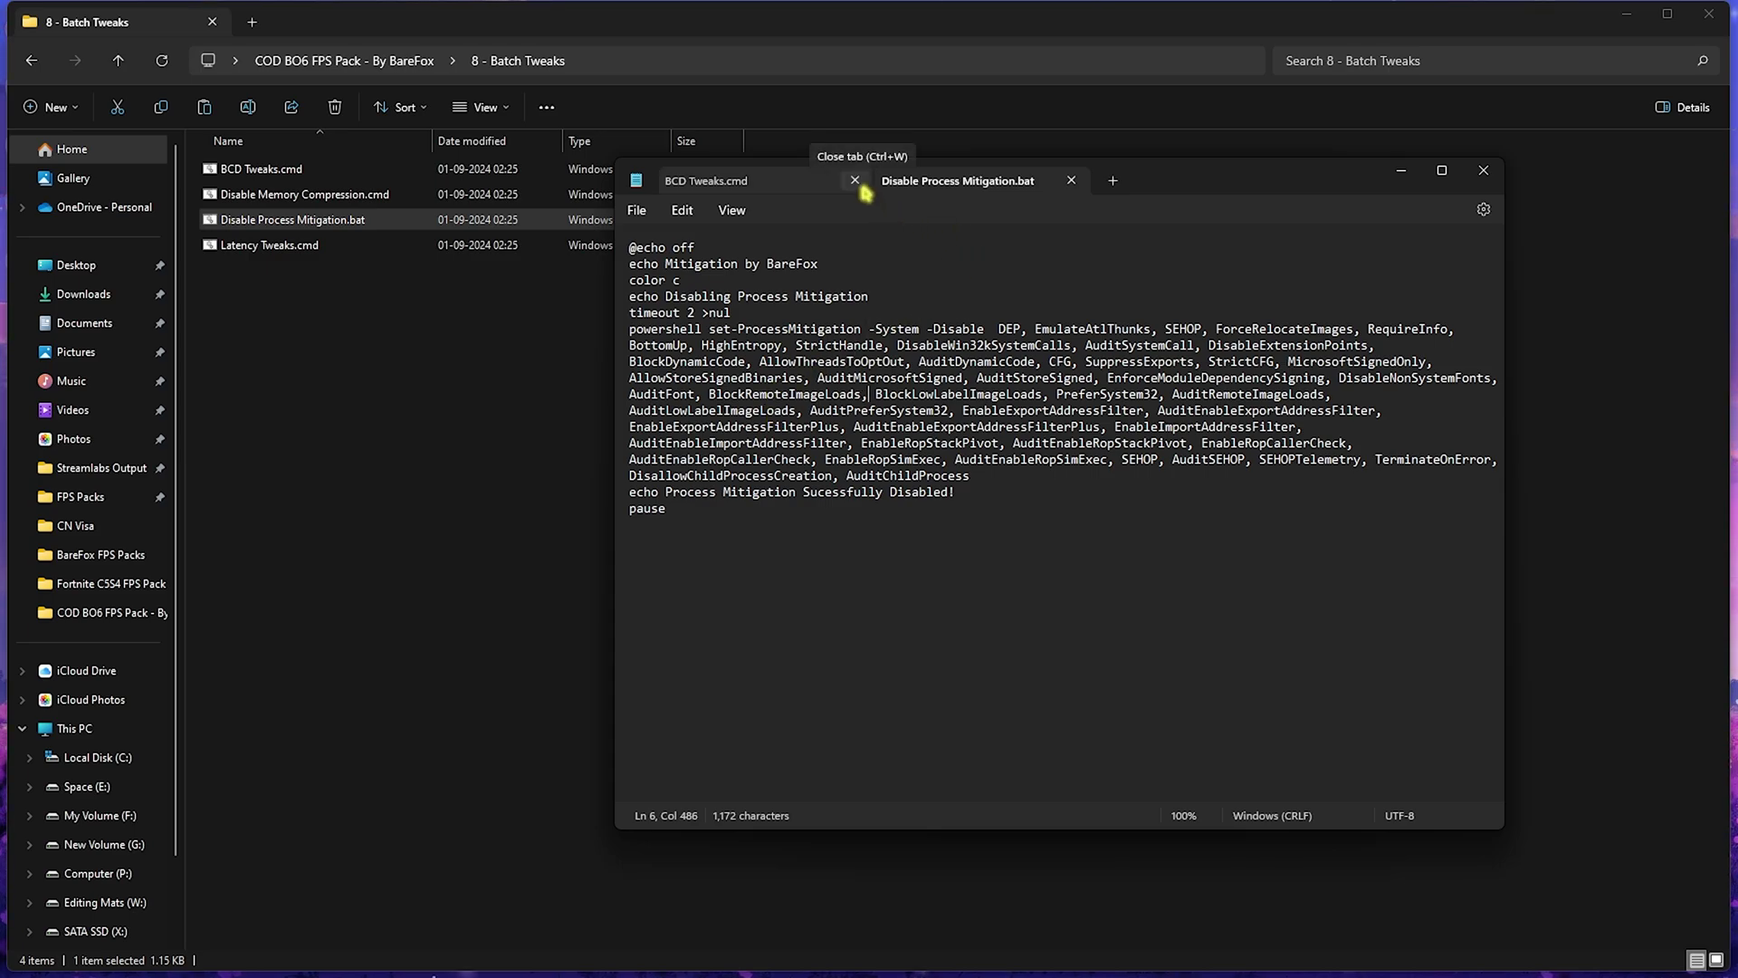
left_click(854, 180)
left_click(855, 180)
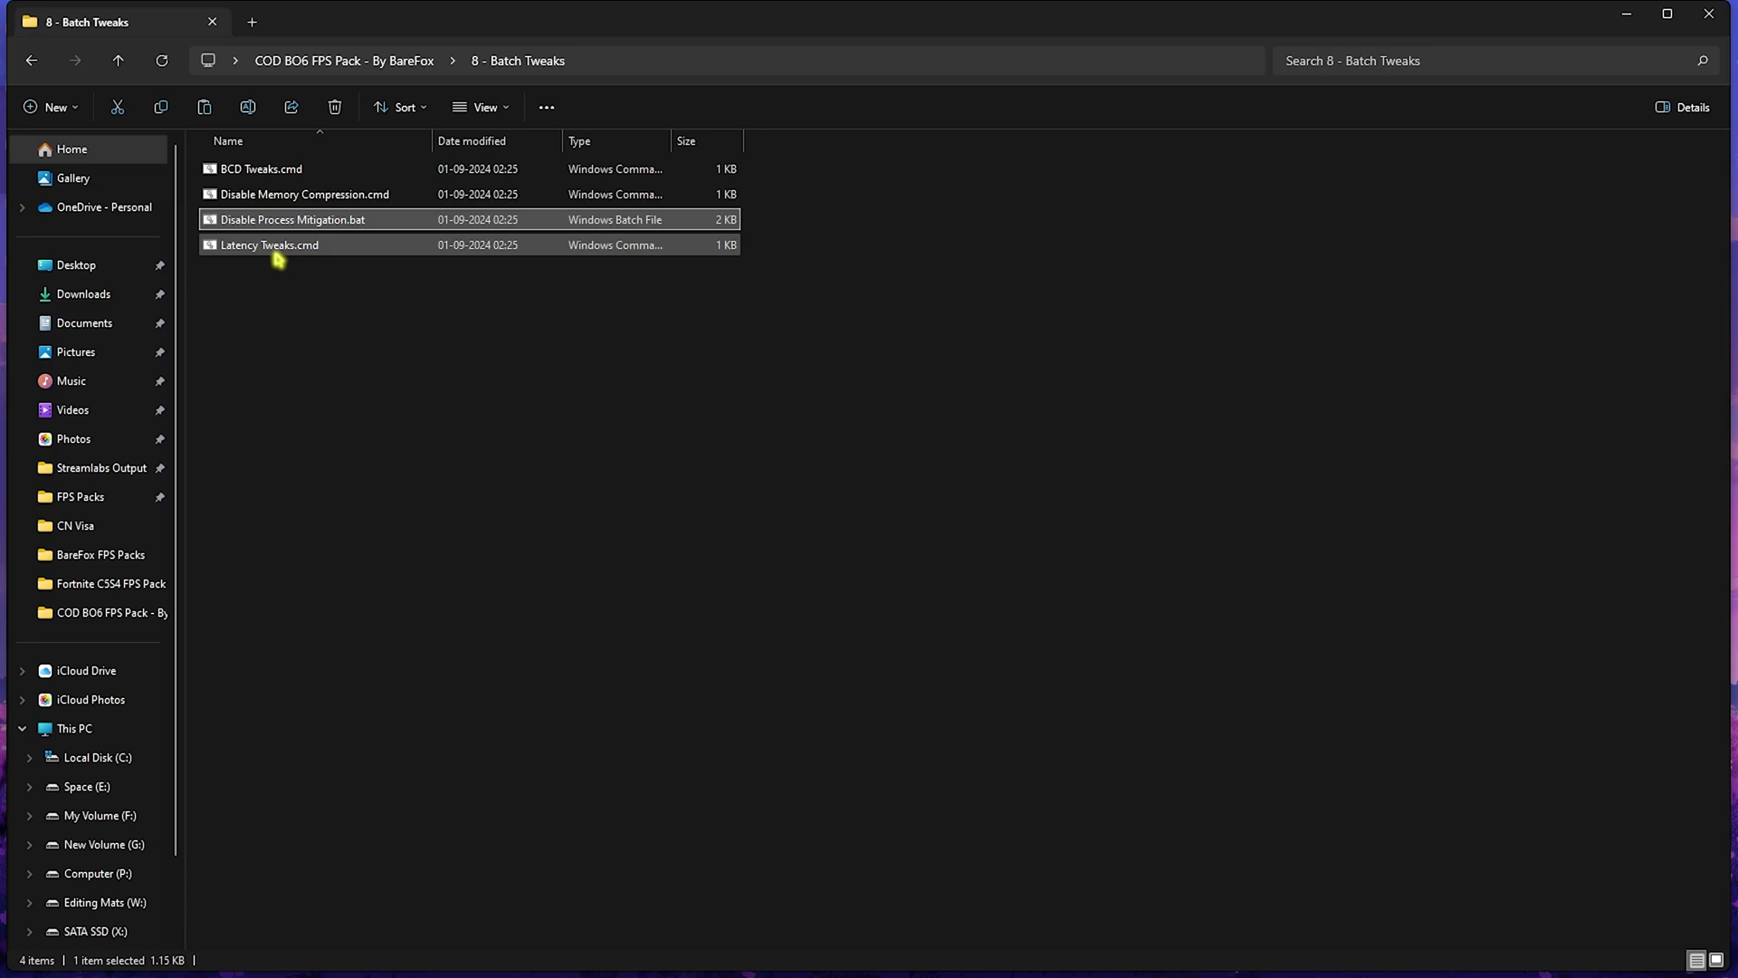
Review the dynamic tick, High Precision Event Timer and synthetic timer lines in Latency Tweaks.cmd and close the FPS pack folder
right_click(279, 255)
left_click(380, 525)
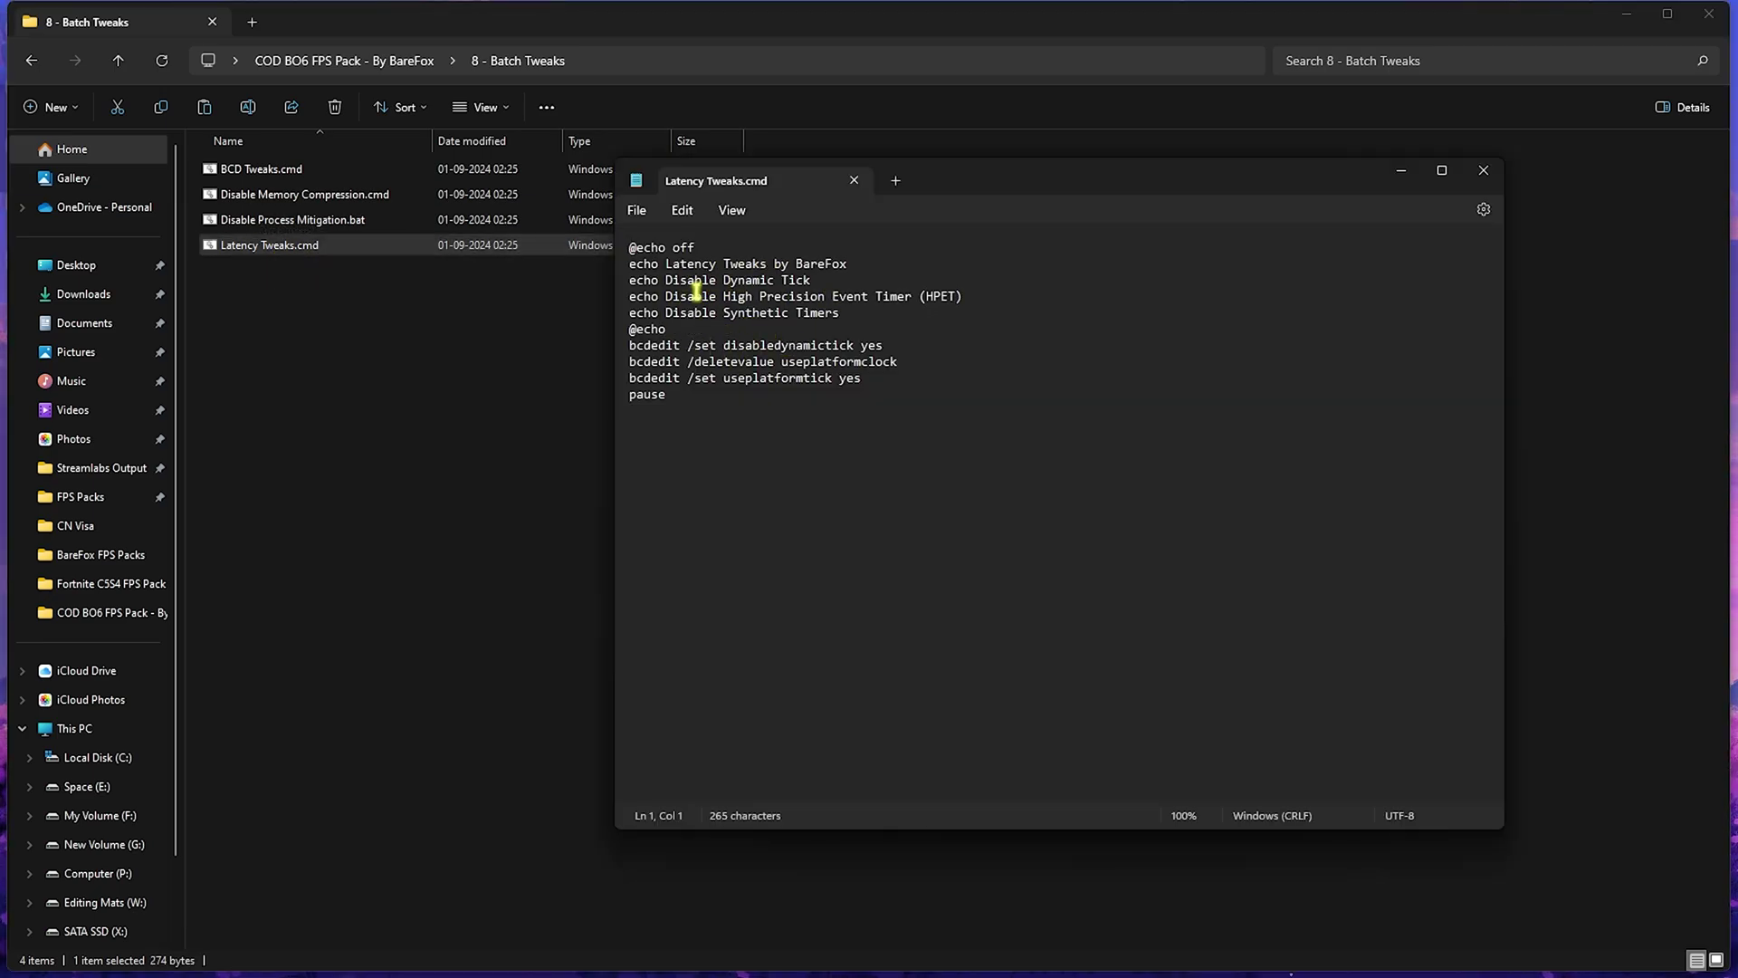
left_click_drag(726, 298, 909, 297)
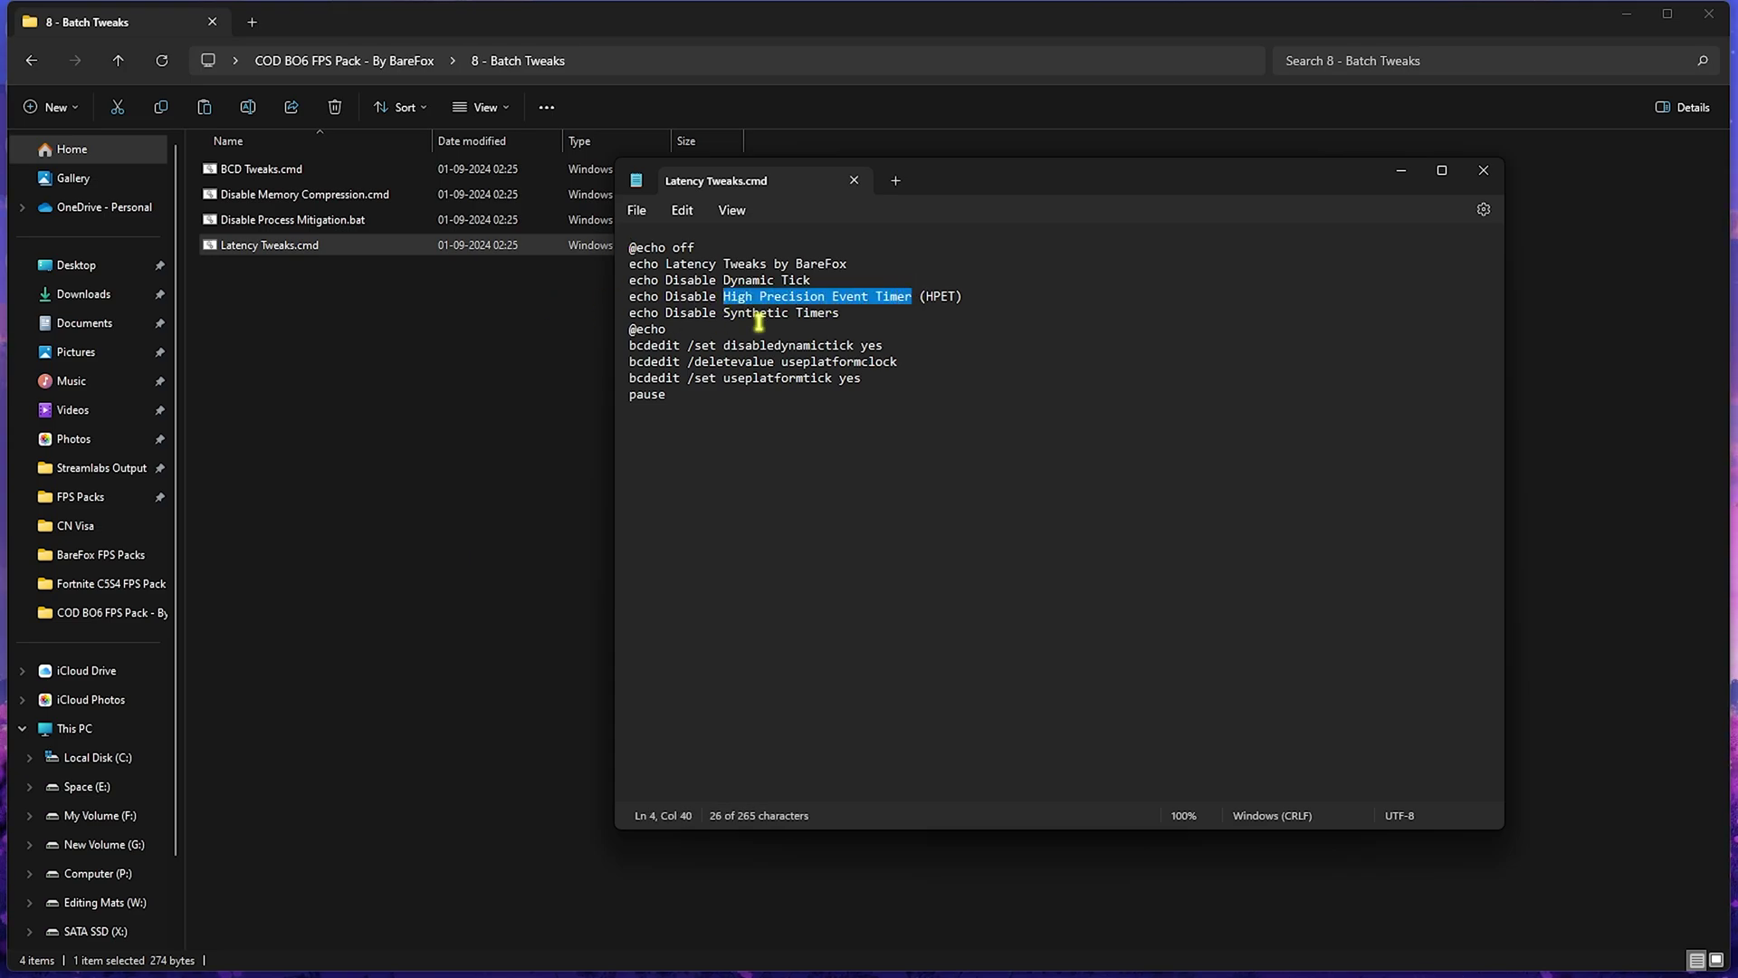
left_click_drag(725, 313, 840, 314)
left_click_drag(722, 282, 812, 283)
left_click(812, 282)
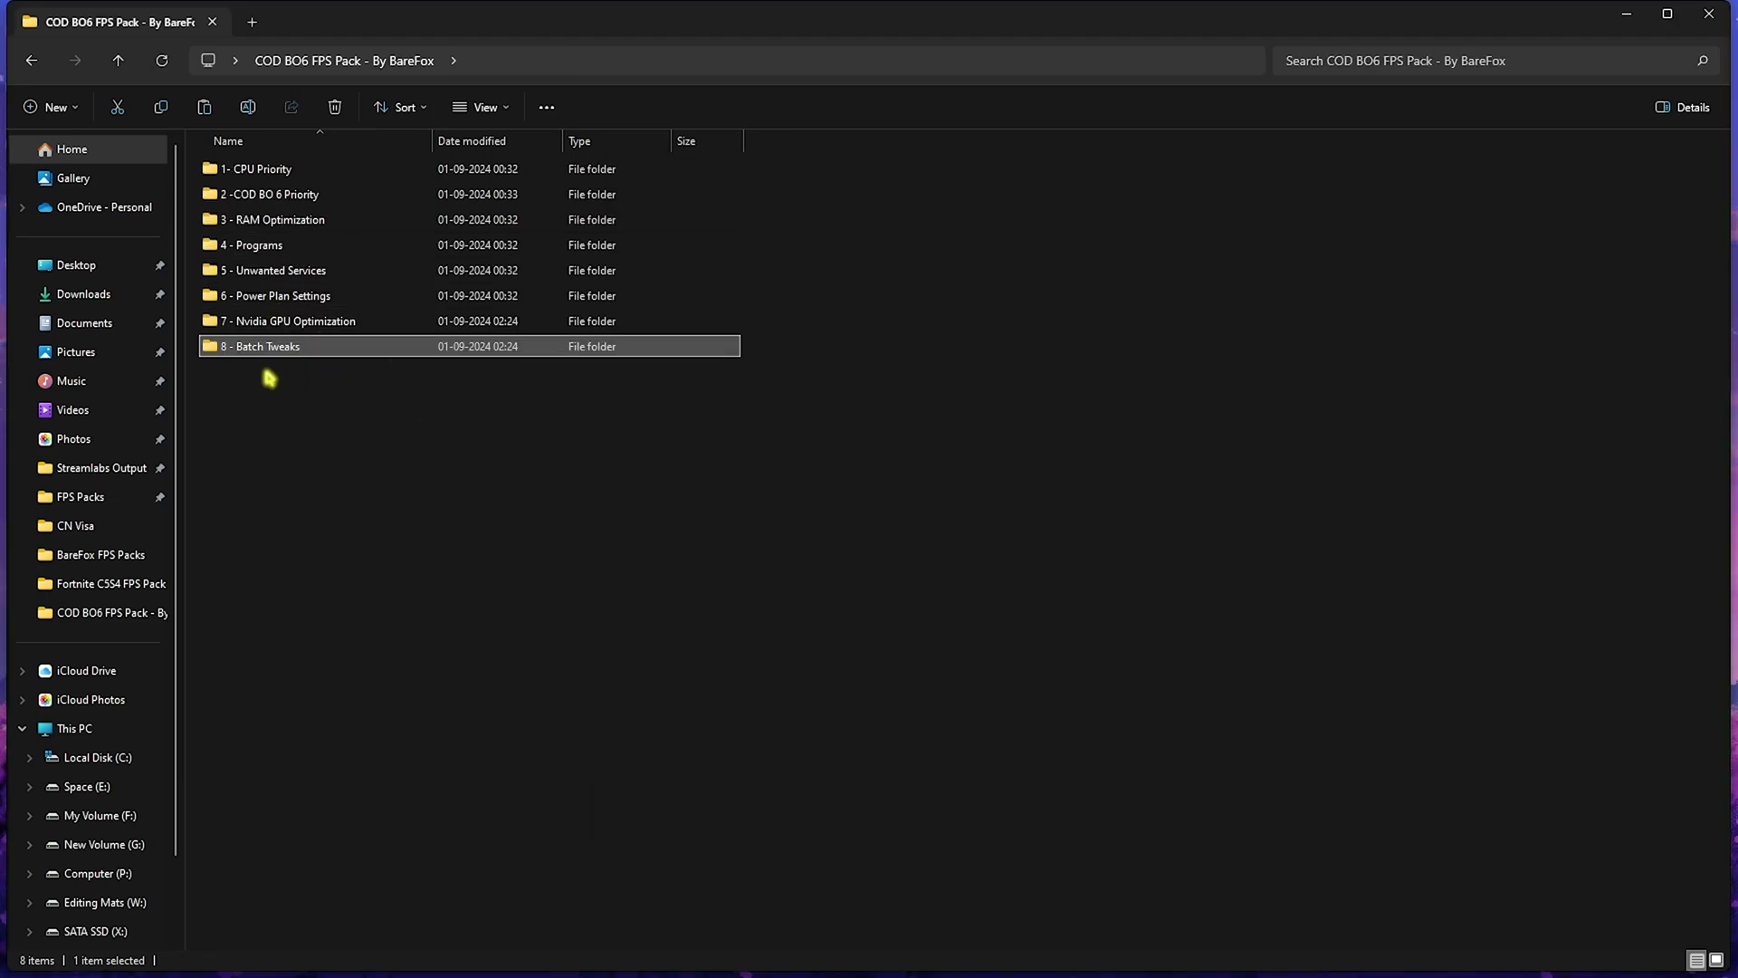
left_click(1708, 13)
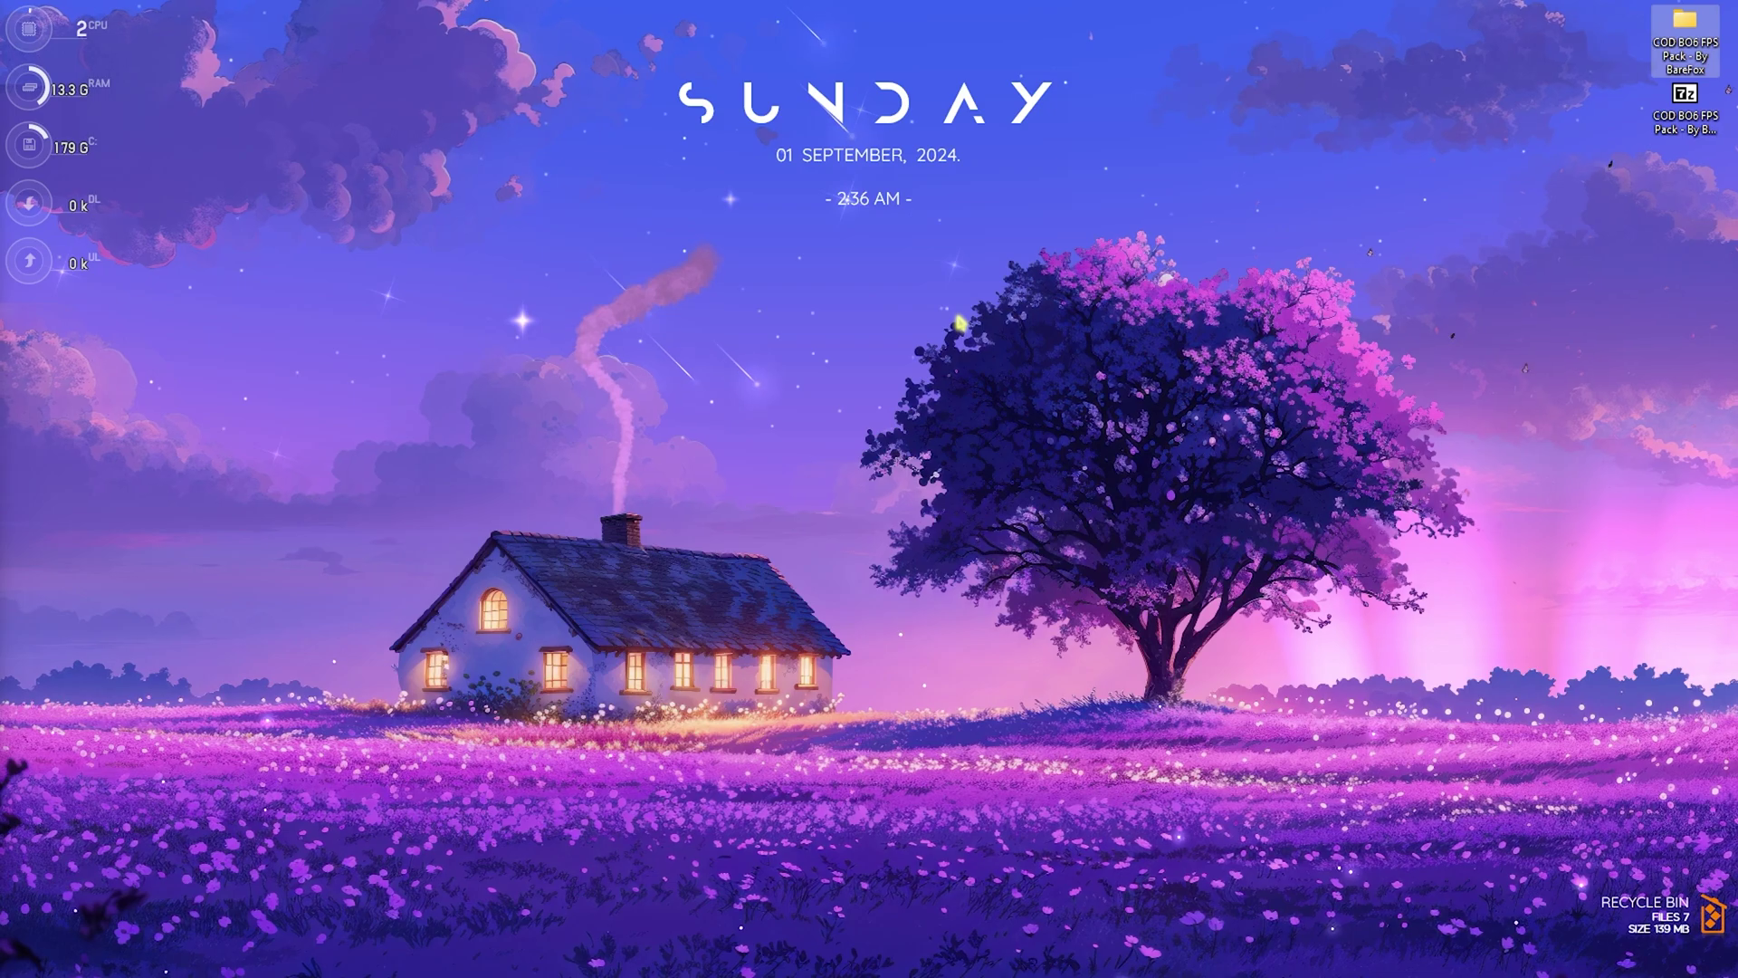
Set Windows visual effects to best performance, keeping only taskbar thumbnail previews, thumbnails instead of icons, window contents while dragging and smooth font edges
key("super")
type("adj")
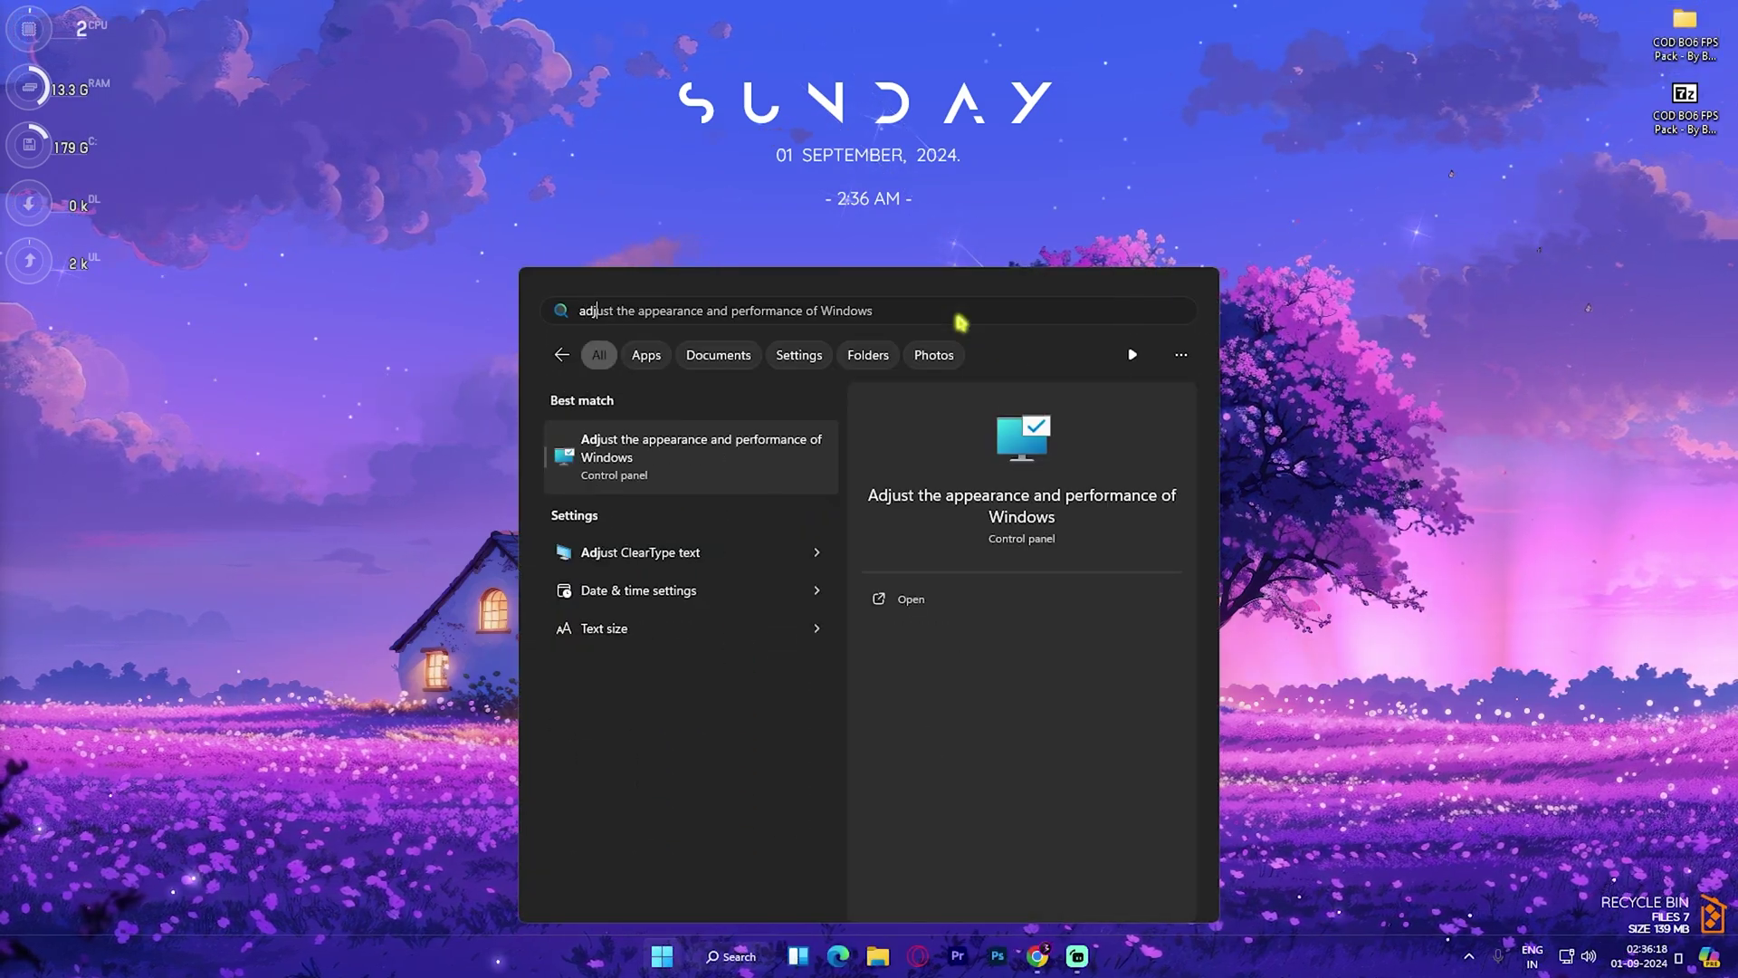
key("Return")
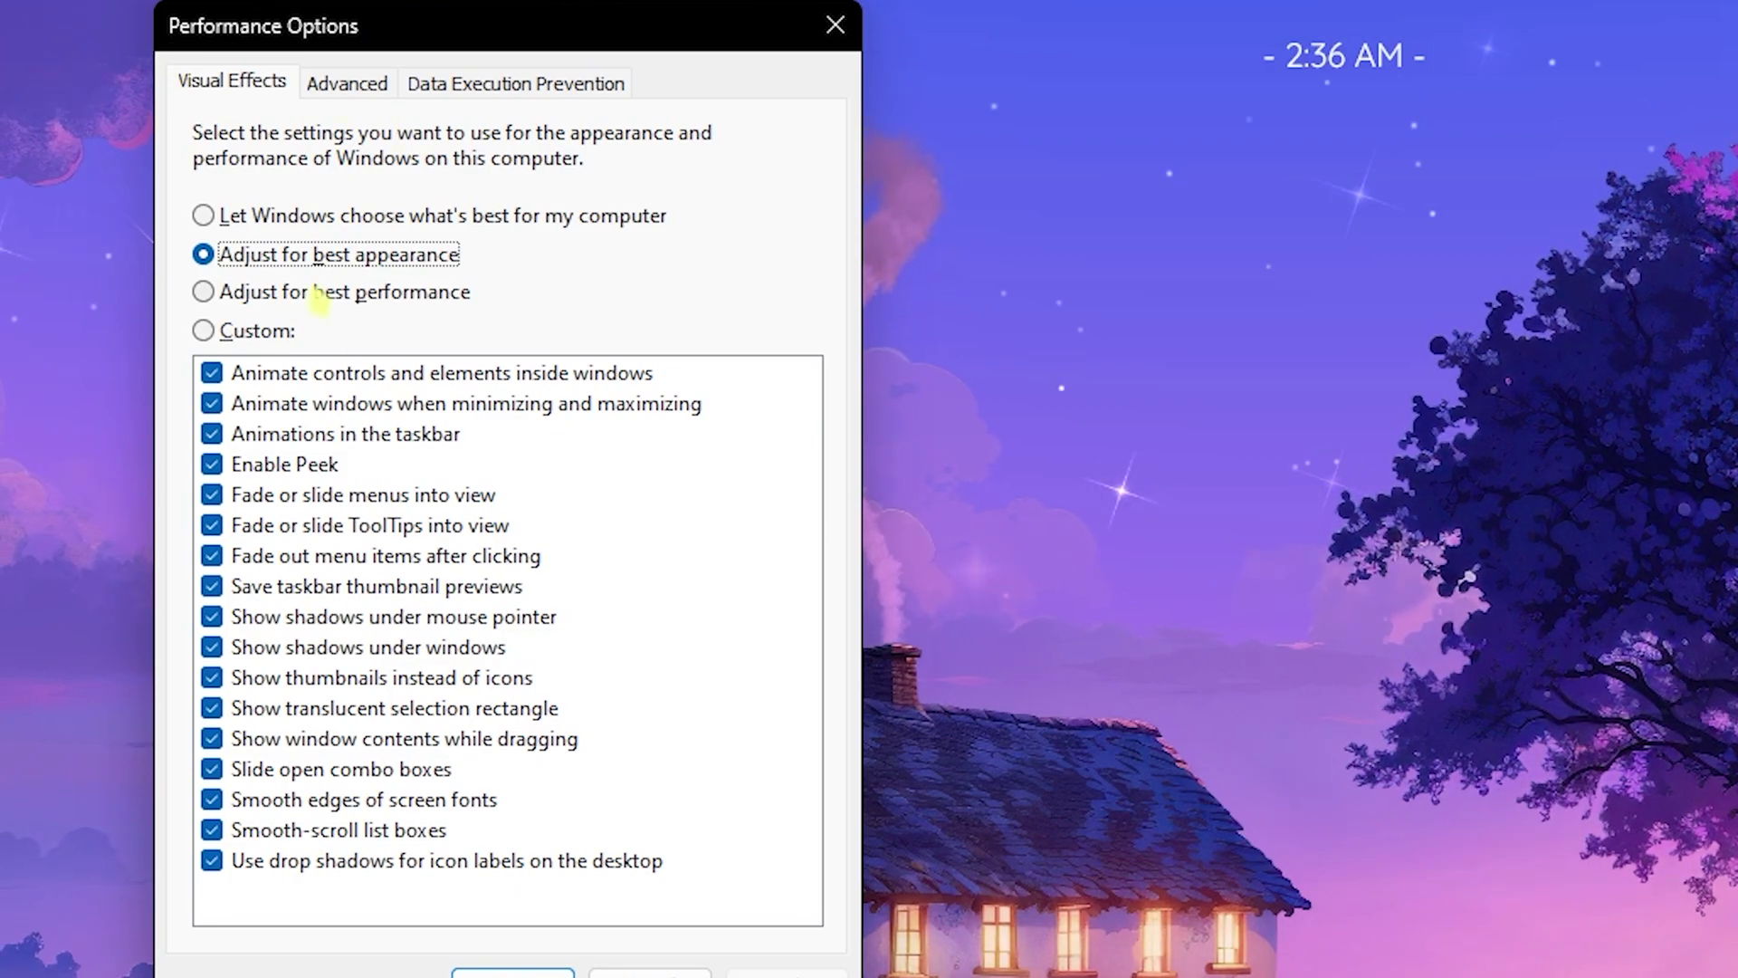
left_click(244, 294)
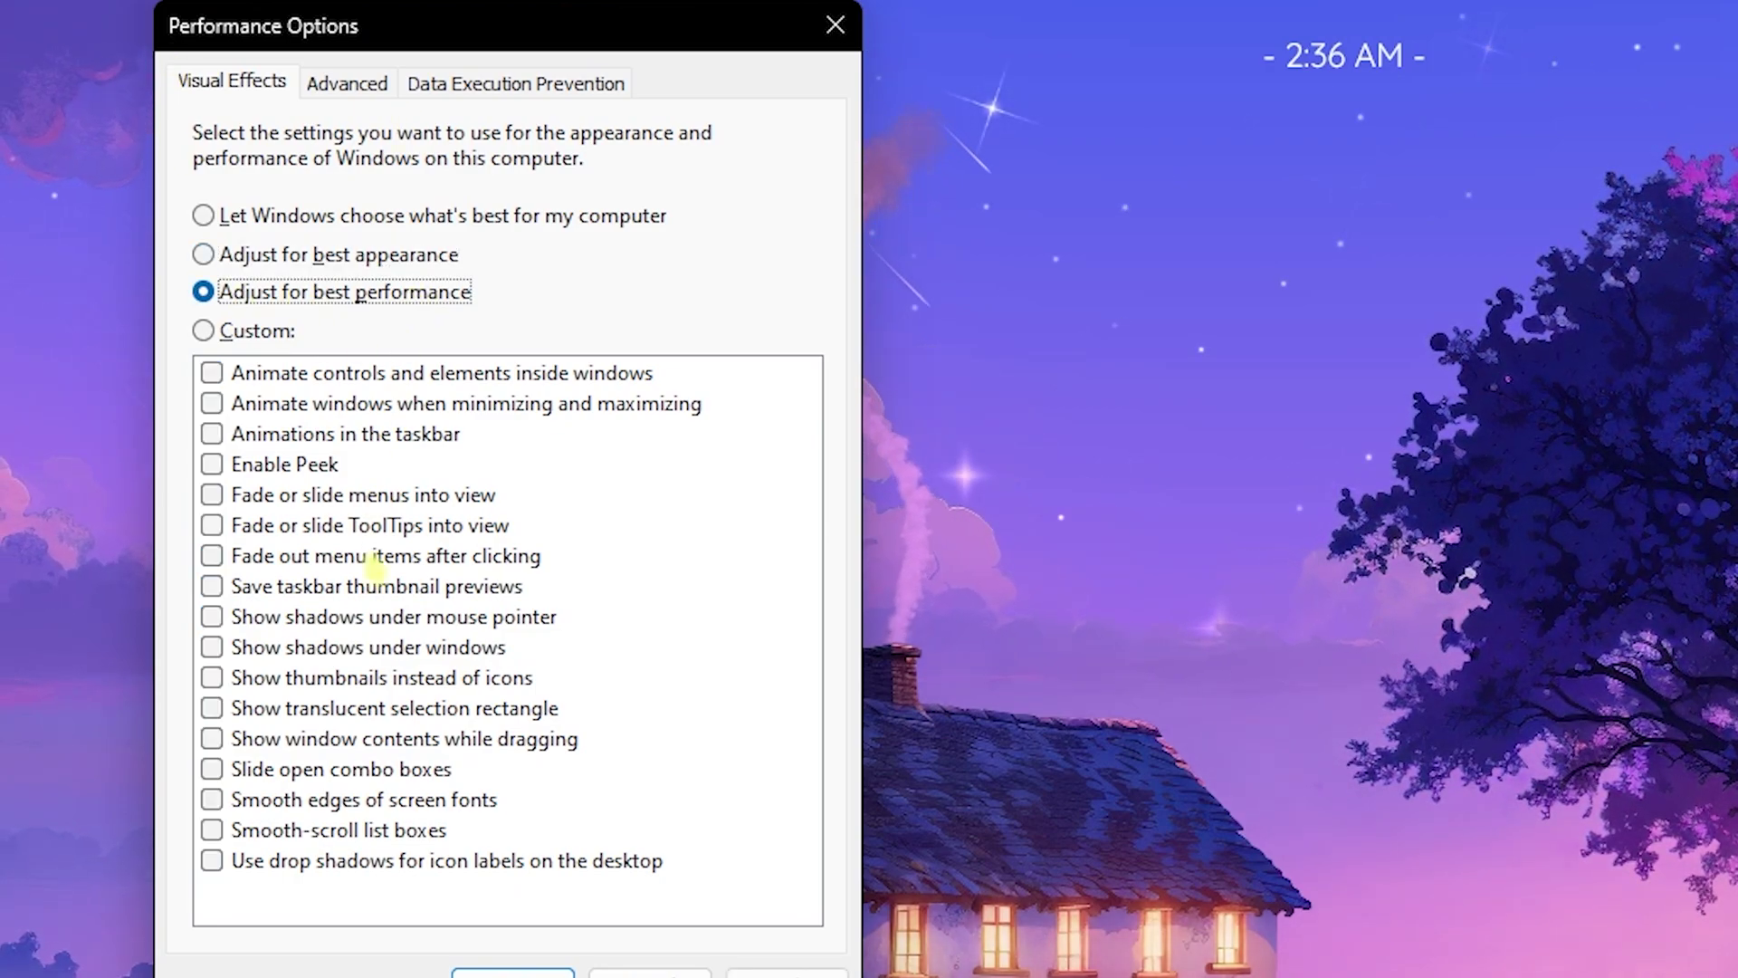
left_click(212, 677)
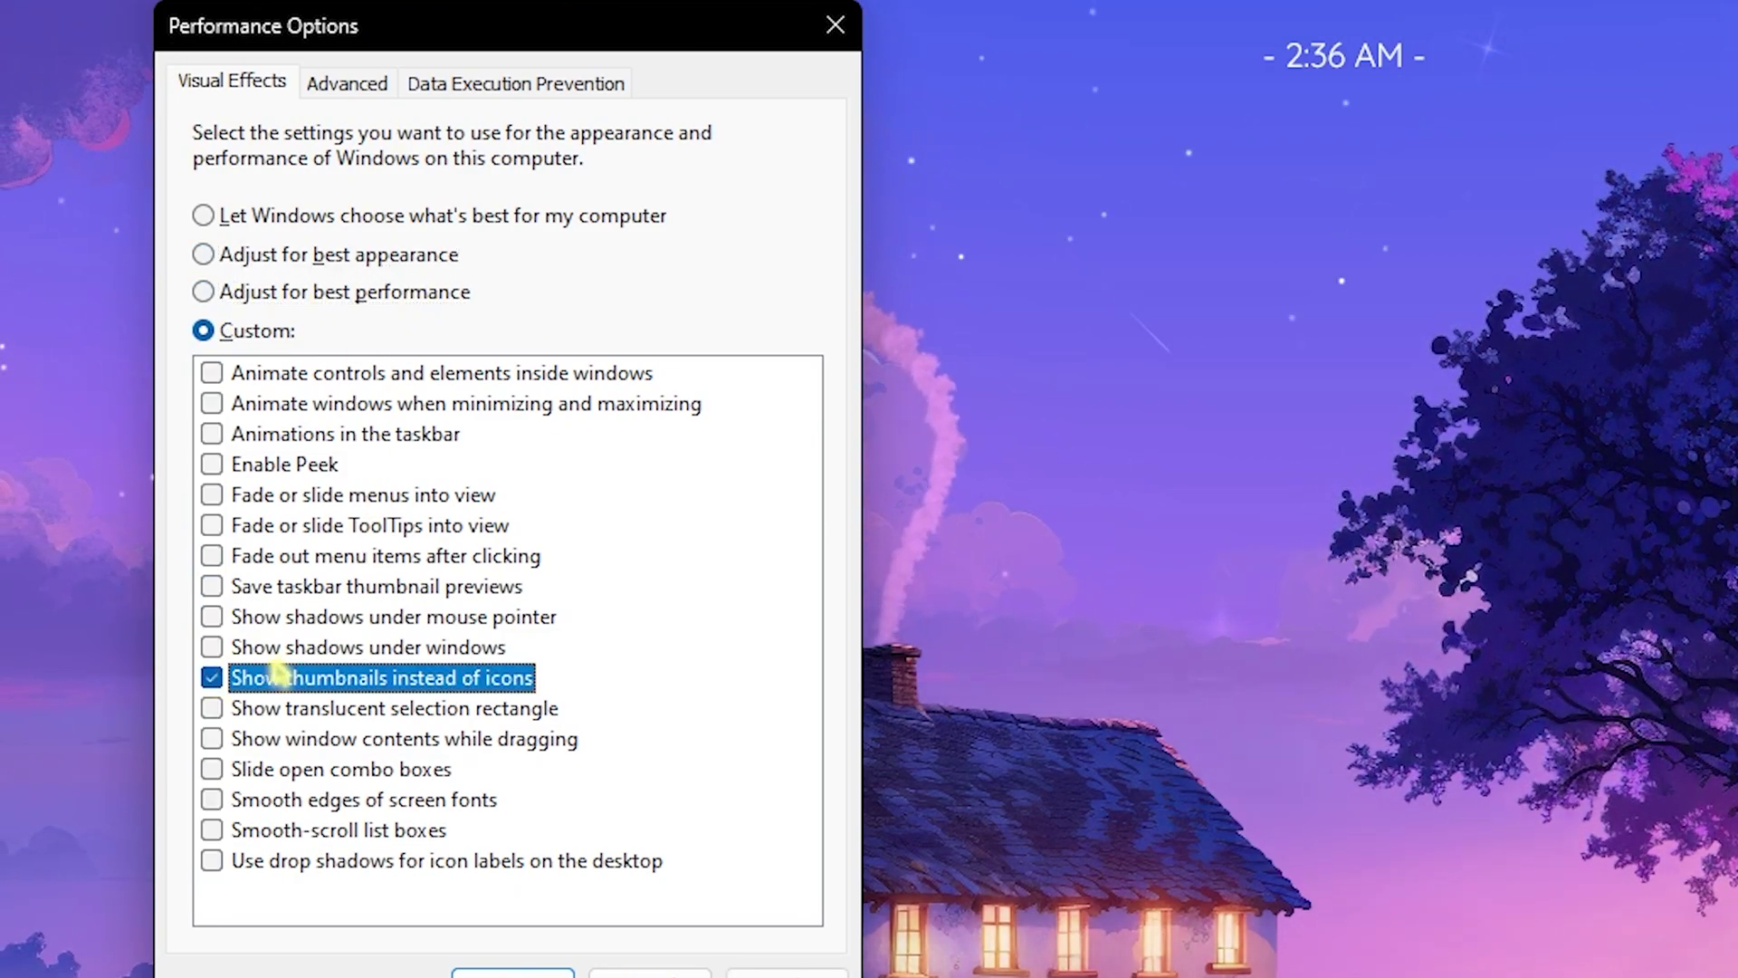
left_click(211, 586)
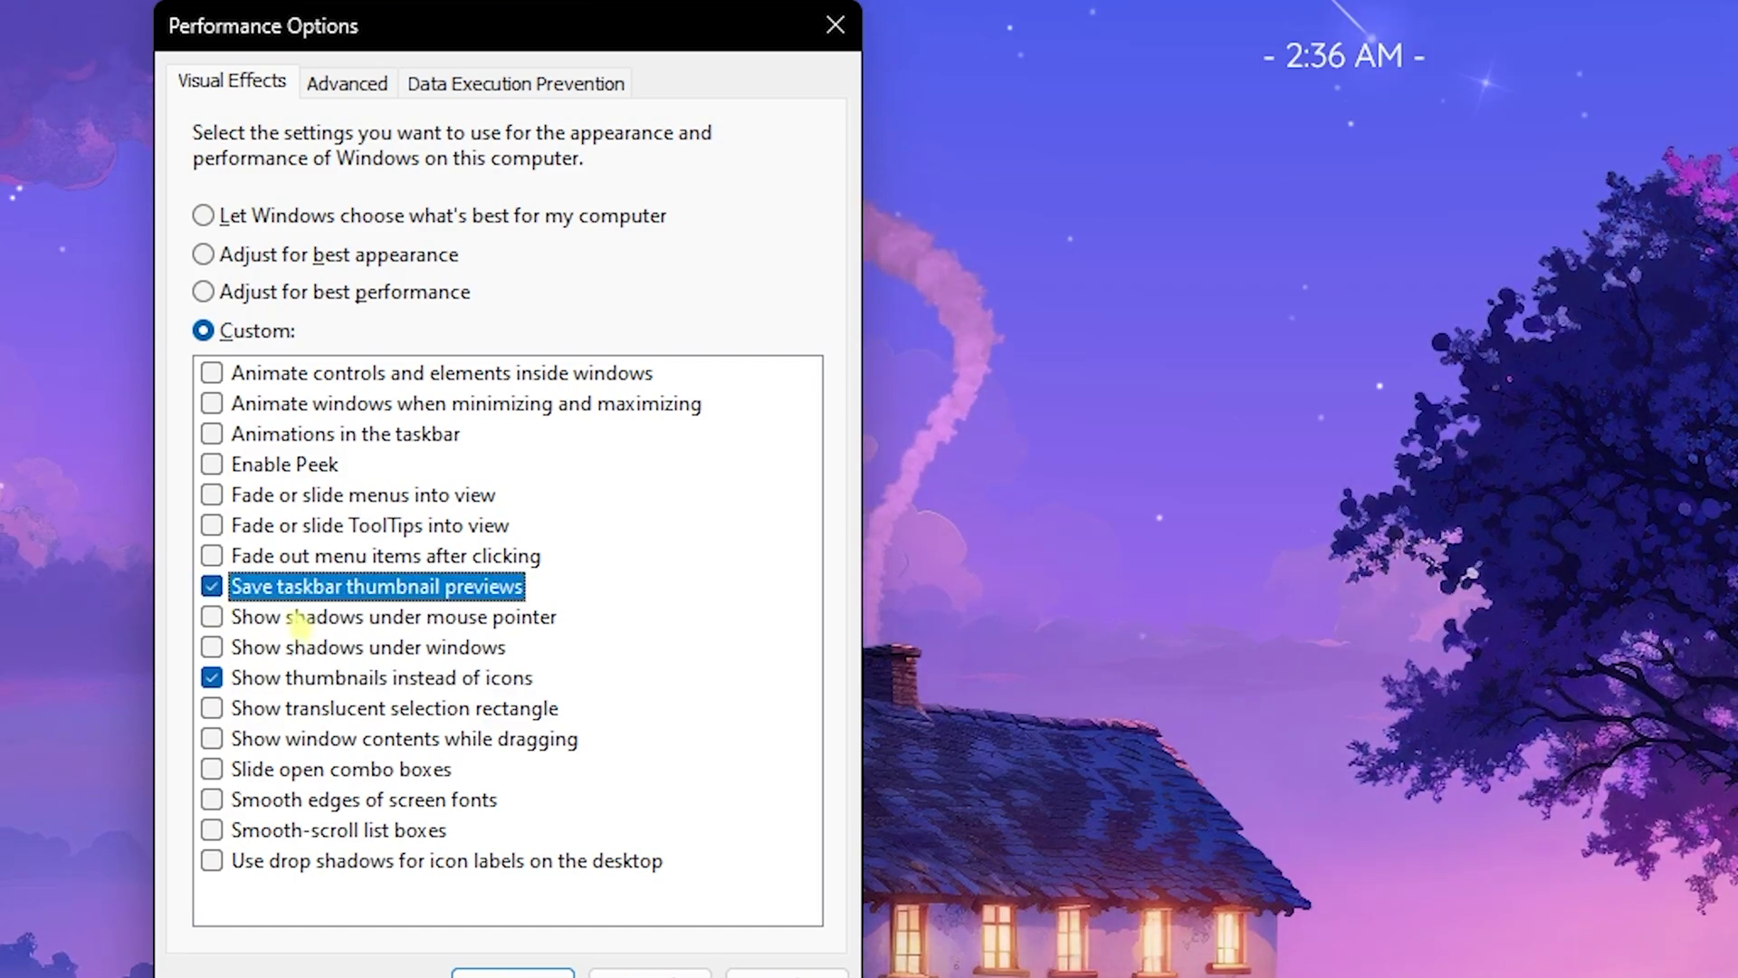
left_click(212, 738)
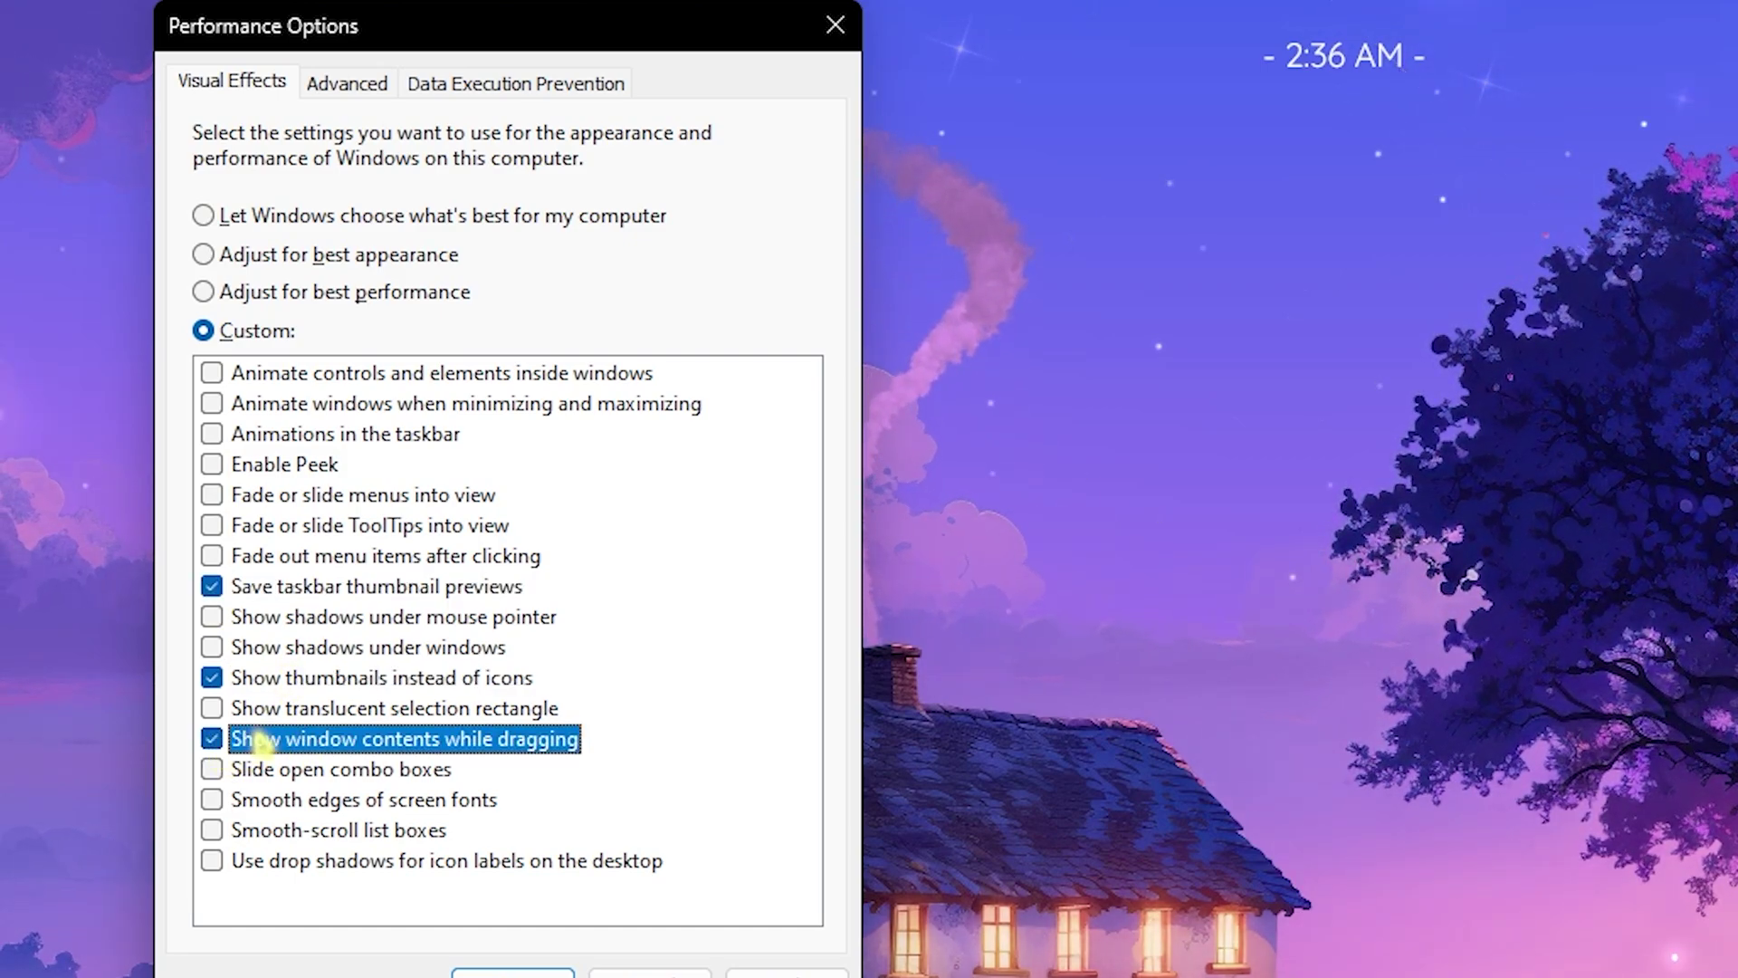
left_click(263, 800)
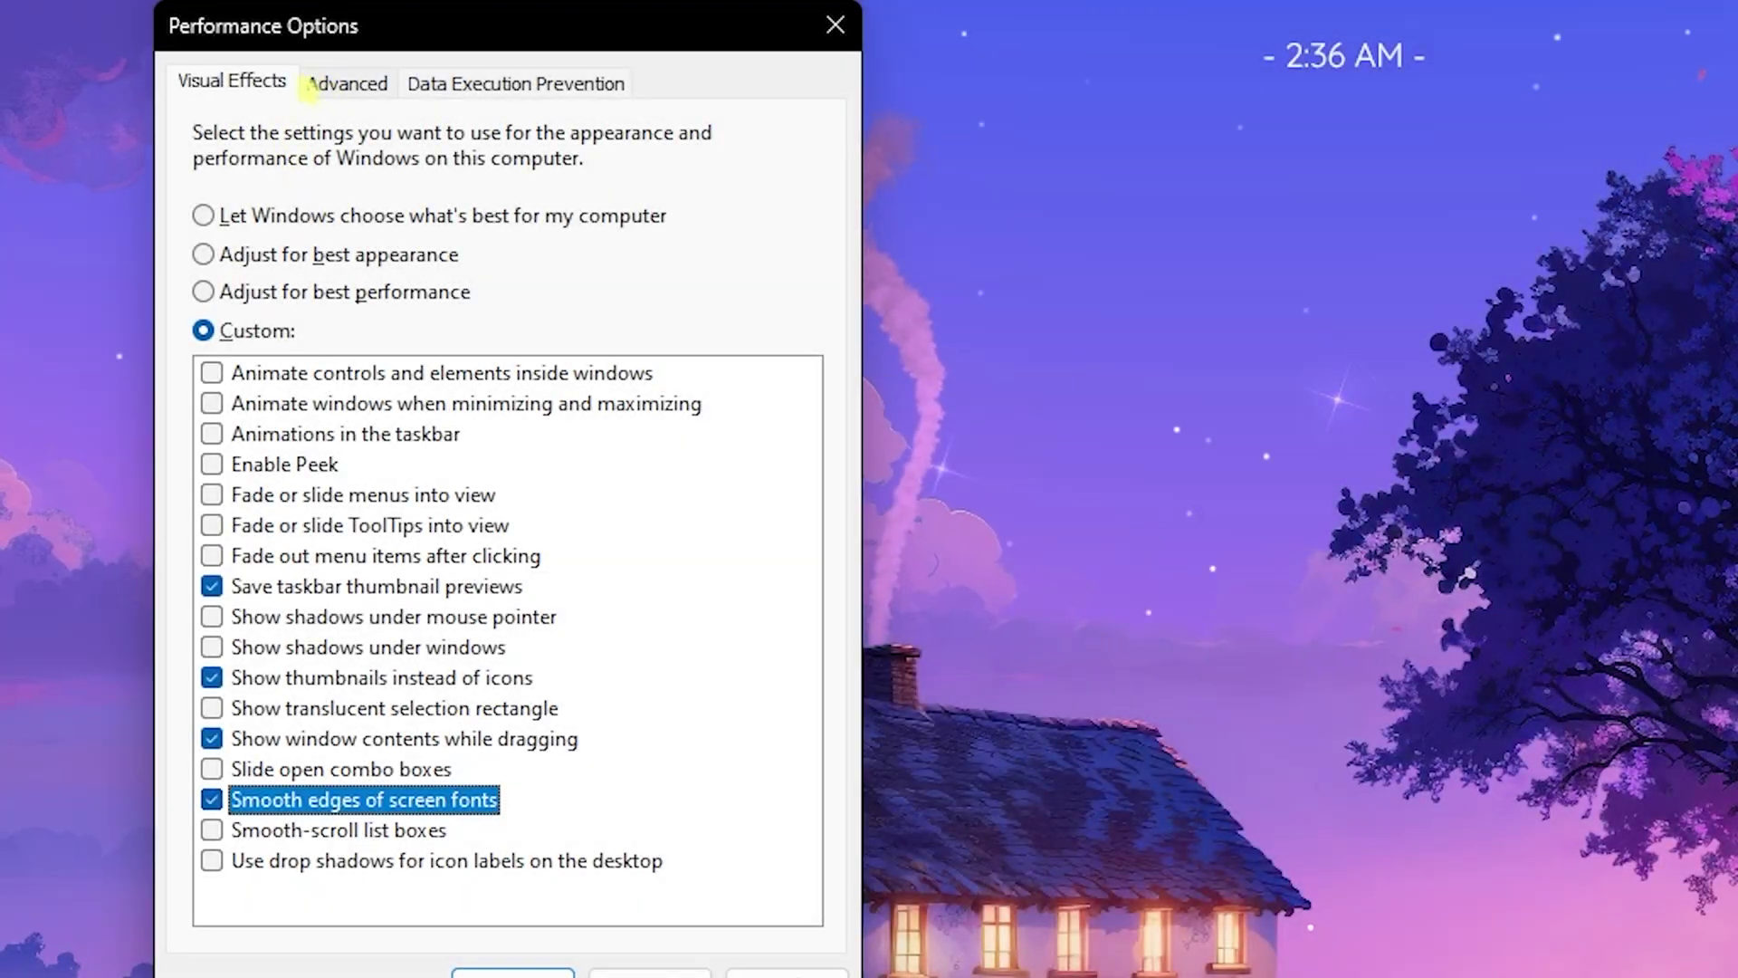
Open the virtual memory settings from the advanced performance options and select the C: drive's initial size for editing
left_click(357, 84)
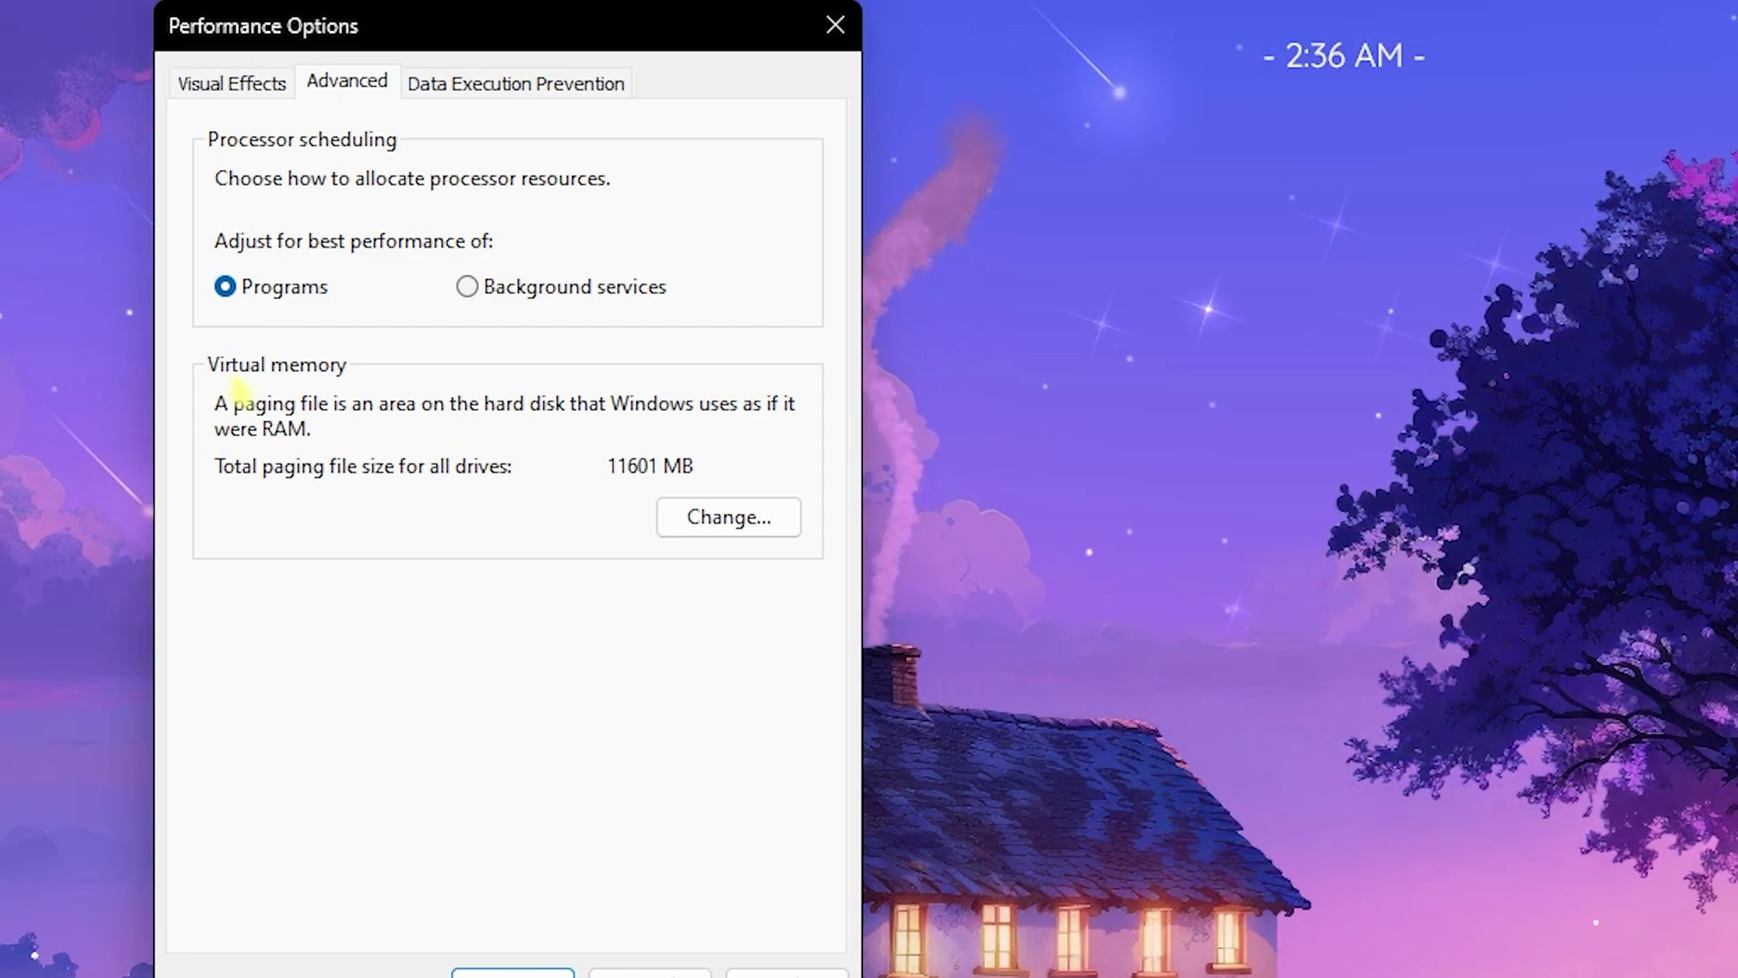
left_click(667, 520)
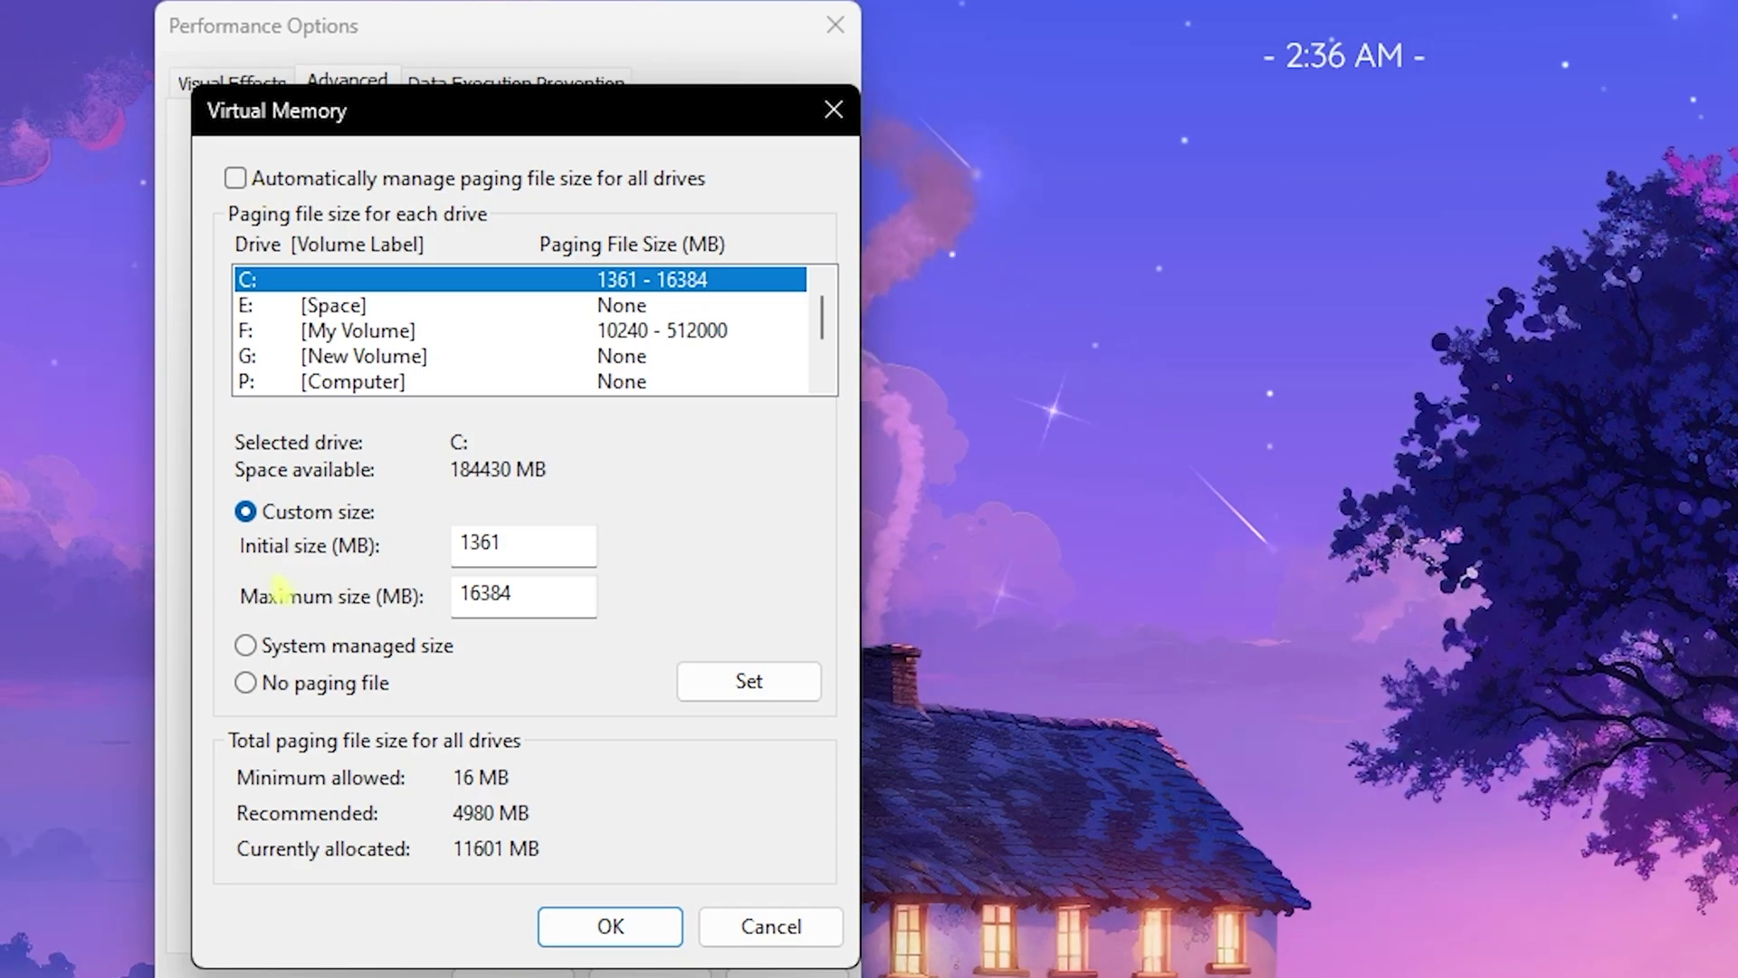
left_click_drag(543, 561, 438, 541)
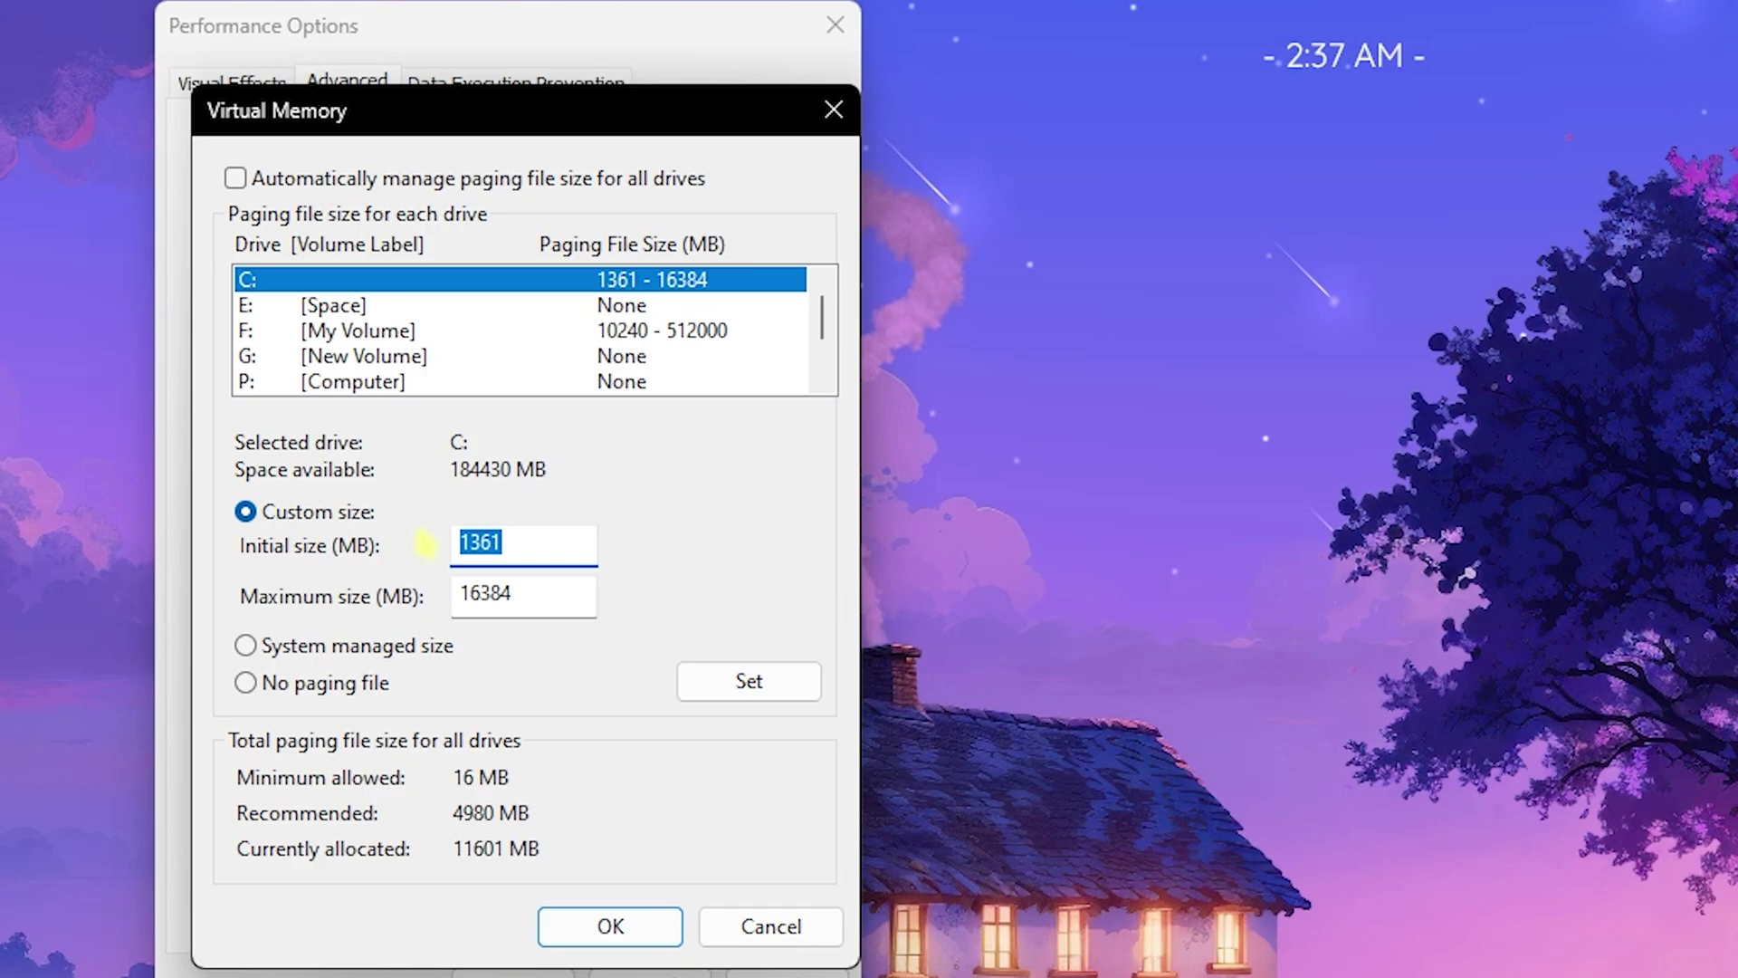
Open Calculator, place it beside the Virtual Memory window and multiply 32 by 1024
key("super")
key("super")
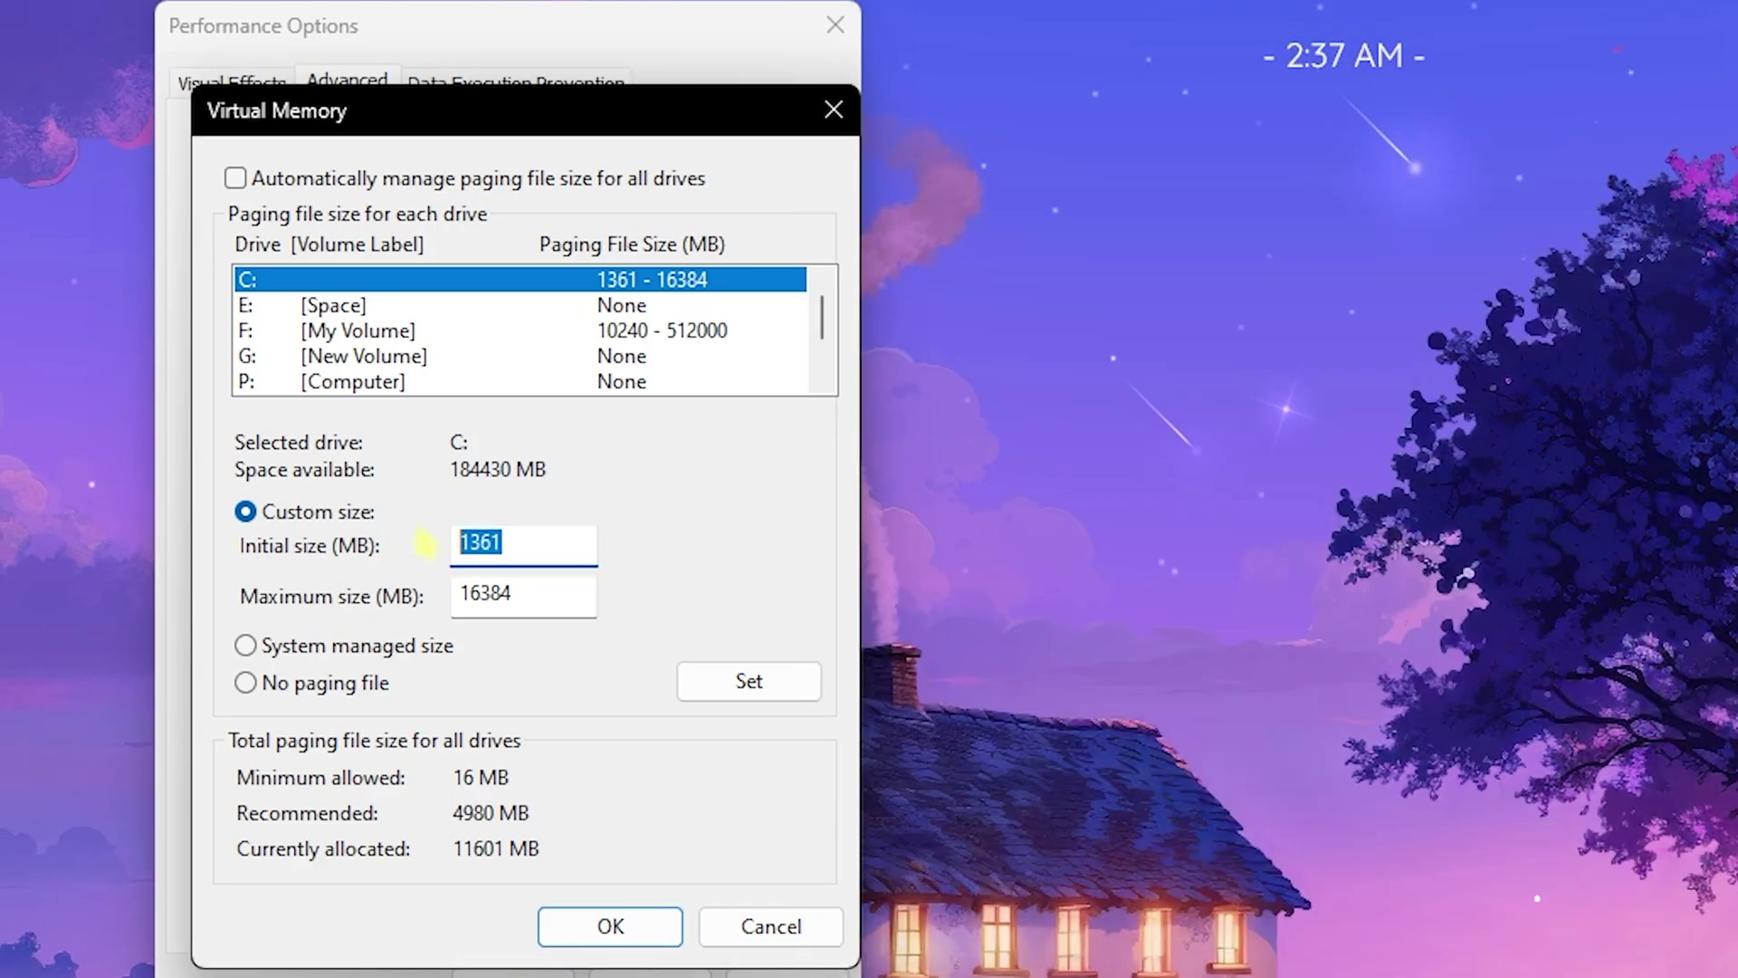
key("super")
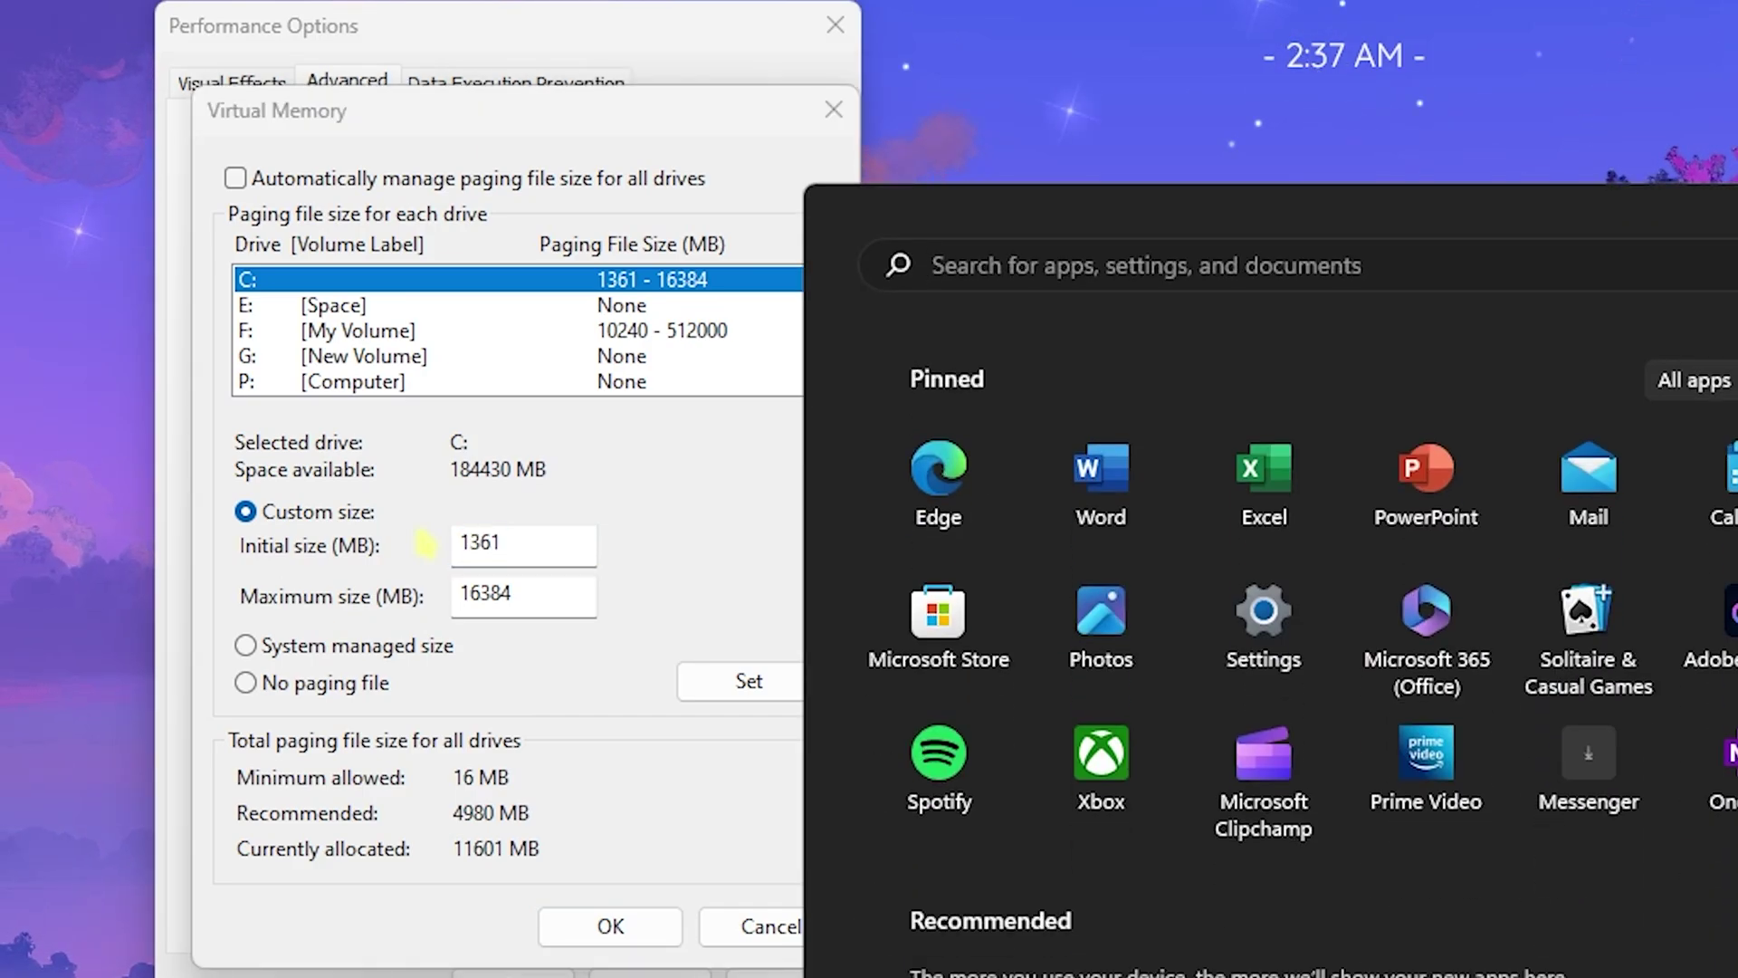
type("calculator")
key("Return")
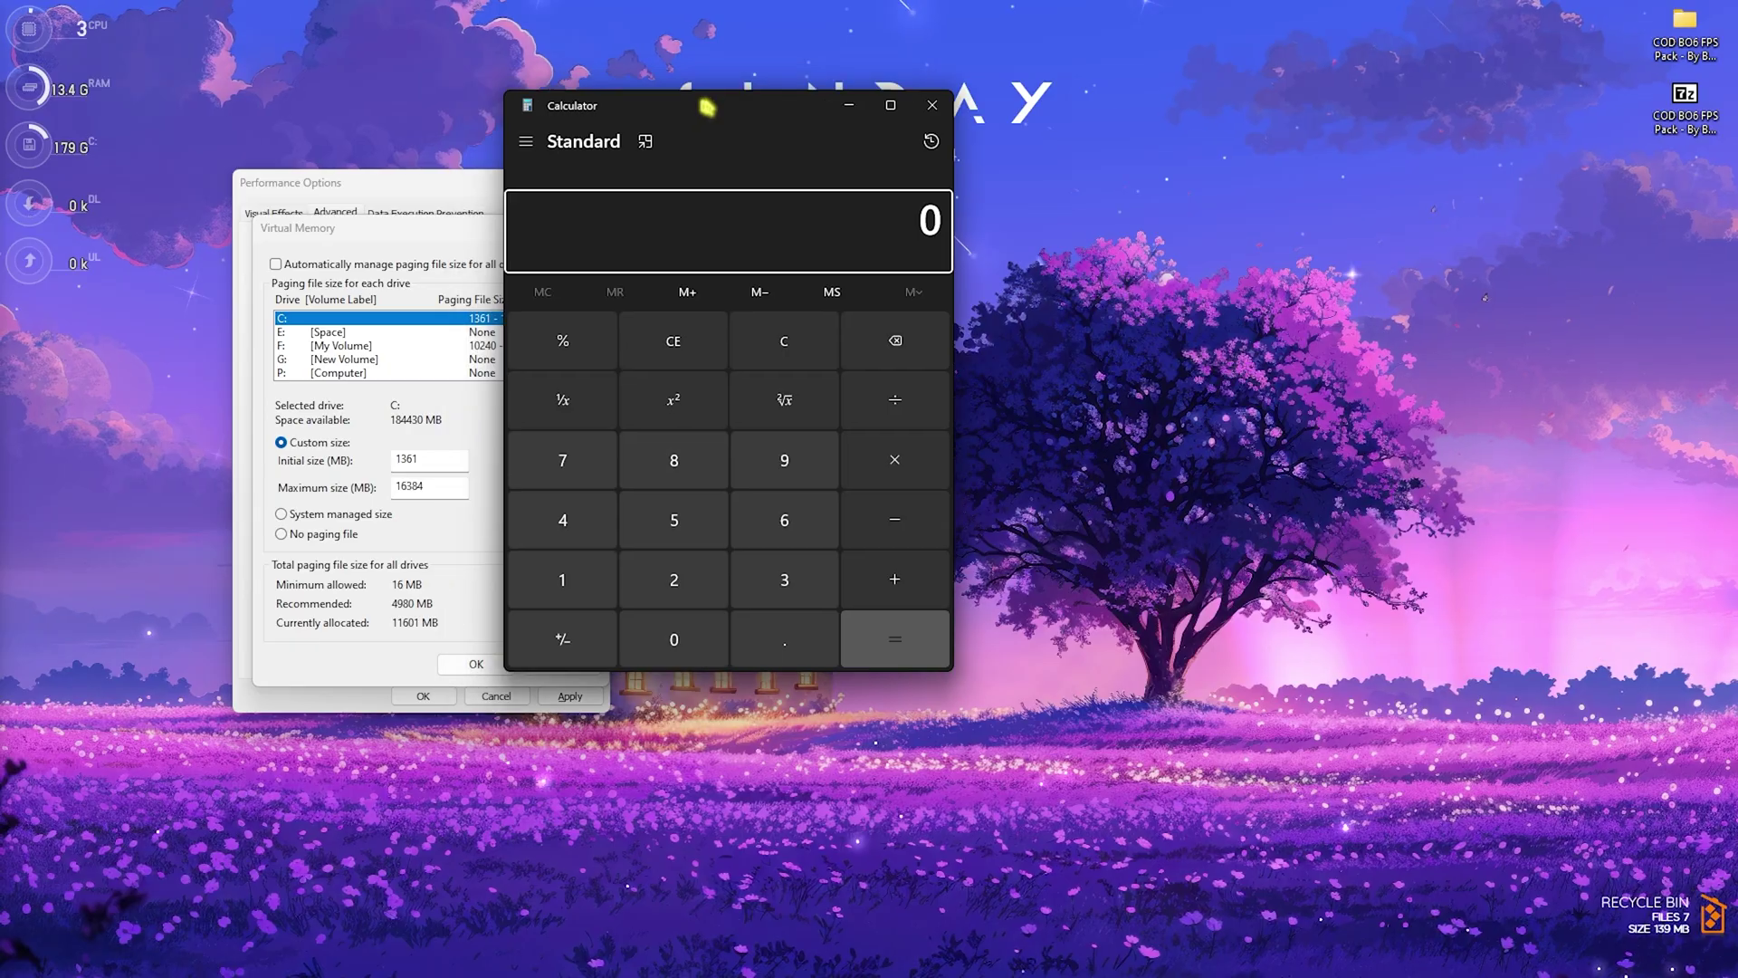
left_click_drag(710, 107, 812, 170)
left_click(864, 621)
left_click(780, 609)
left_click(1000, 489)
left_click(688, 607)
left_click(779, 665)
left_click(784, 625)
left_click(668, 550)
left_click(1023, 680)
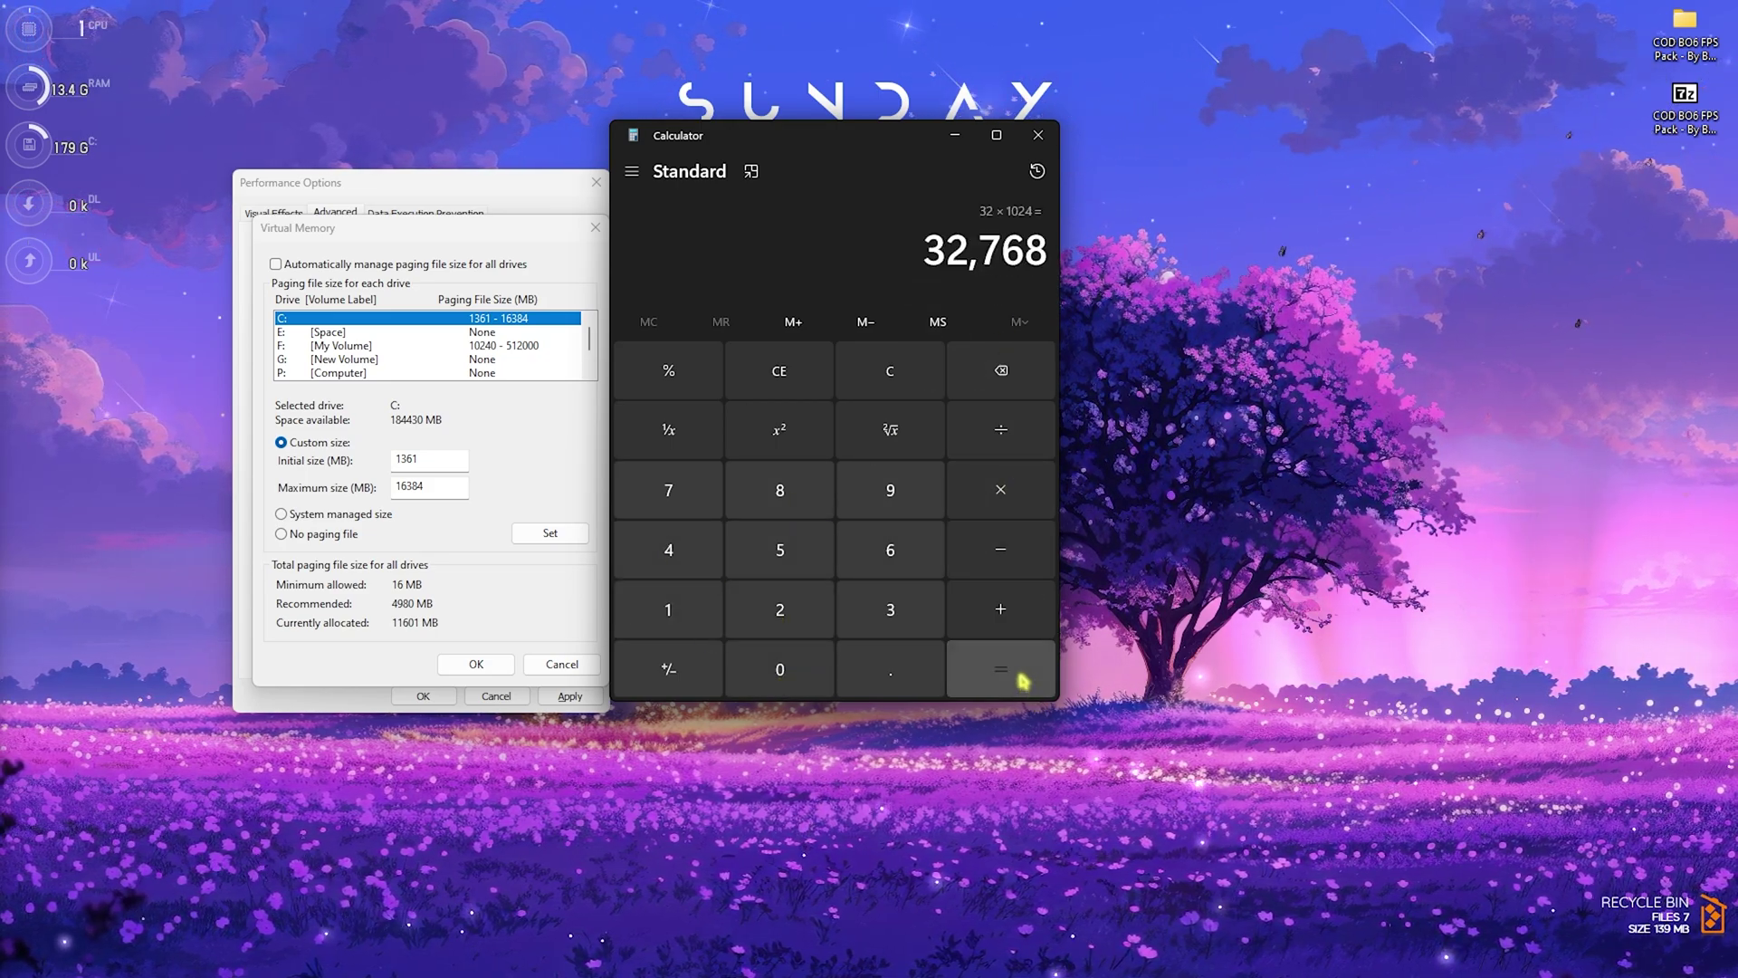
Divide the calculated amount by 2
key("slash")
left_click(780, 610)
left_click(1001, 669)
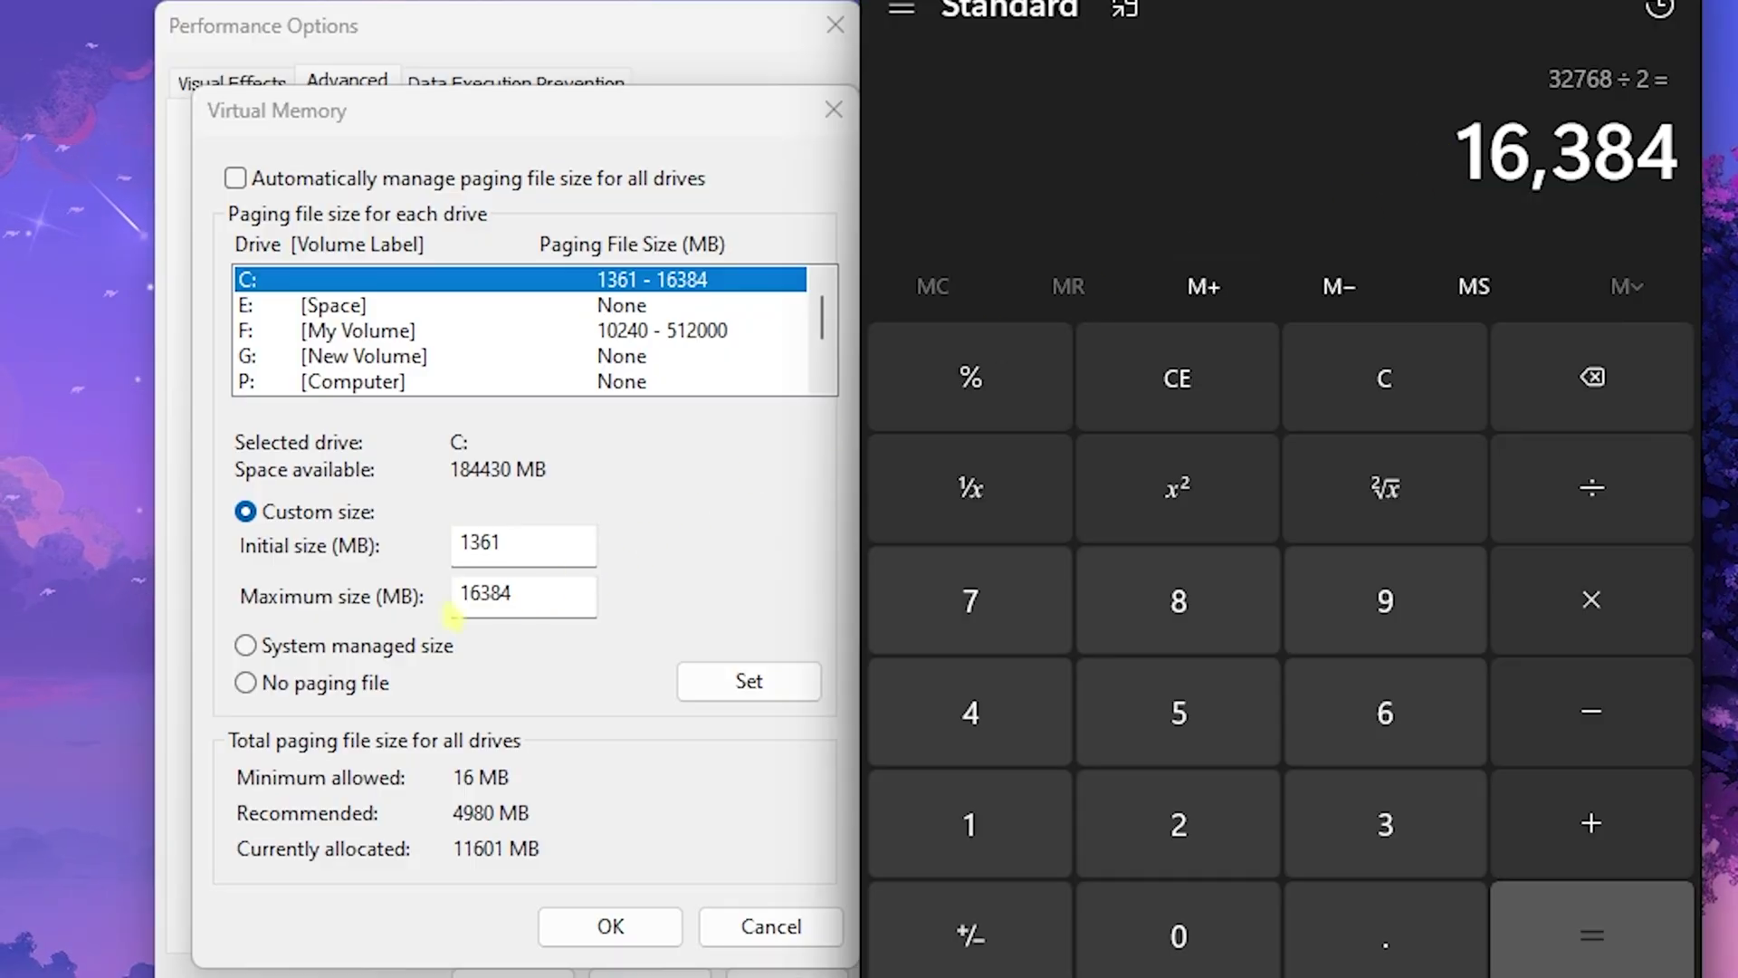
Close Calculator and apply the C: drive's custom paging file size of 1361 MB initial and 16384 MB maximum
key("alt+F4")
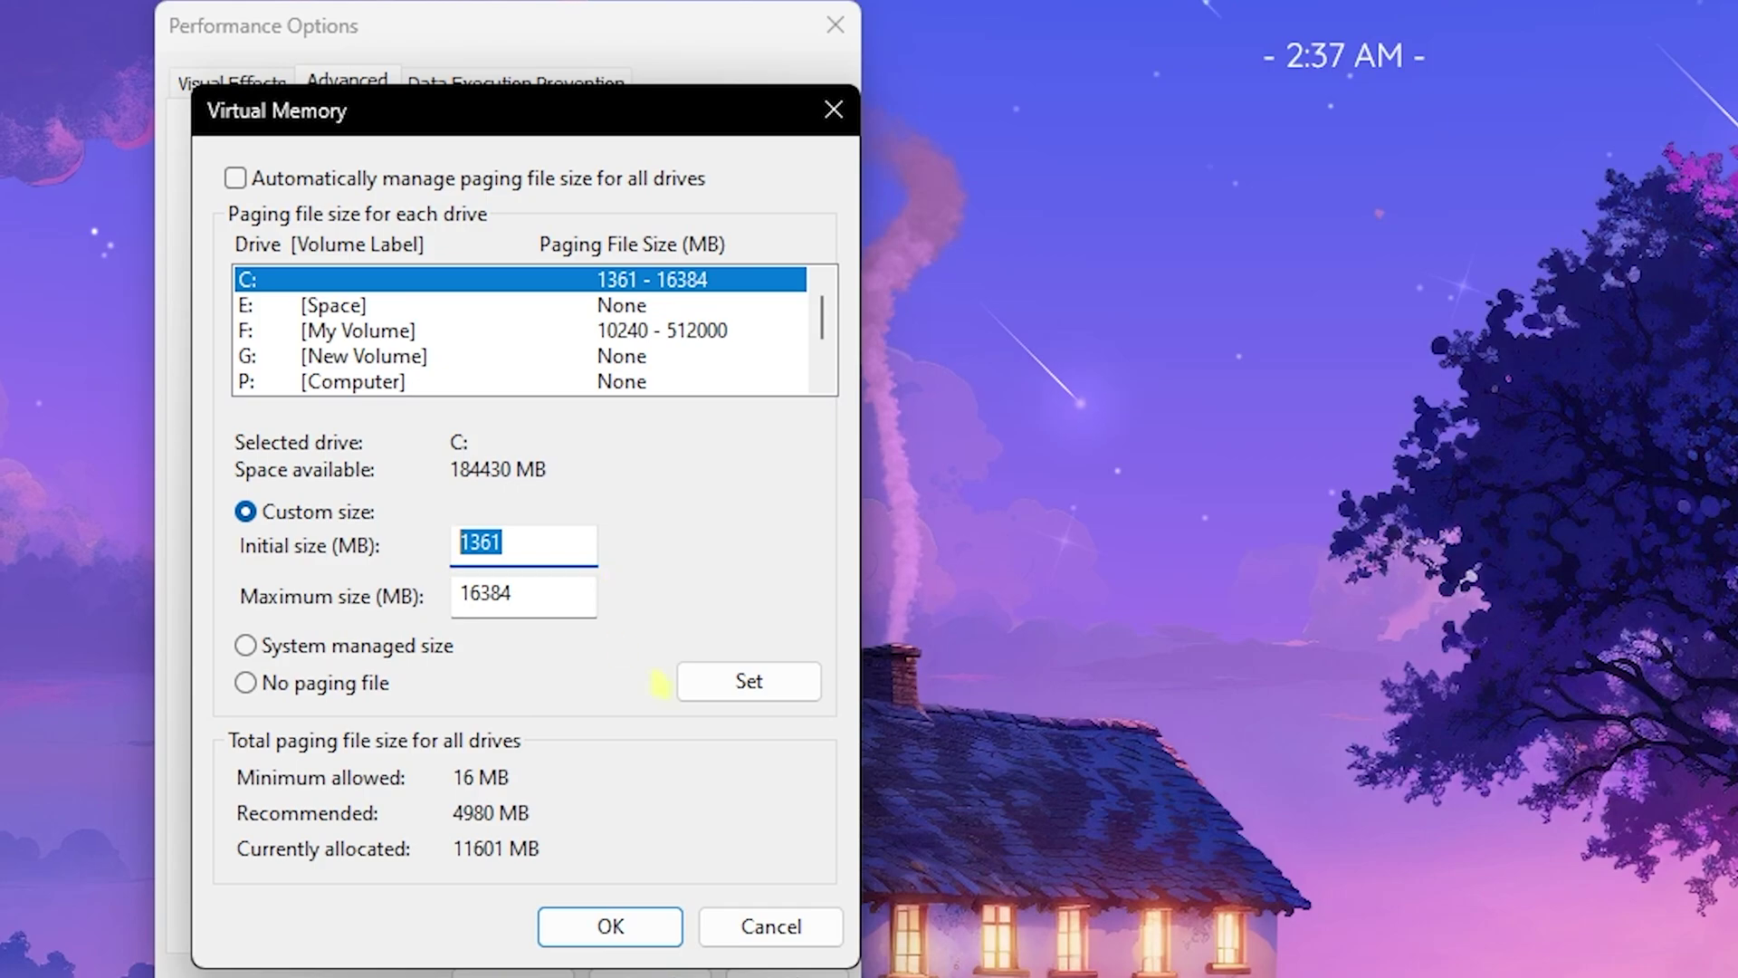
left_click(749, 682)
left_click(616, 924)
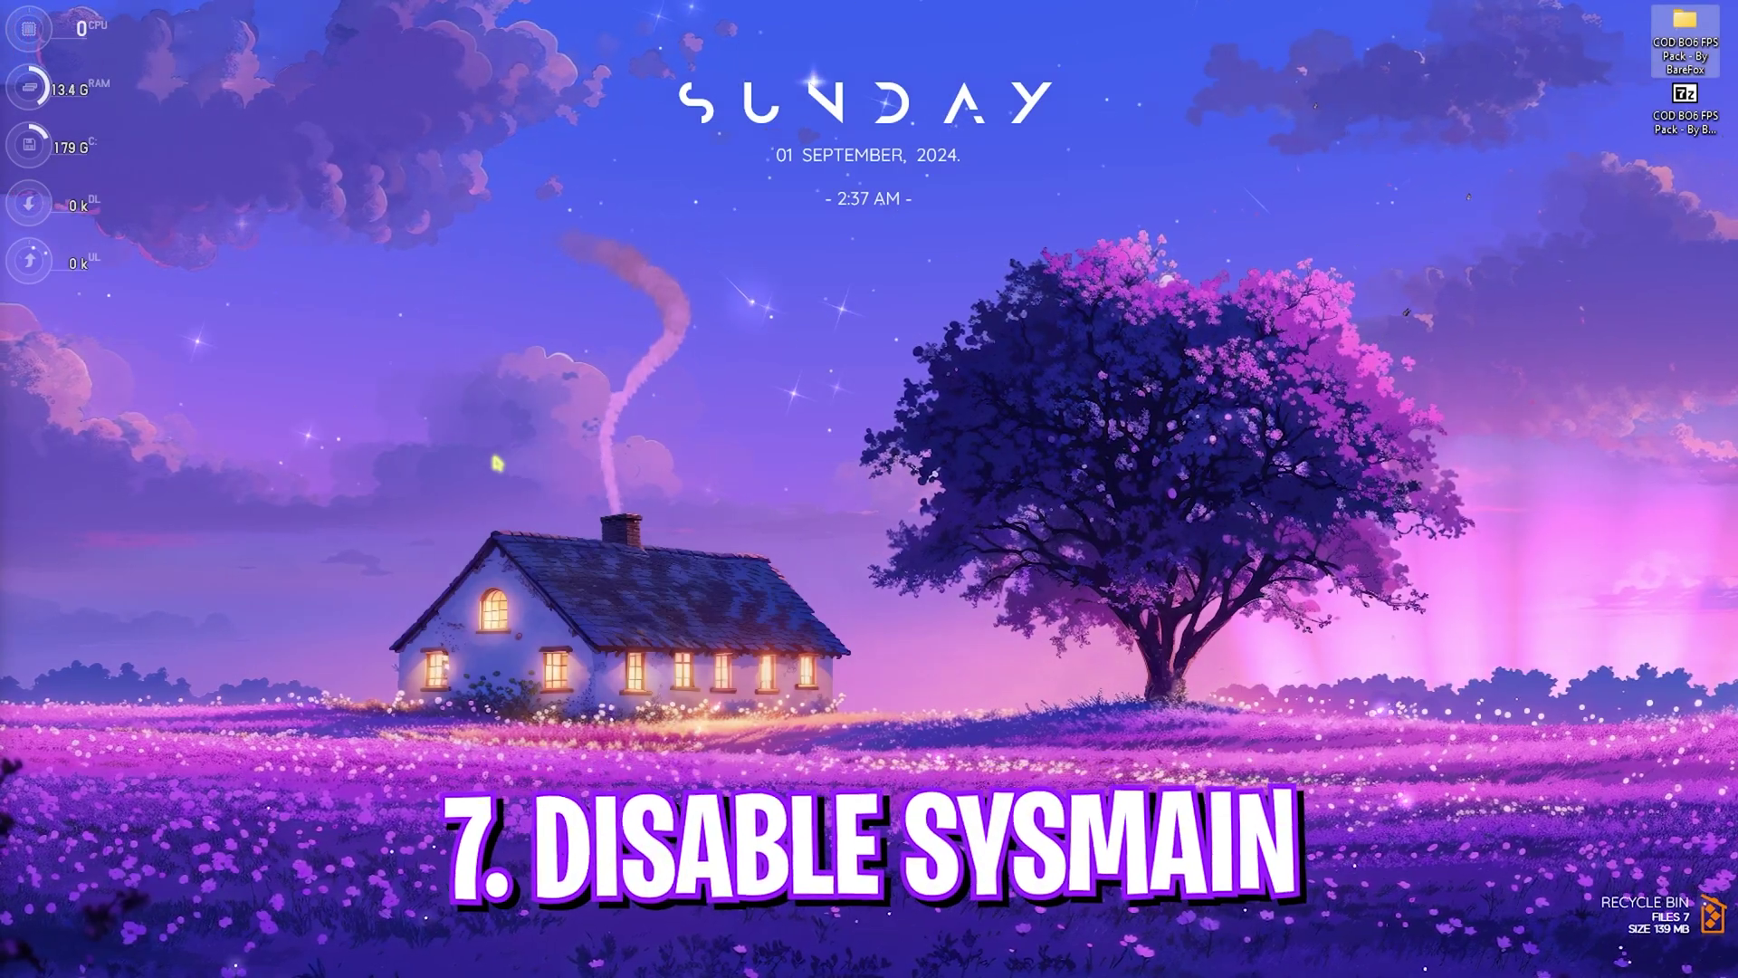
Open the Windows Services console and go to the services beginning with S
key("super")
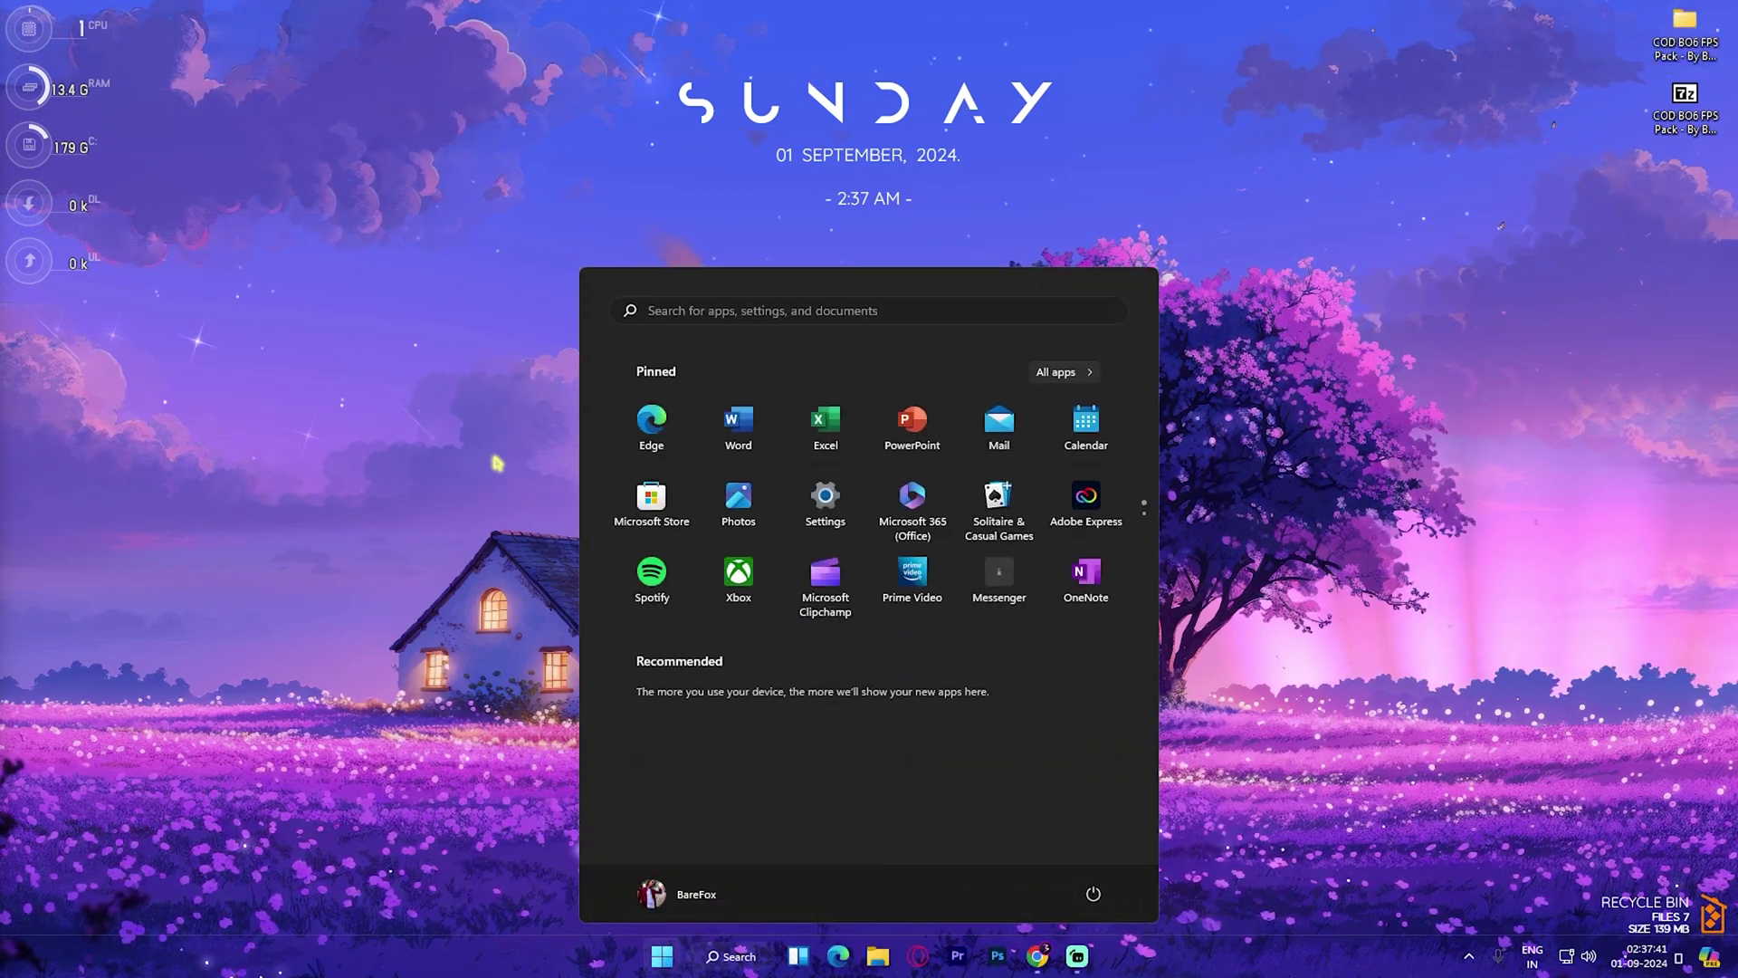
type("services")
left_click(637, 441)
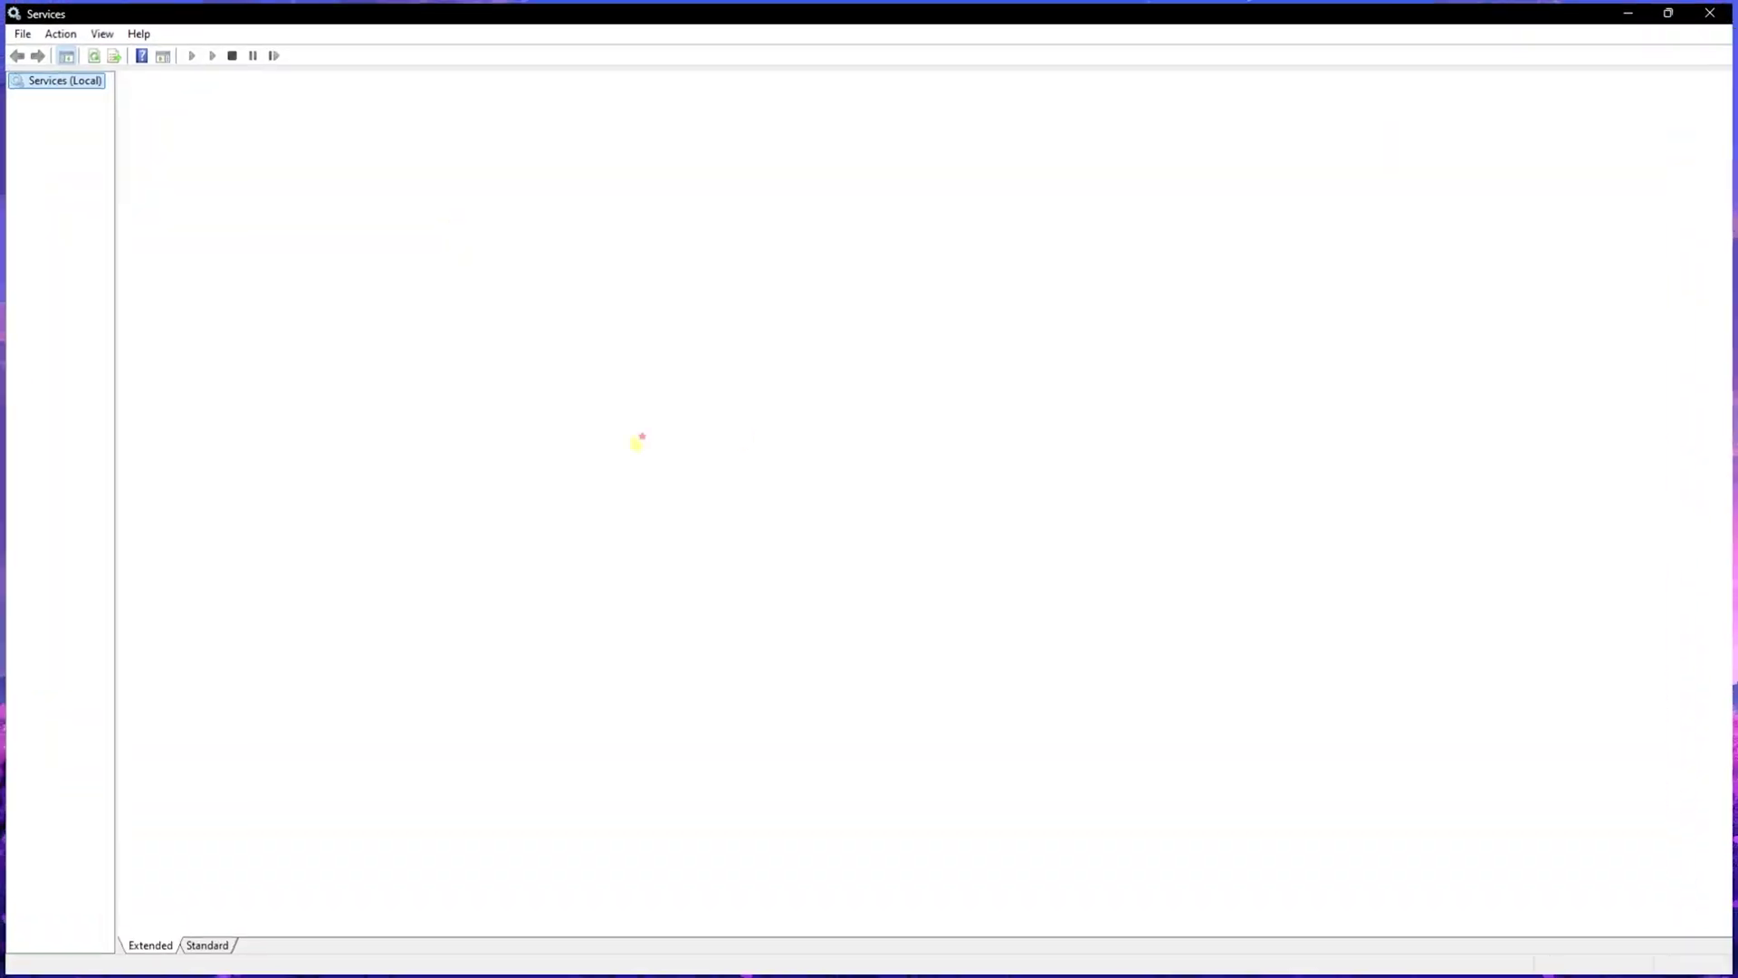
left_click(448, 398)
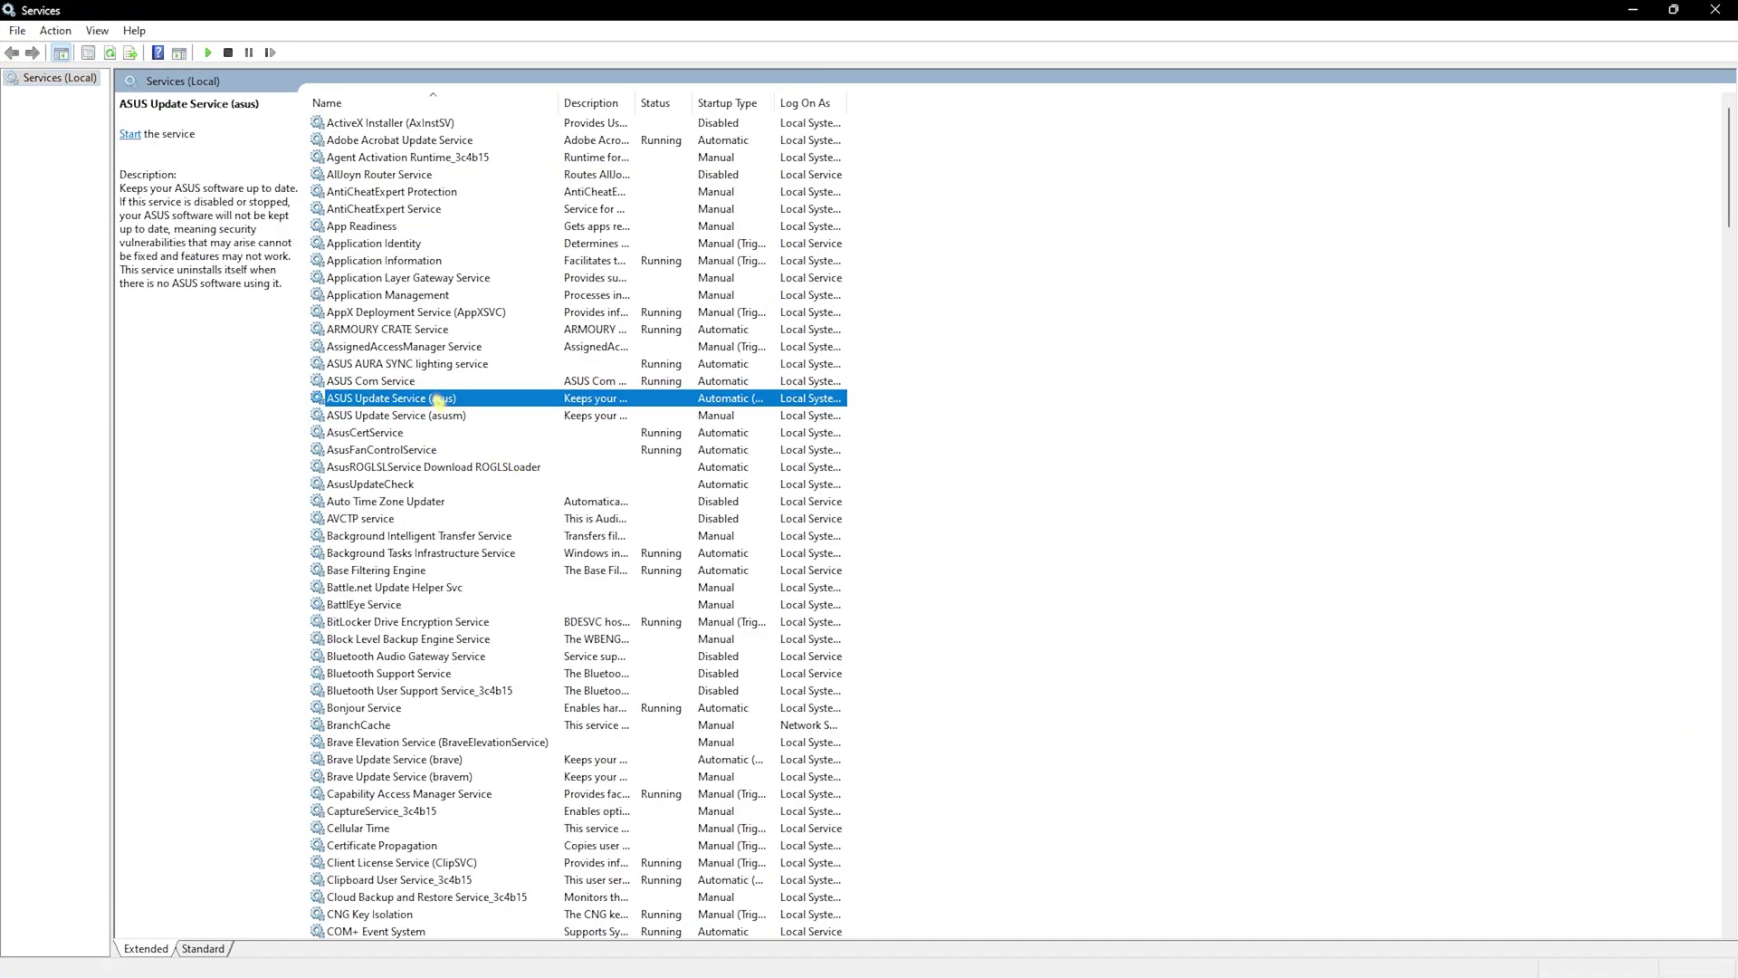
key("s")
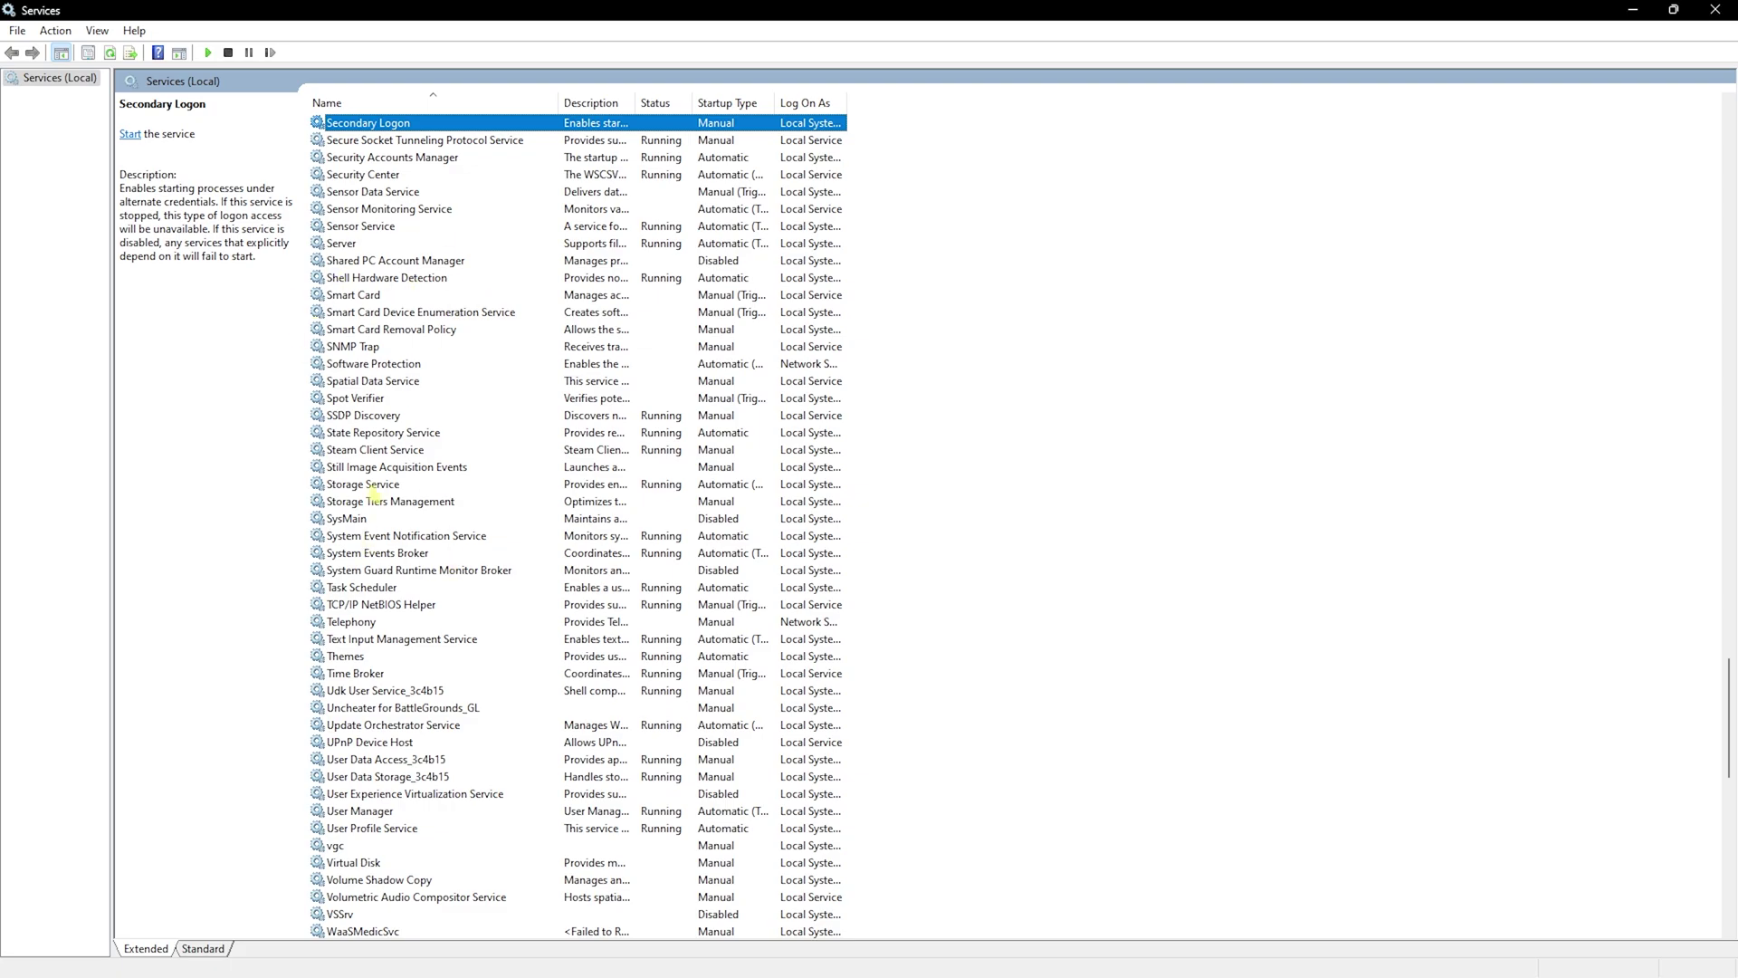
type("application ms")
Set the SysMain service's startup type to Disabled in its properties and close them
left_click(357, 522)
right_click(359, 524)
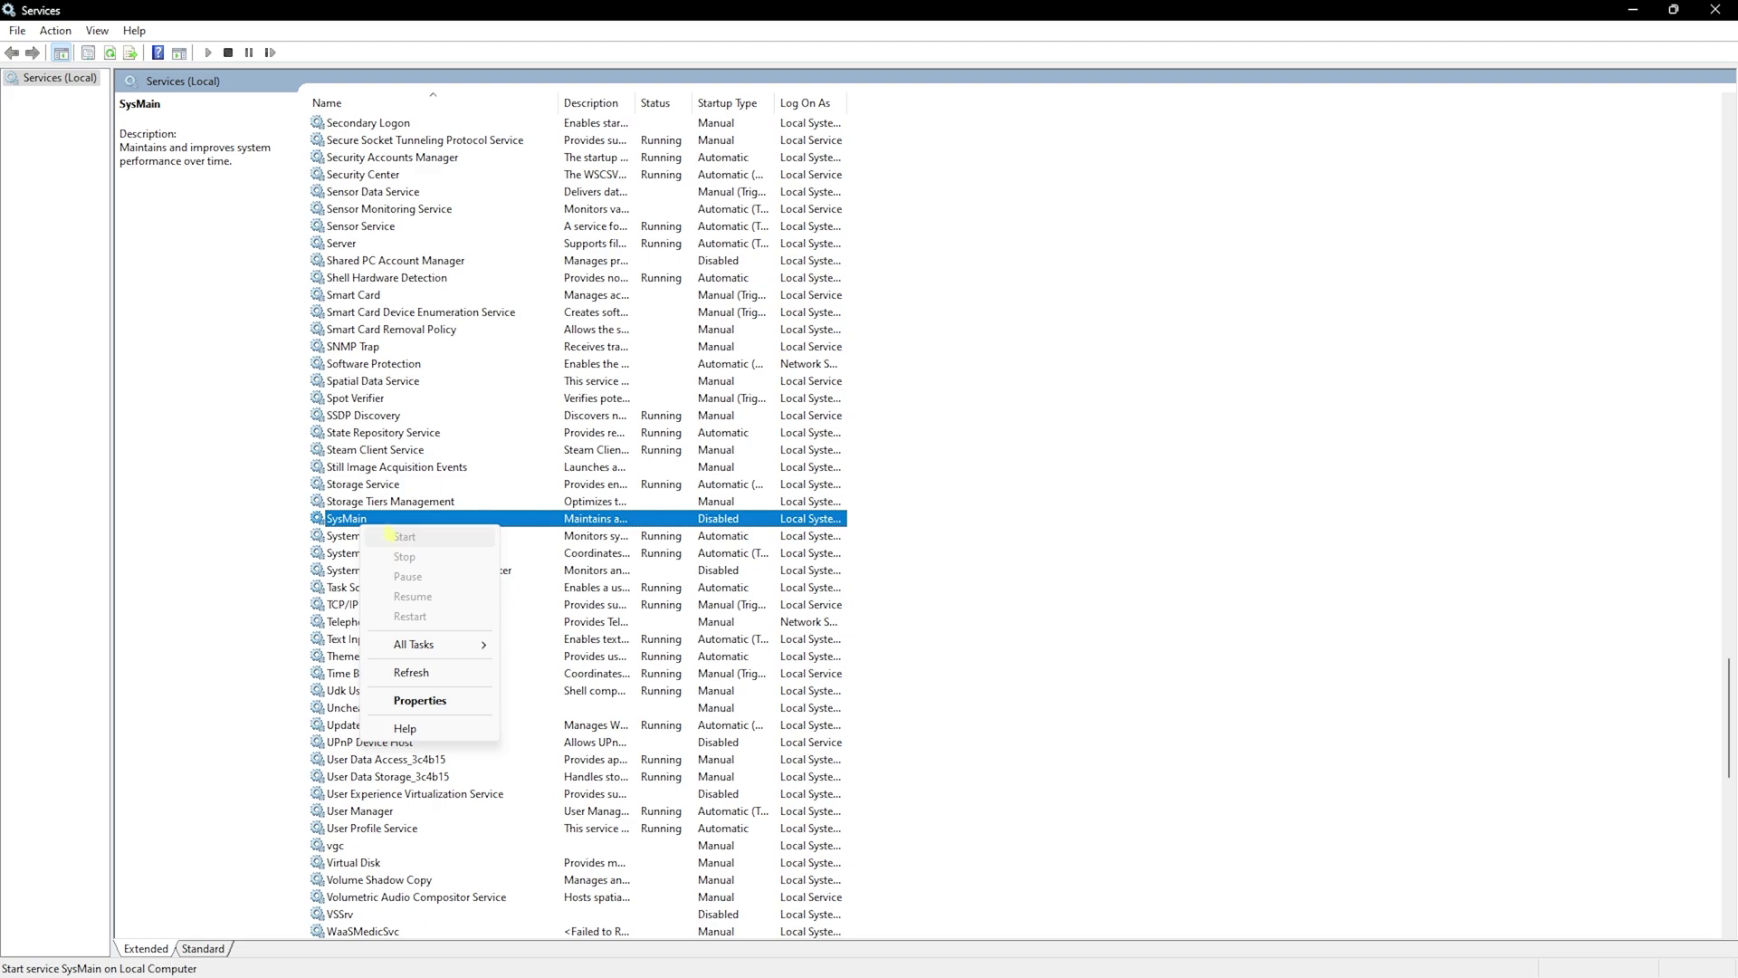
left_click(406, 699)
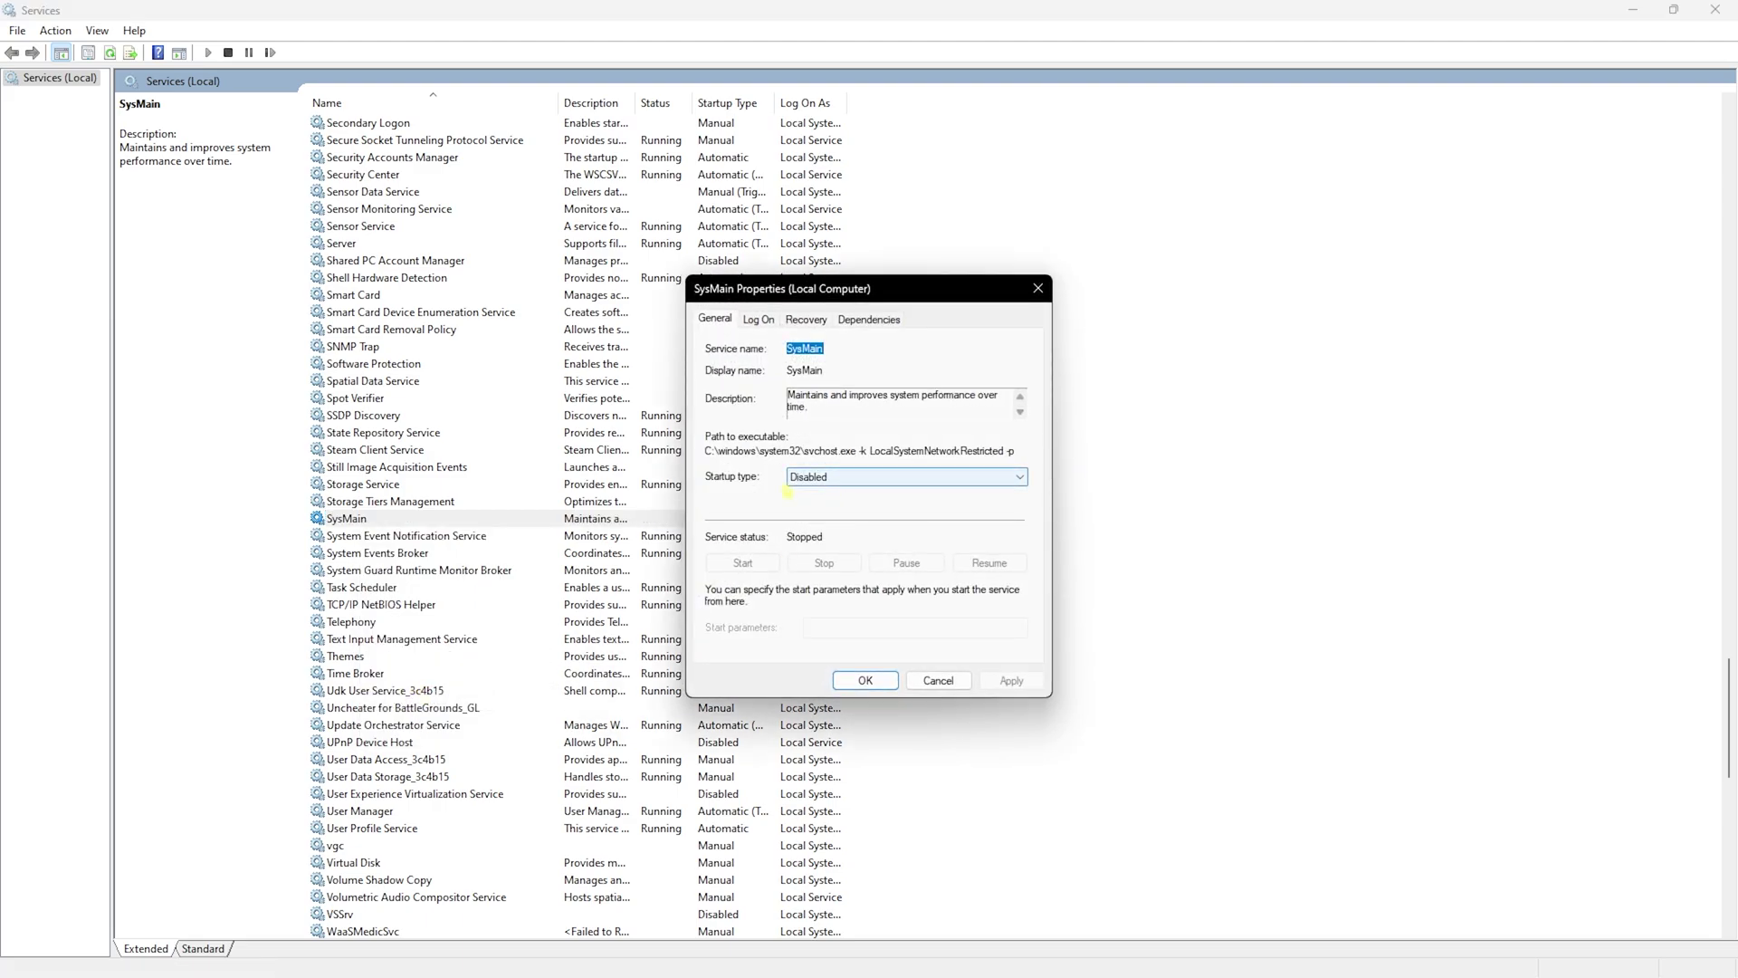
left_click(871, 475)
left_click(869, 533)
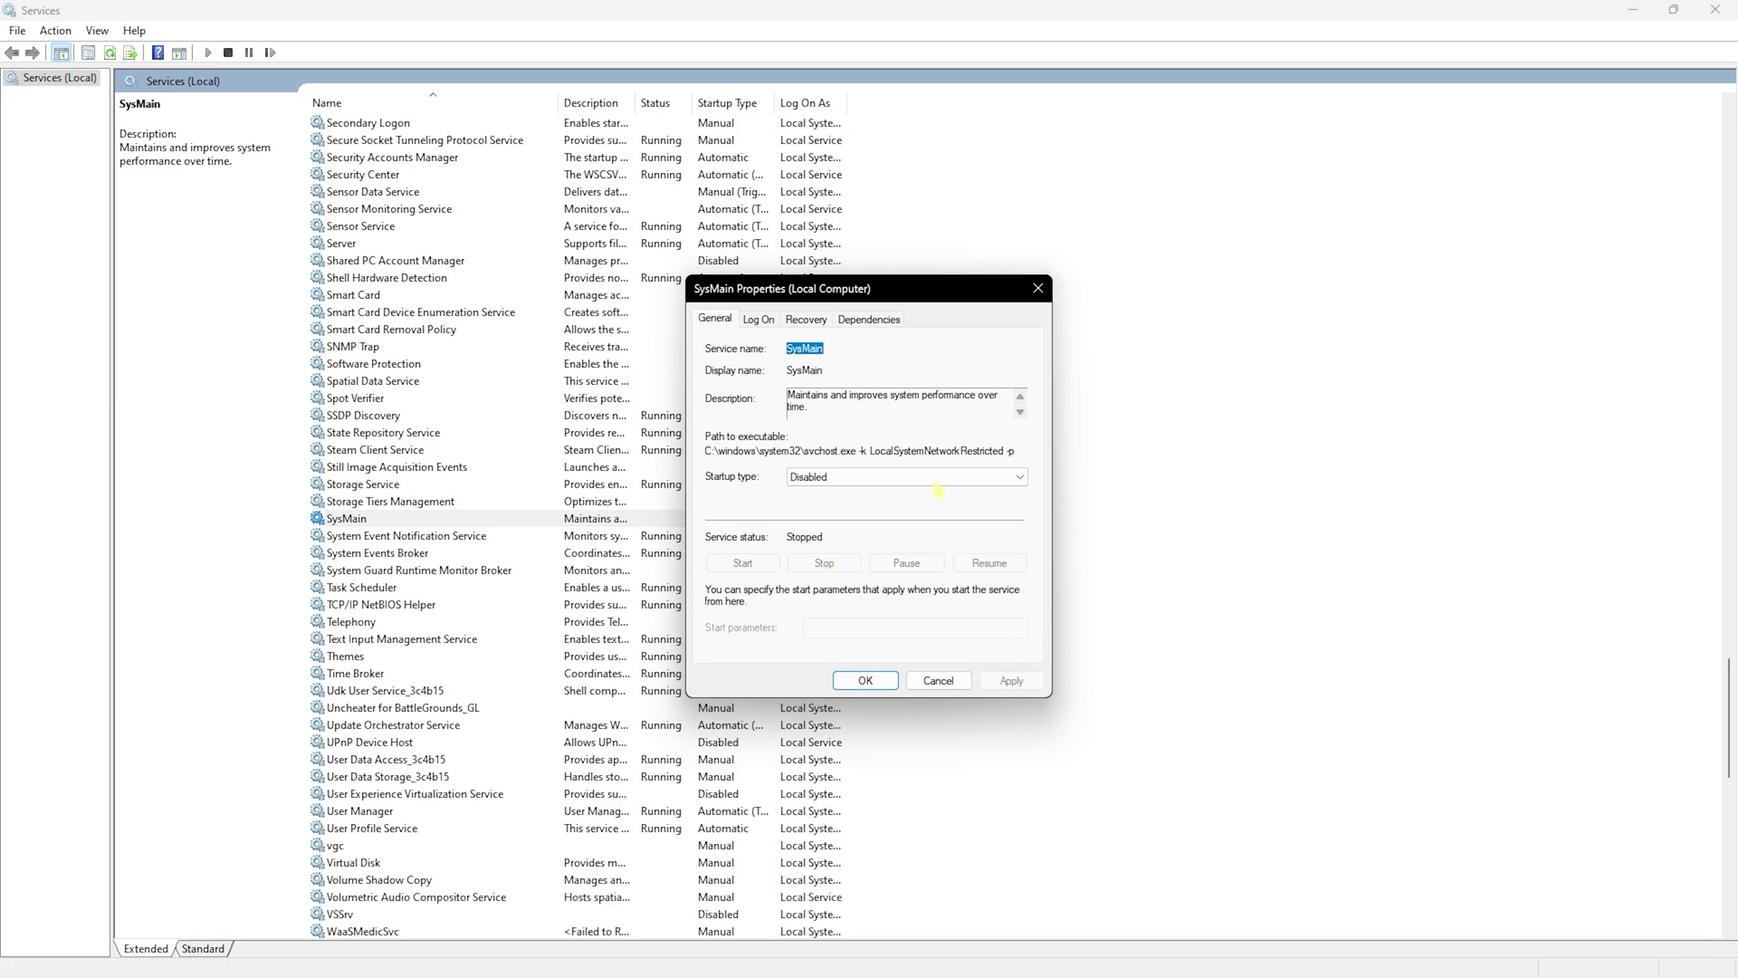
left_click(1038, 289)
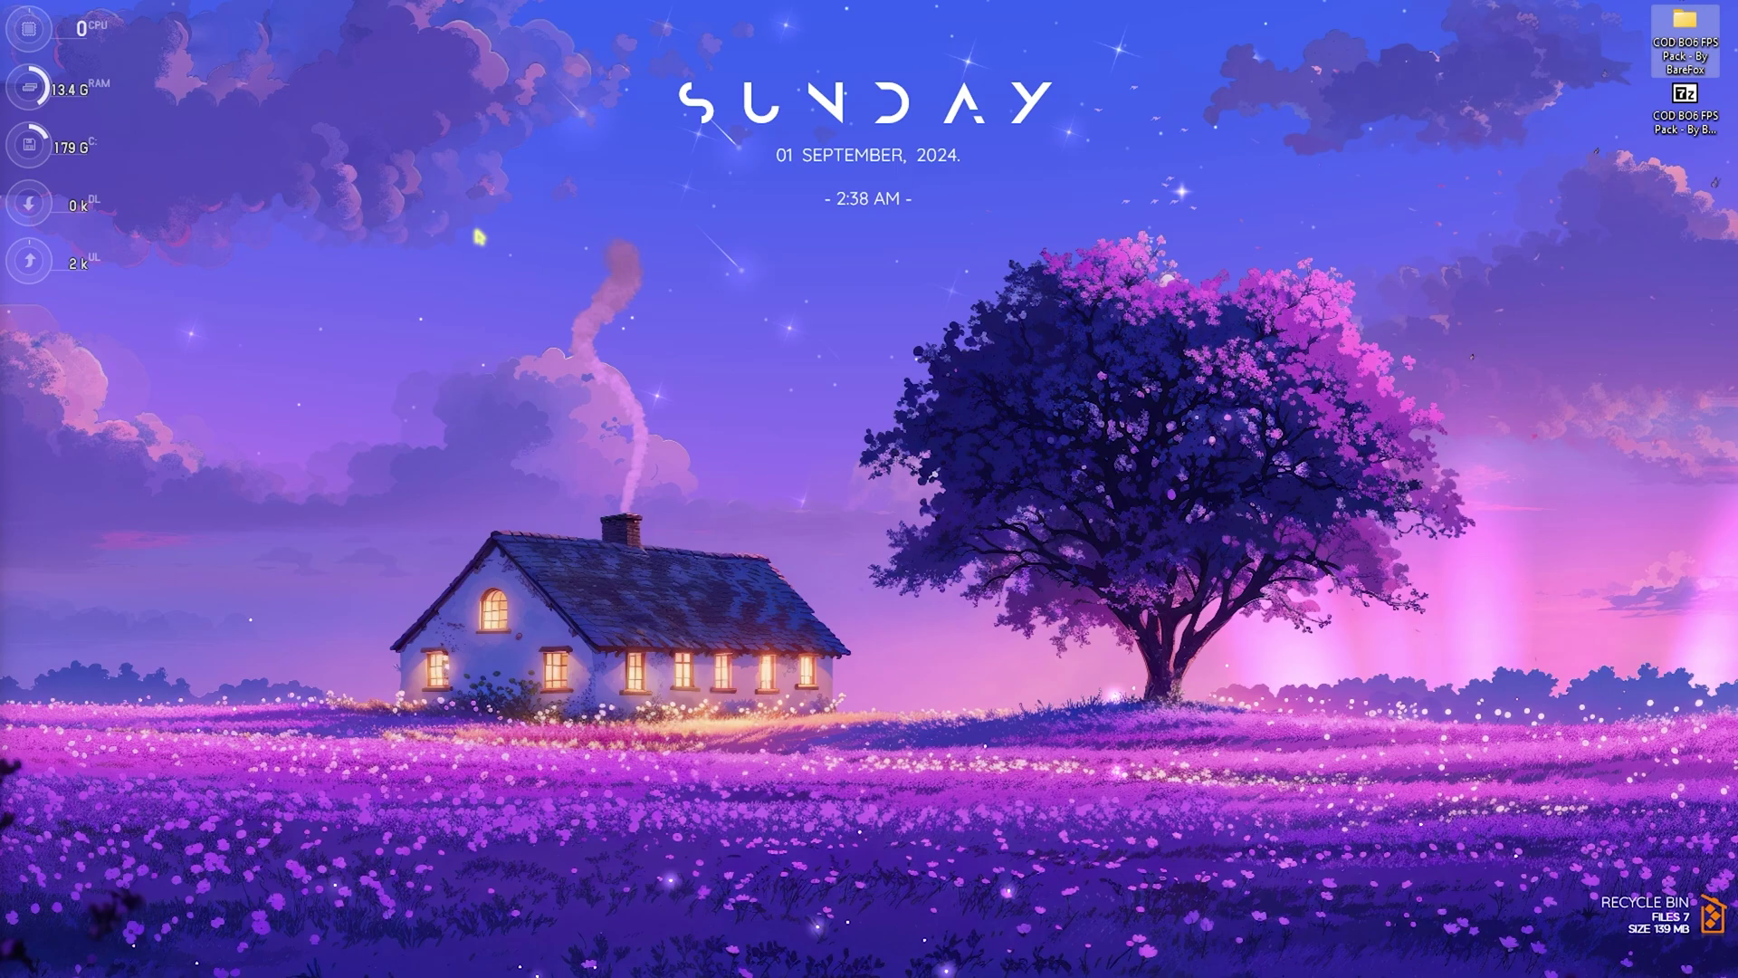
Open the Local Group Policy Editor, maximize it and widen the policy tree
key("super")
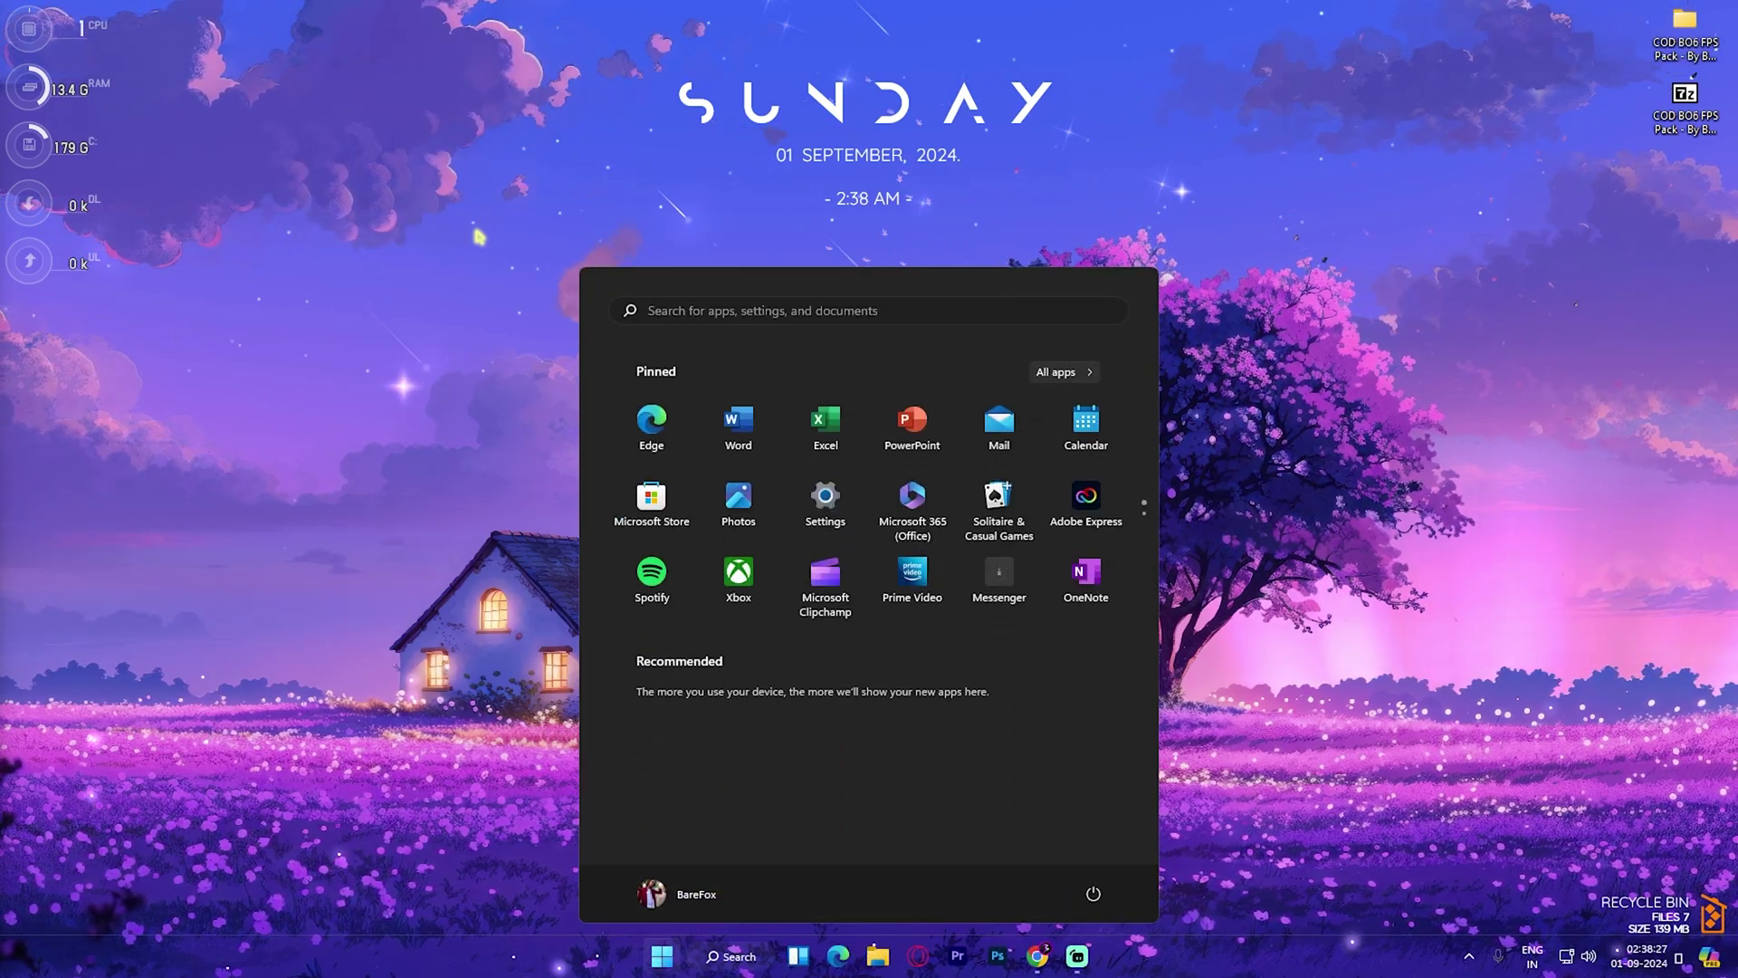
type("local")
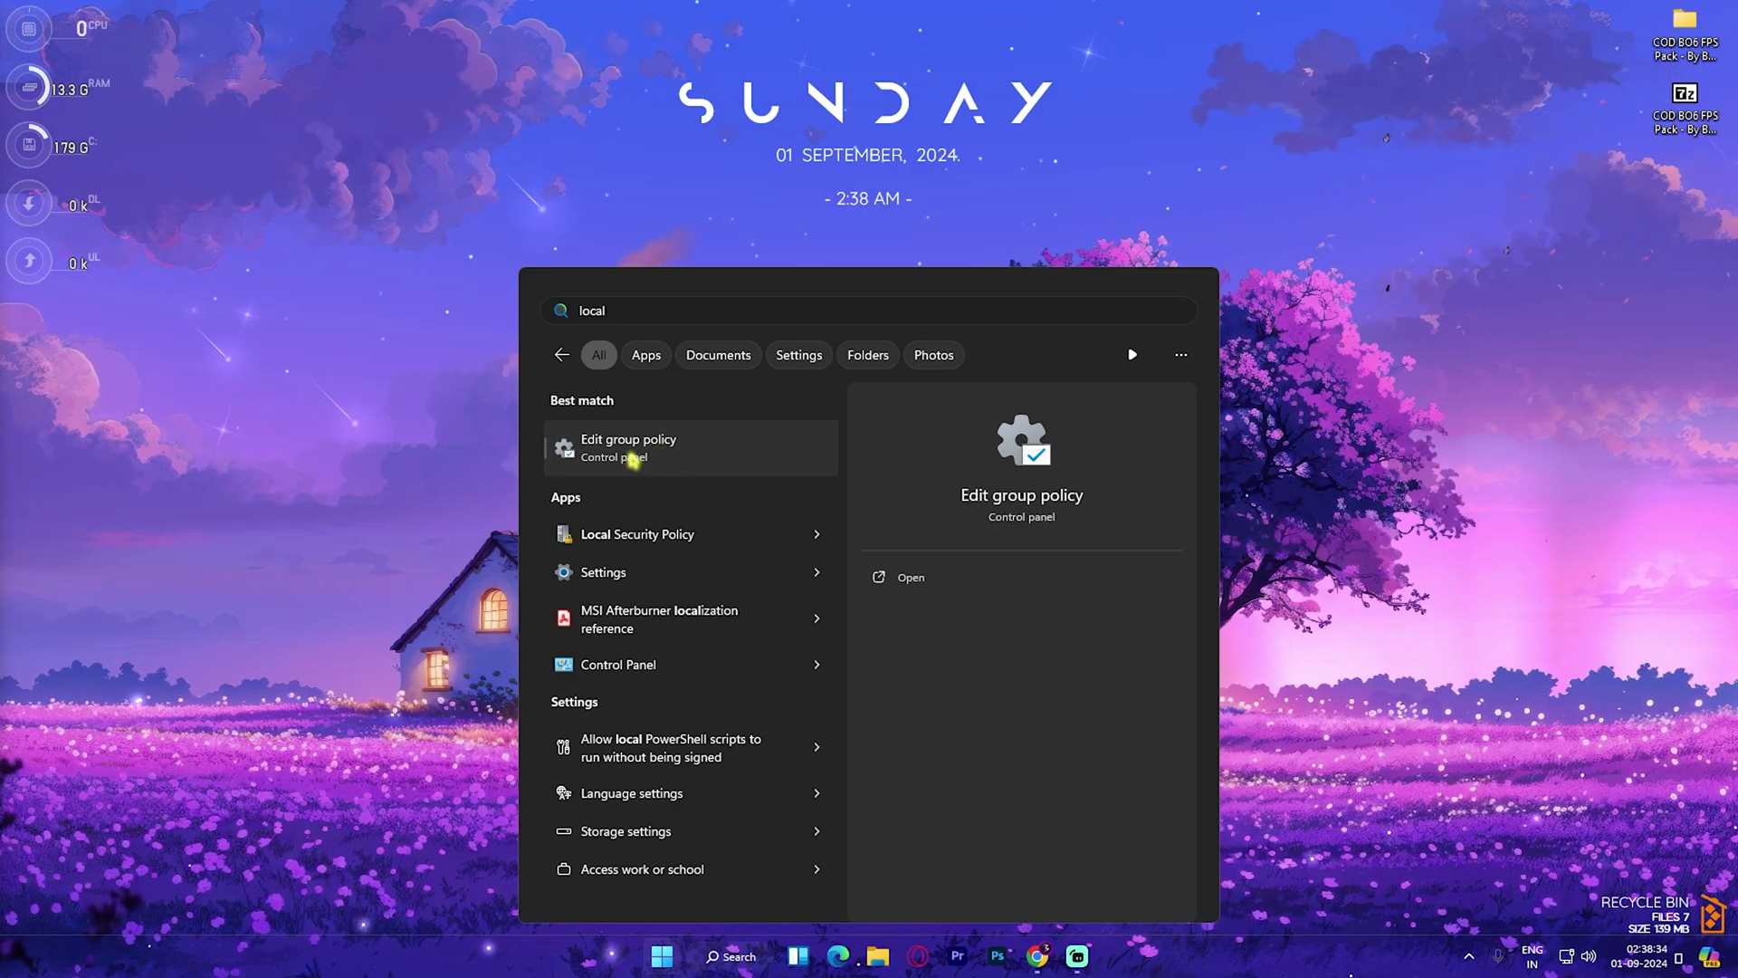
left_click(634, 457)
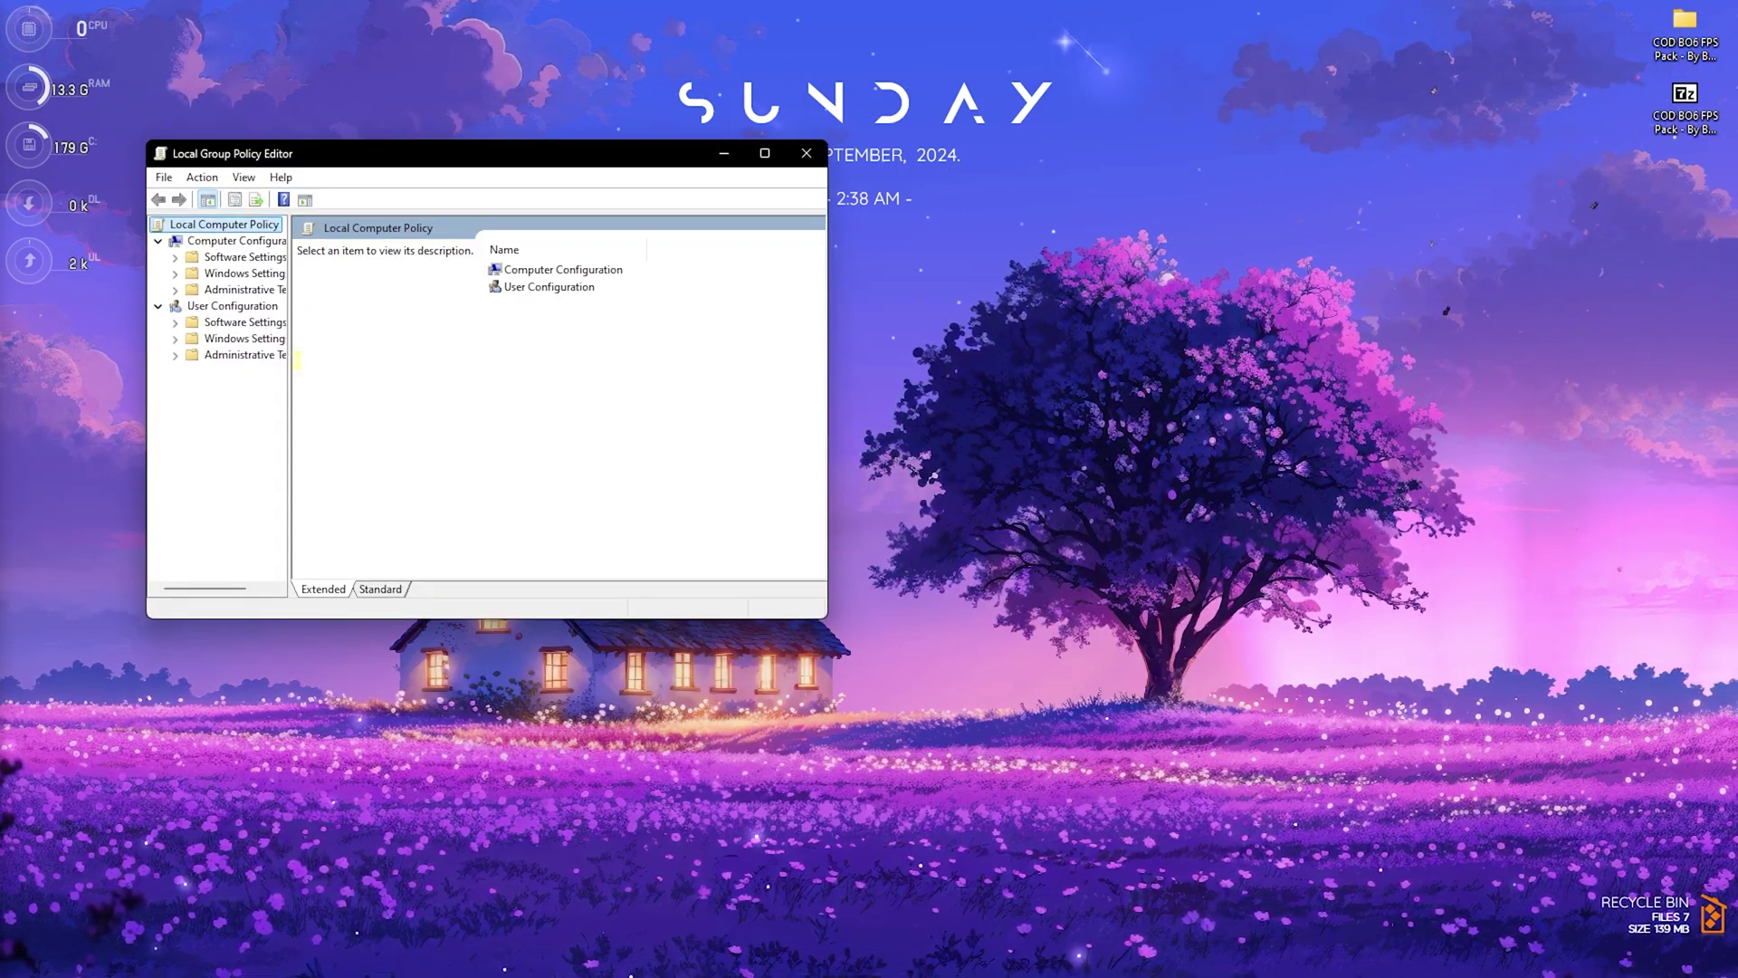
left_click(765, 153)
left_click_drag(143, 311, 351, 277)
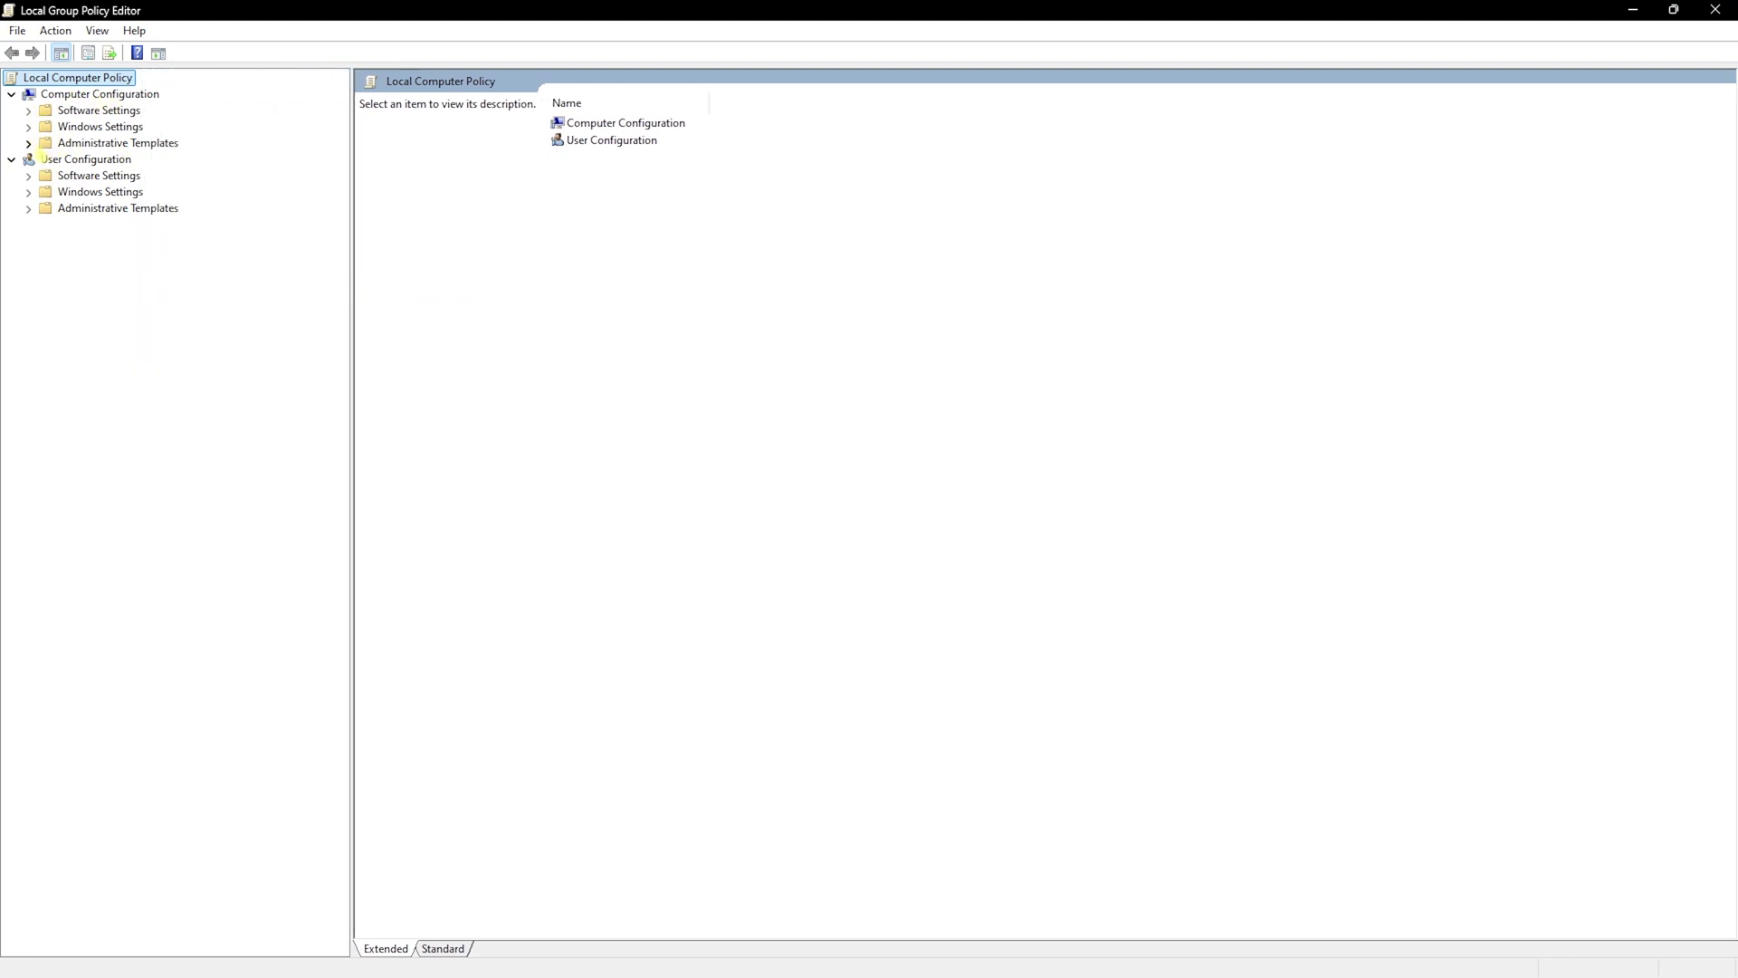
Show the App Privacy policies in Windows Components of the Computer Configuration administrative templates
left_click(29, 143)
left_click(46, 273)
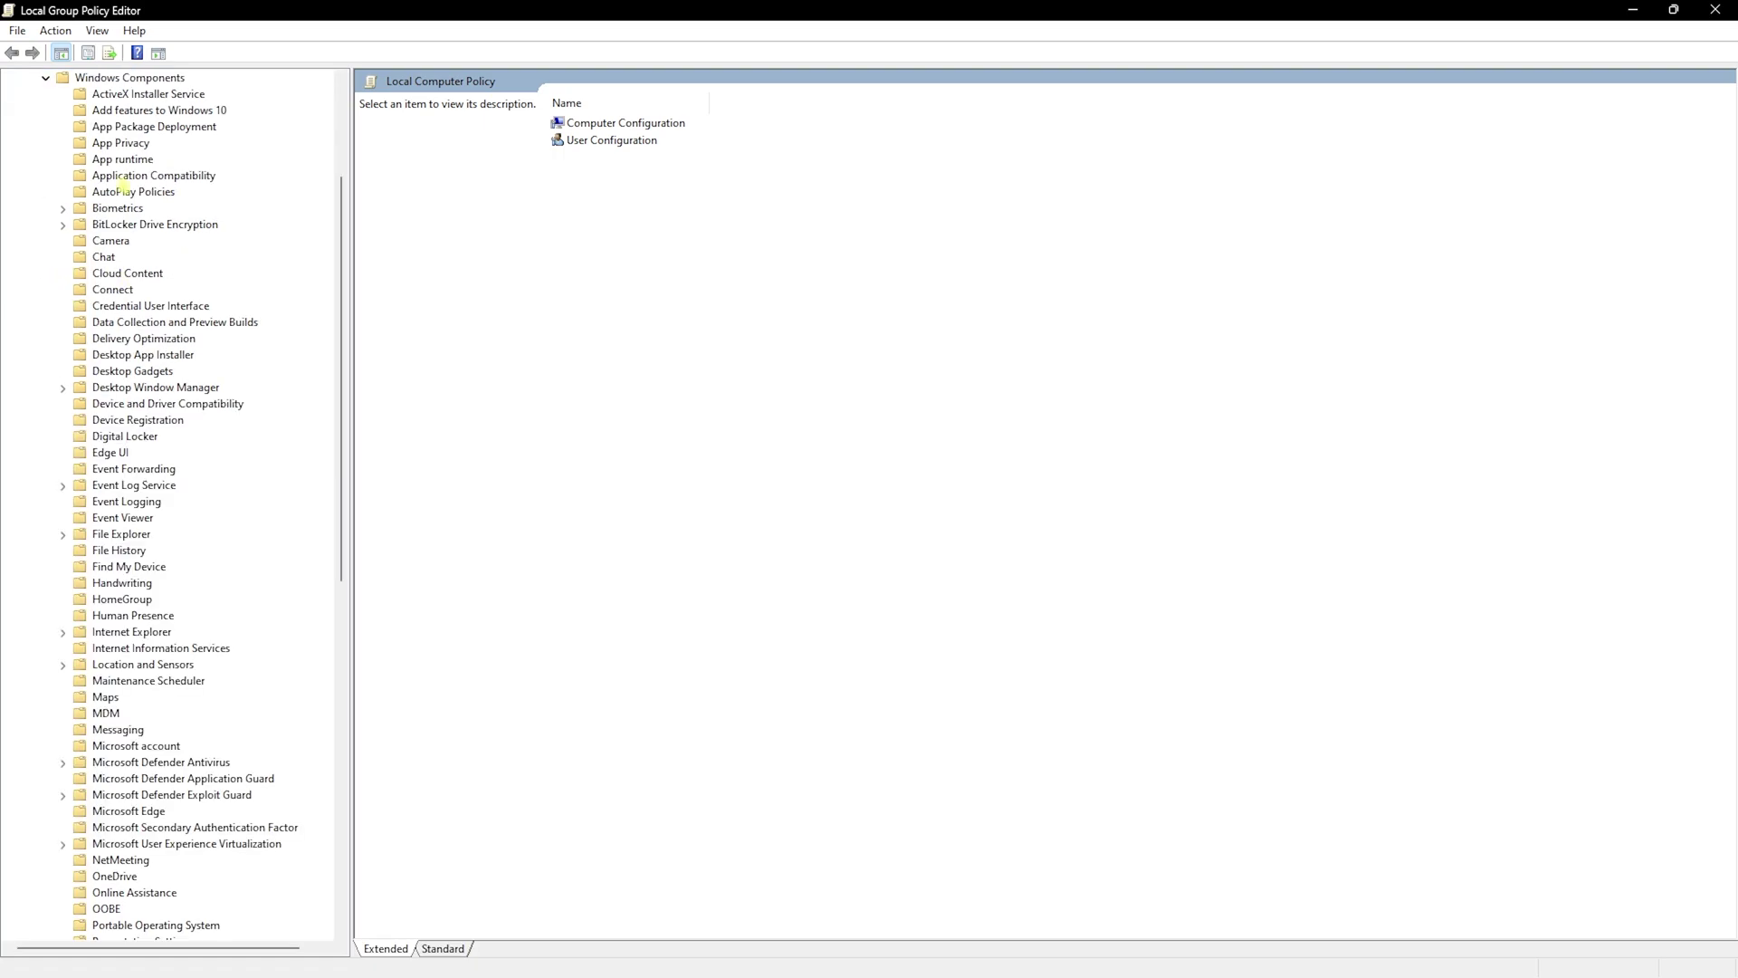
left_click(118, 145)
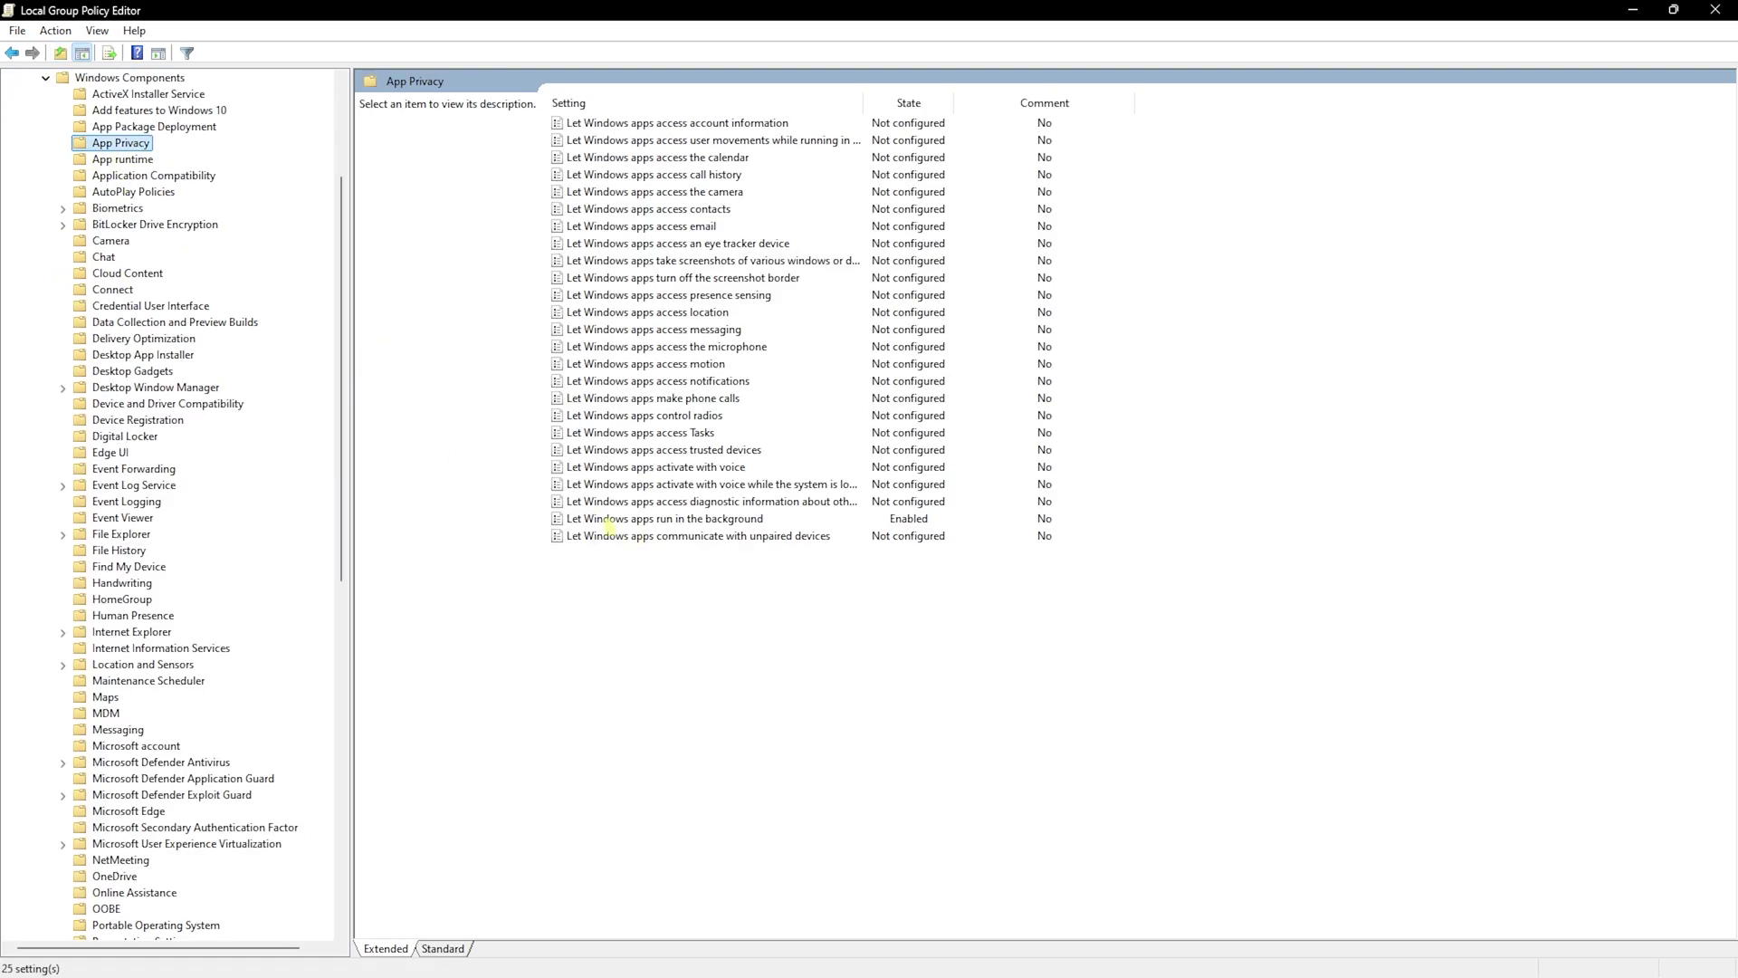
Set the enabled policy "Let Windows apps run in the background" to Force Deny for all apps, apply it and close it
left_click(609, 521)
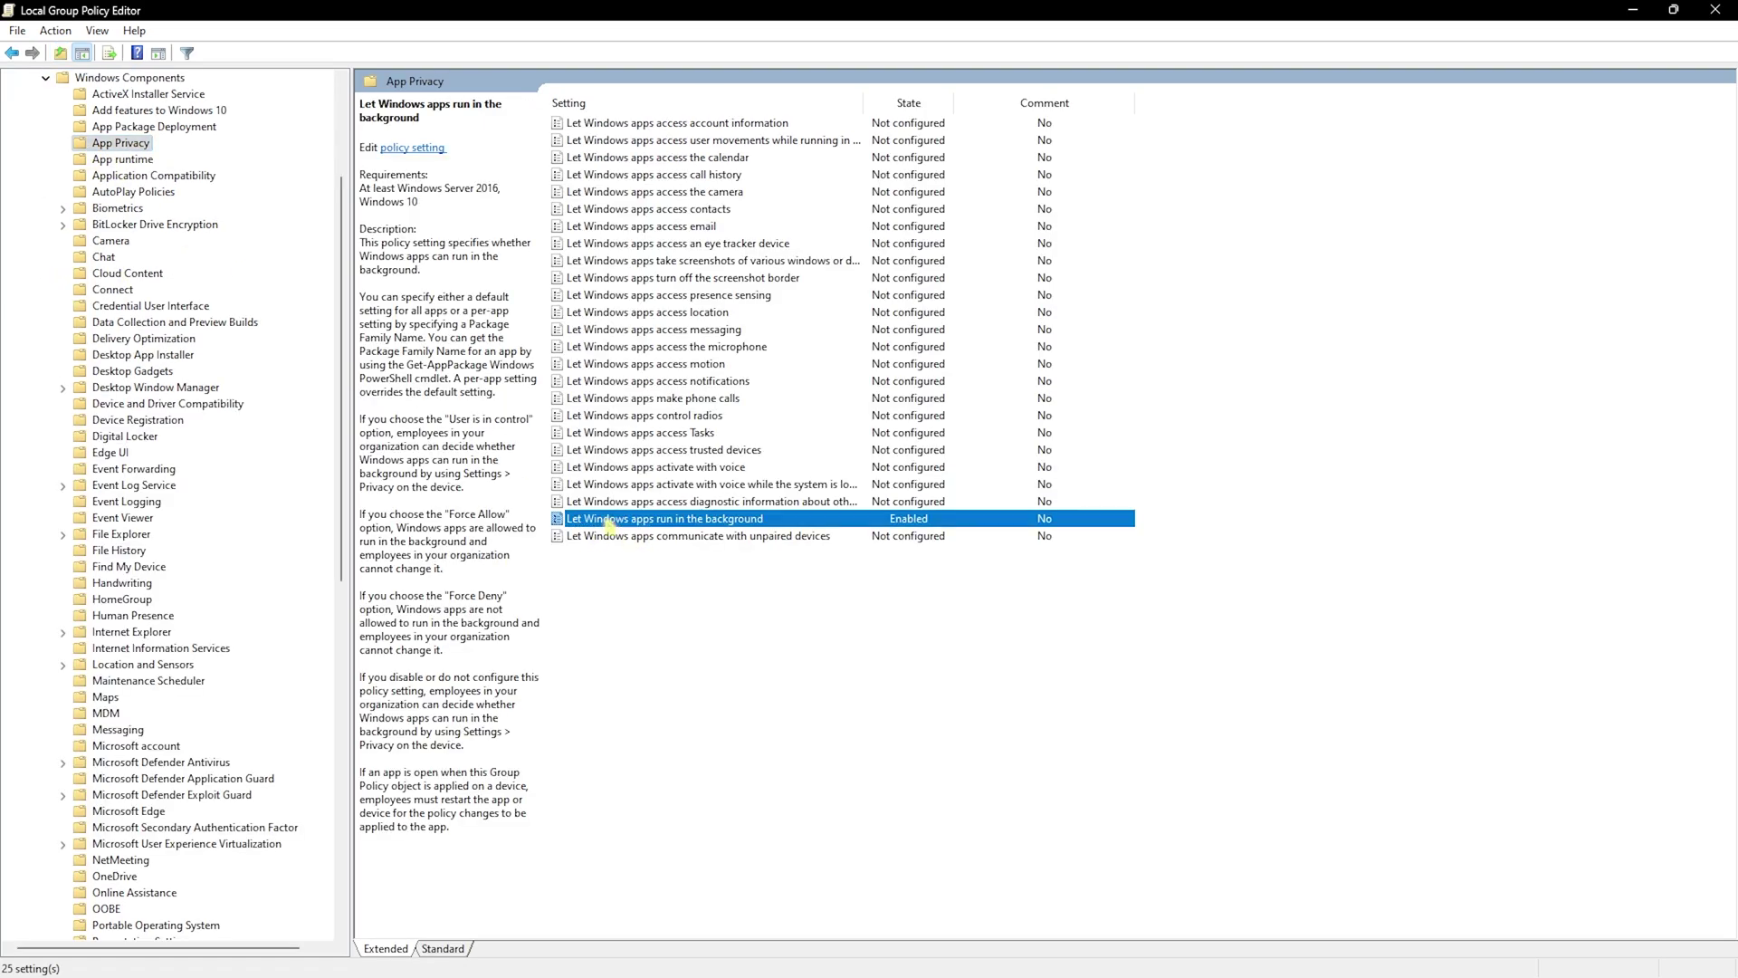
right_click(610, 522)
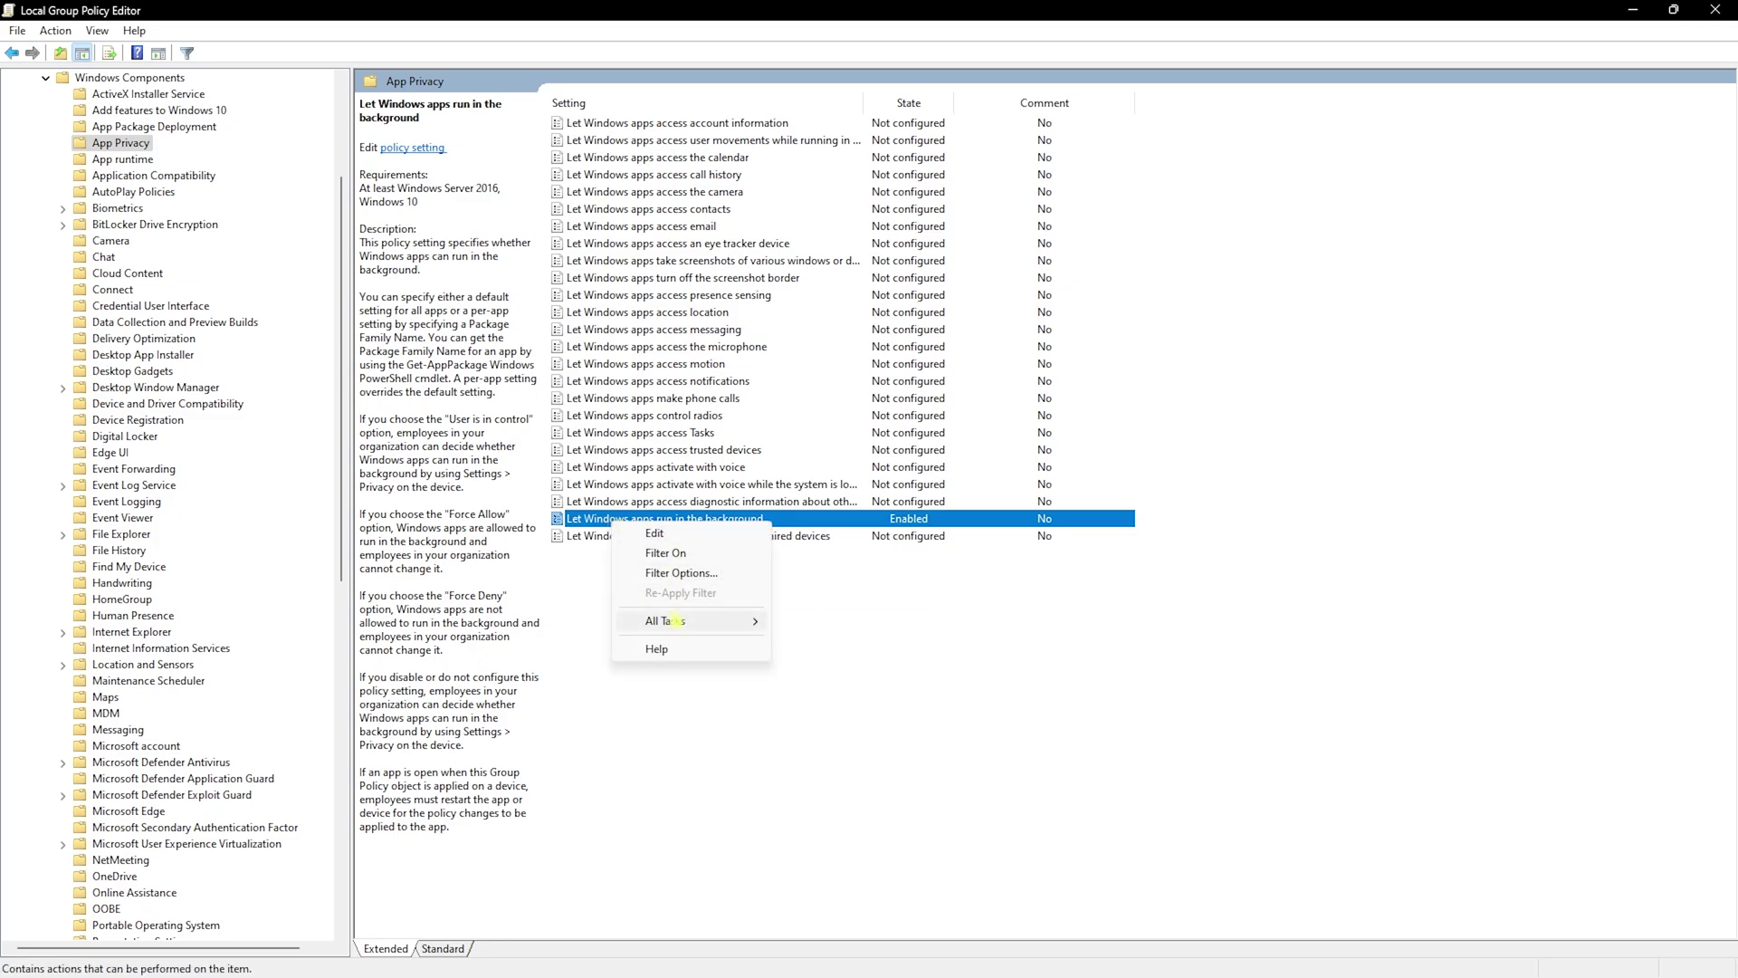
left_click(656, 534)
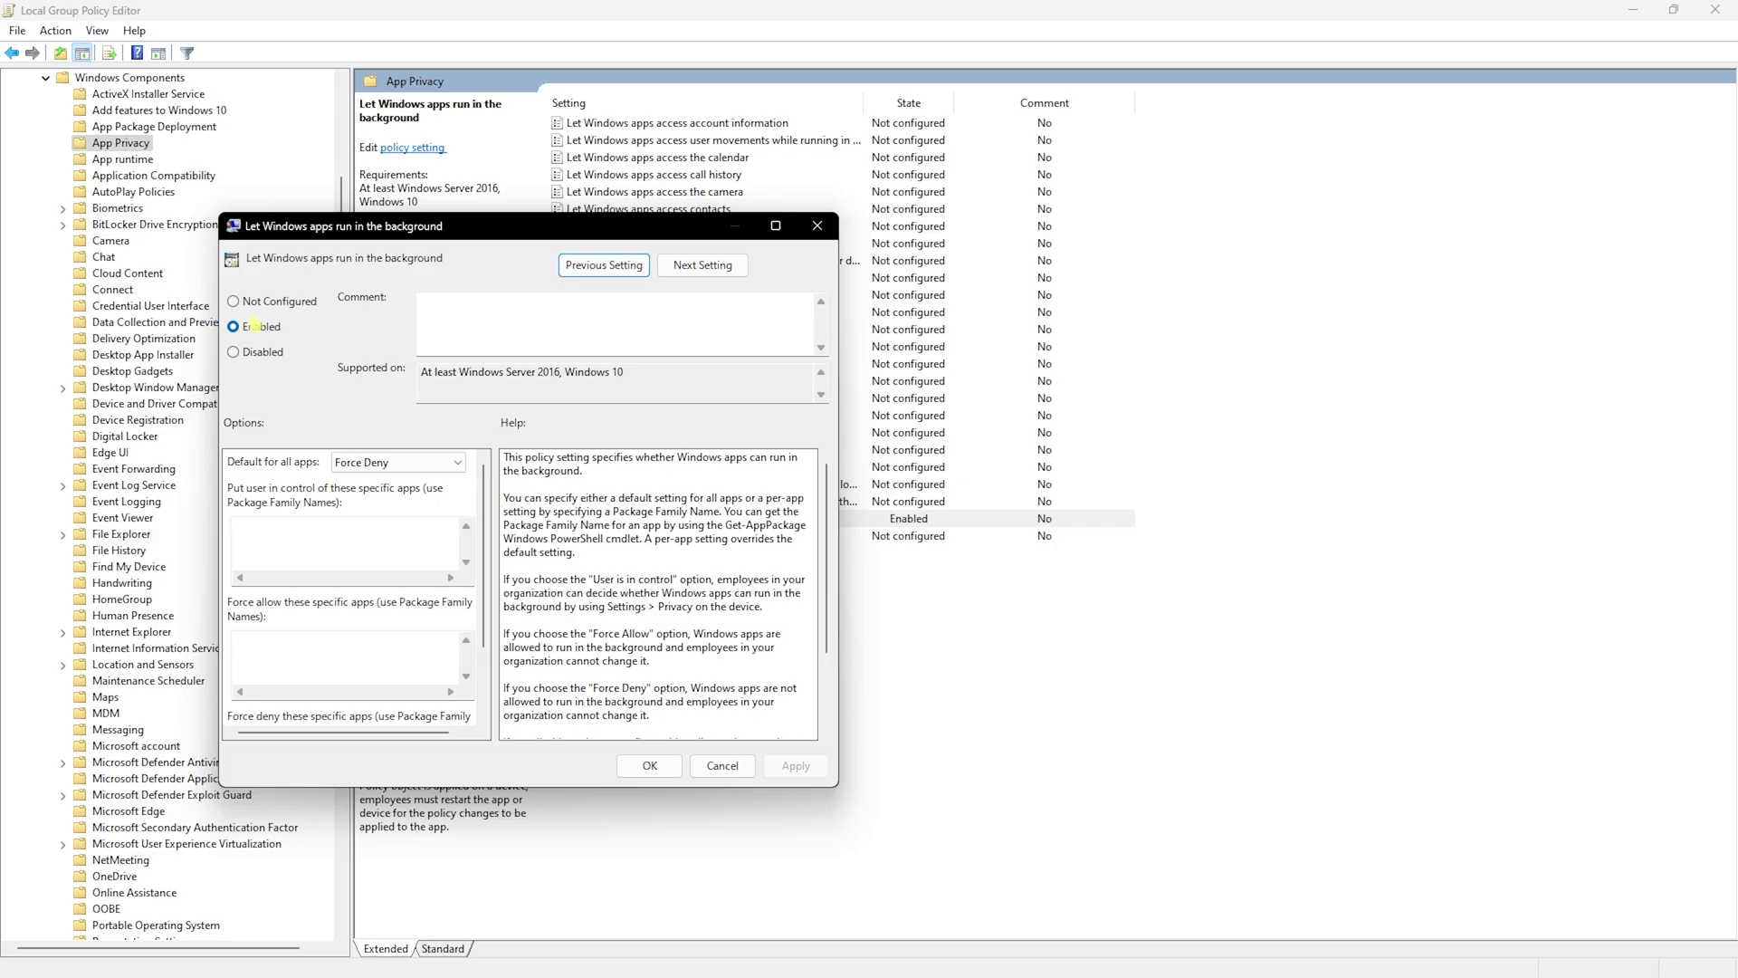
left_click(363, 462)
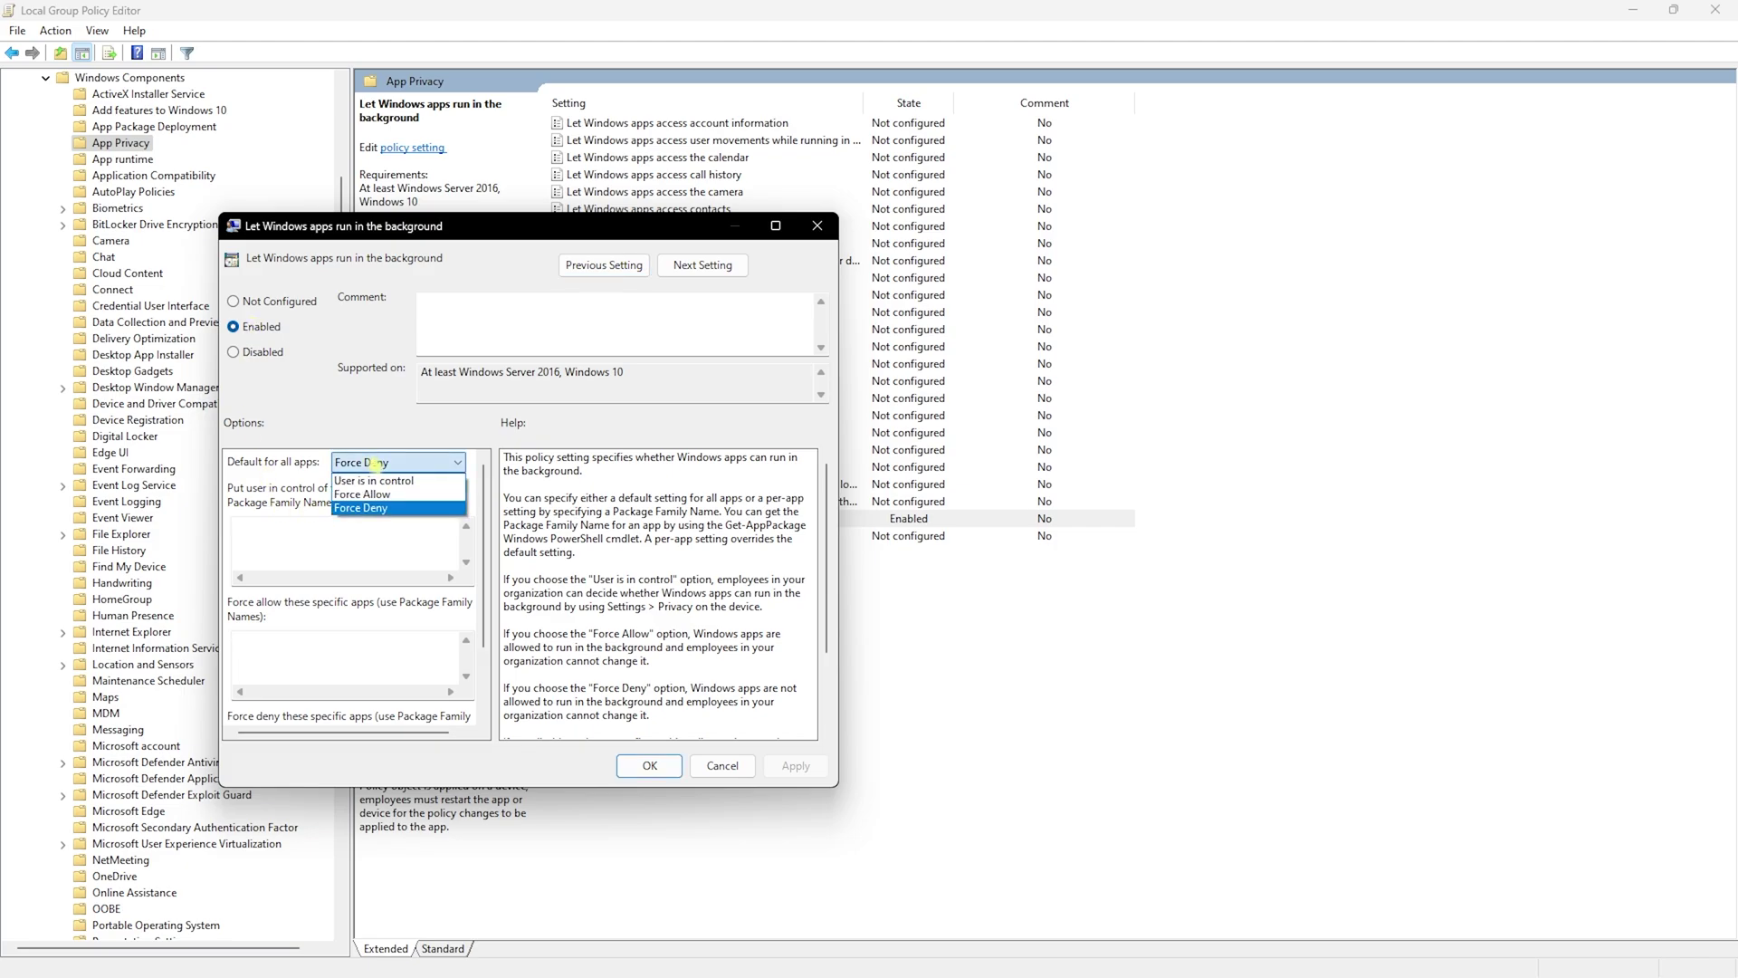
left_click(372, 509)
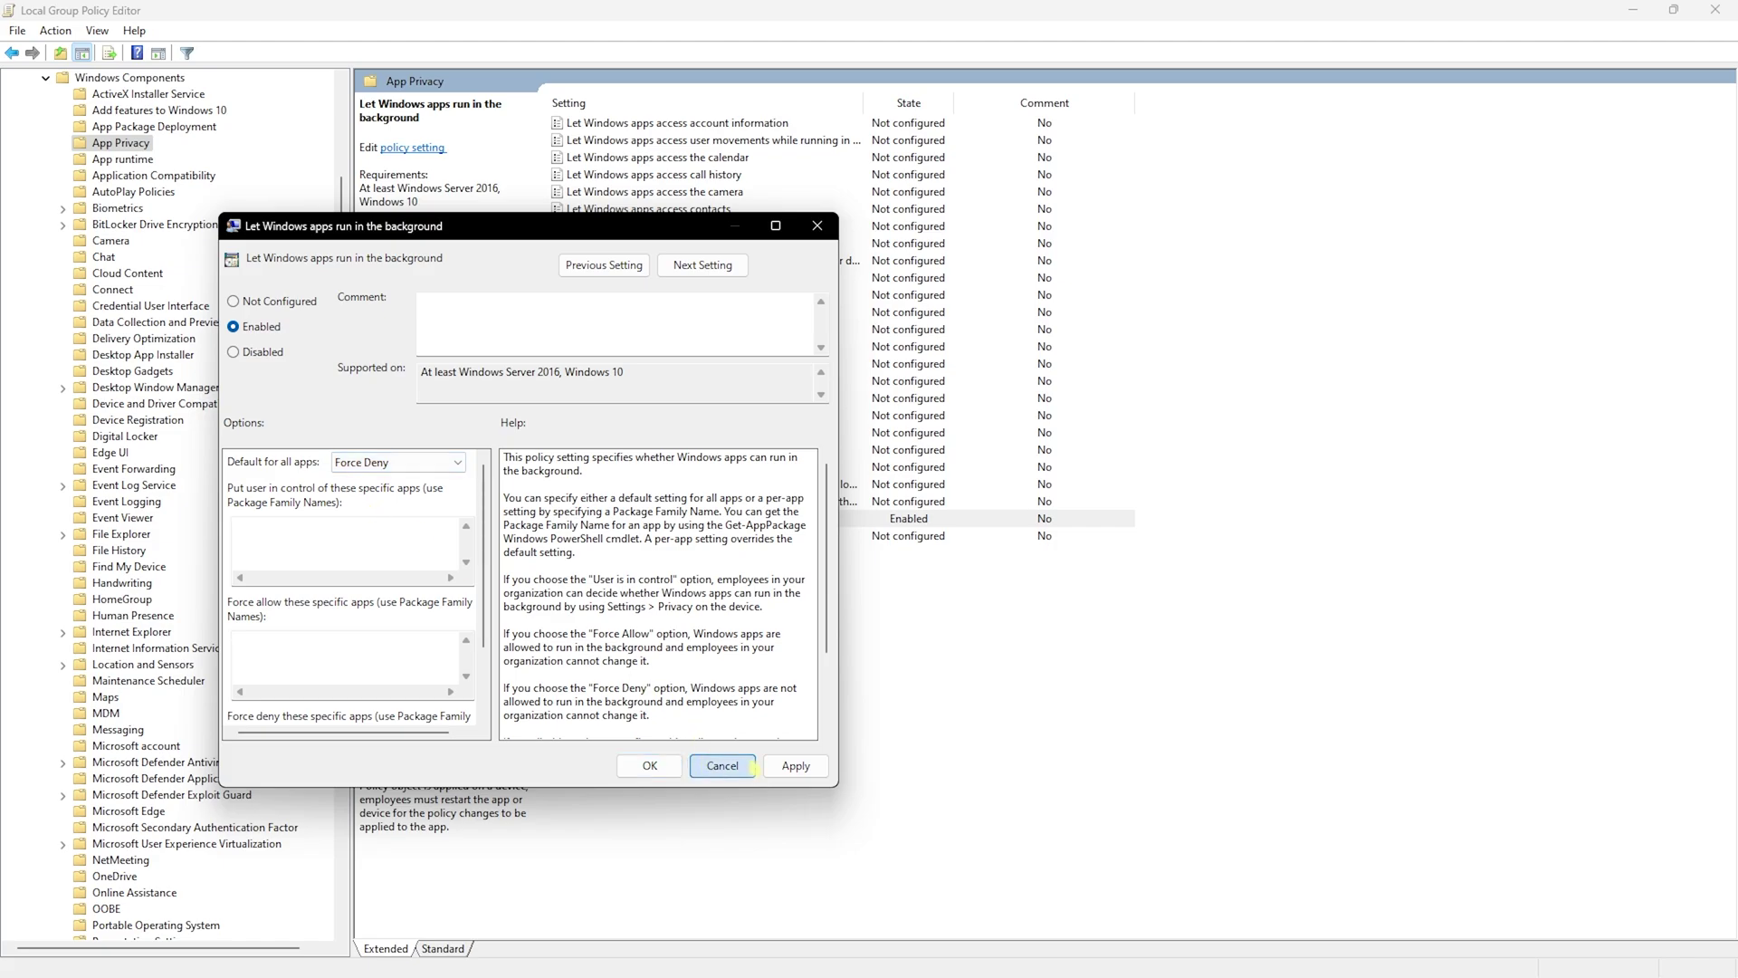
left_click(796, 765)
left_click(818, 227)
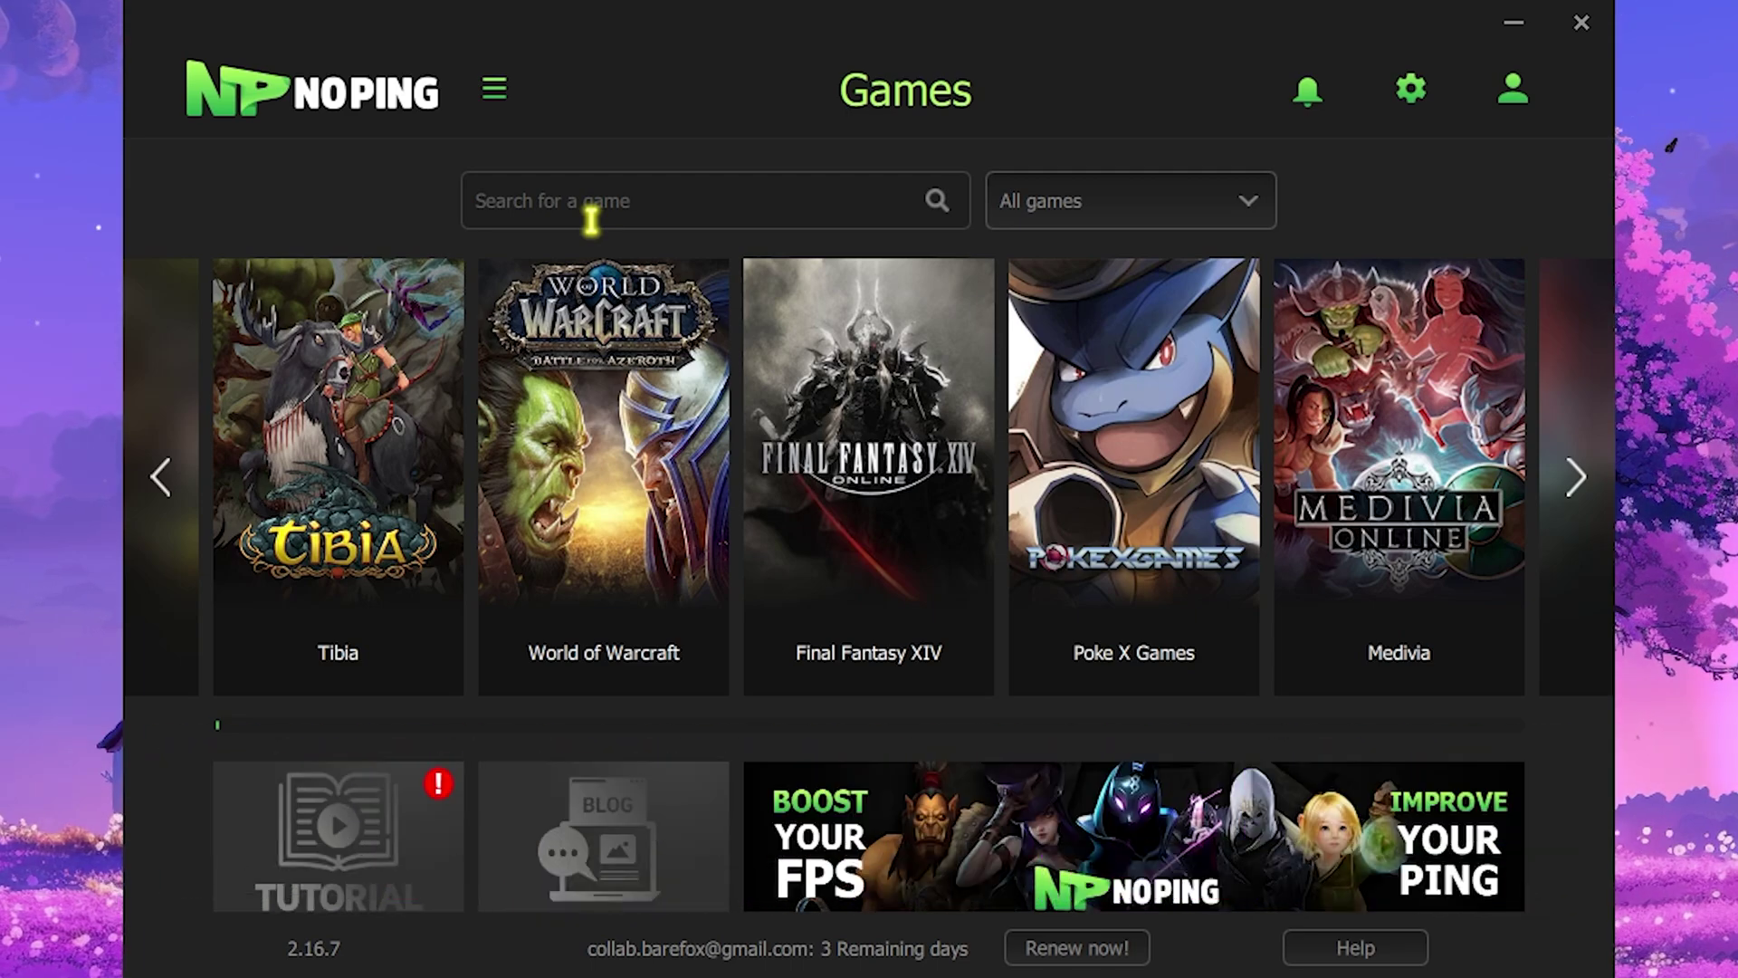
In NoPing, search the games for Call of Duty
left_click(590, 220)
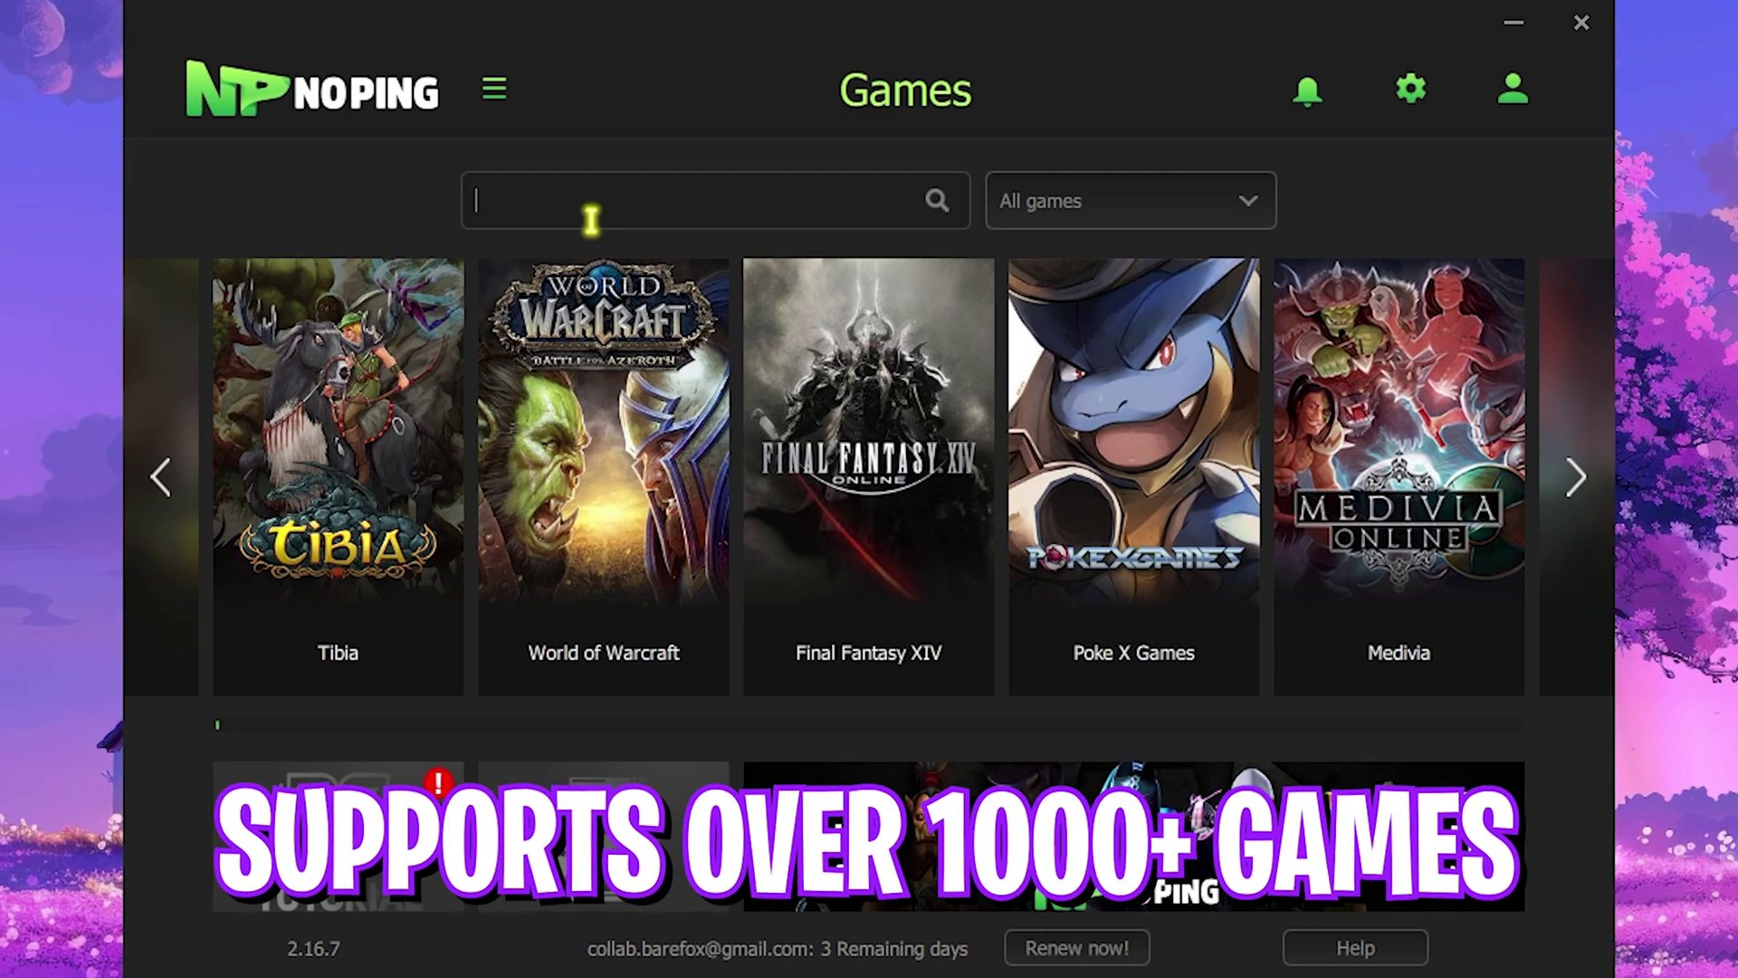
type("Call")
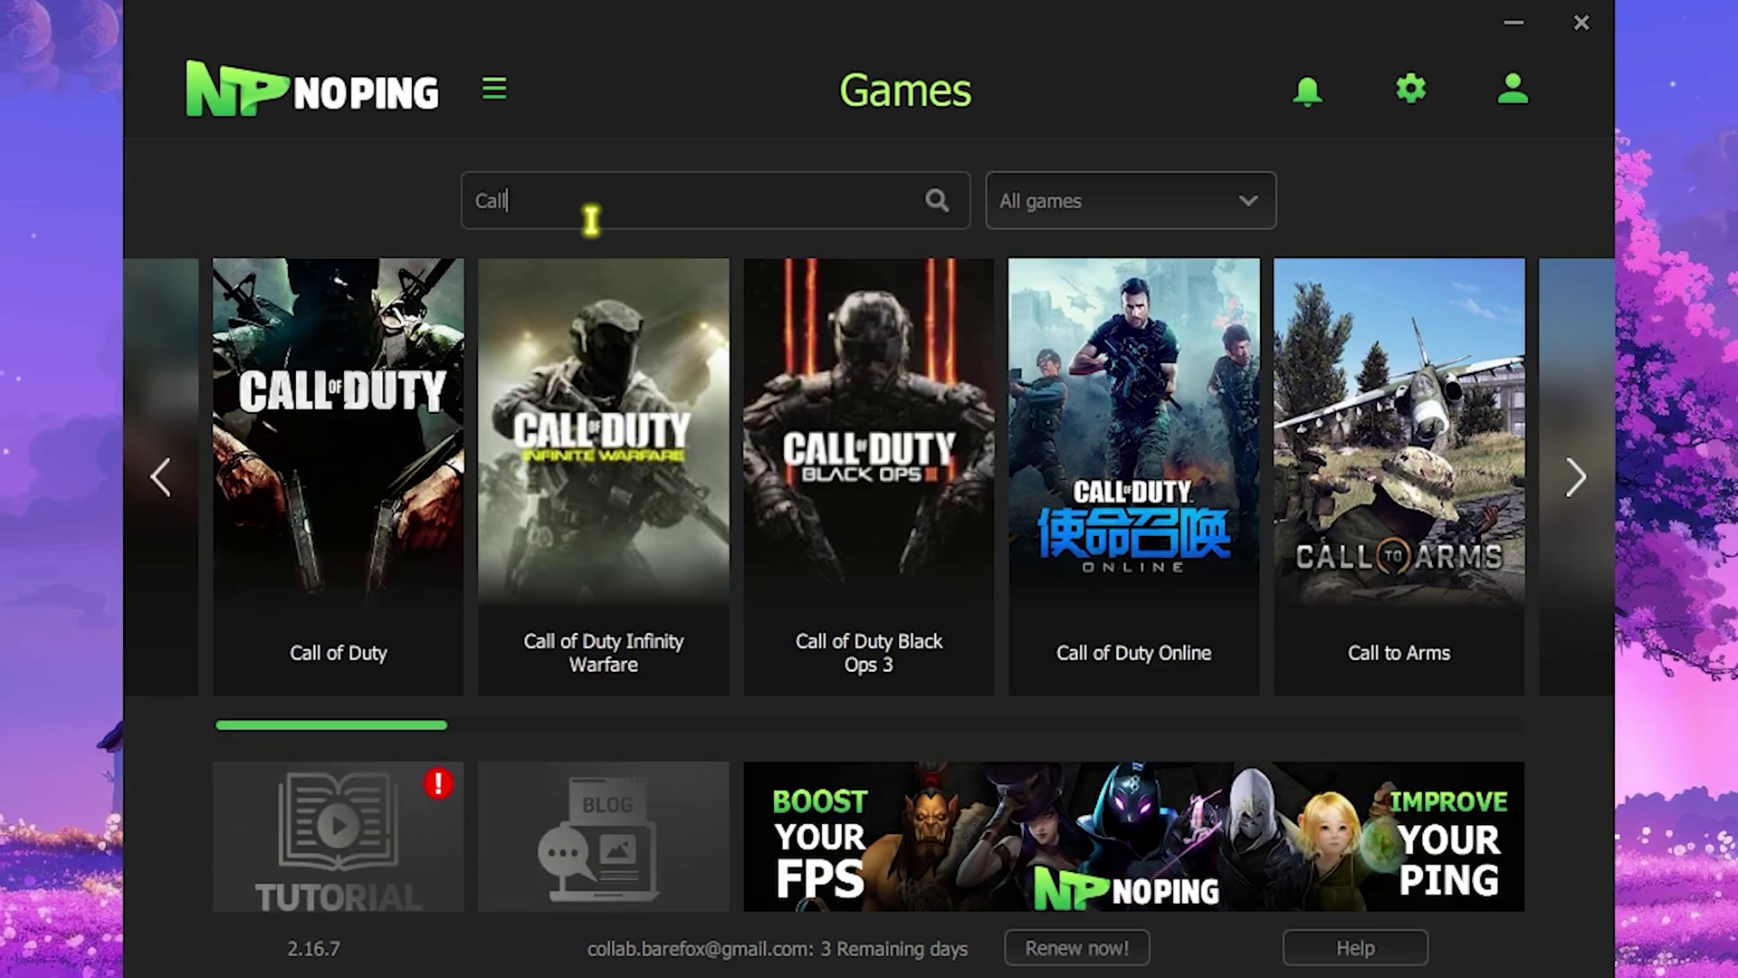
mouse_move(399, 484)
type("of Duty")
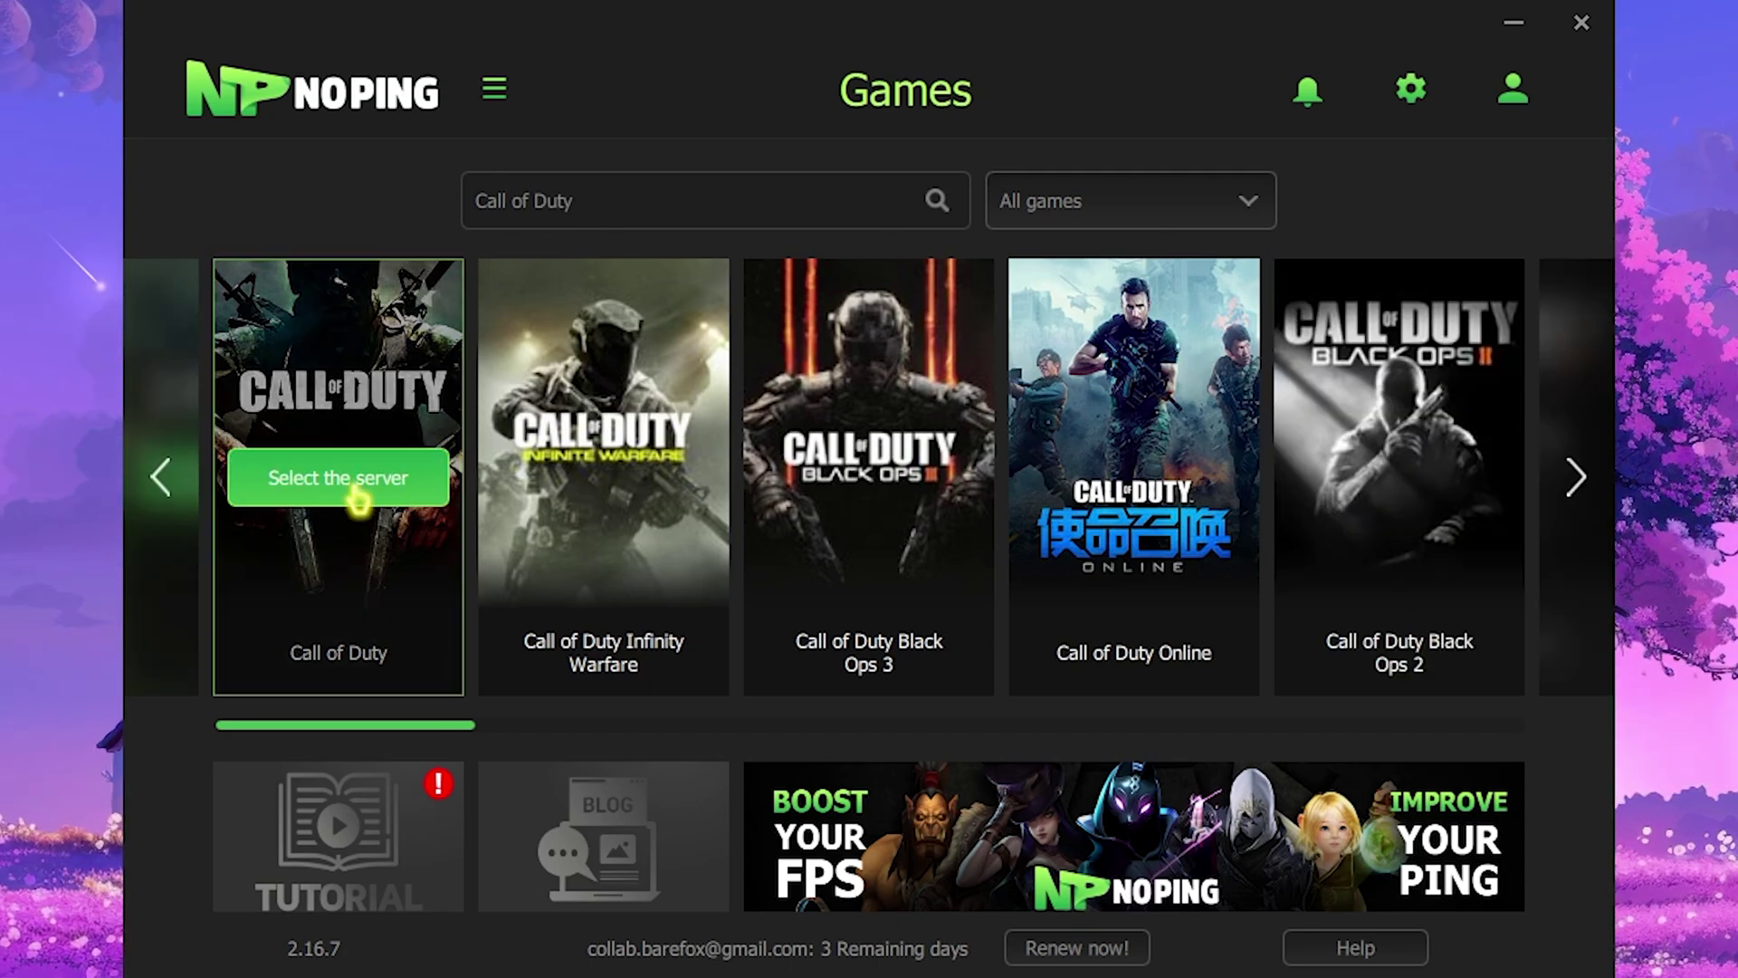
Optimize Call of Duty through the Hong Kong 03 premium server
left_click(357, 497)
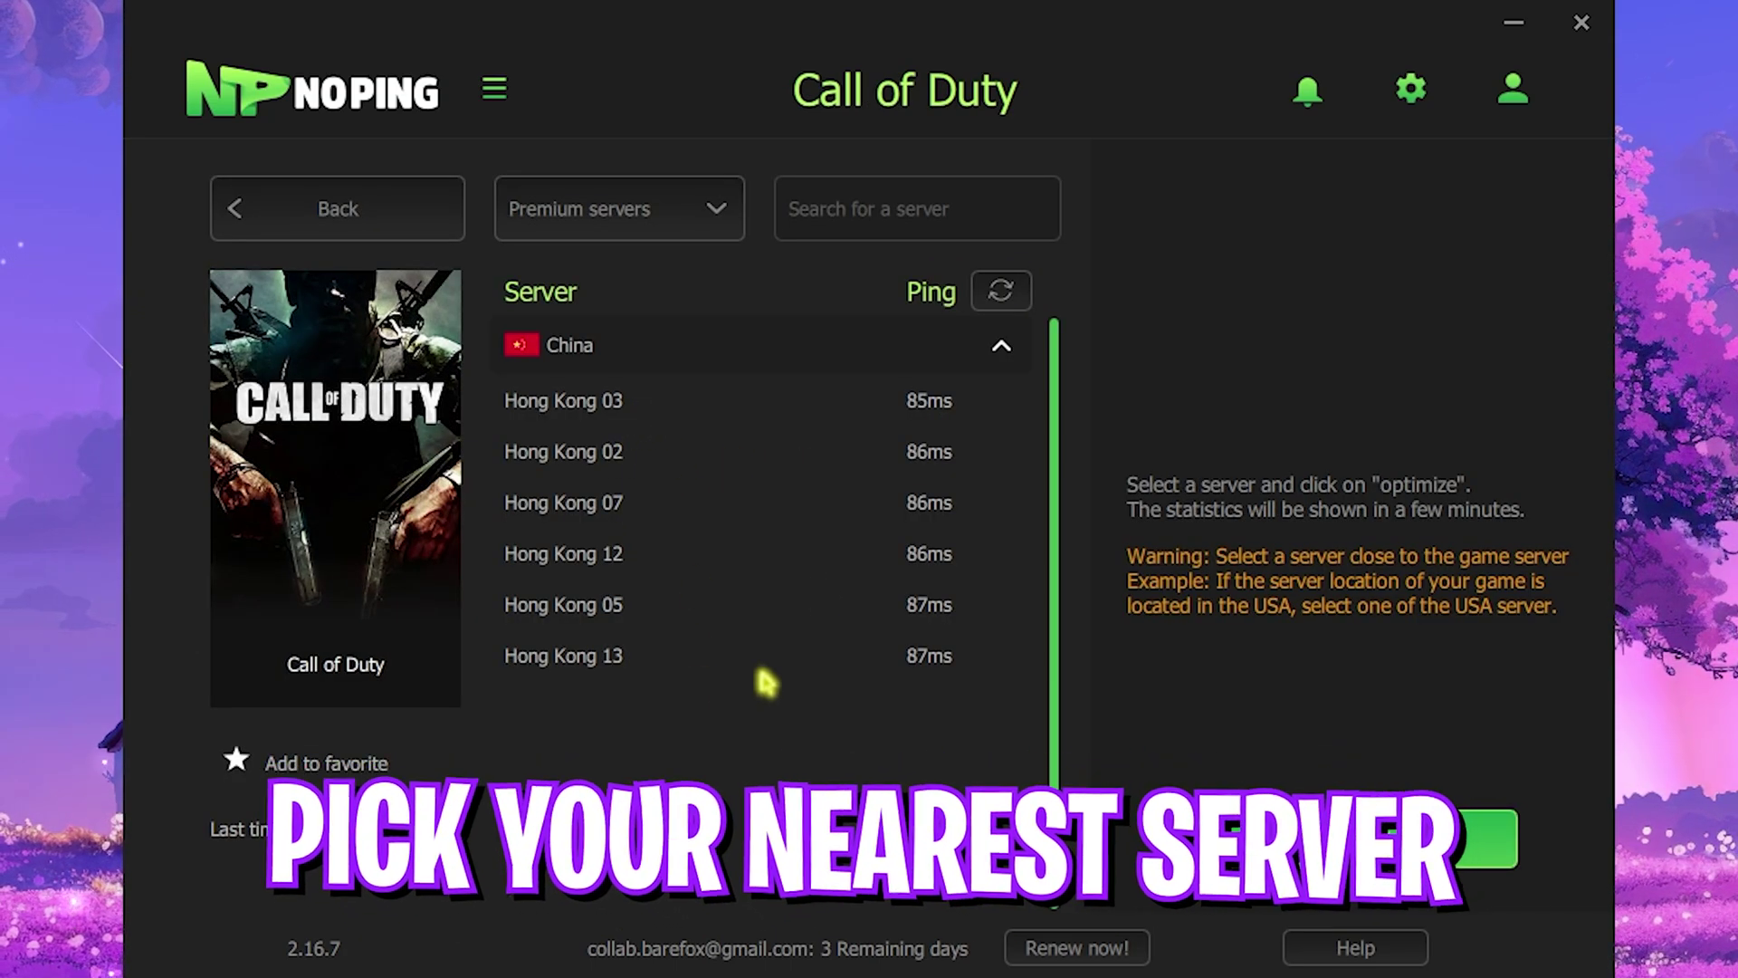
left_click(626, 411)
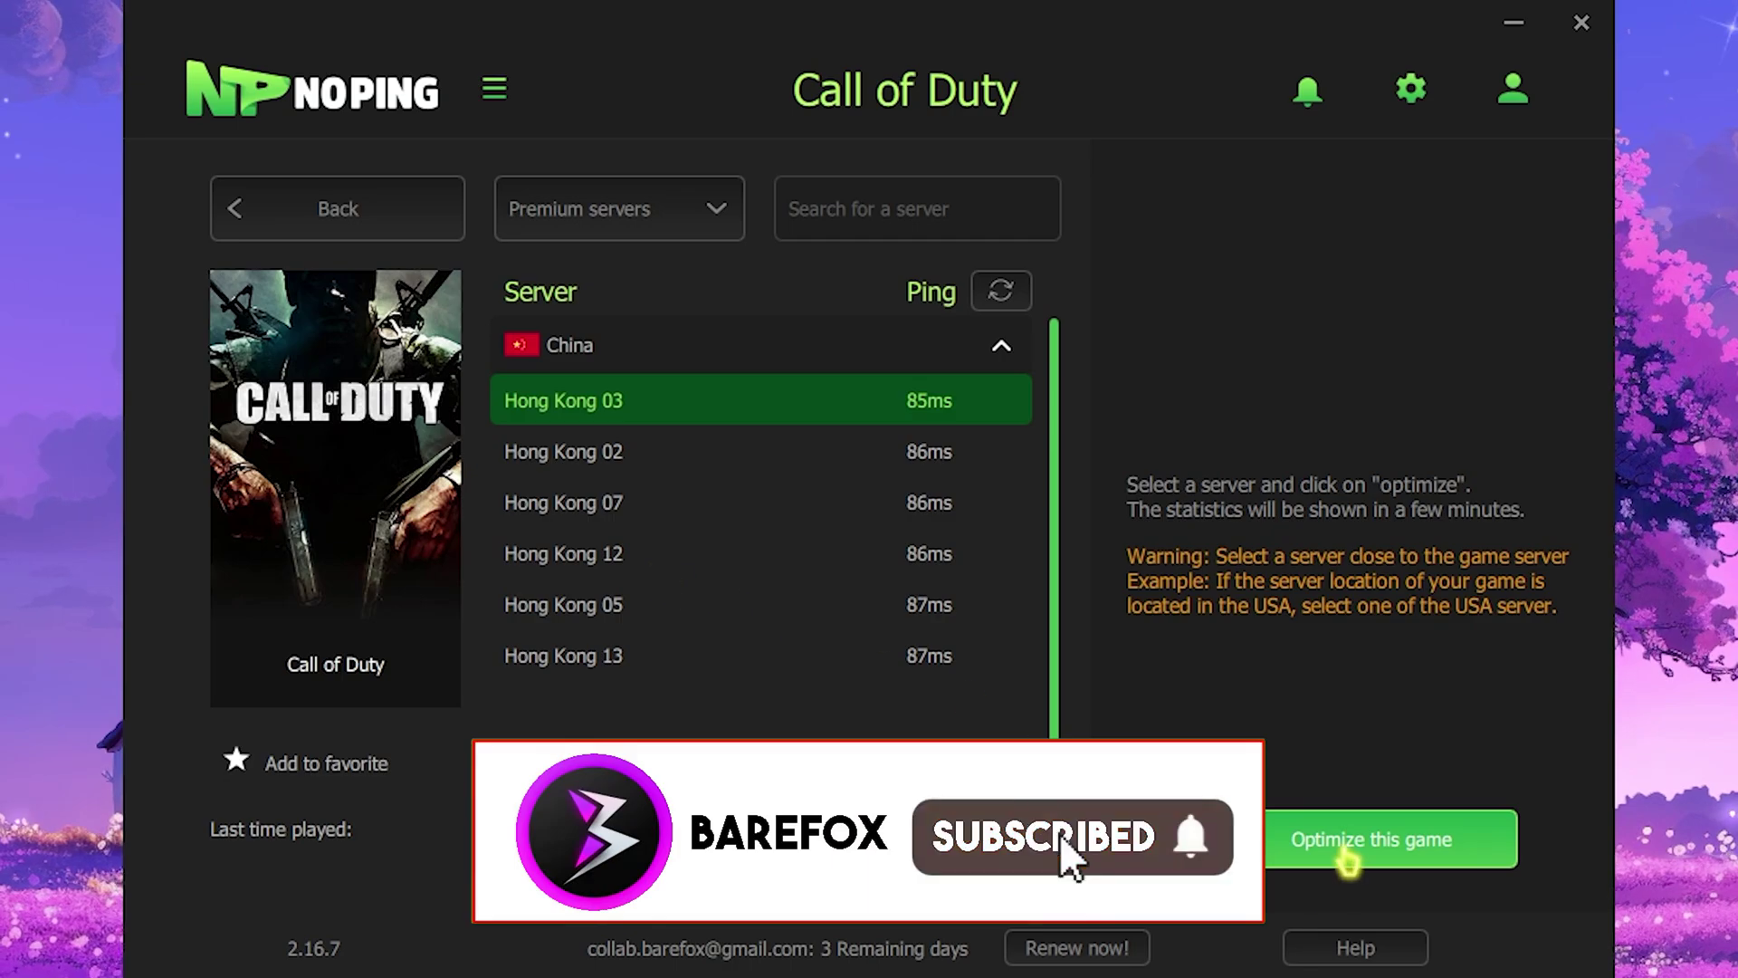
left_click(1346, 860)
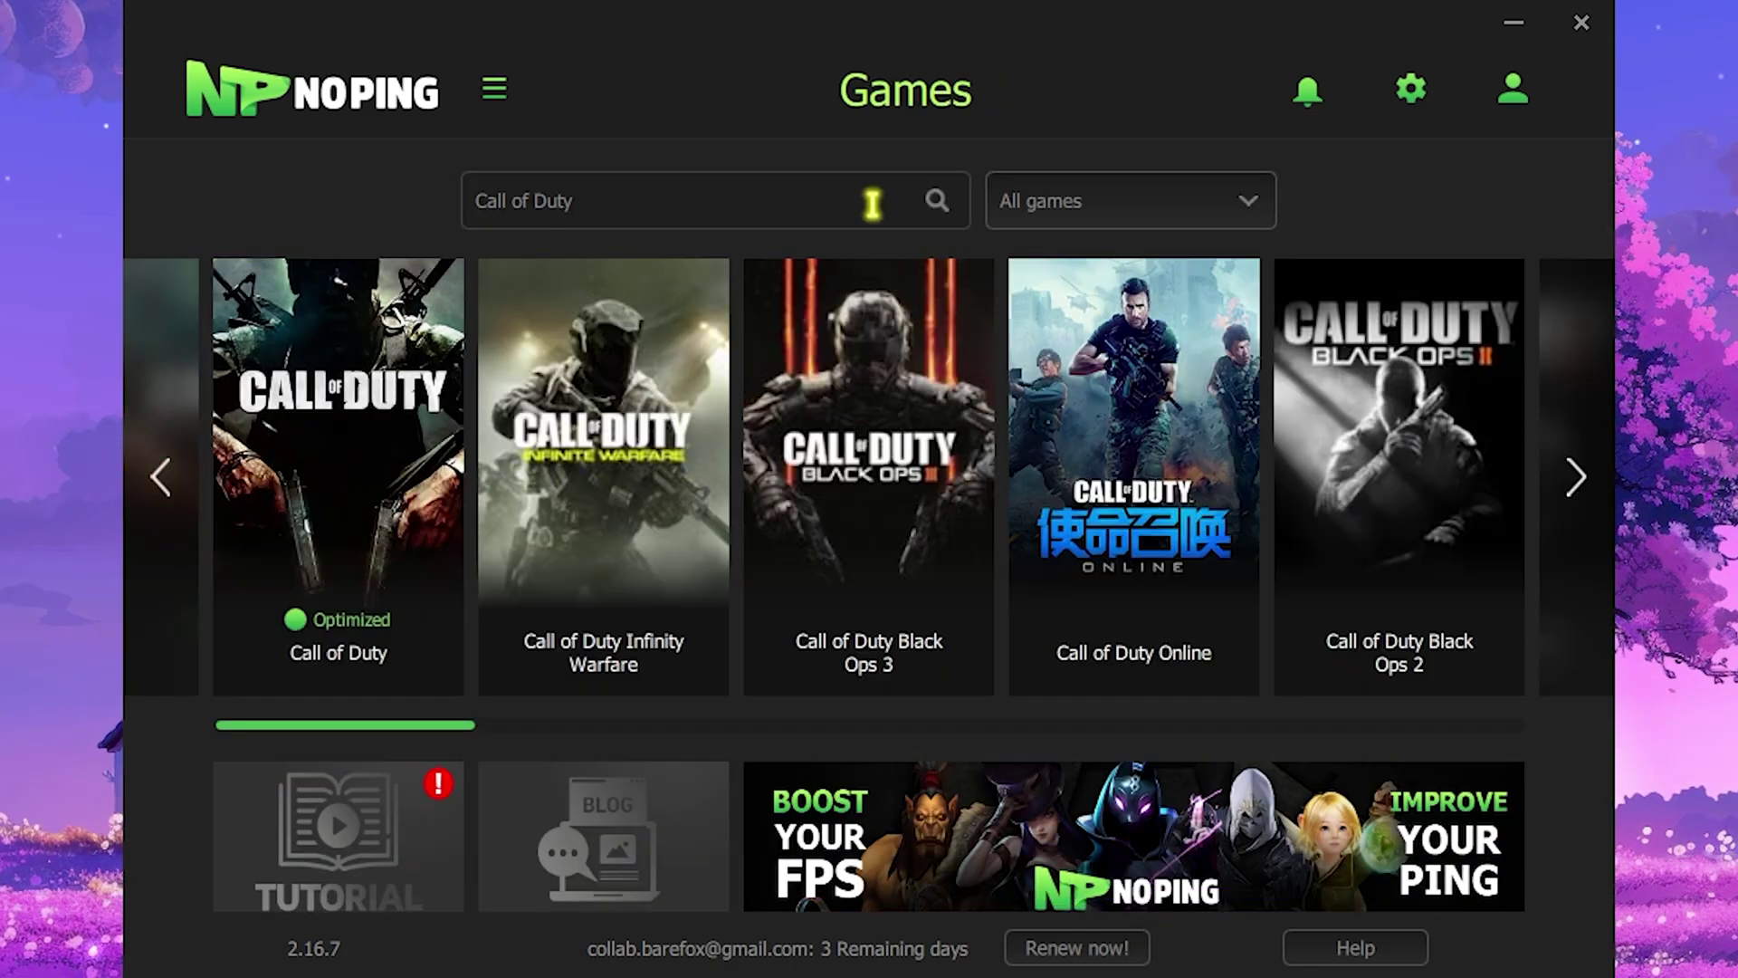
Turn on Turbo Games in the NoPing settings and open the Boost Fps options
left_click(1413, 87)
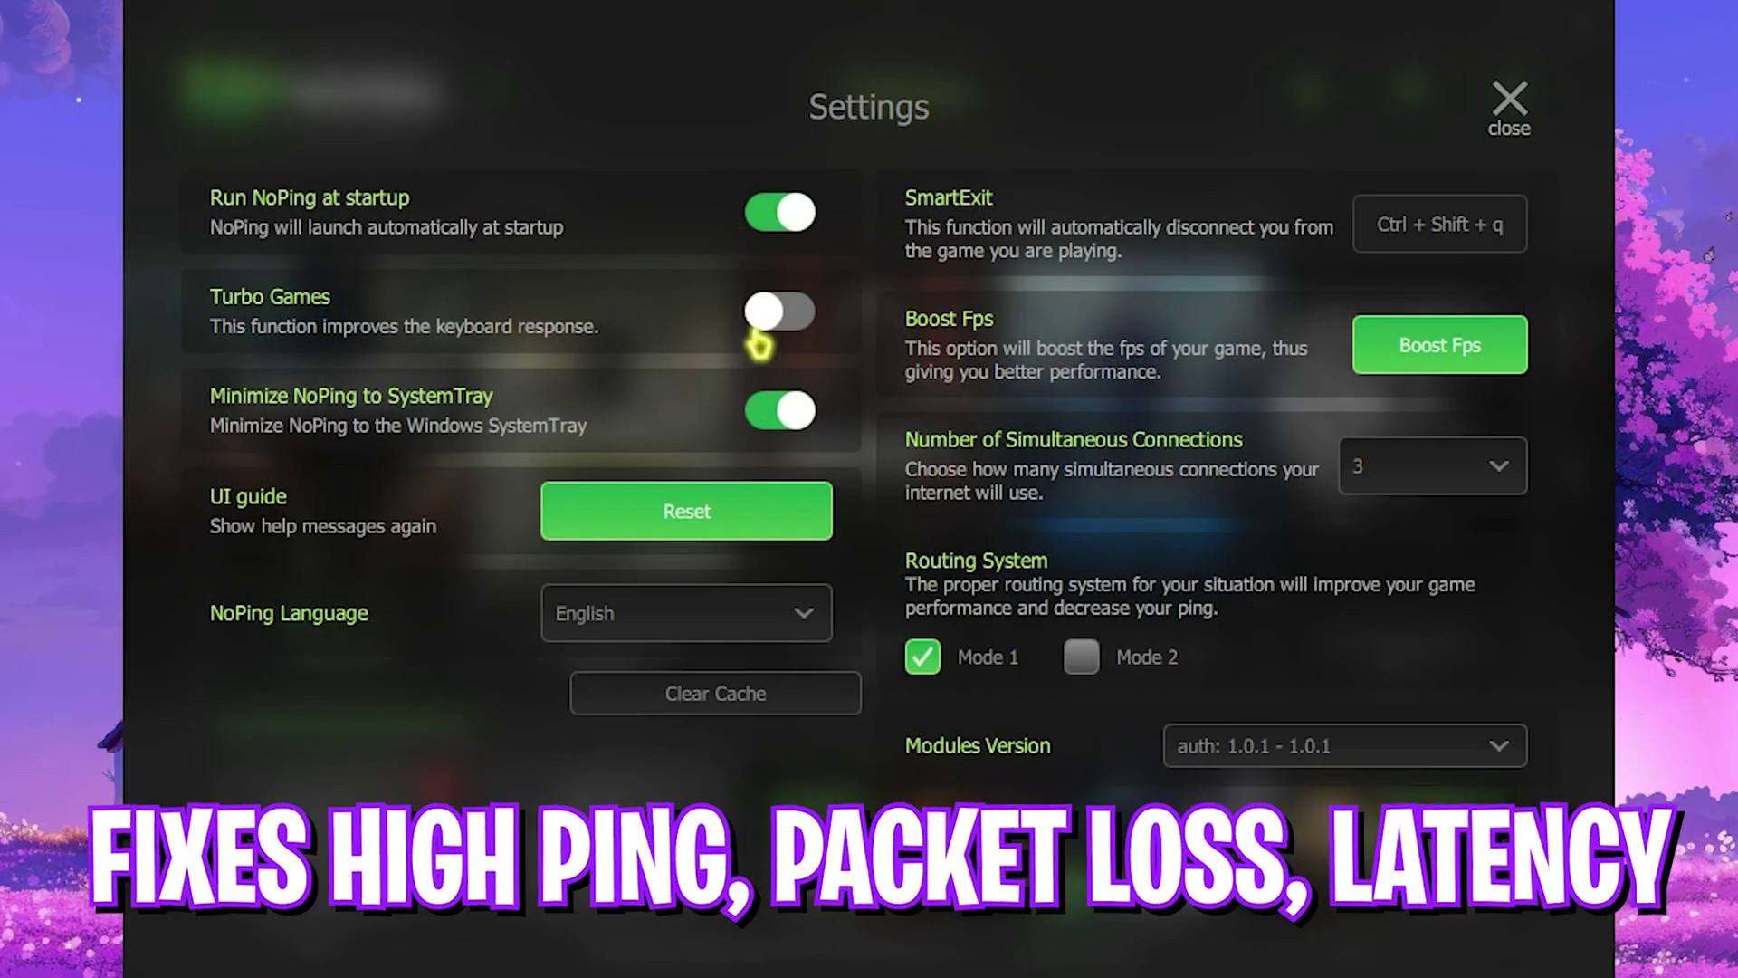
left_click(774, 328)
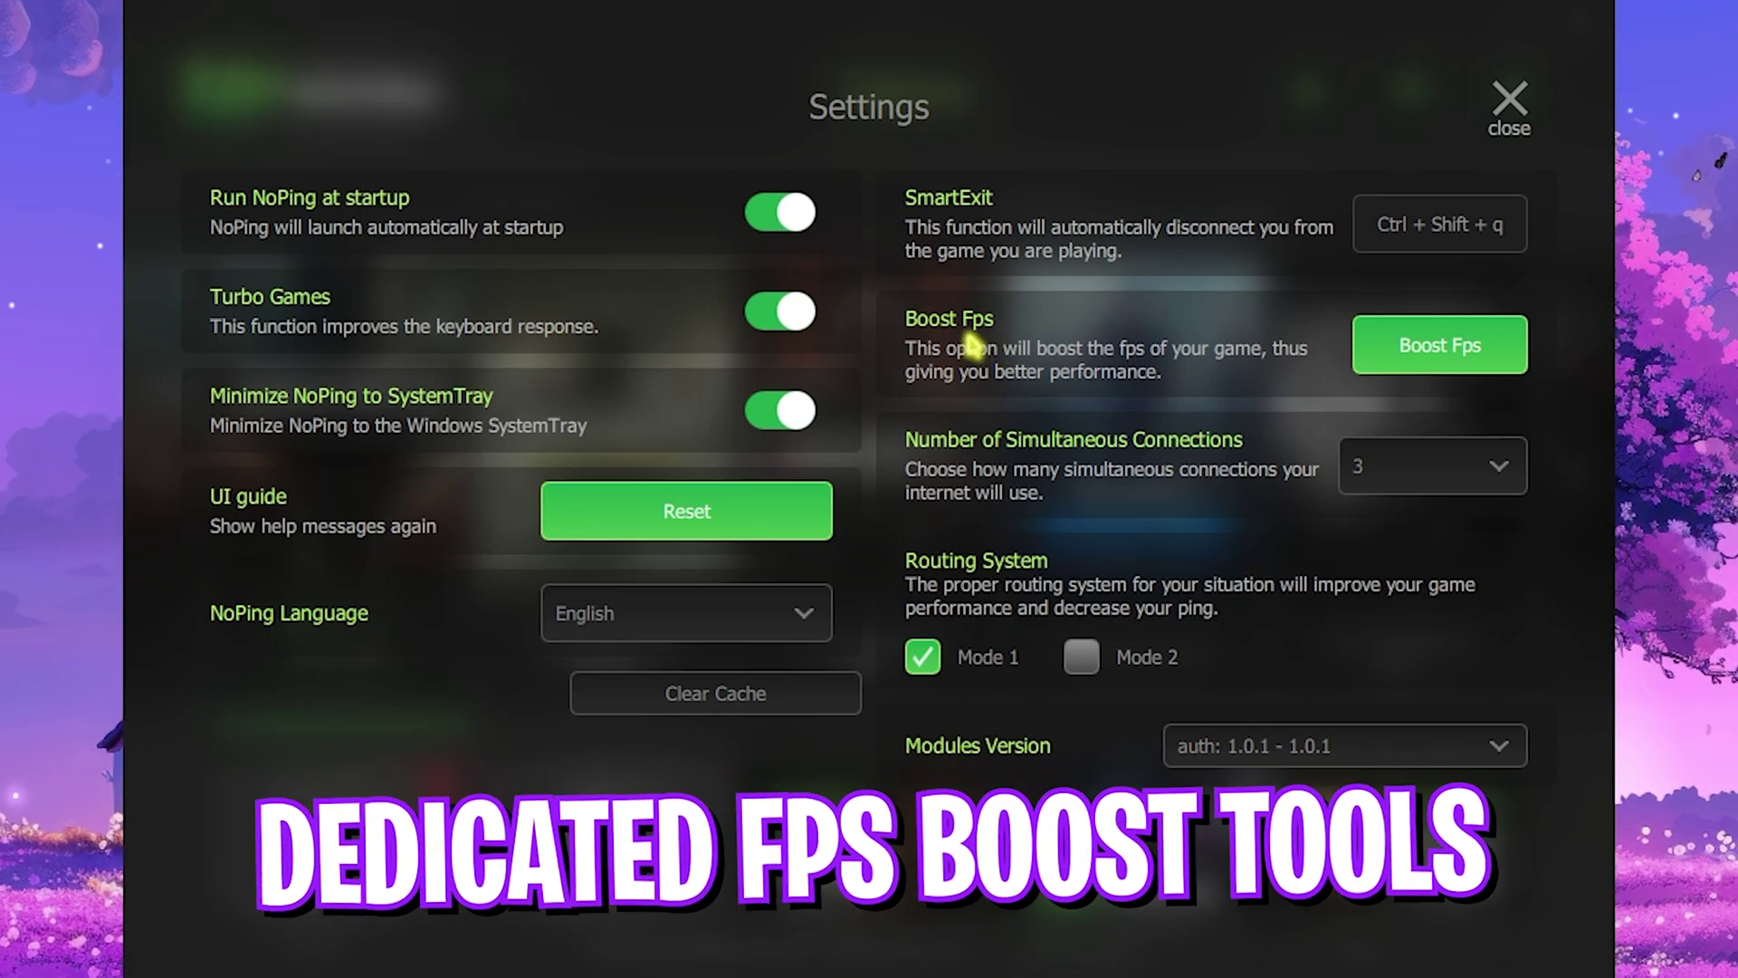
left_click(1383, 366)
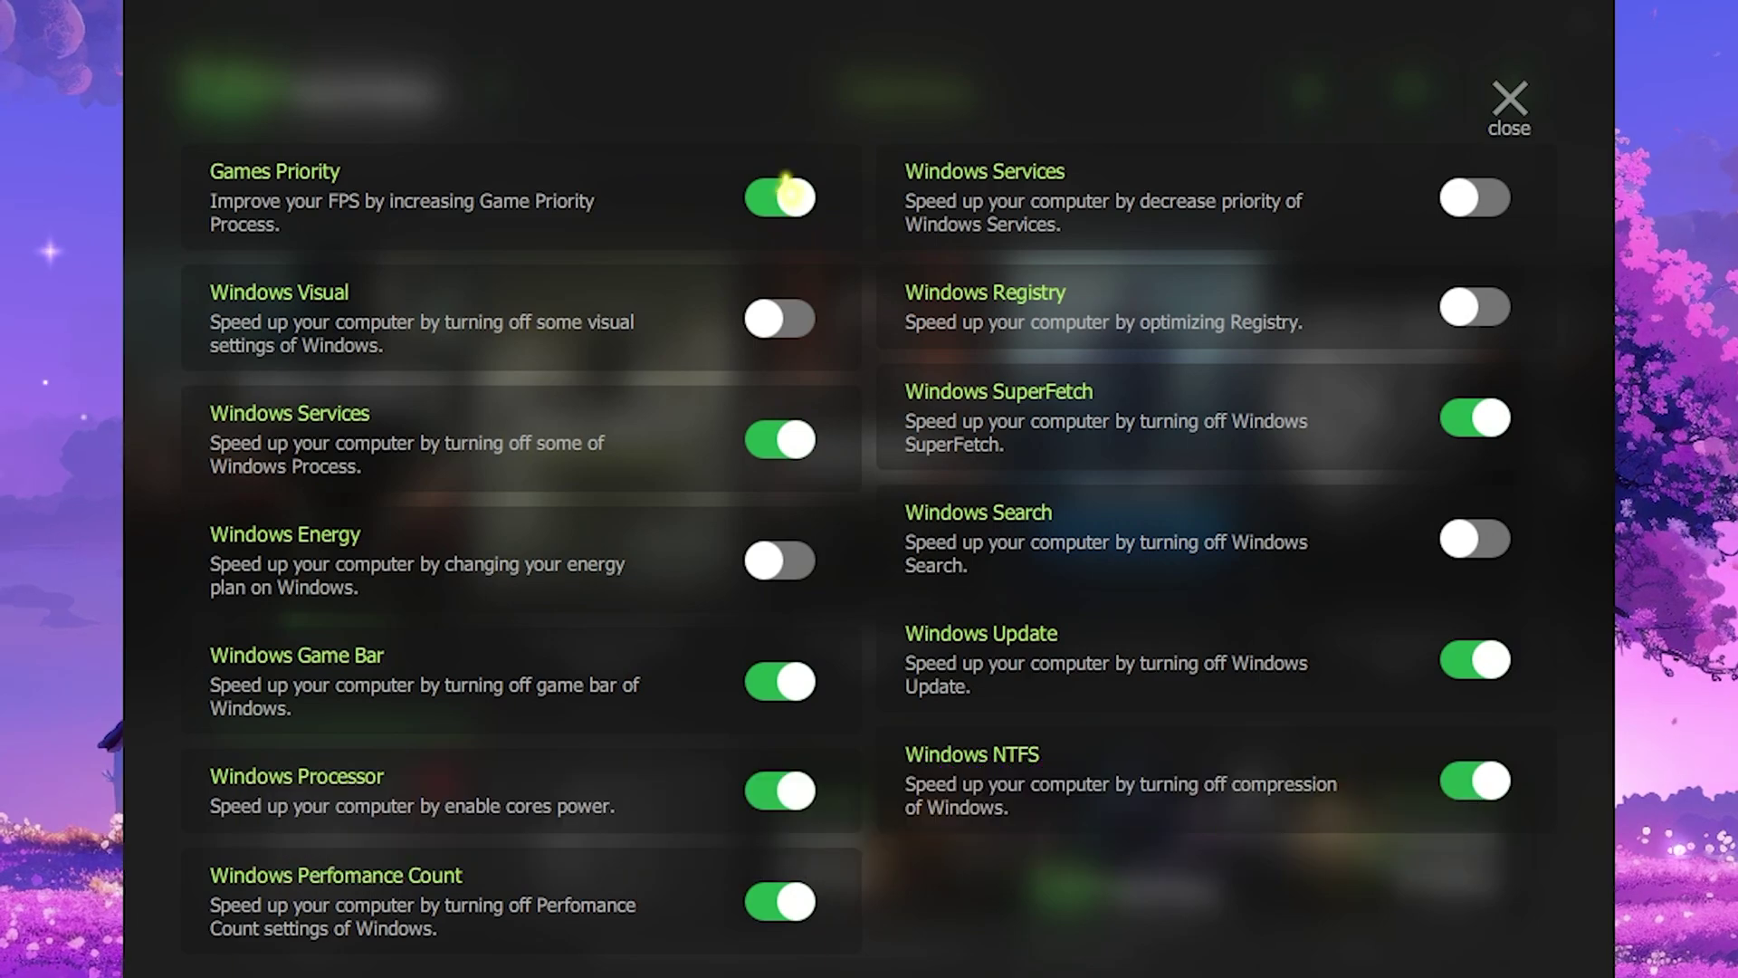